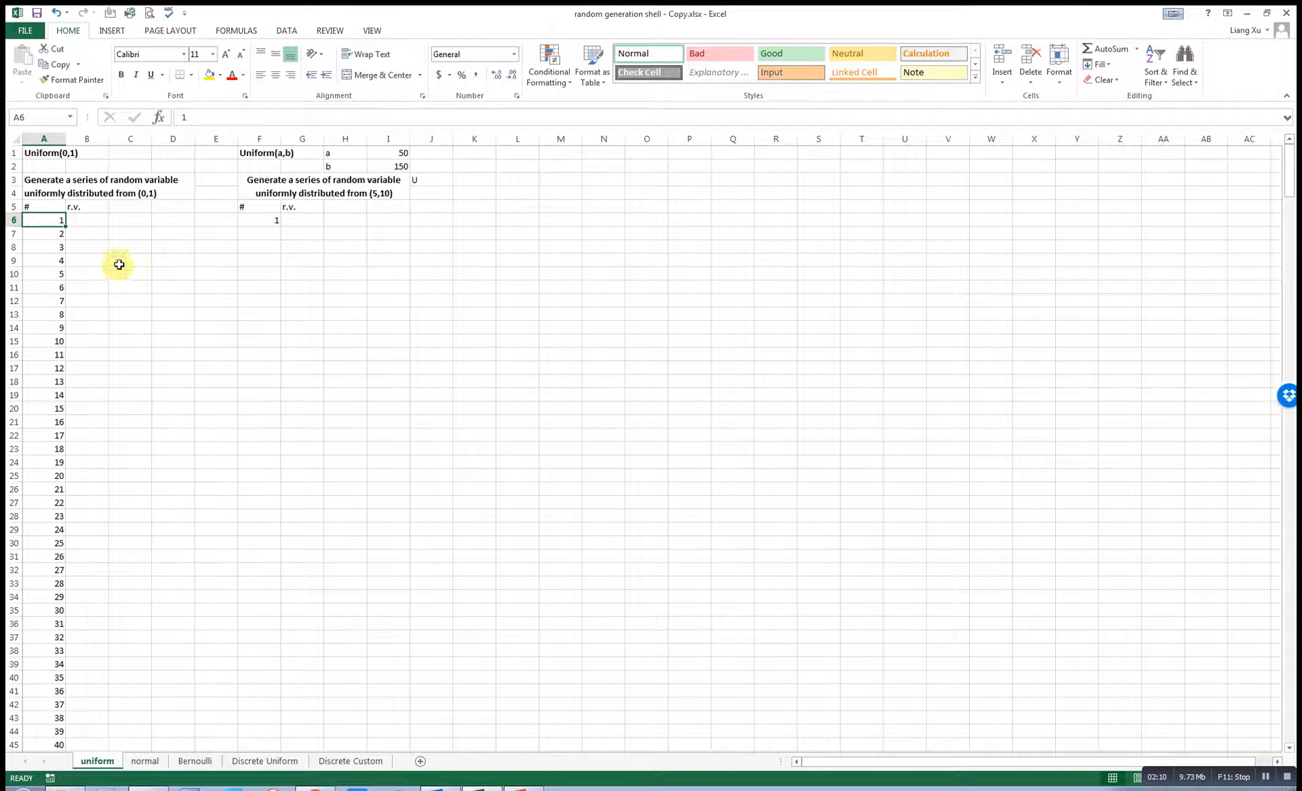
Enter the formula =RAND() in cell B6, the first r.v. cell of the Uniform(0,1) table.
{"action": "scroll", "coordinate": [52, 425], "scroll_direction": "down", "scroll_amount": 1}
{"action": "scroll", "coordinate": [47, 422], "scroll_direction": "down", "scroll_amount": 3}
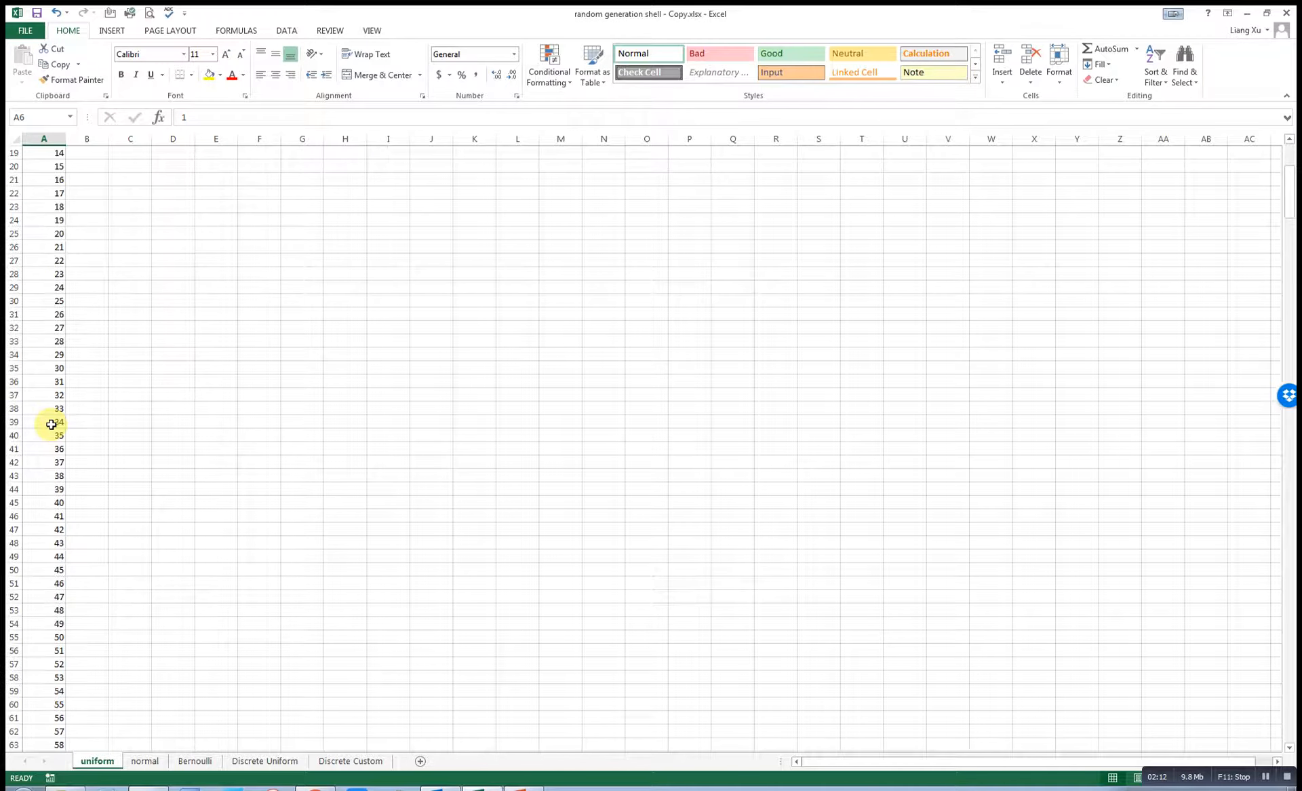
{"action": "scroll", "coordinate": [49, 421], "scroll_direction": "up", "scroll_amount": 4}
{"action": "left_click", "coordinate": [87, 218]}
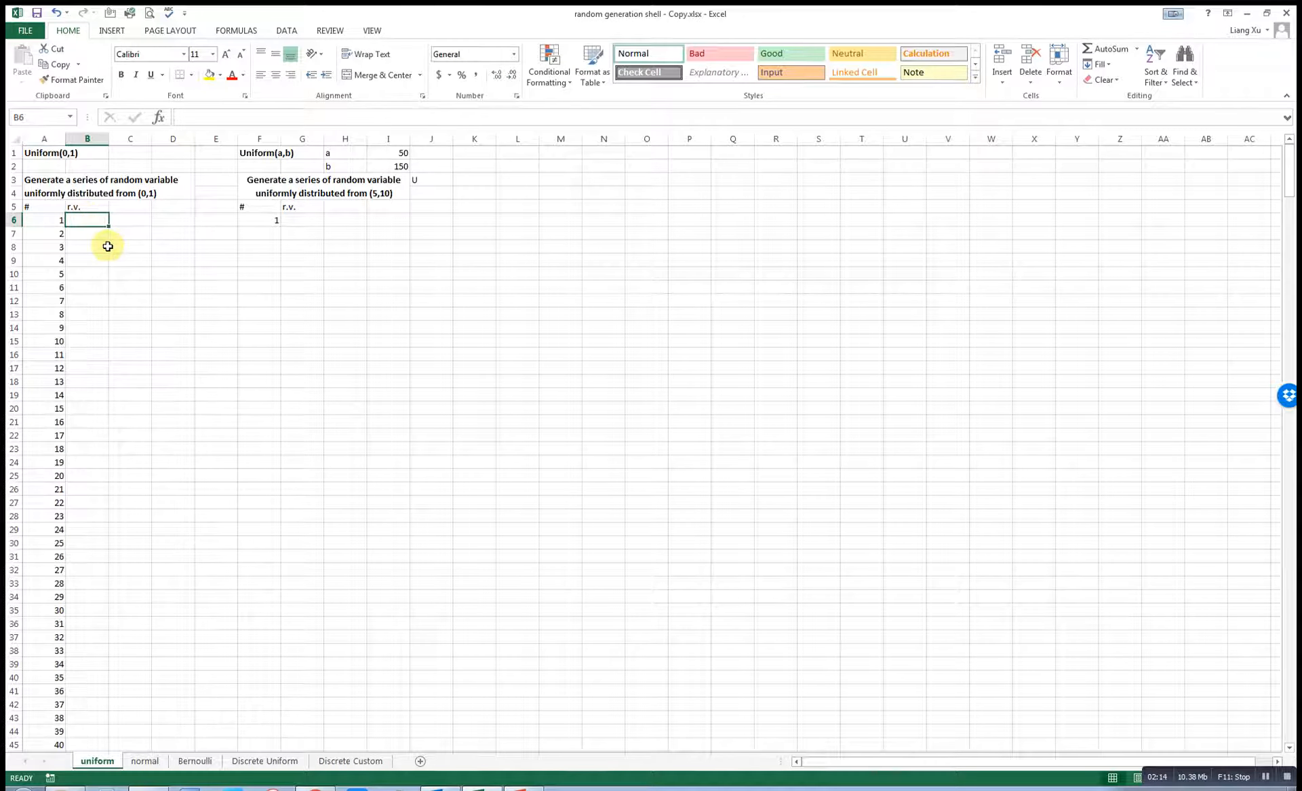
{"action": "type", "text": "="}
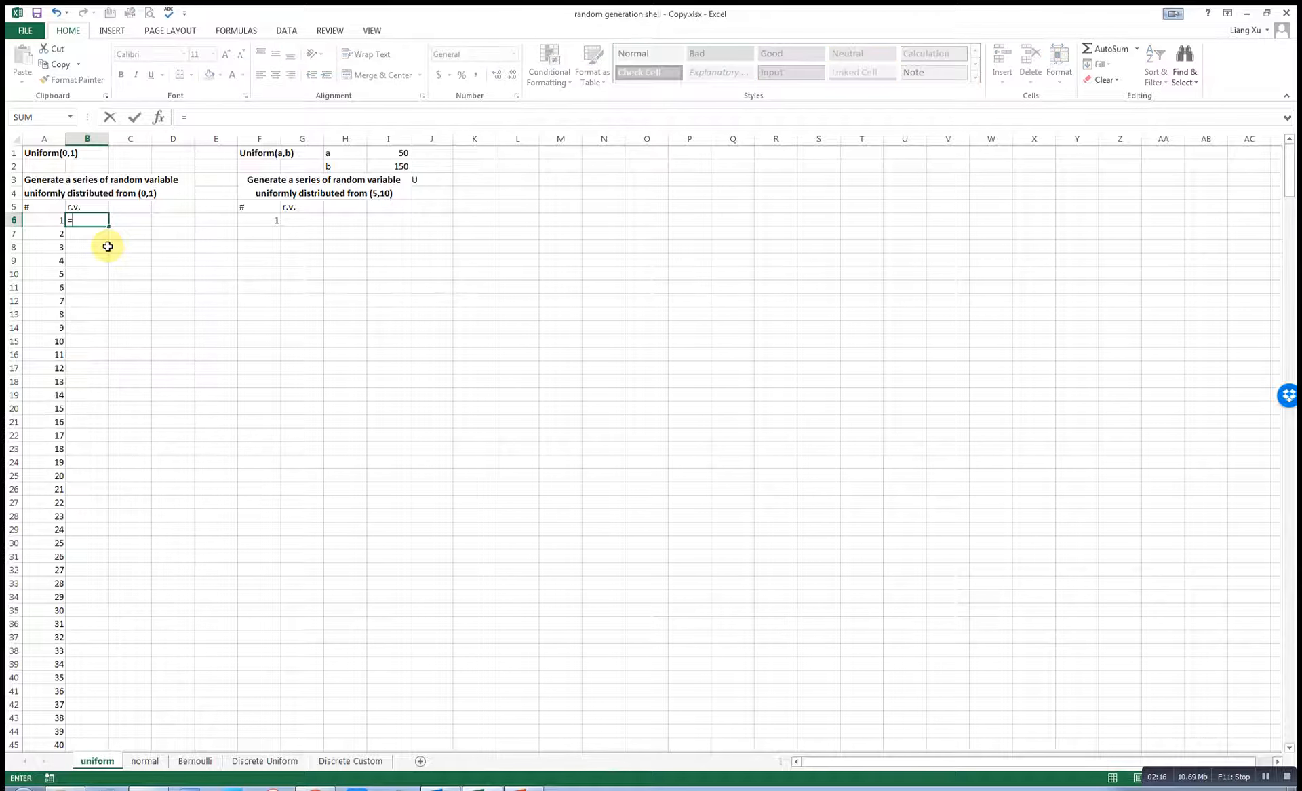
{"action": "type", "text": "r"}
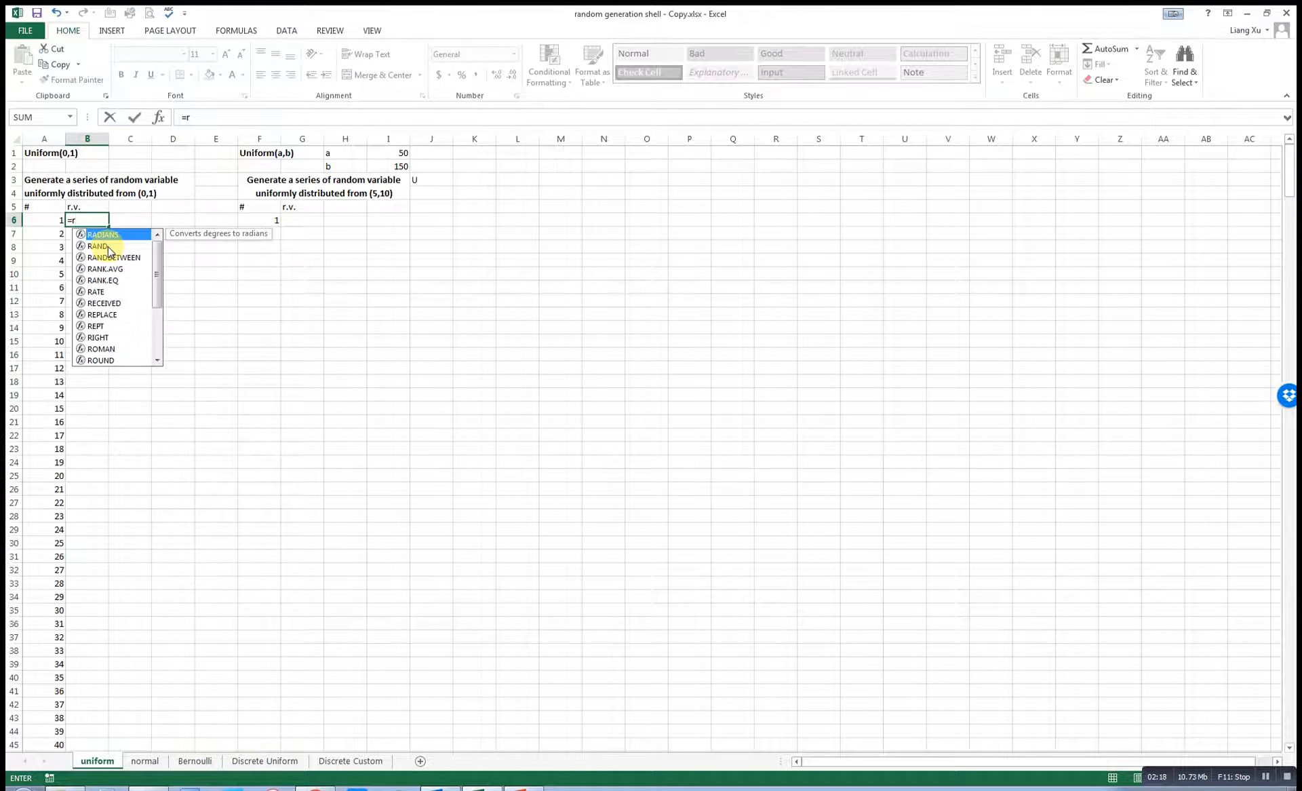
{"action": "type", "text": "a"}
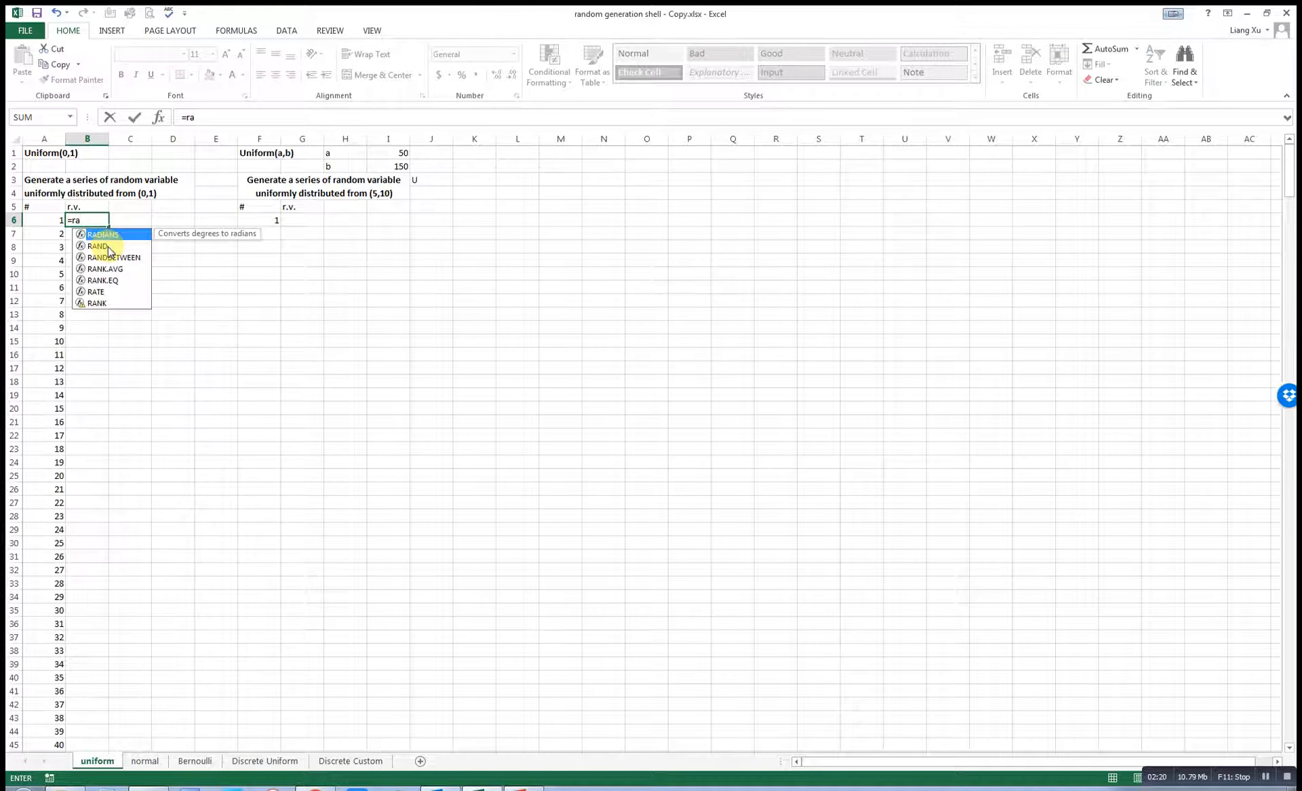
{"action": "type", "text": "nd"}
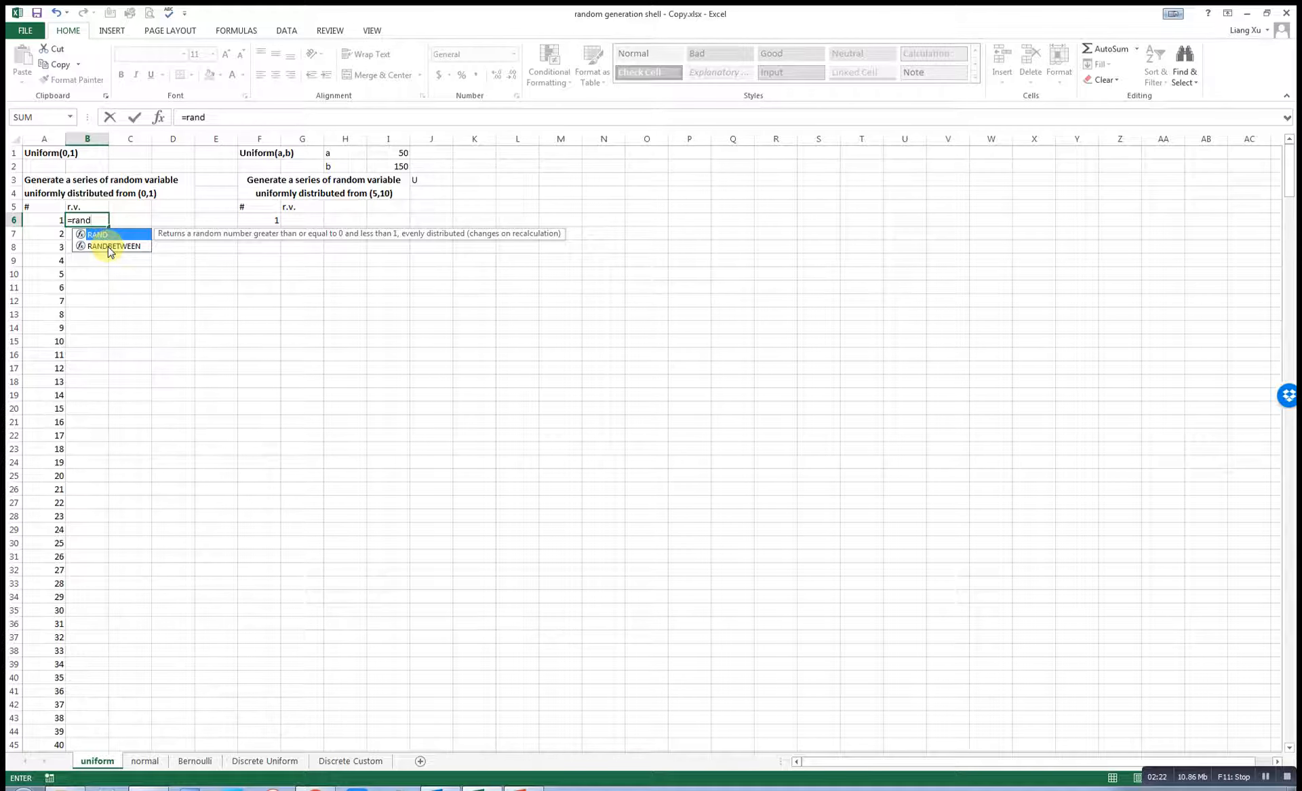
{"action": "type", "text": "()"}
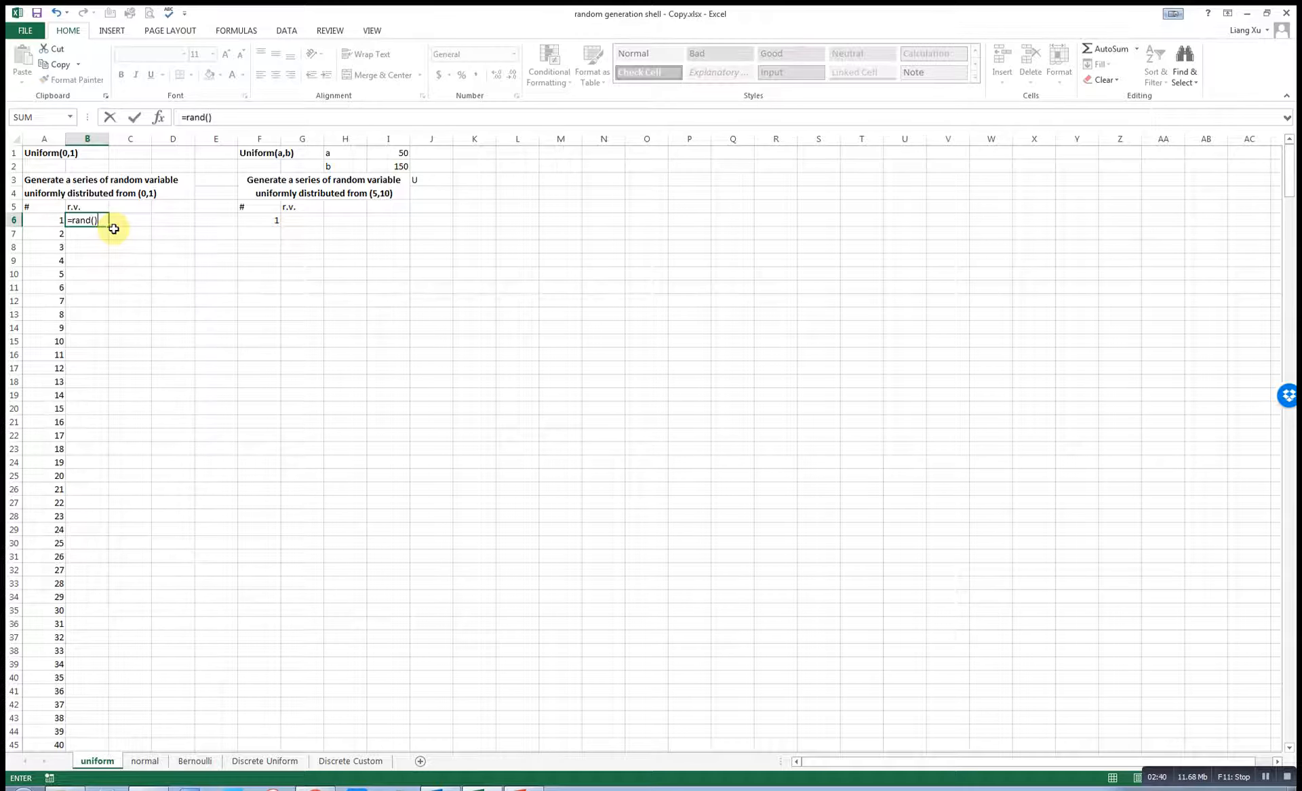
{"action": "key", "text": "Return"}
Fill the RAND formula from B6 down alongside all the numbered rows and check the filled column.
{"action": "left_click", "coordinate": [91, 221]}
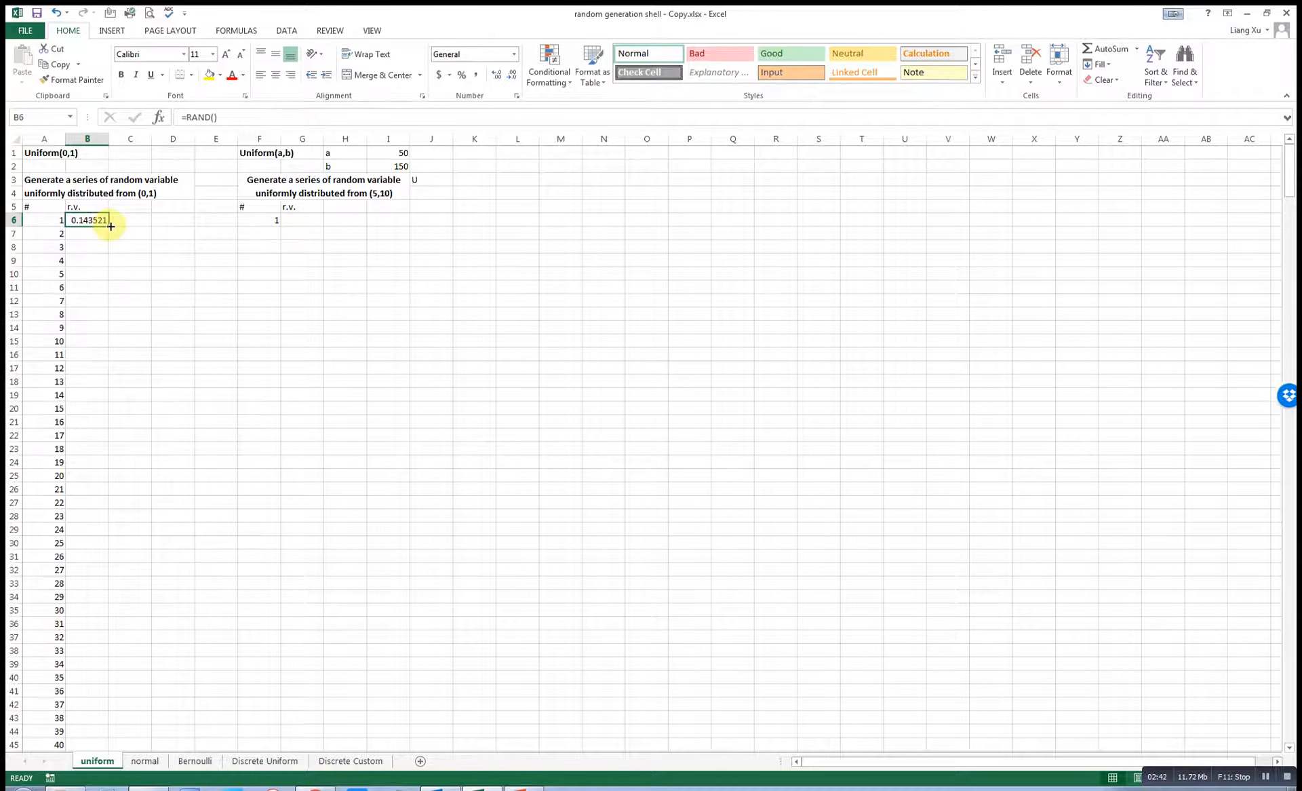
{"action": "double_click", "coordinate": [112, 226]}
{"action": "left_click", "coordinate": [166, 365]}
{"action": "scroll", "coordinate": [166, 360], "scroll_direction": "down", "scroll_amount": 4}
{"action": "scroll", "coordinate": [156, 353], "scroll_direction": "up", "scroll_amount": 4}
Enter the test letter d in cell D14 and clear it again to trigger recalculation of the random numbers.
{"action": "left_click", "coordinate": [179, 328]}
{"action": "type", "text": "d"}
{"action": "key", "text": "Return"}
{"action": "left_click", "coordinate": [178, 329]}
{"action": "key", "text": "BackSpace"}
{"action": "key", "text": "Return"}
{"action": "key", "text": "Return"}
{"action": "key", "text": "Return"}
Enter the test letter a in cell D14 to make the random numbers recalculate, and clear the cell again.
{"action": "left_click", "coordinate": [178, 329]}
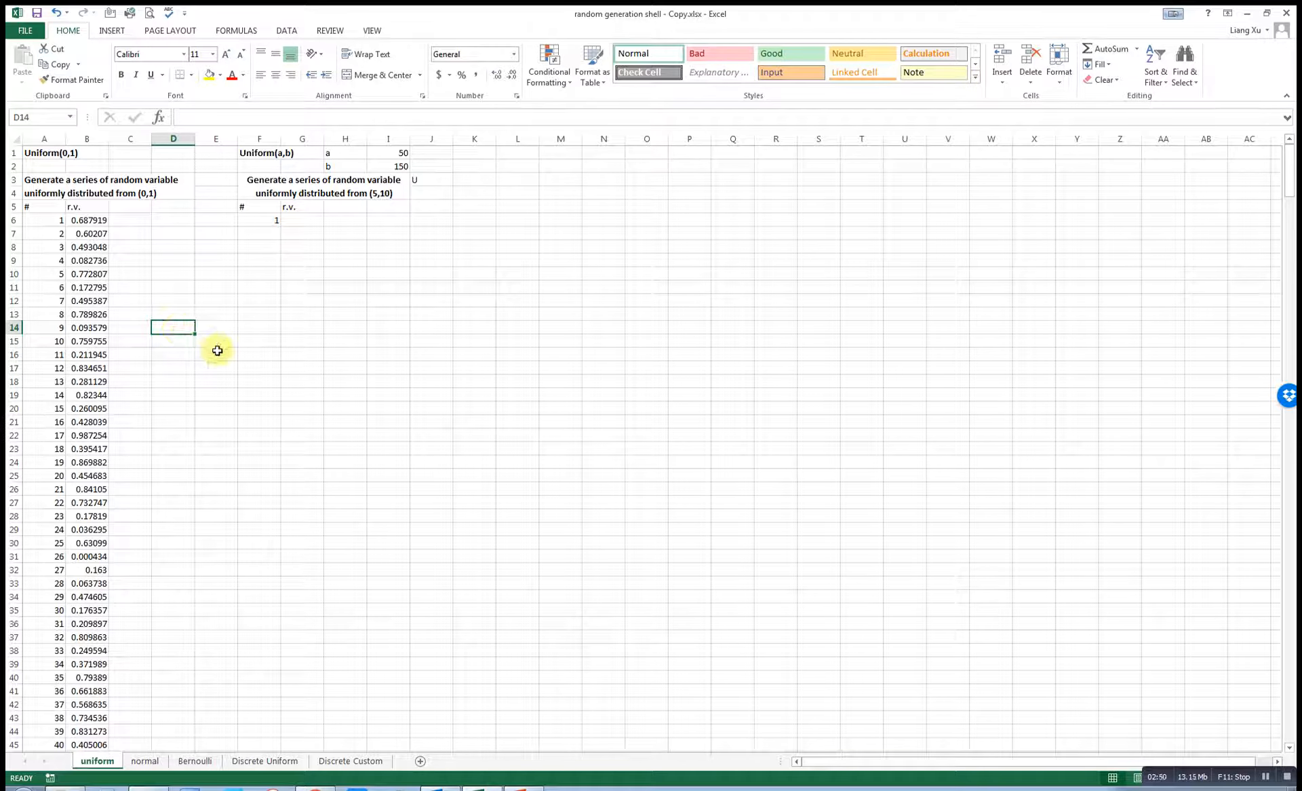
{"action": "type", "text": "a"}
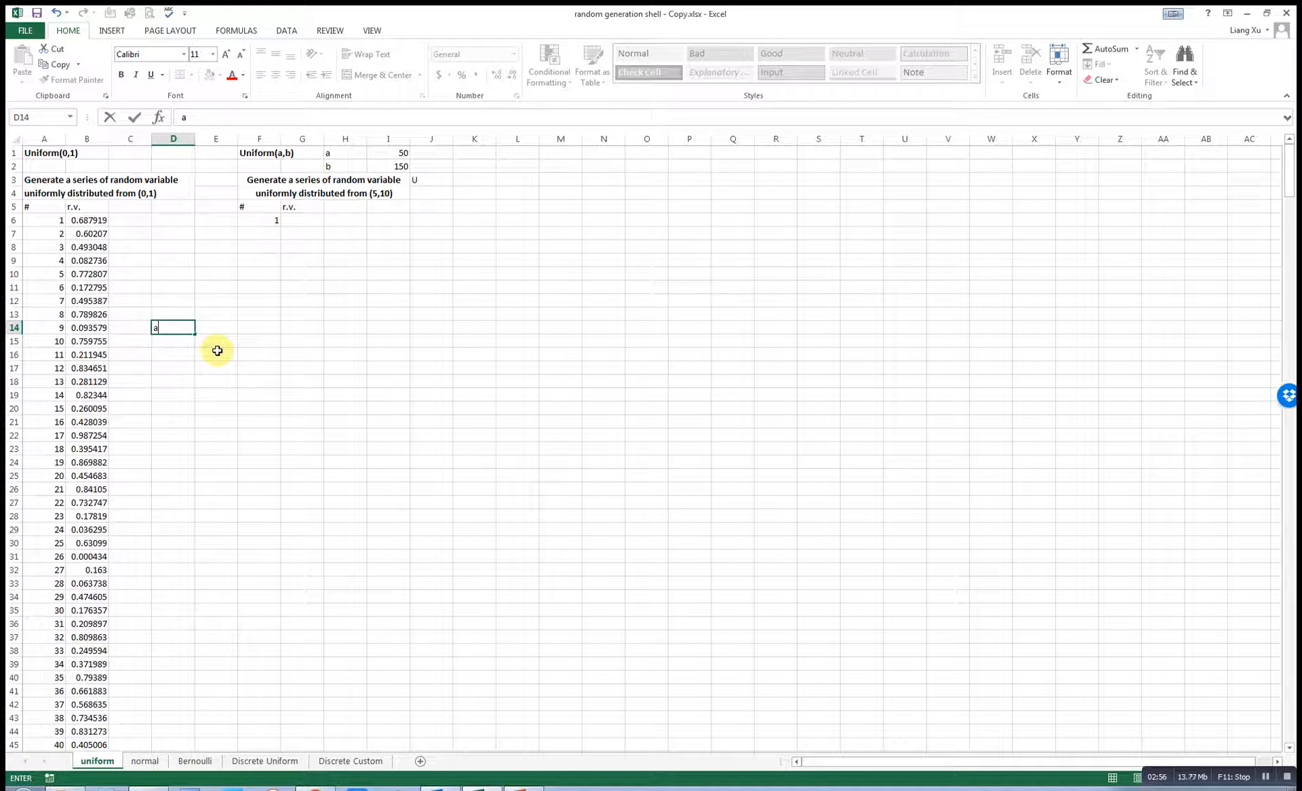
{"action": "key", "text": "Return"}
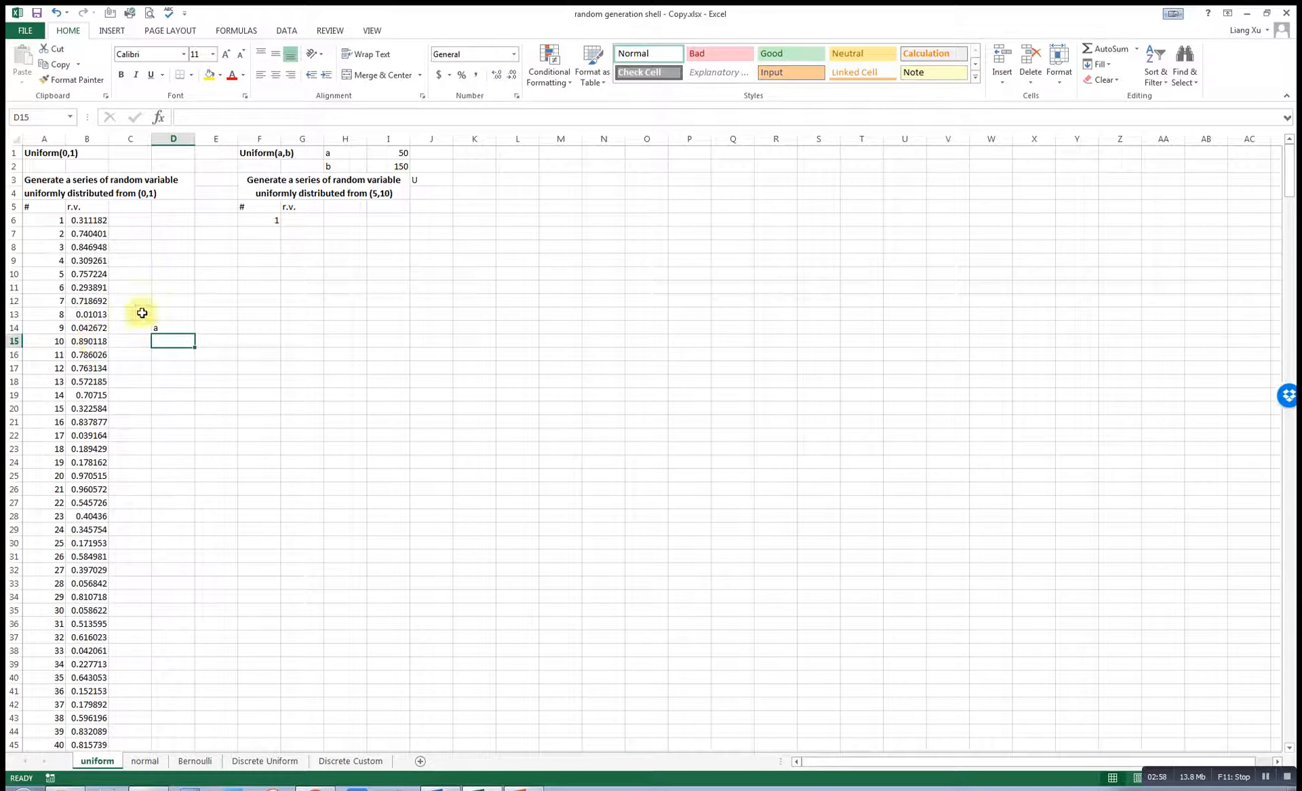
{"action": "left_click", "coordinate": [171, 330]}
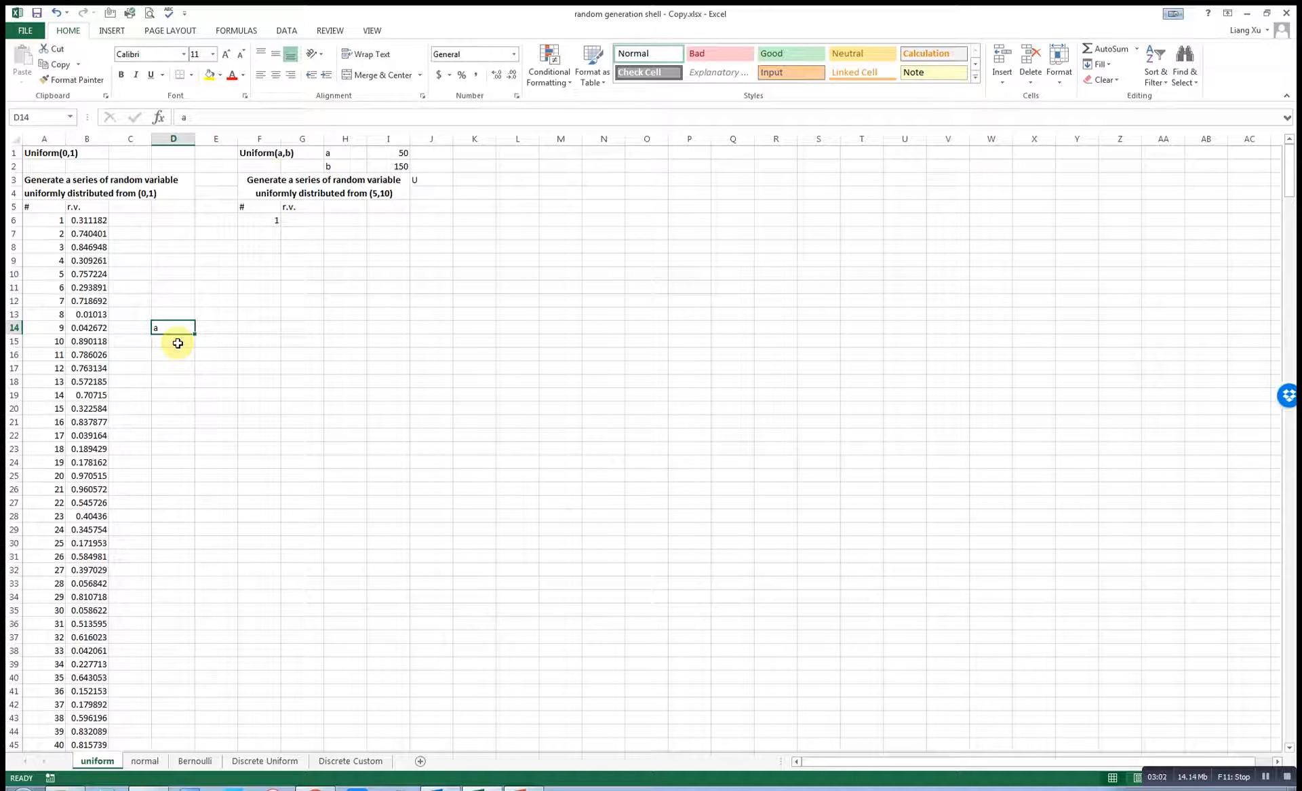
{"action": "key", "text": "BackSpace"}
{"action": "key", "text": "Return"}
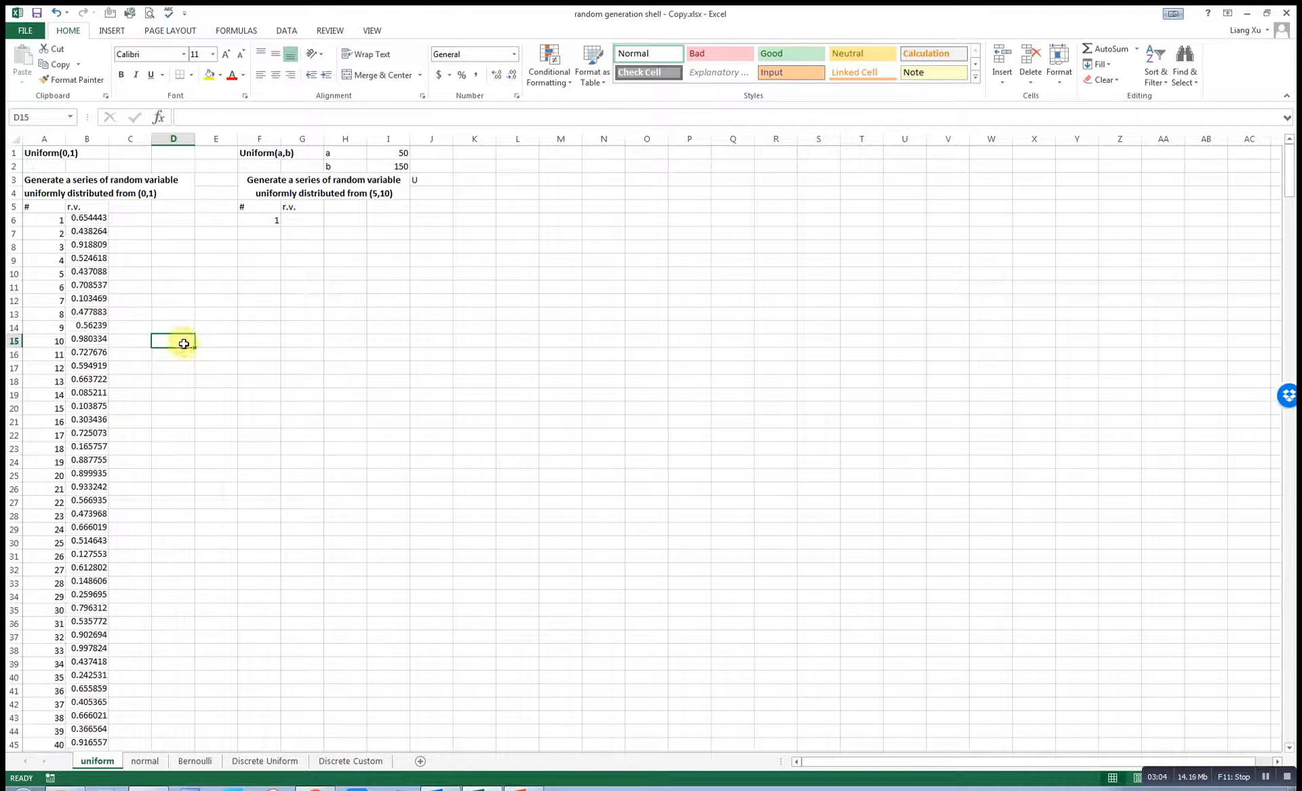
Set the workbook's calculation option to Manual.
{"action": "left_click", "coordinate": [228, 35]}
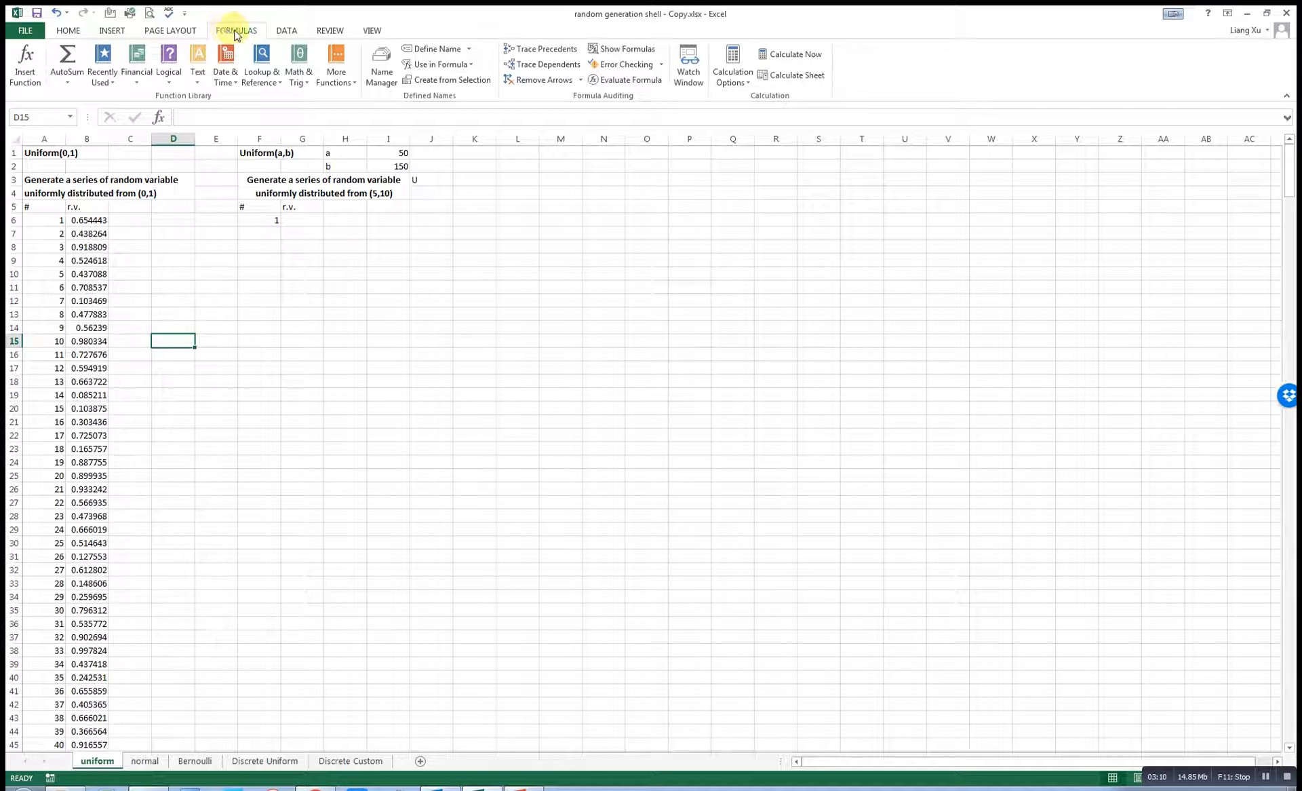
{"action": "left_click", "coordinate": [740, 85]}
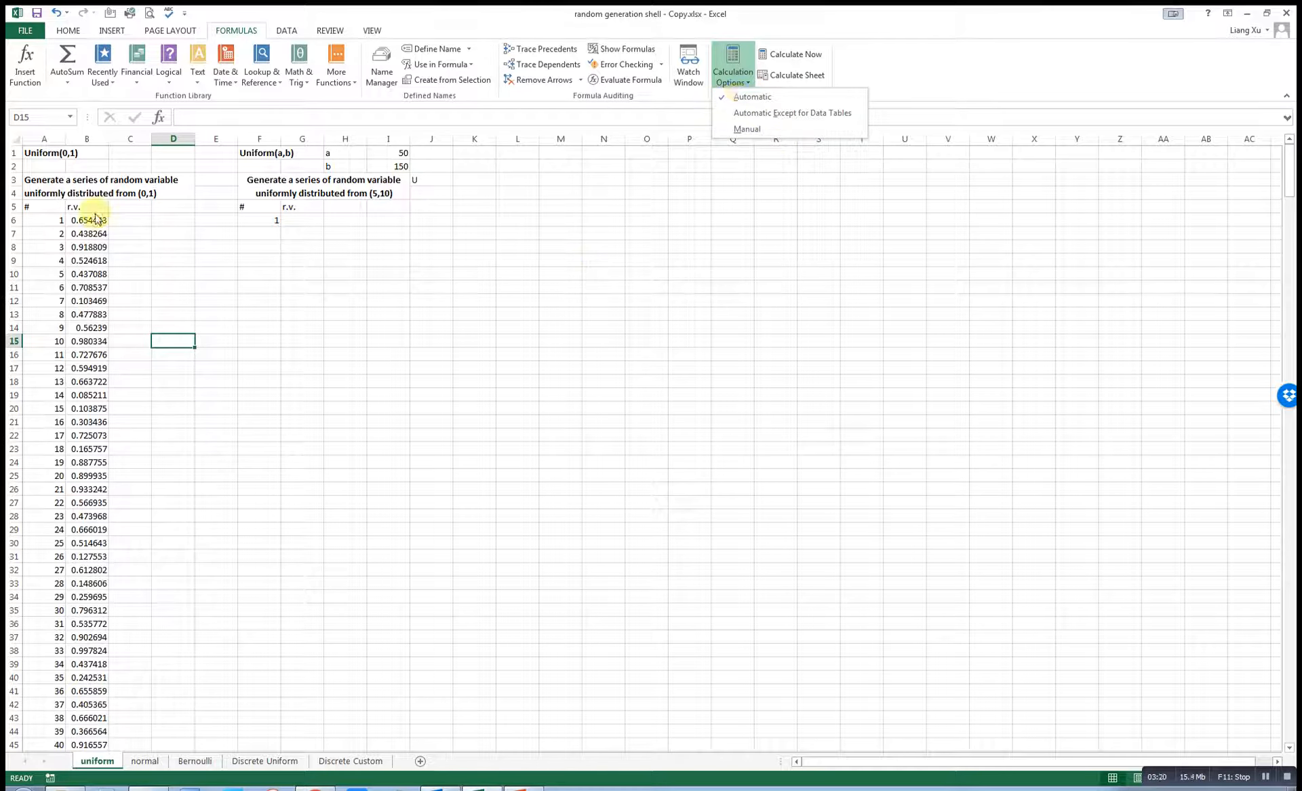
{"action": "left_click", "coordinate": [753, 130]}
Test manual calculation by entering the letter f in cell H13 and clearing it again.
{"action": "left_click", "coordinate": [347, 313]}
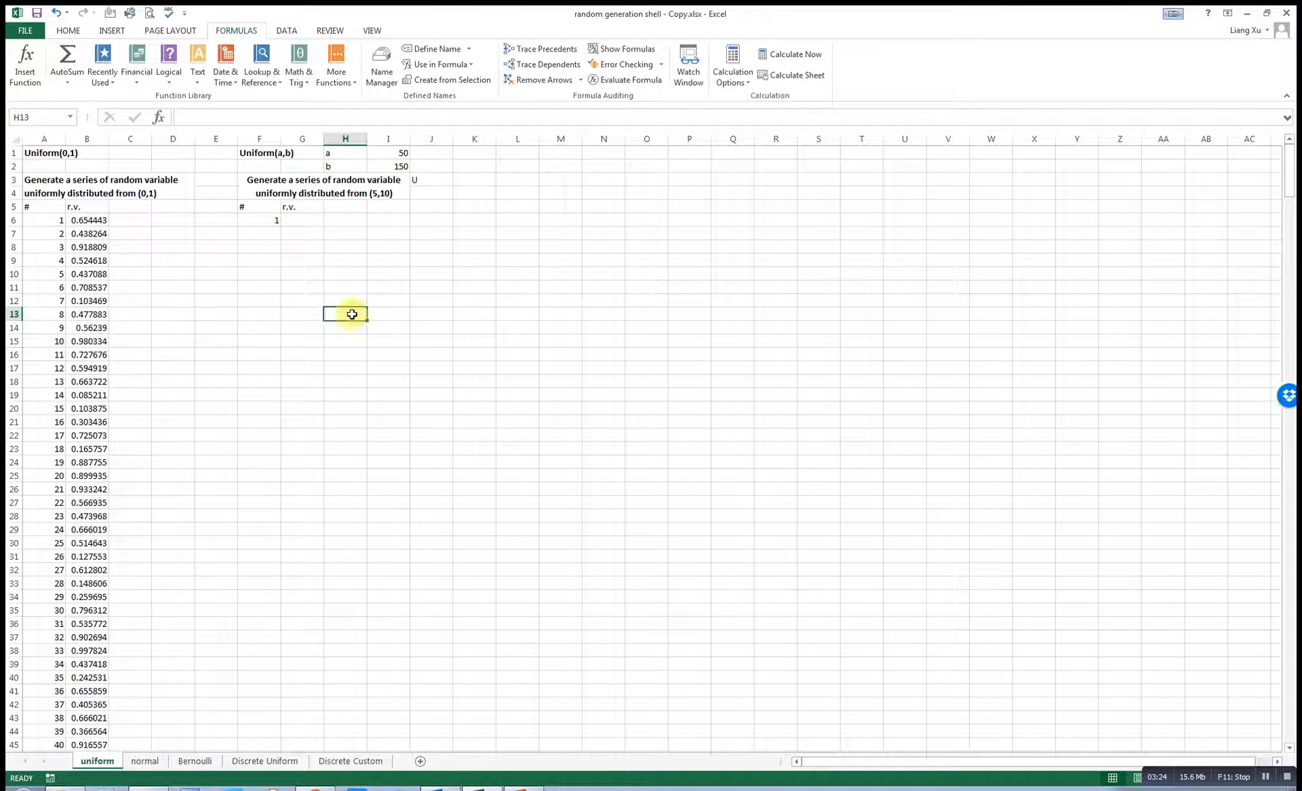
{"action": "type", "text": "f"}
{"action": "key", "text": "Return"}
{"action": "key", "text": "Up"}
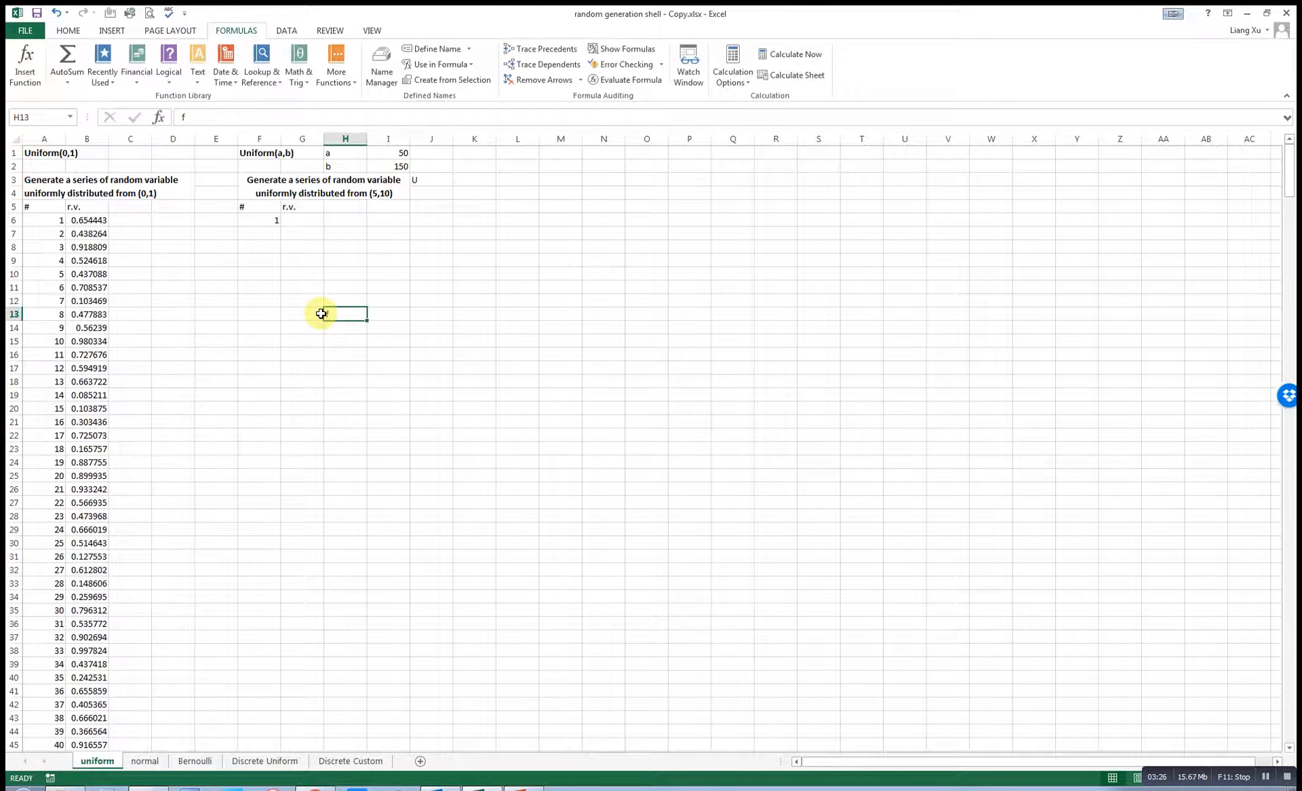
{"action": "key", "text": "BackSpace"}
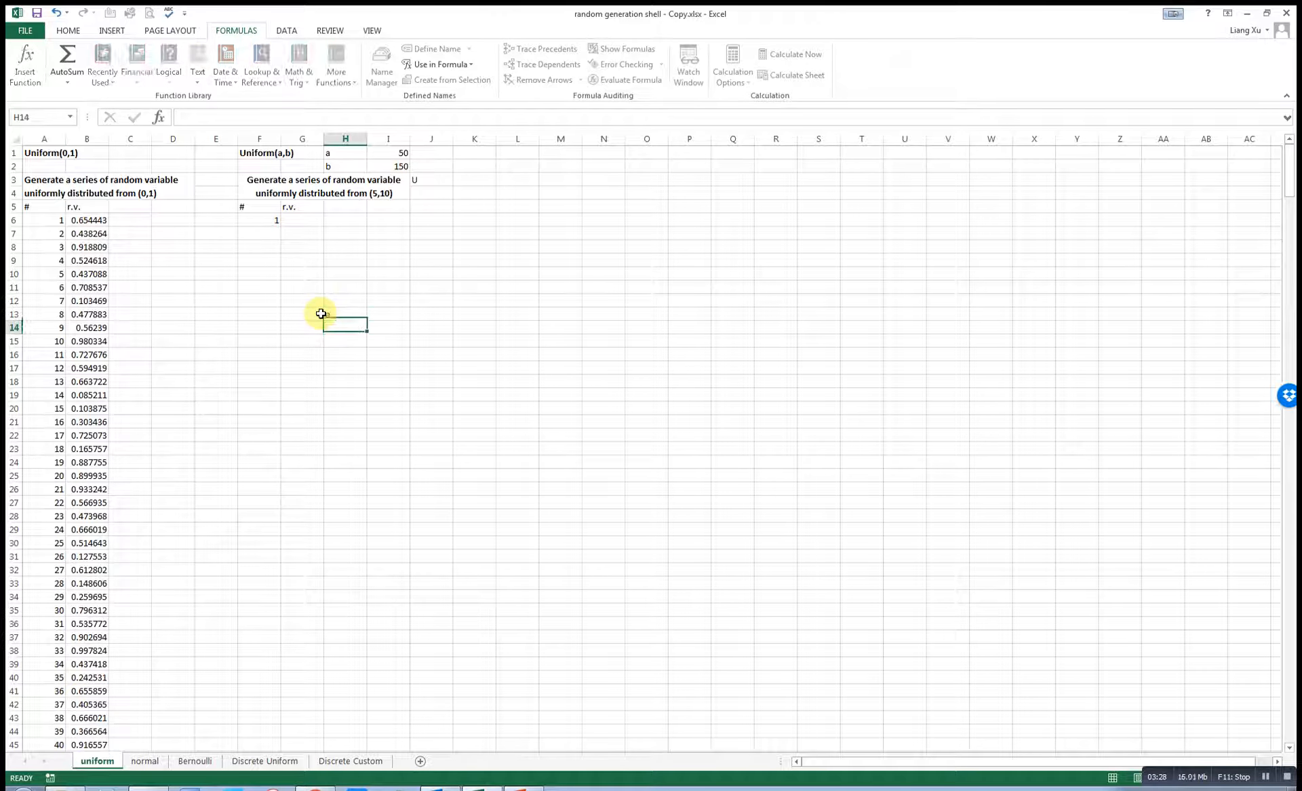
{"action": "key", "text": "Return"}
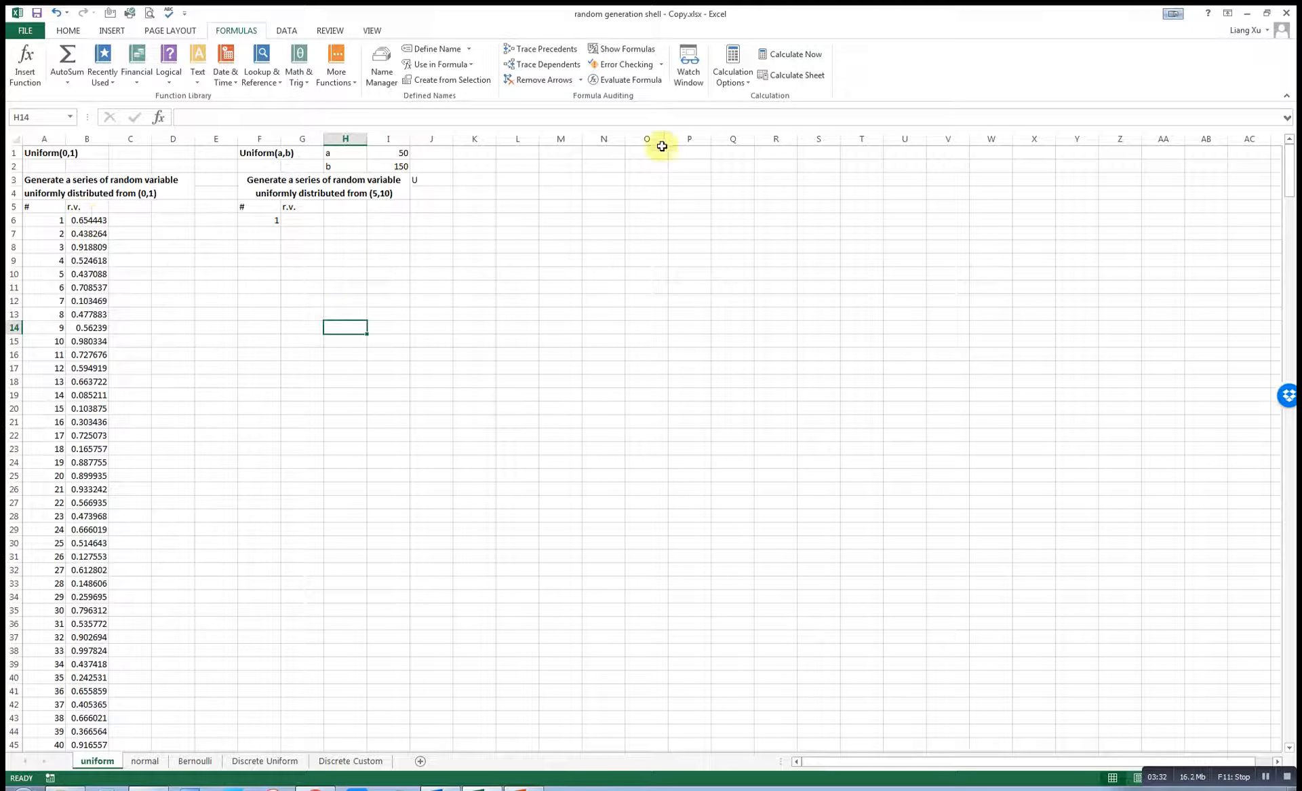
Set the workbook's calculation option to Automatic.
{"action": "left_click", "coordinate": [742, 86]}
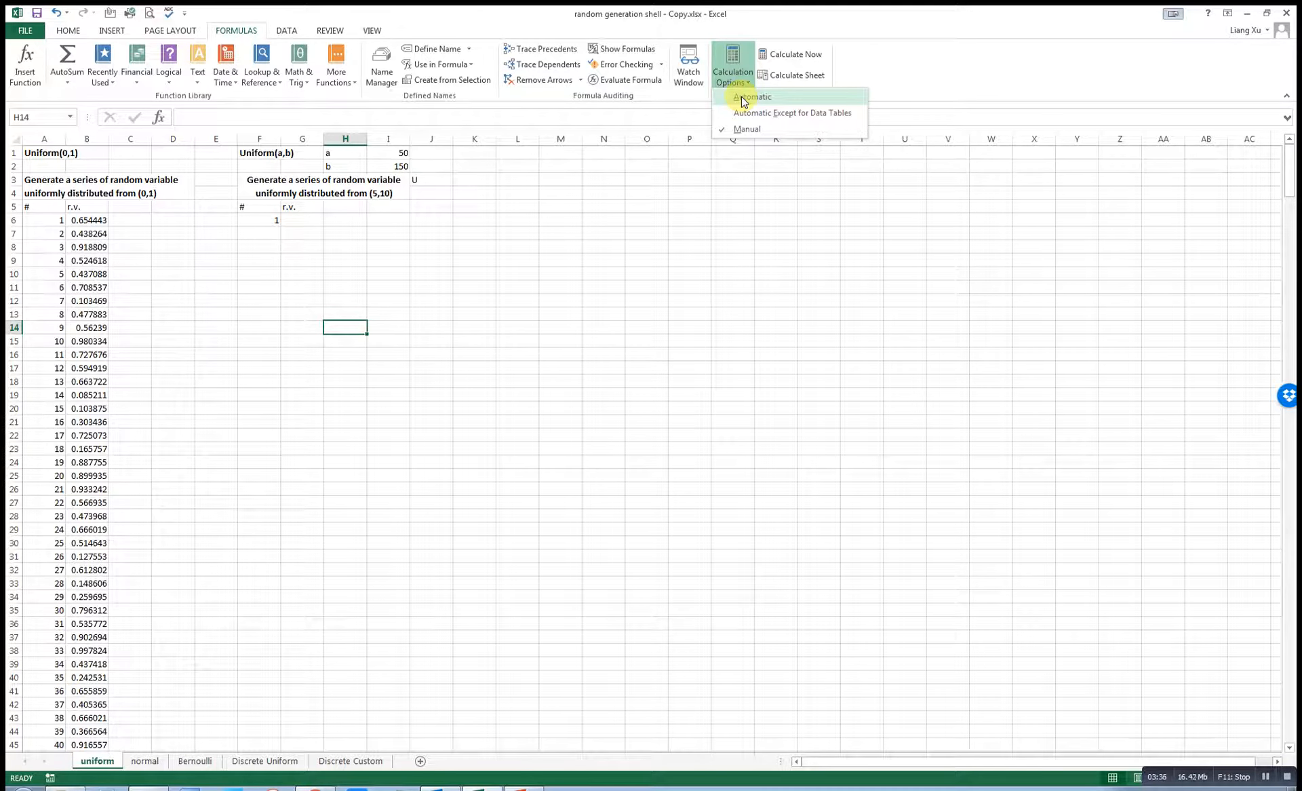
{"action": "left_click", "coordinate": [744, 99]}
{"action": "left_click", "coordinate": [507, 315]}
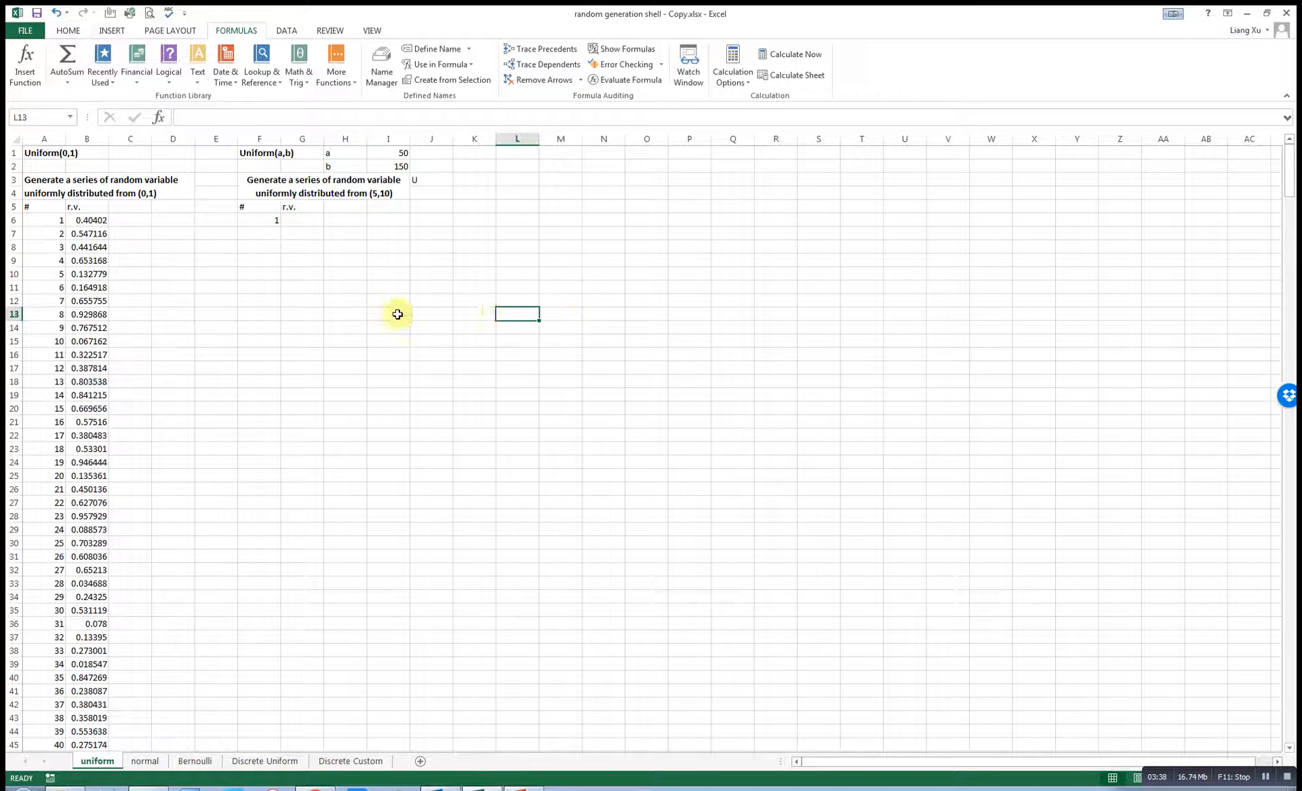
Recalculate the sheet three times to draw new random numbers in column B.
{"action": "left_click", "coordinate": [265, 234]}
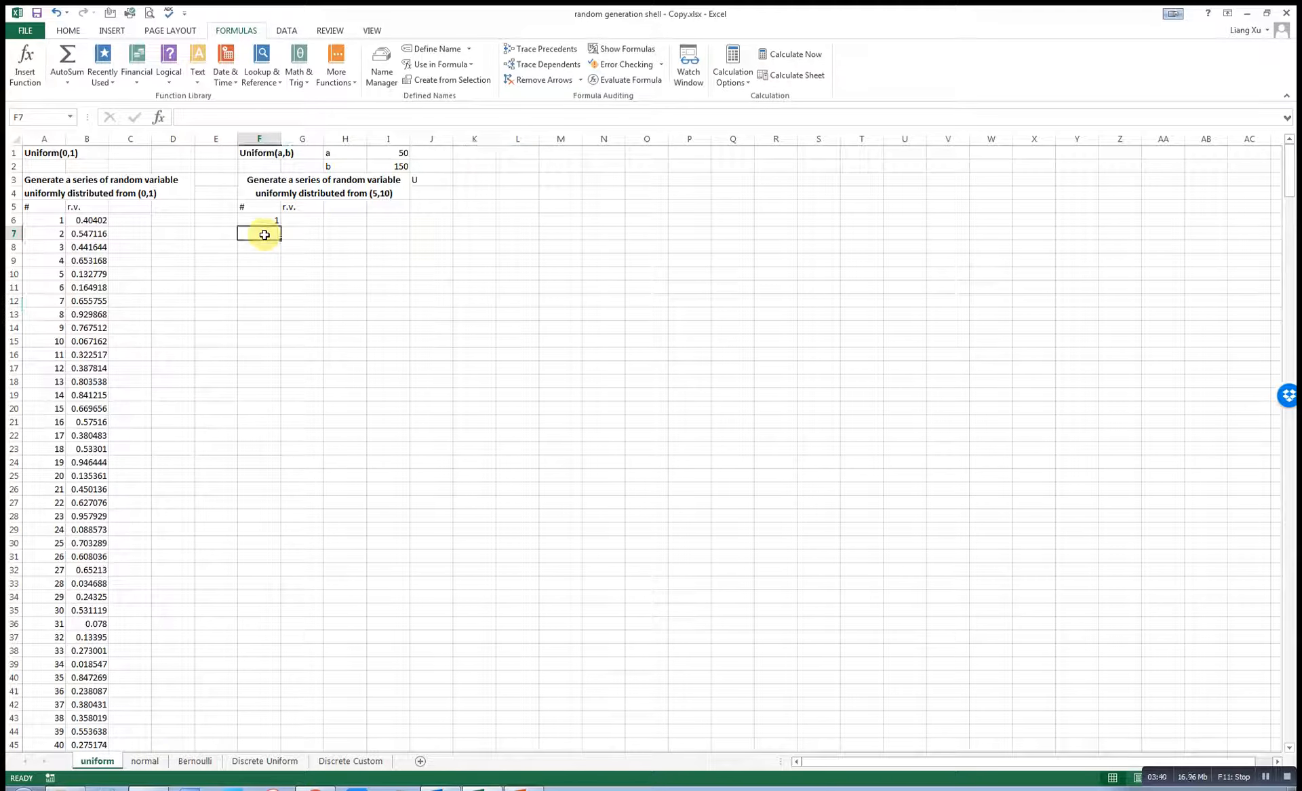
{"action": "key", "text": "F9"}
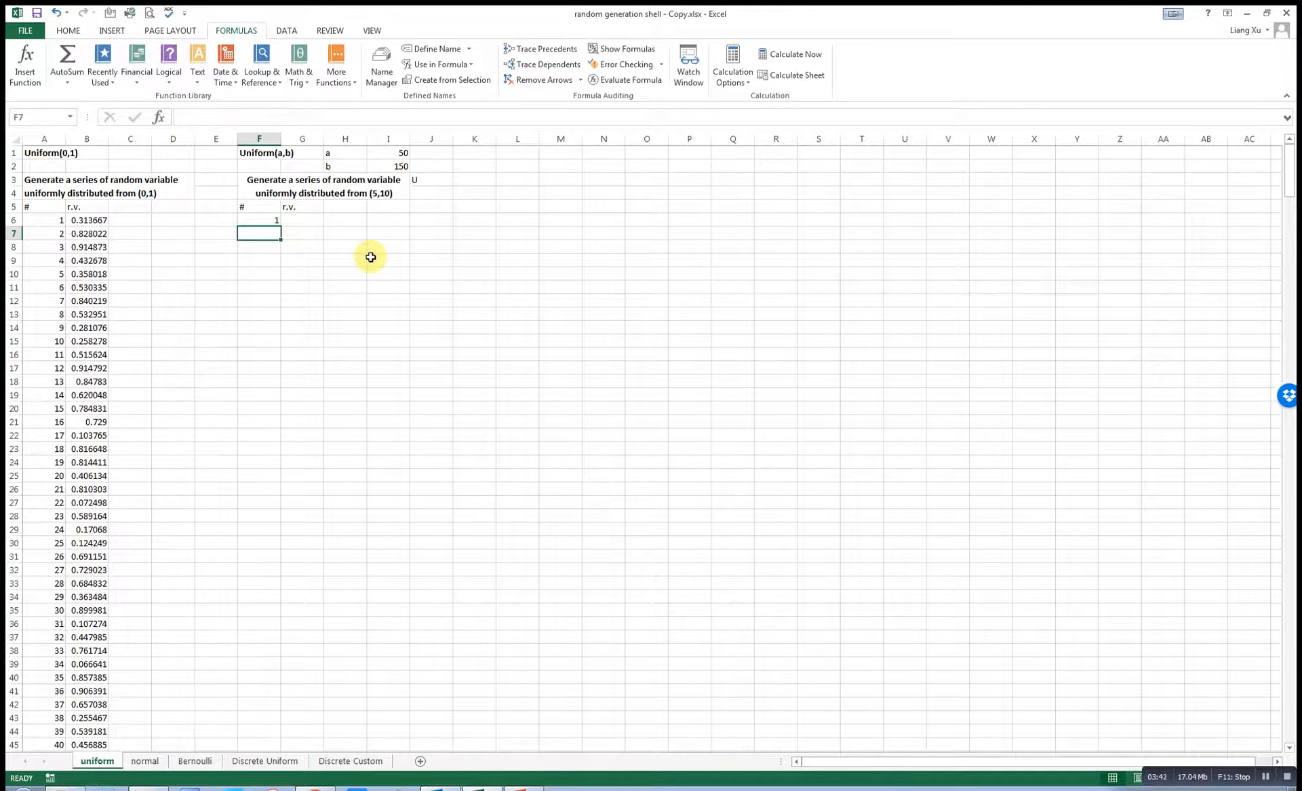
{"action": "key", "text": "F9"}
{"action": "key", "text": "F9"}
{"action": "left_click", "coordinate": [333, 248]}
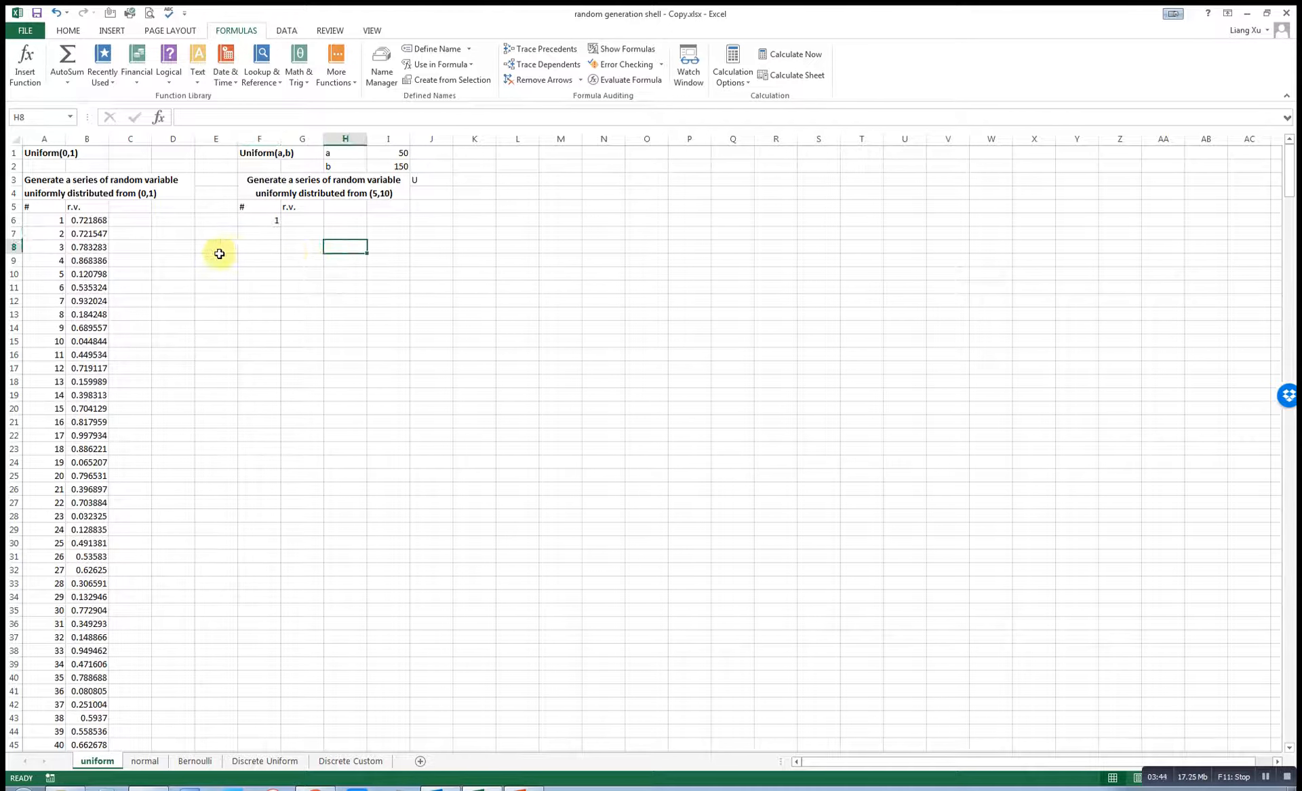
Enter the note F9 in cell E7 beside the Uniform(0,1) table.
{"action": "left_click", "coordinate": [212, 232]}
{"action": "type", "text": "F"}
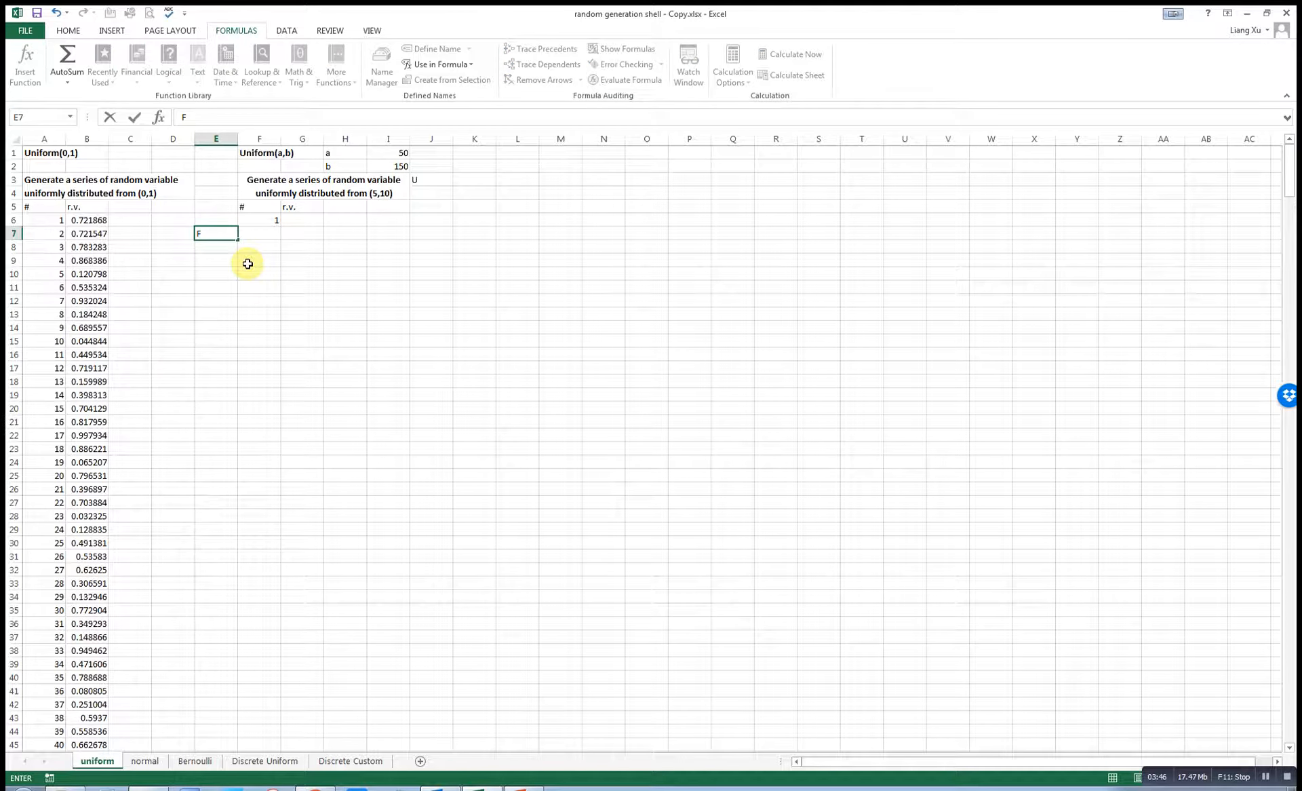
{"action": "type", "text": "9"}
{"action": "key", "text": "Return"}
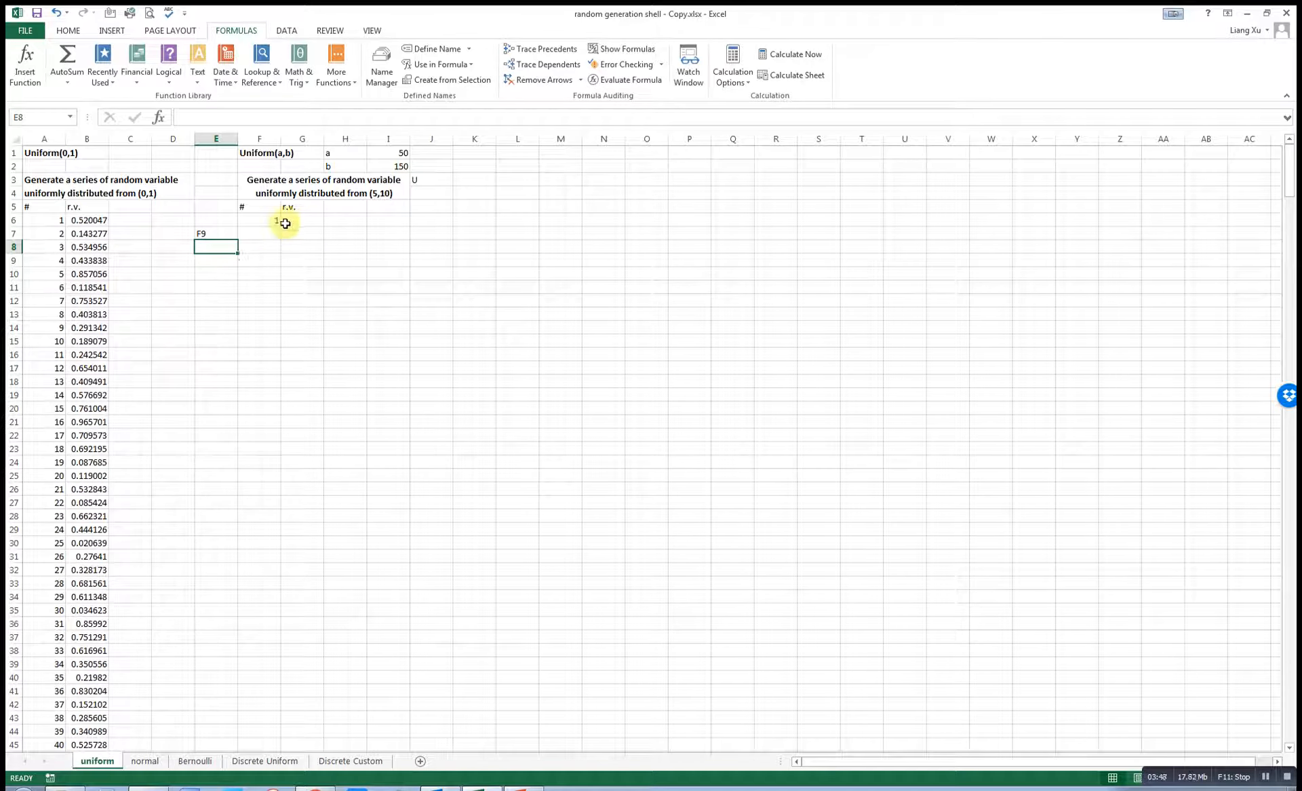
Fill a linear number series down column F from the 1 in F6, using a step value of 1.
{"action": "left_click", "coordinate": [270, 236]}
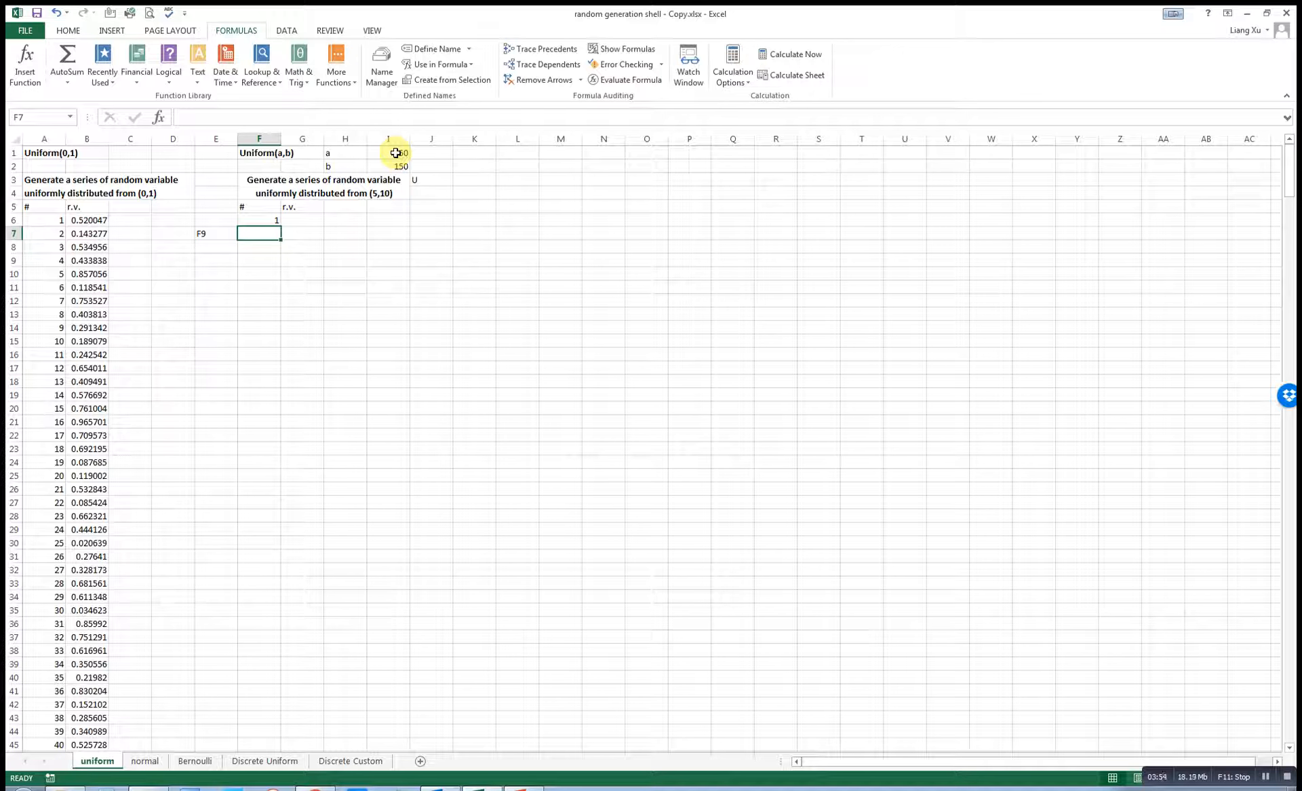
{"action": "left_click", "coordinate": [270, 221]}
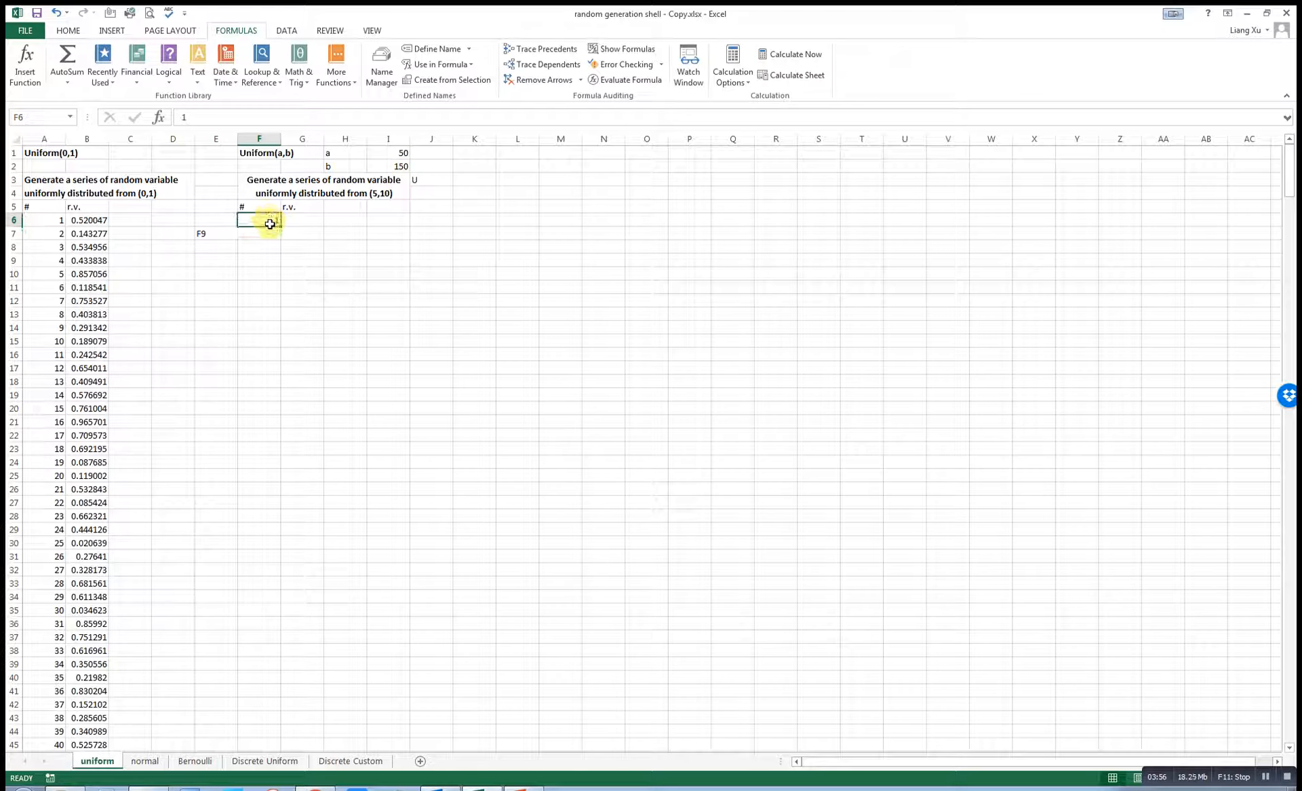
{"action": "left_click", "coordinate": [69, 30]}
{"action": "left_click", "coordinate": [1098, 64]}
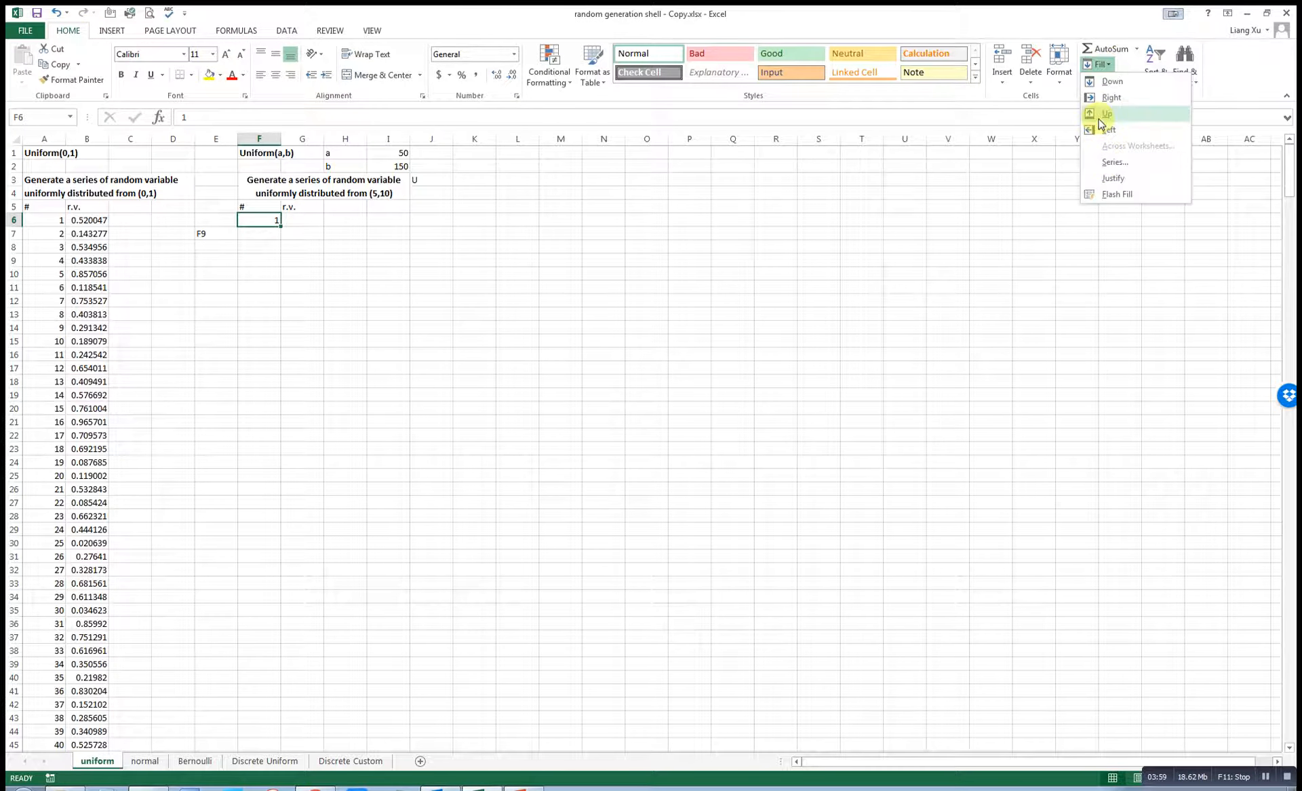
{"action": "left_click", "coordinate": [1115, 161]}
{"action": "left_click", "coordinate": [498, 259]}
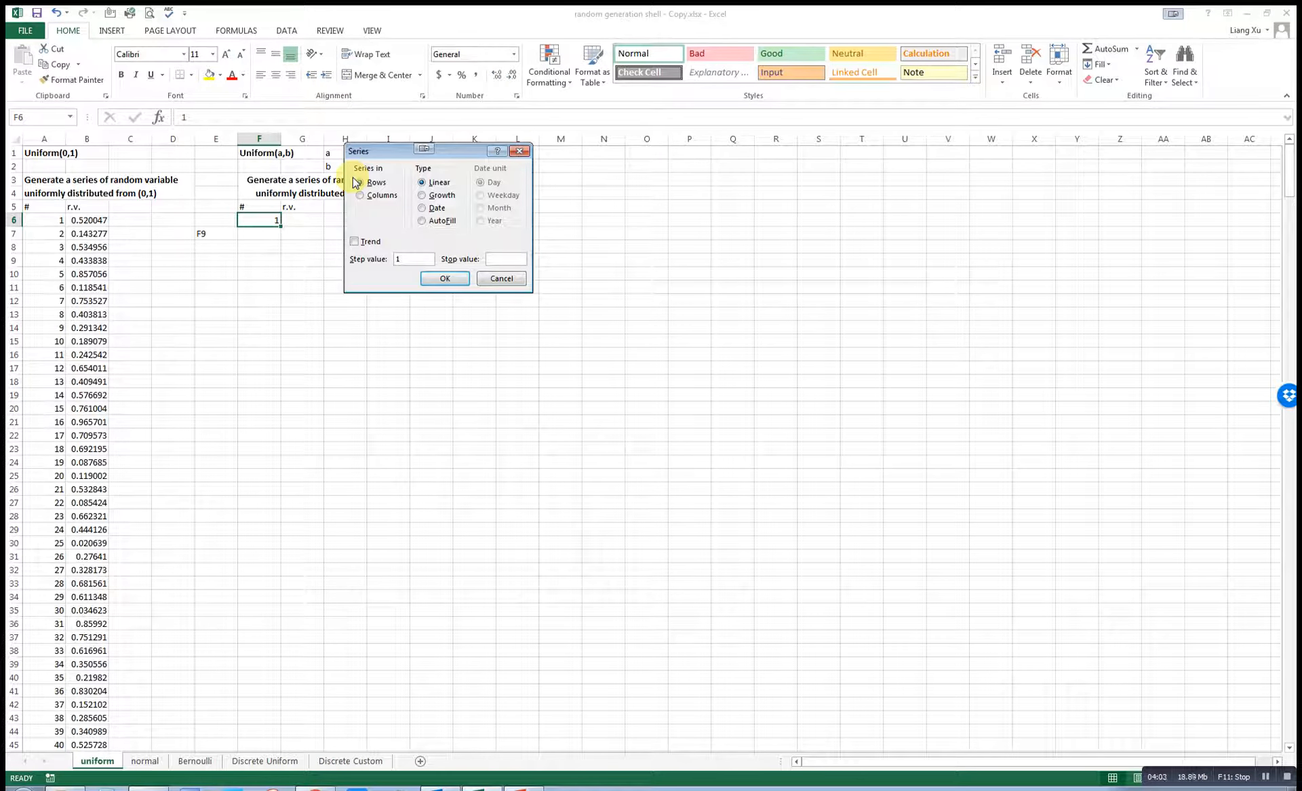
{"action": "left_click", "coordinate": [360, 196]}
{"action": "left_click", "coordinate": [442, 279]}
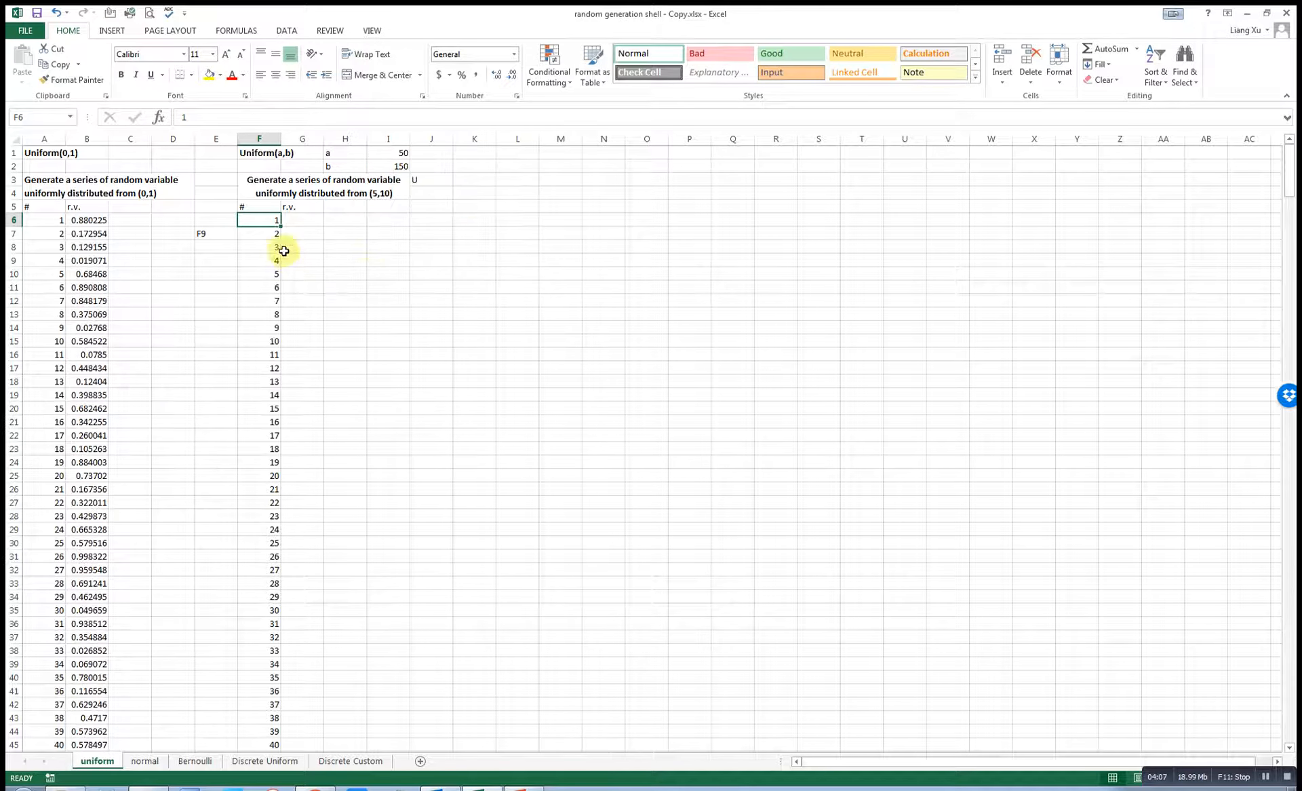
Enter the note (b-a)*rand()+50 in cell K6 beside the Uniform(a,b) table.
{"action": "left_click", "coordinate": [301, 219]}
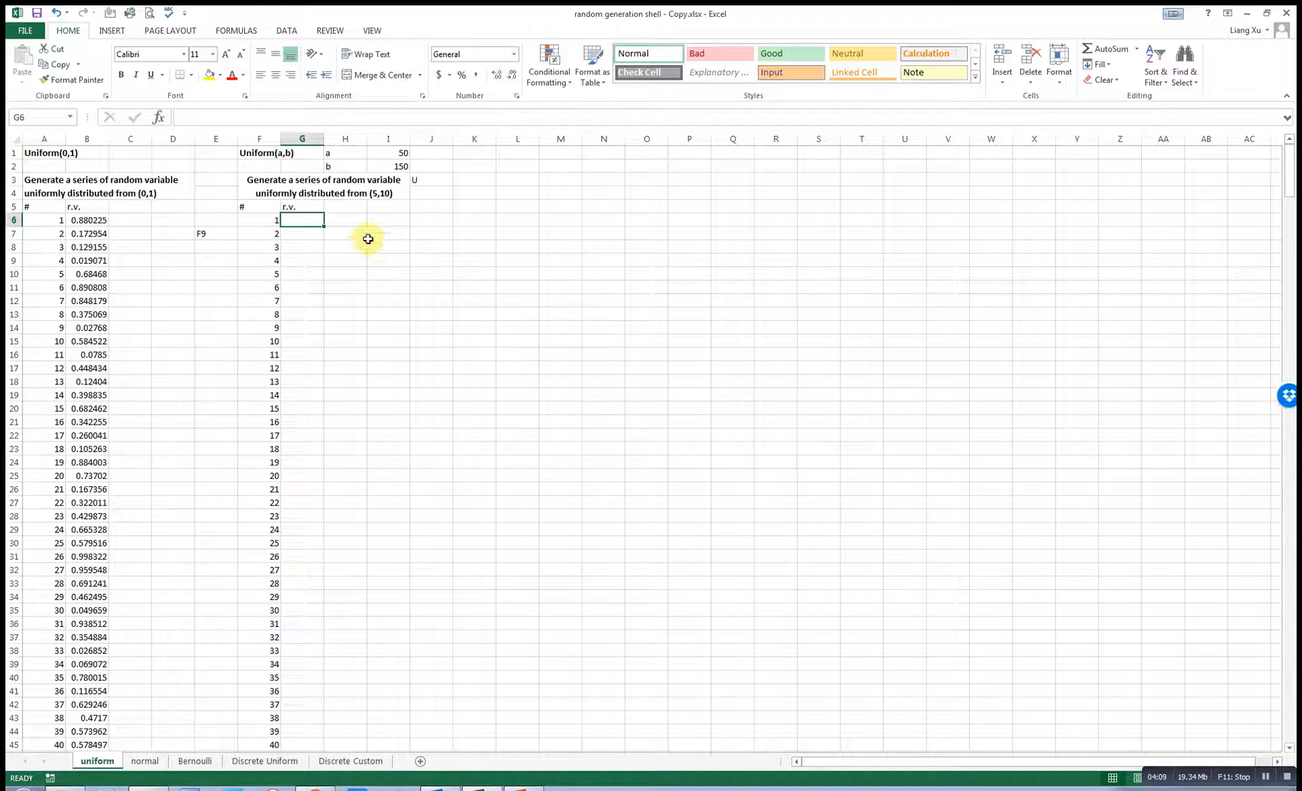
{"action": "left_click", "coordinate": [477, 221]}
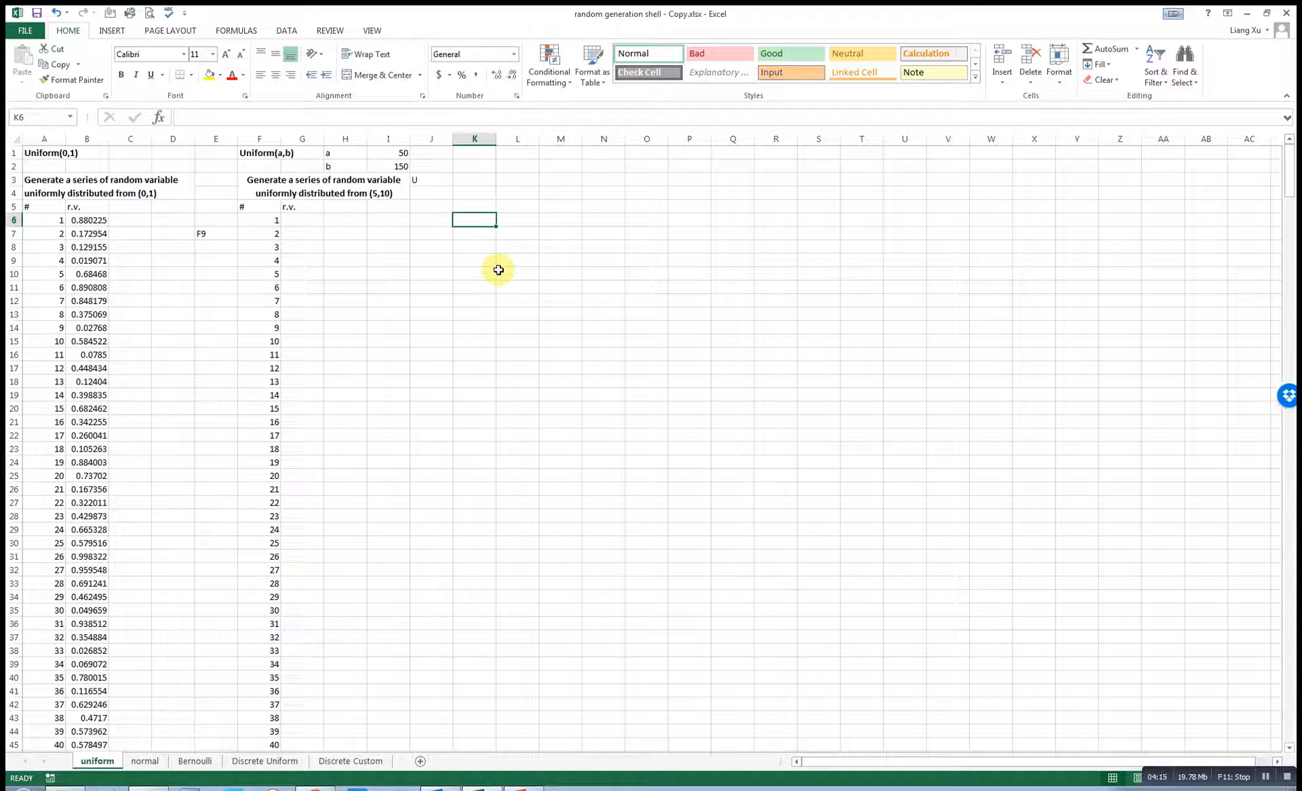
{"action": "type", "text": "(b-a)*rand("}
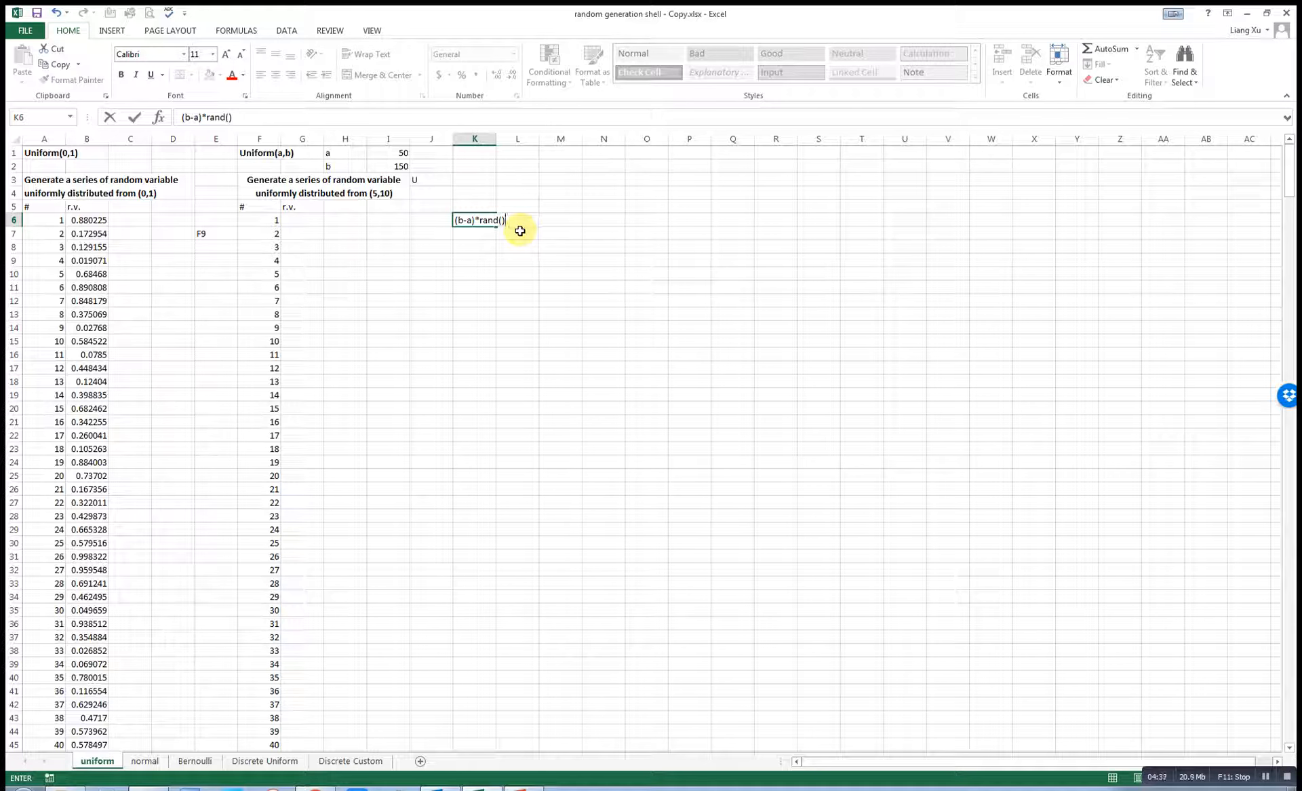
{"action": "type", "text": "+50"}
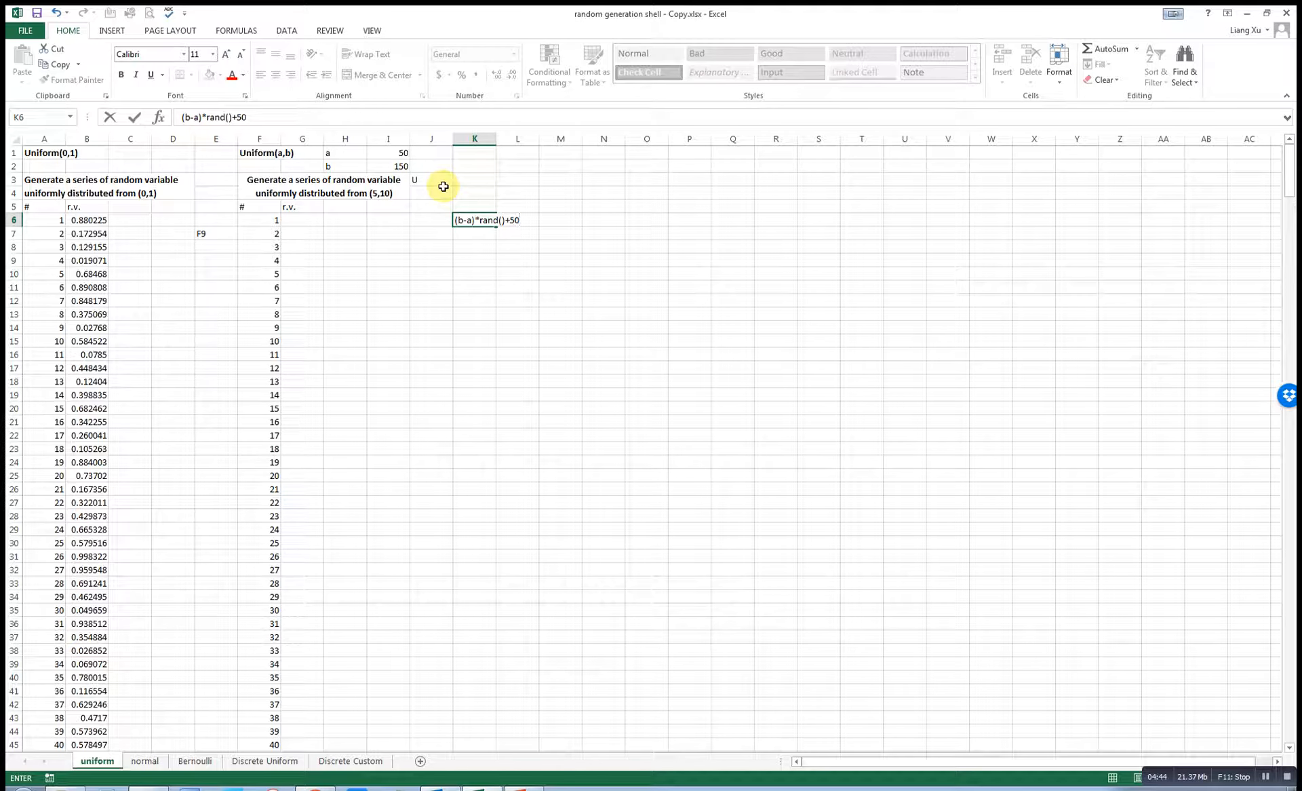
{"action": "key", "text": "Return"}
Enter the formula =(b-a)*rand()+a in G6, referencing the b value in I2 and the a value in I1.
{"action": "left_click", "coordinate": [305, 218]}
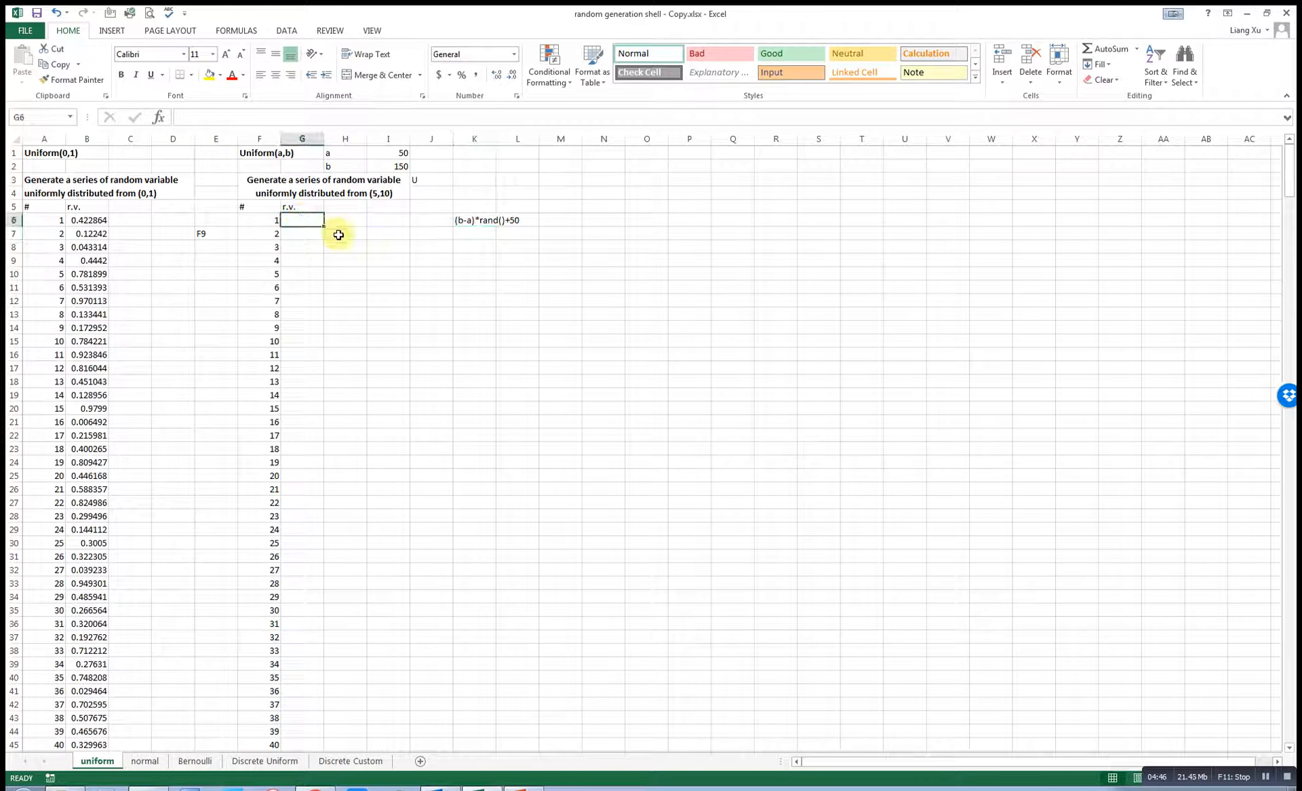
{"action": "type", "text": "="}
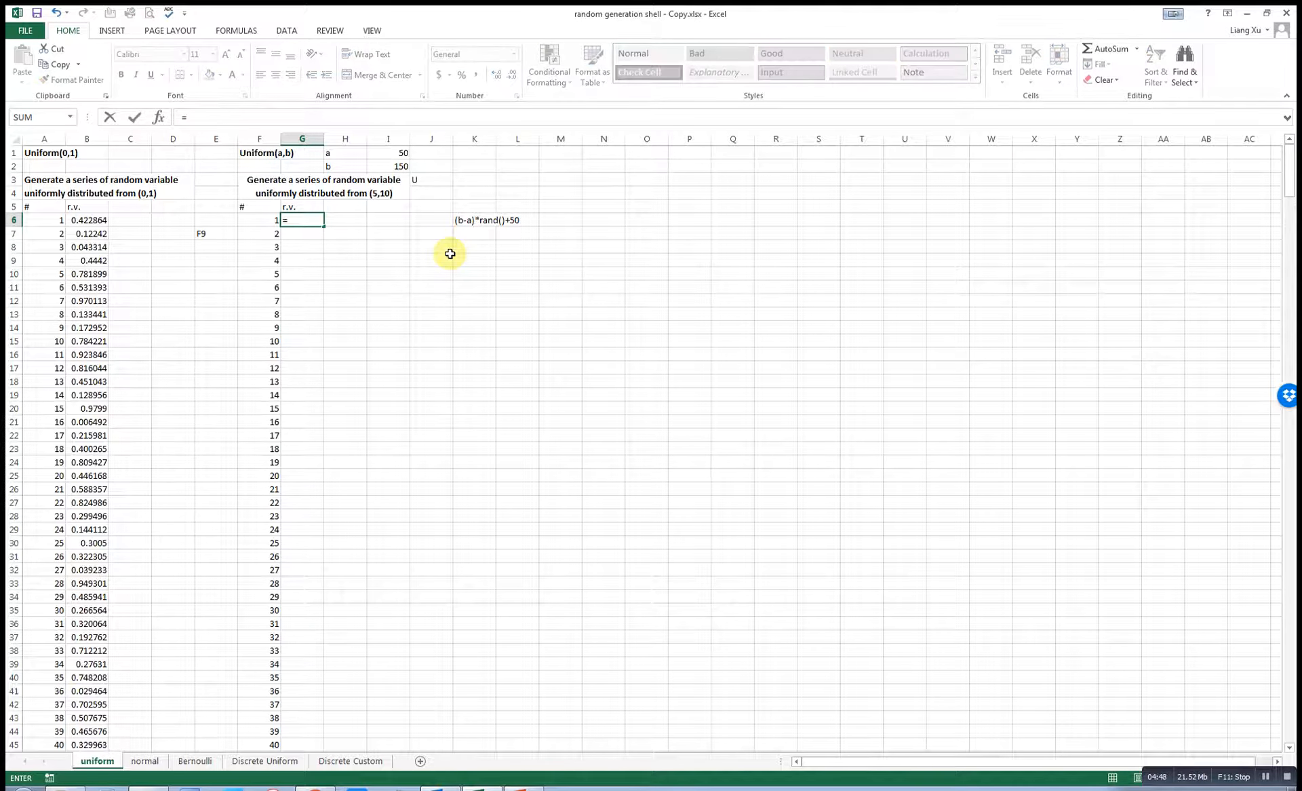
{"action": "type", "text": "("}
{"action": "left_click", "coordinate": [396, 167]}
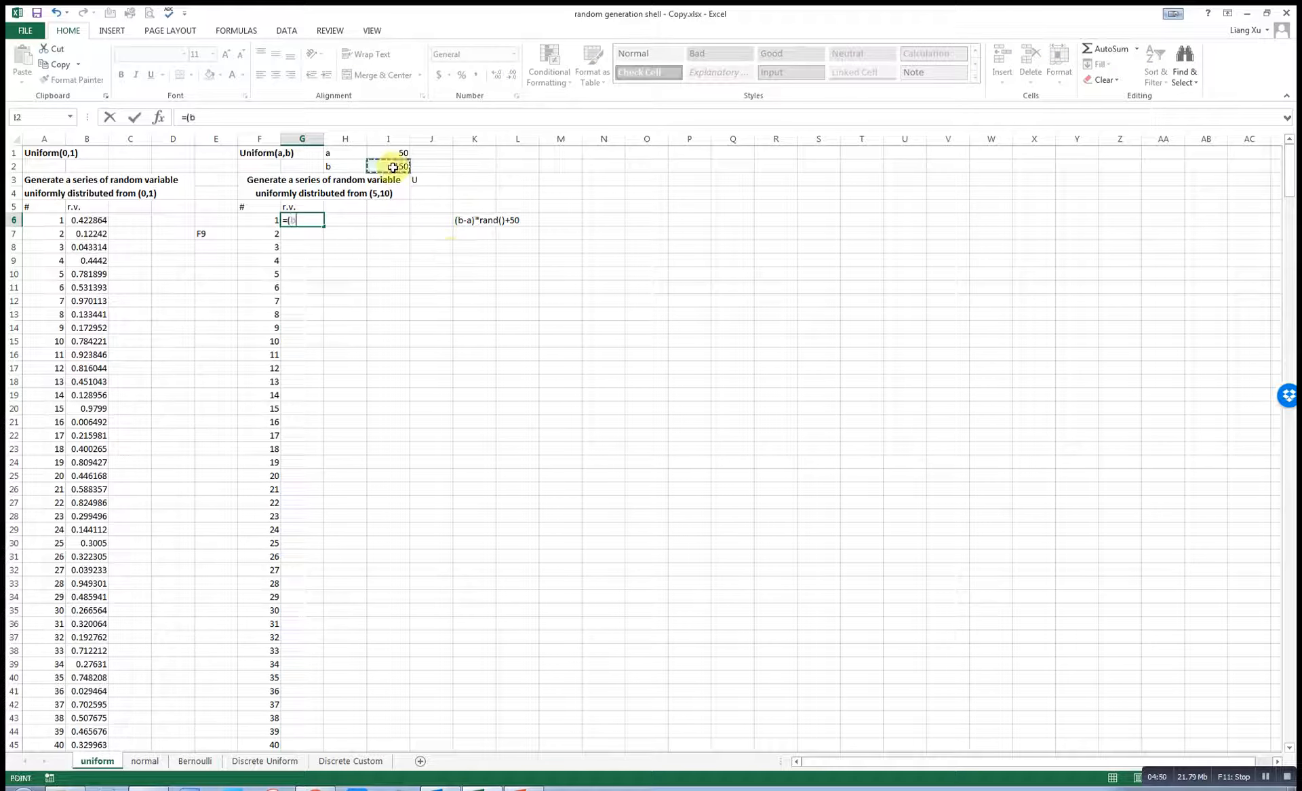
{"action": "type", "text": "-"}
{"action": "left_click", "coordinate": [400, 152]}
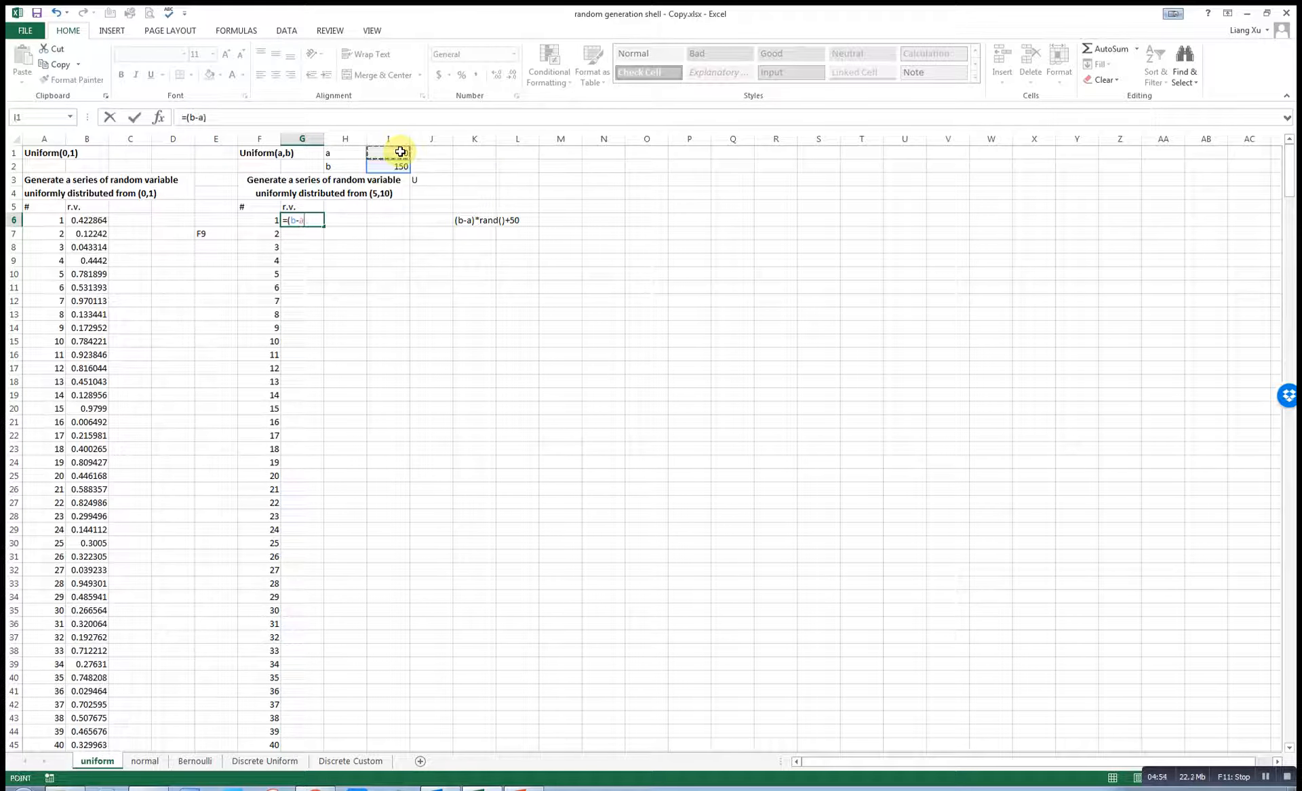
{"action": "type", "text": ")"}
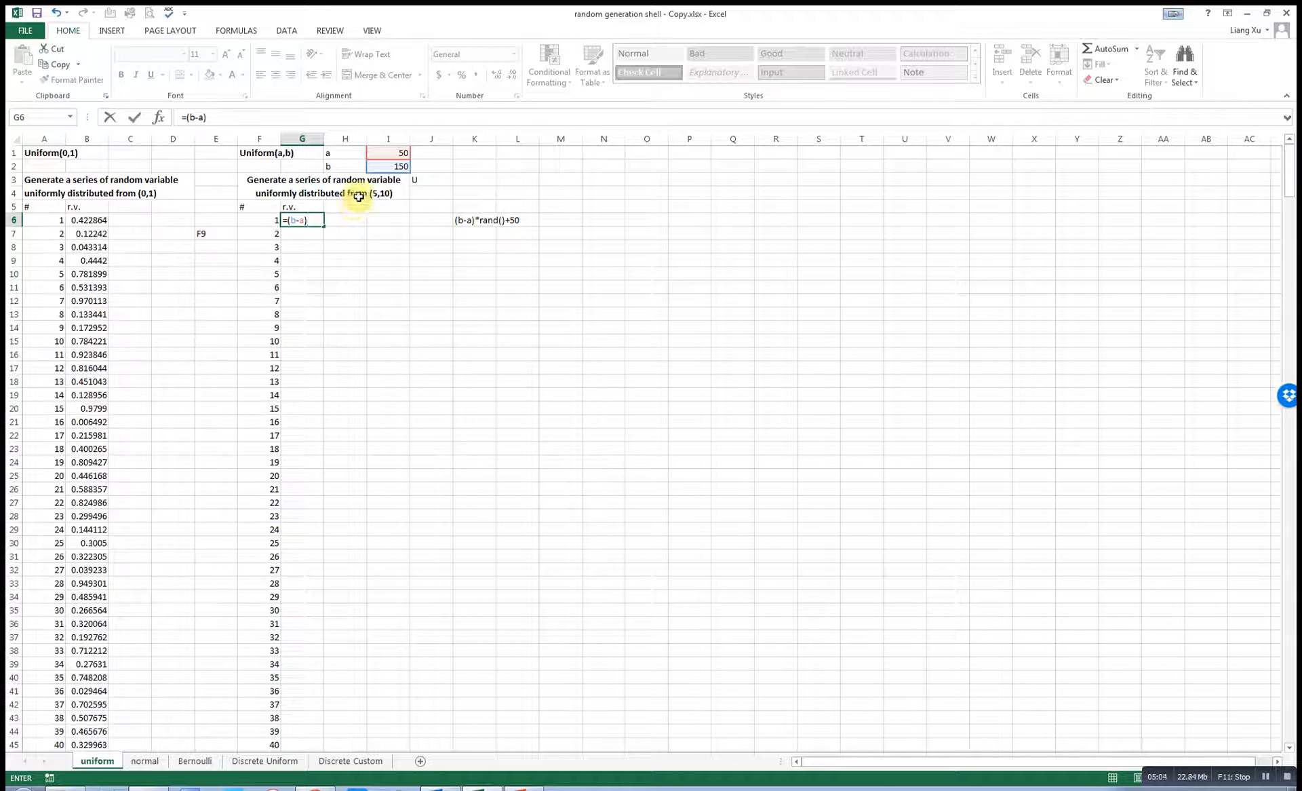
{"action": "type", "text": "rand()+a"}
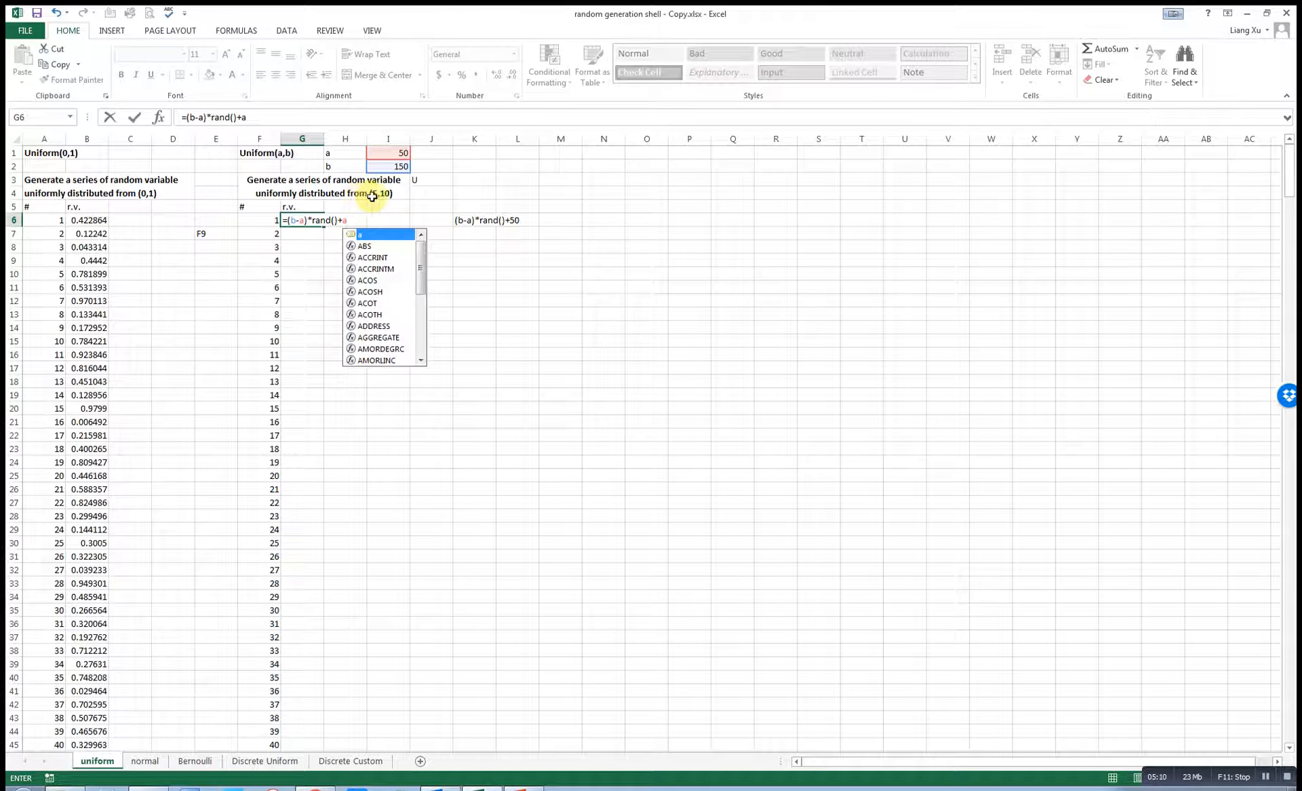
{"action": "key", "text": "Return"}
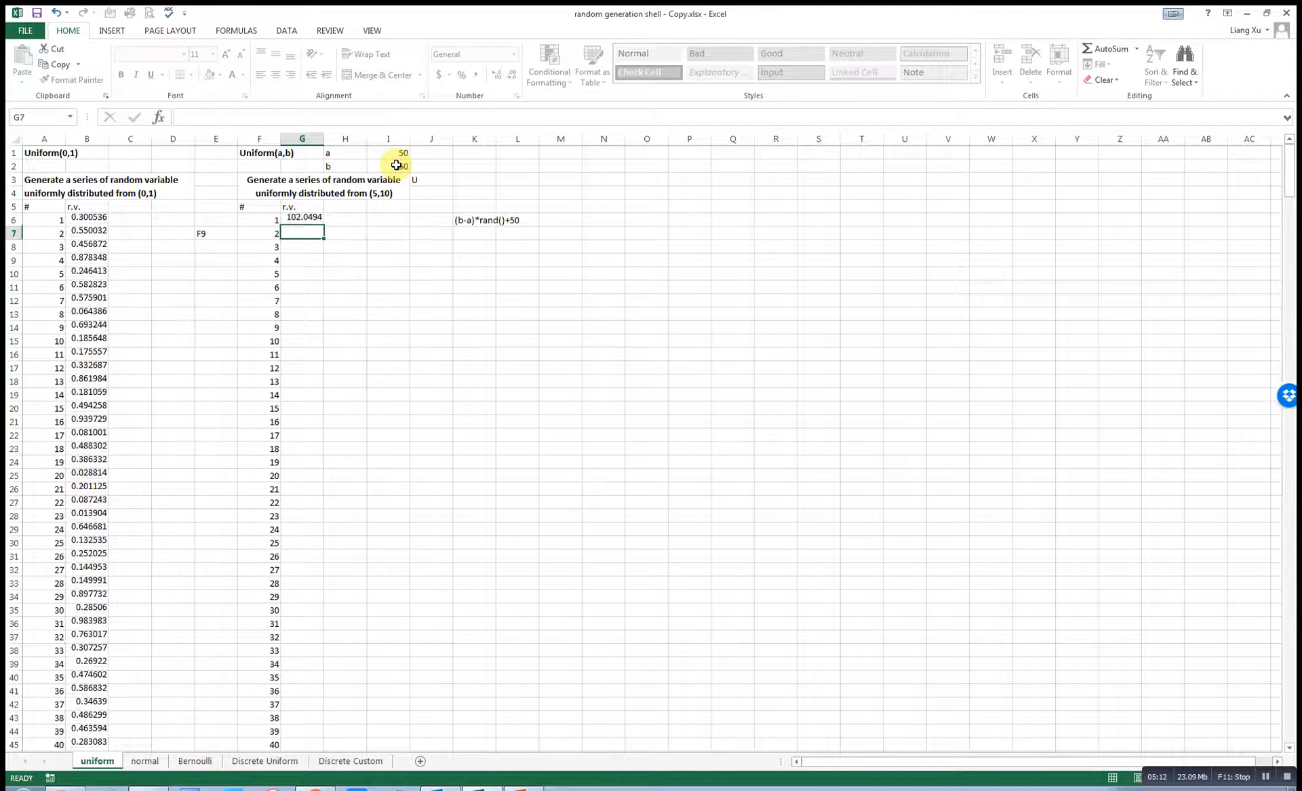
Fill the G6 formula down column G for all the numbered rows and look through the generated values.
{"action": "left_click", "coordinate": [317, 221]}
{"action": "double_click", "coordinate": [322, 227]}
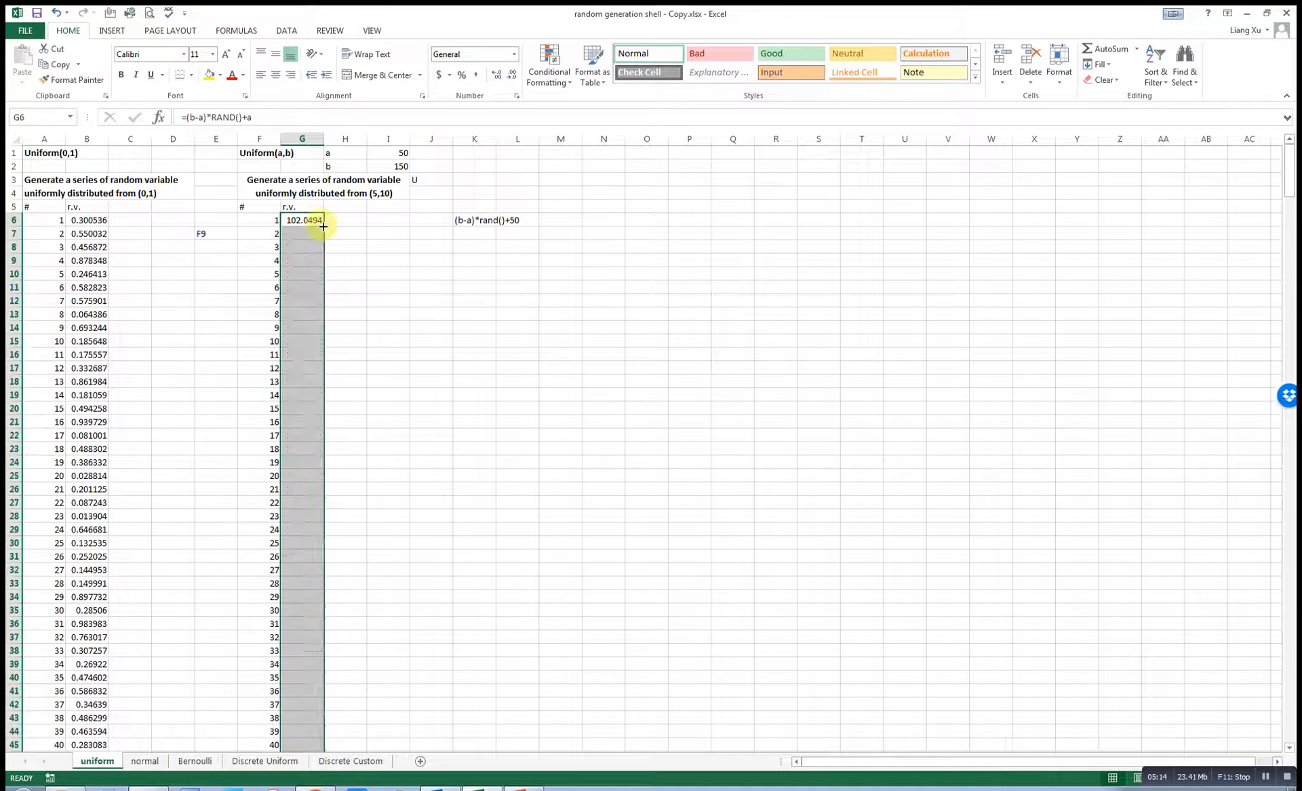
{"action": "scroll", "coordinate": [340, 380], "scroll_direction": "down", "scroll_amount": 18}
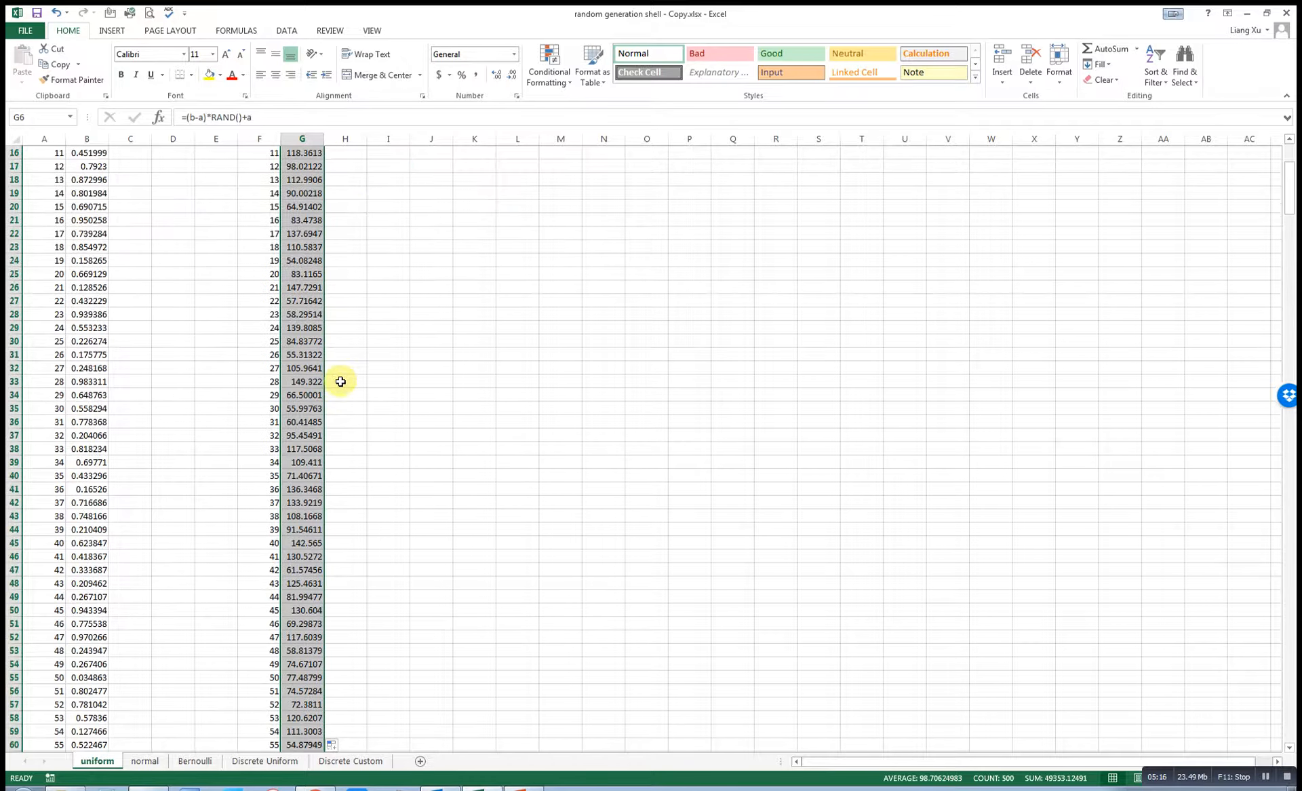
{"action": "scroll", "coordinate": [341, 381], "scroll_direction": "down", "scroll_amount": 13}
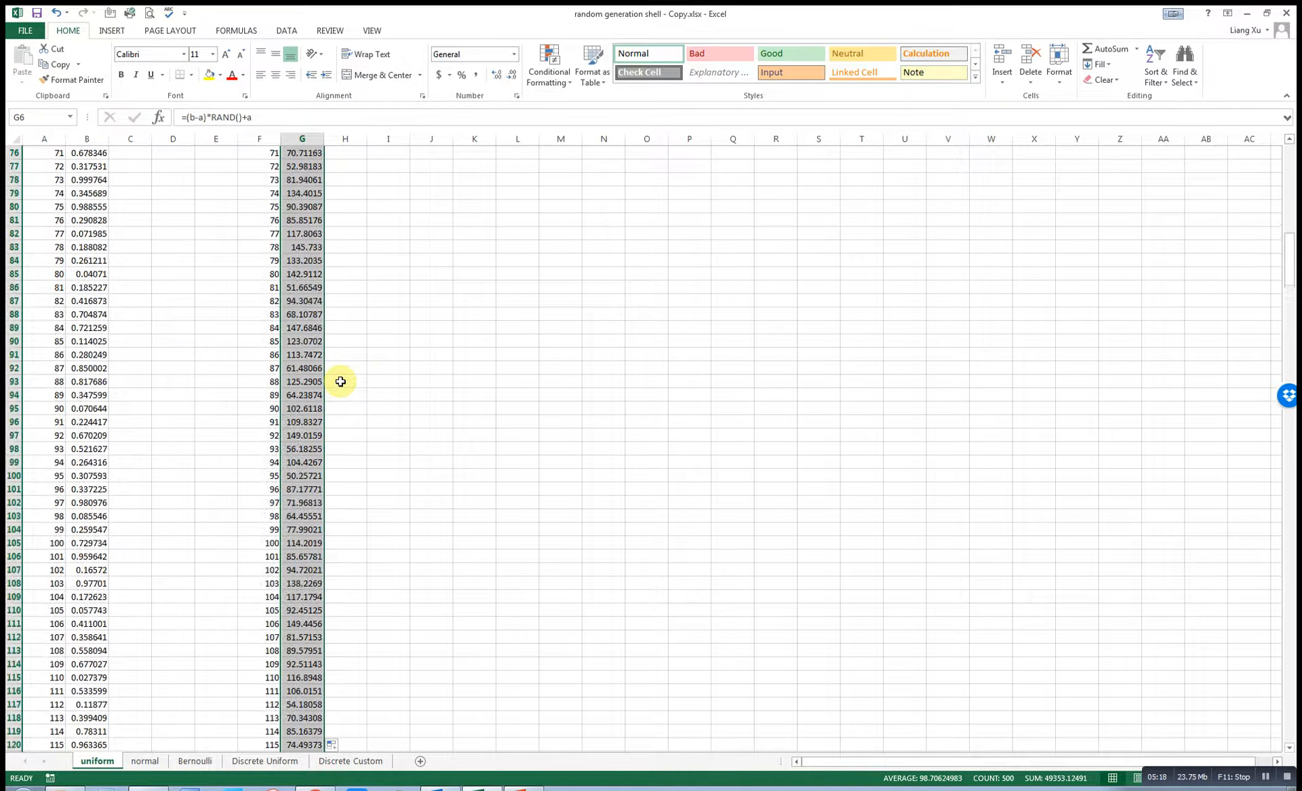
{"action": "scroll", "coordinate": [341, 381], "scroll_direction": "up", "scroll_amount": 20}
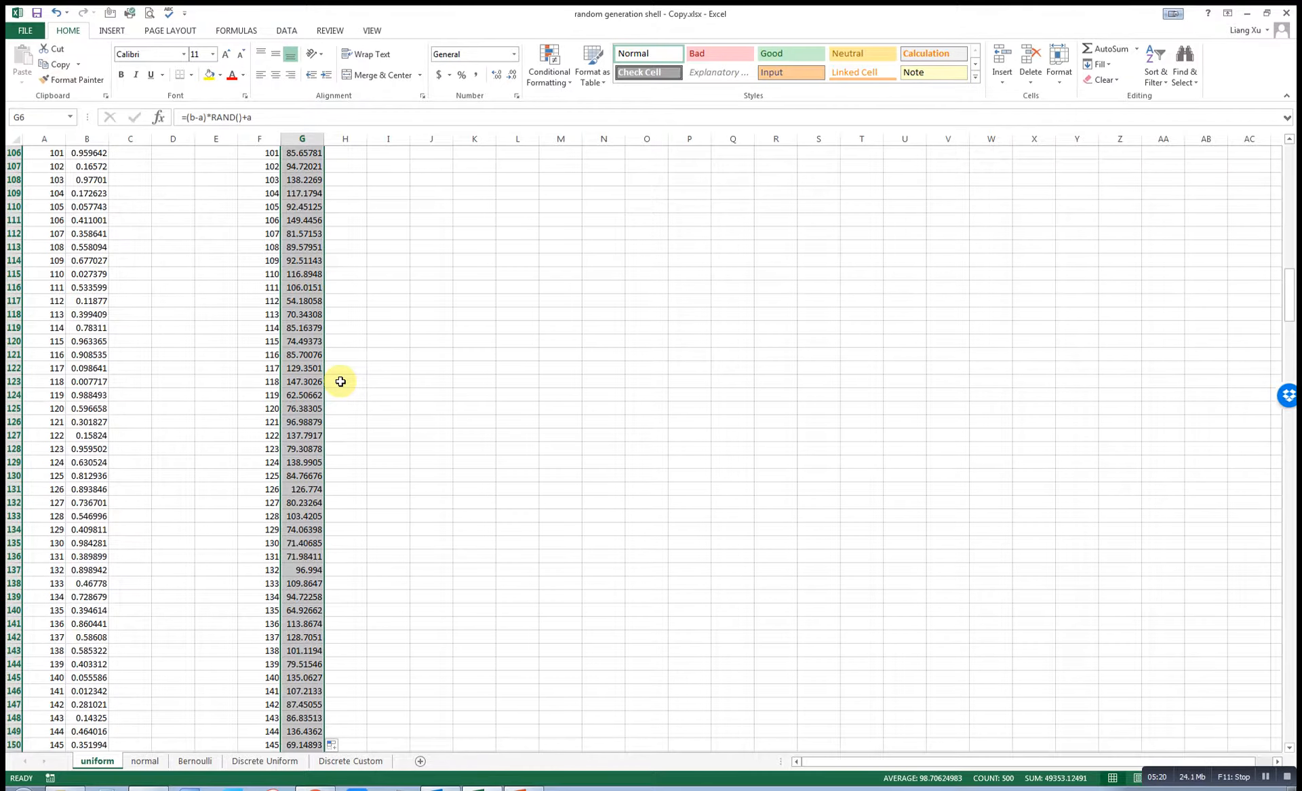
{"action": "scroll", "coordinate": [341, 381], "scroll_direction": "up", "scroll_amount": 3}
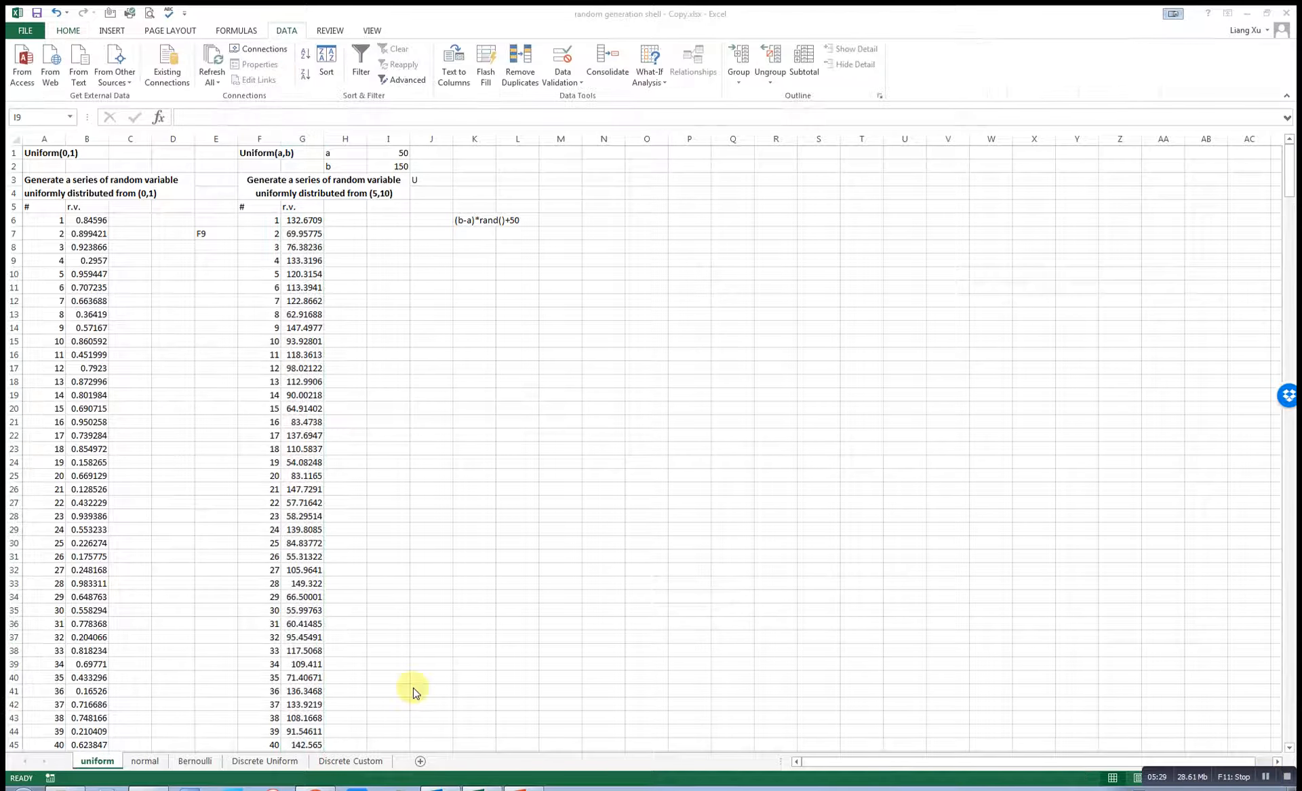
On the normal sheet, enter the note norm.inv(prob,mu,sigma) in cell E6.
{"action": "left_click", "coordinate": [144, 760]}
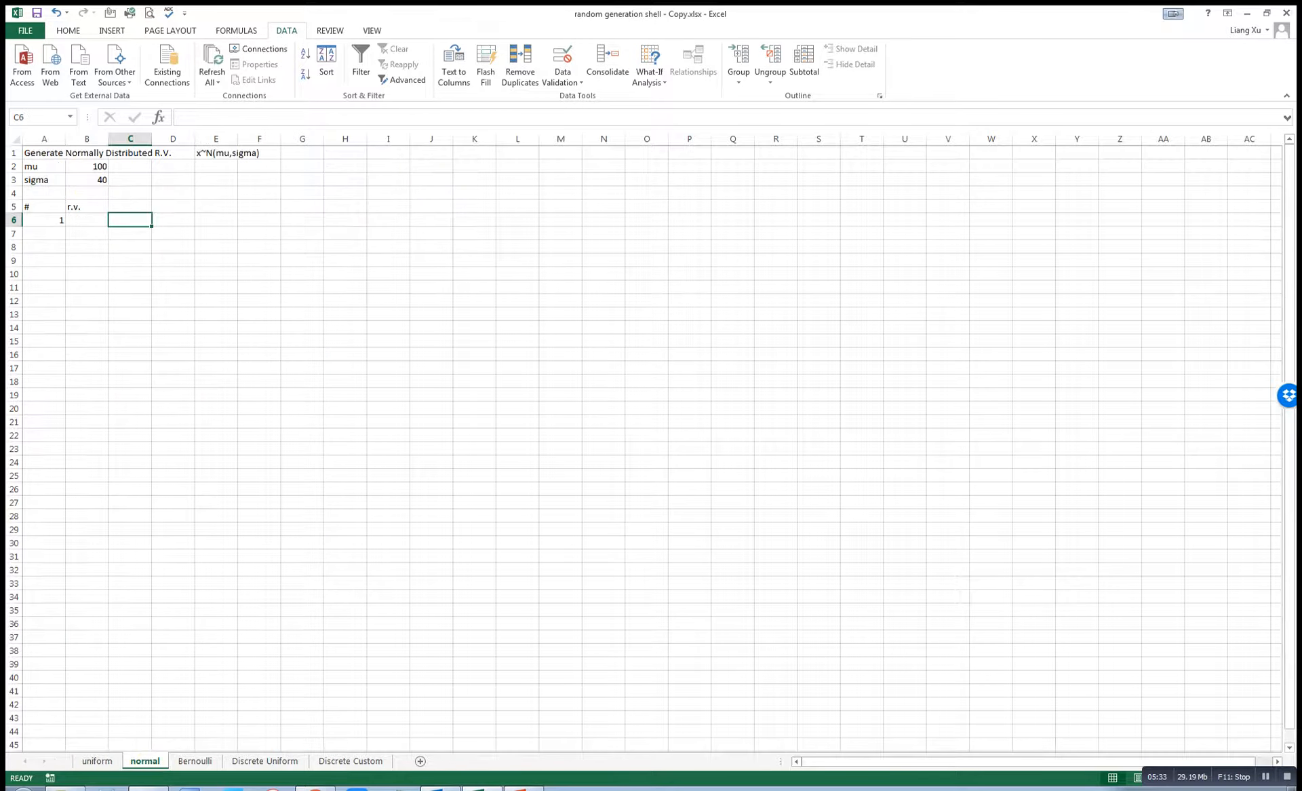
{"action": "left_click", "coordinate": [50, 219]}
{"action": "left_click", "coordinate": [203, 220]}
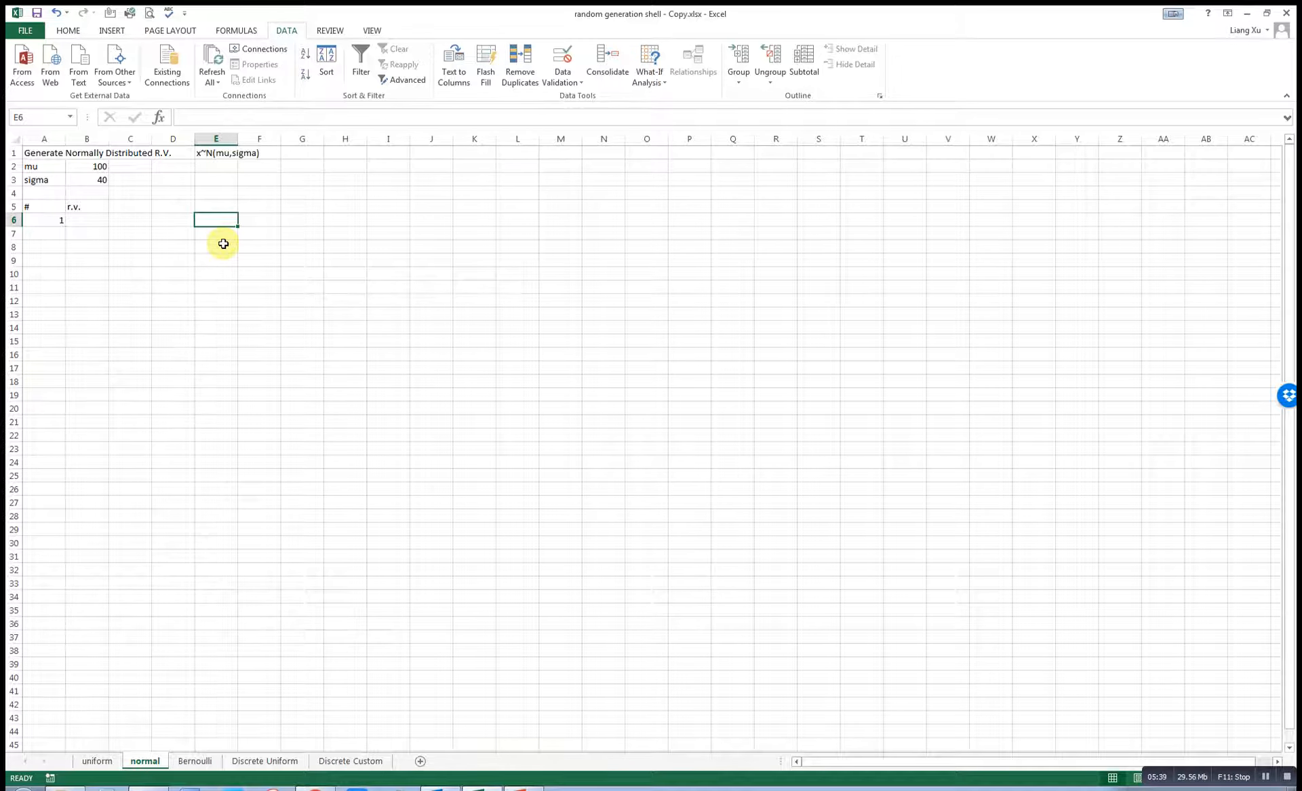
{"action": "type", "text": "norm"}
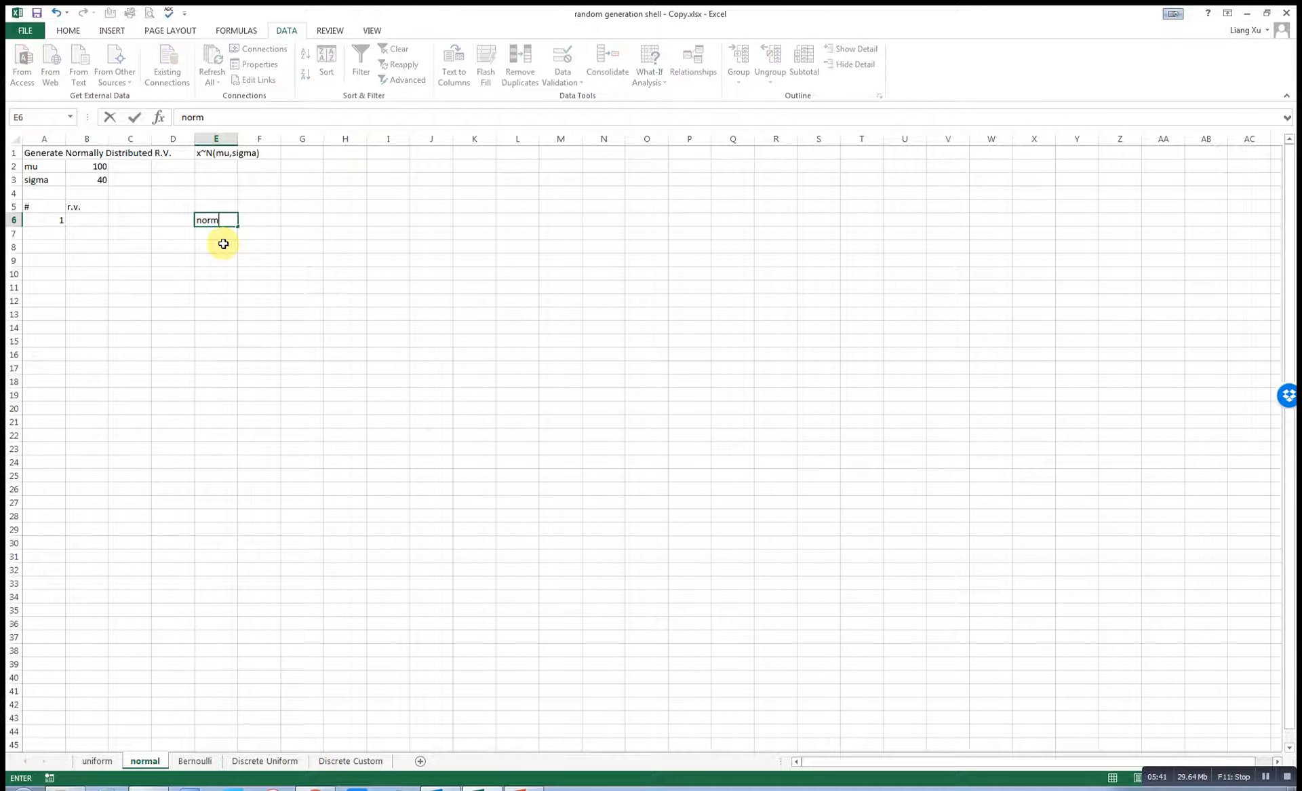
{"action": "type", "text": ".inv(prob,mu,sigma"}
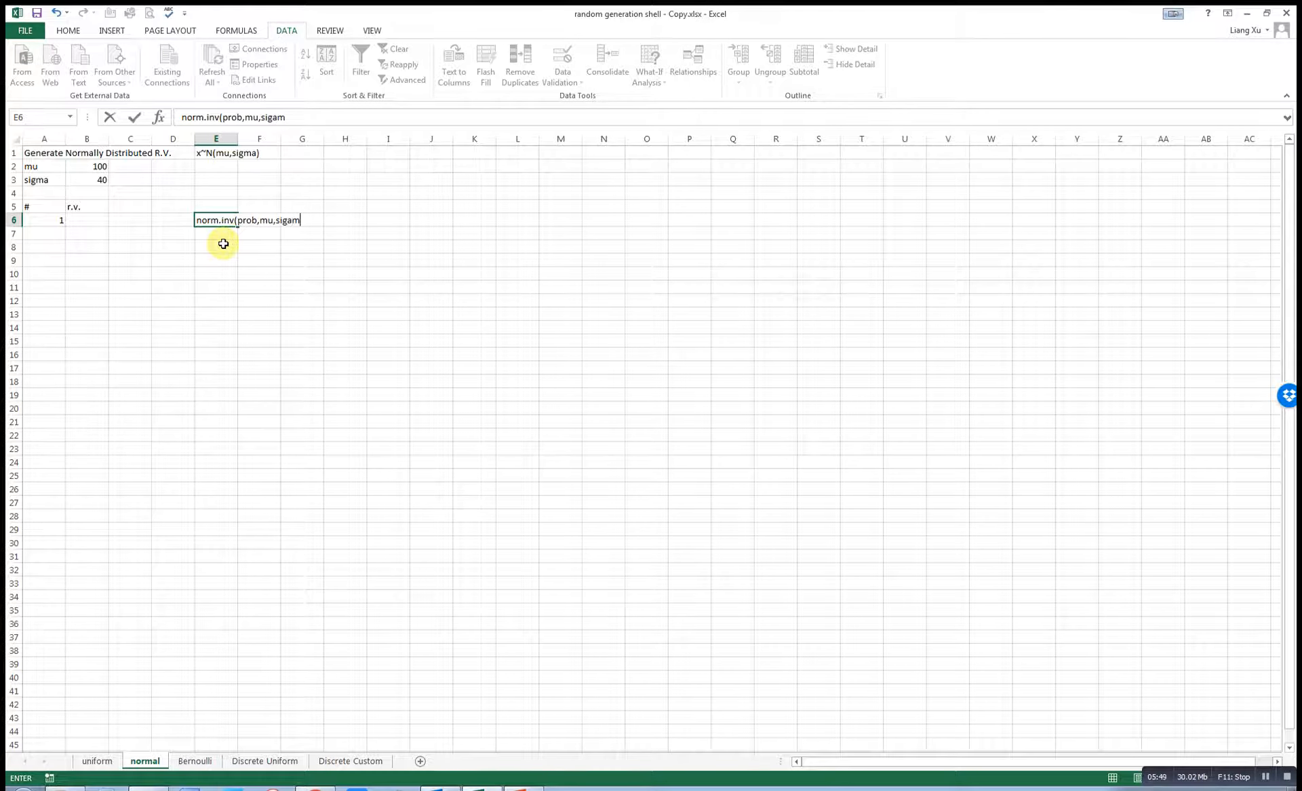
{"action": "key", "text": "Return"}
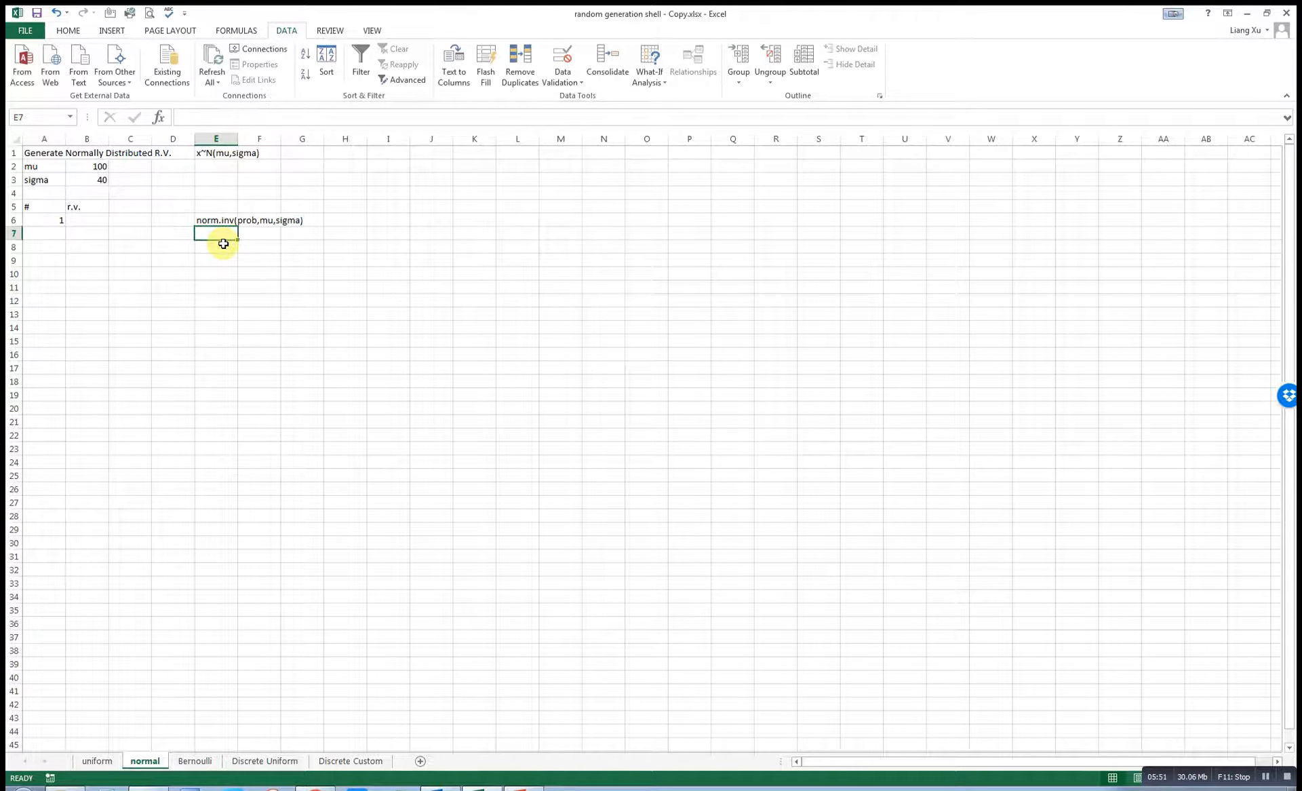
Fill a linear series down column A from the 1 in A6, using step value 1 and stop value 500.
{"action": "left_click", "coordinate": [58, 222]}
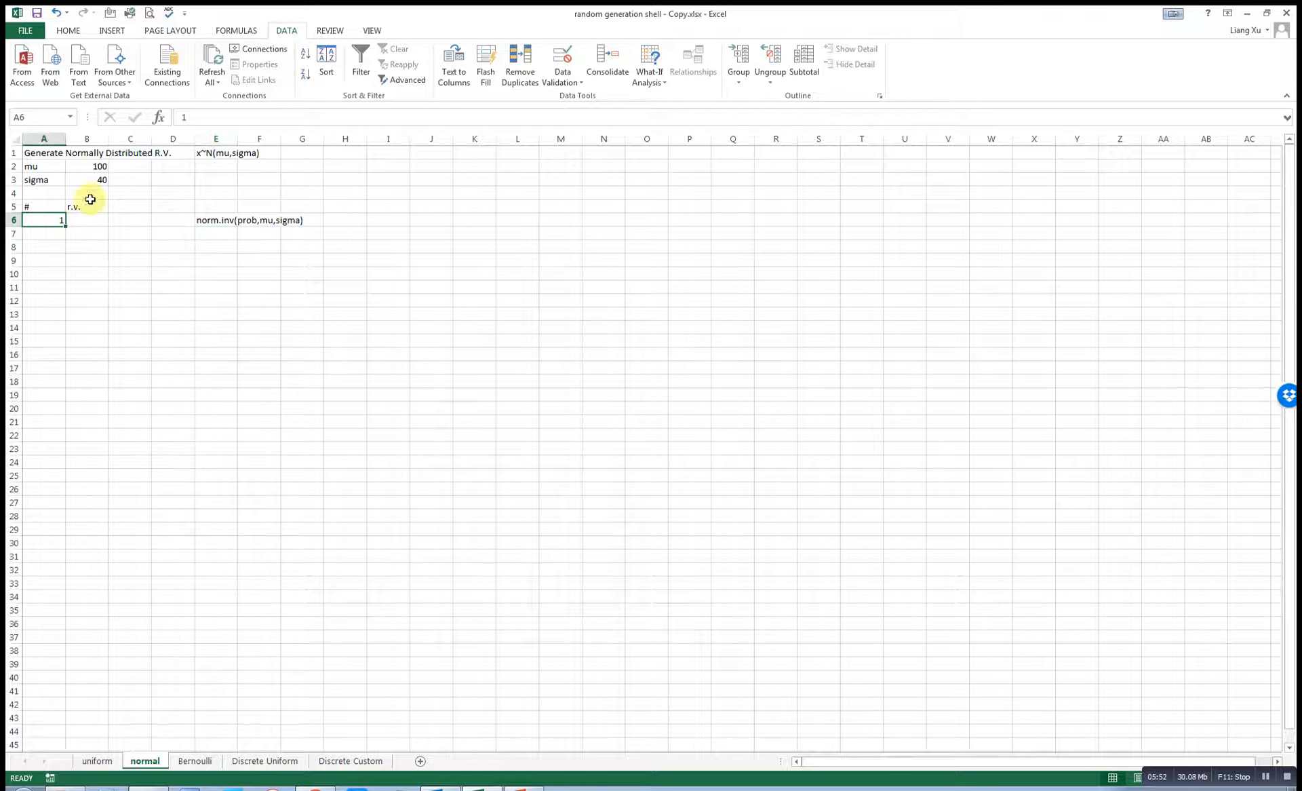
{"action": "left_click", "coordinate": [67, 31]}
{"action": "left_click", "coordinate": [1101, 67]}
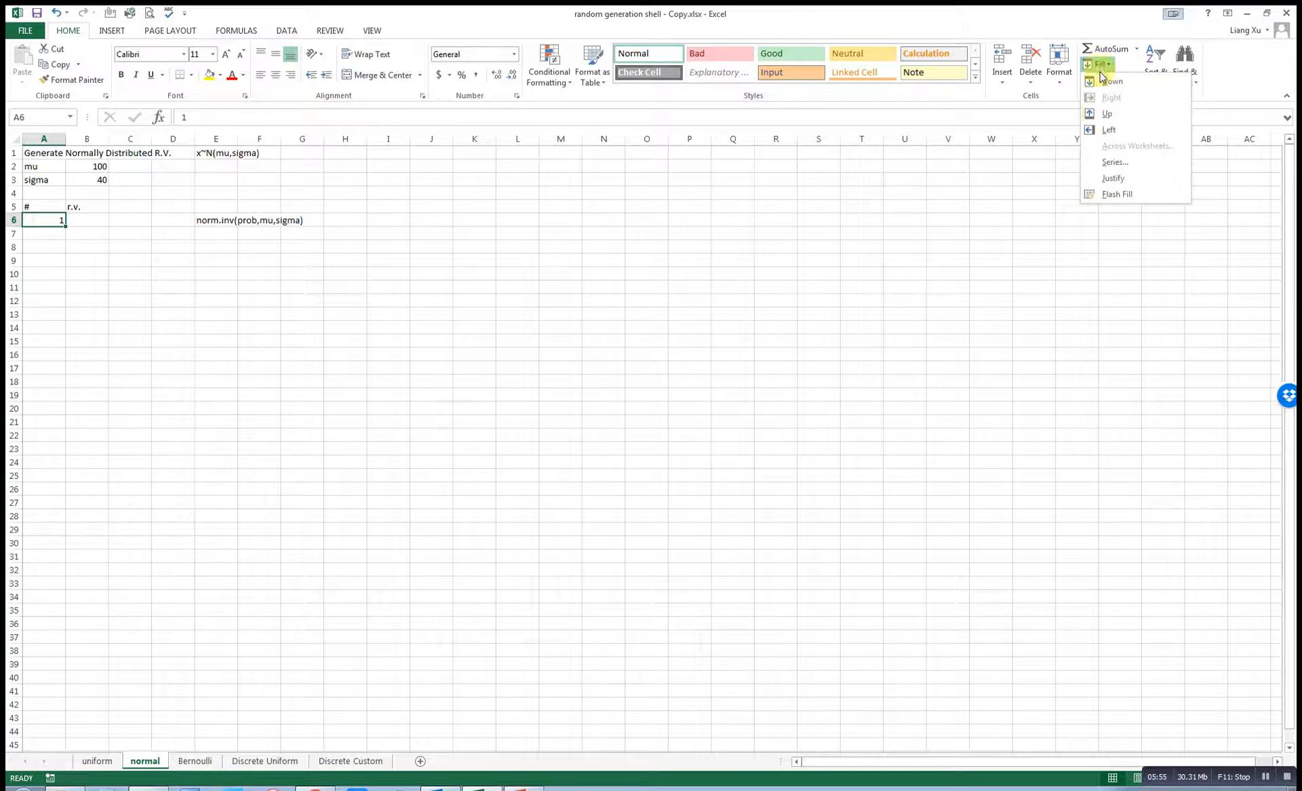
{"action": "left_click", "coordinate": [1110, 167]}
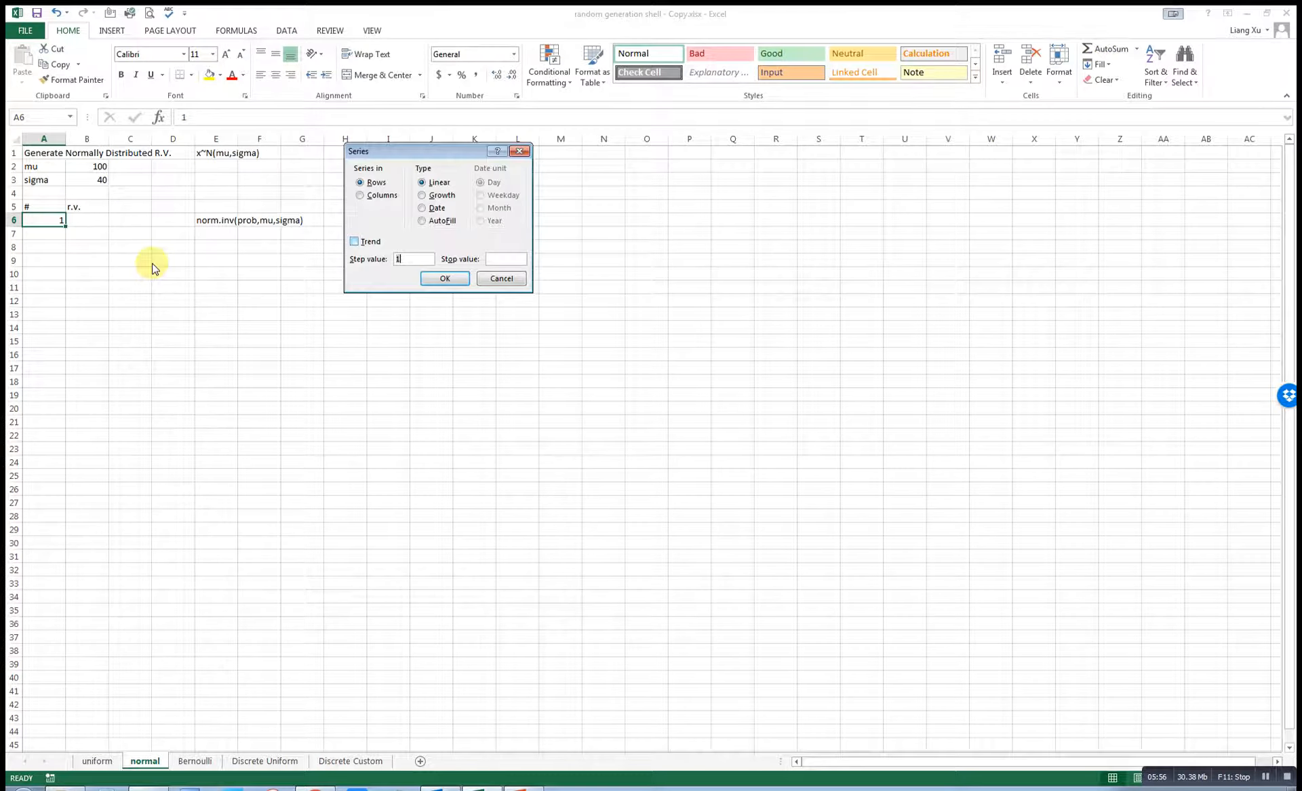
{"action": "left_click", "coordinate": [360, 194]}
{"action": "type", "text": "500"}
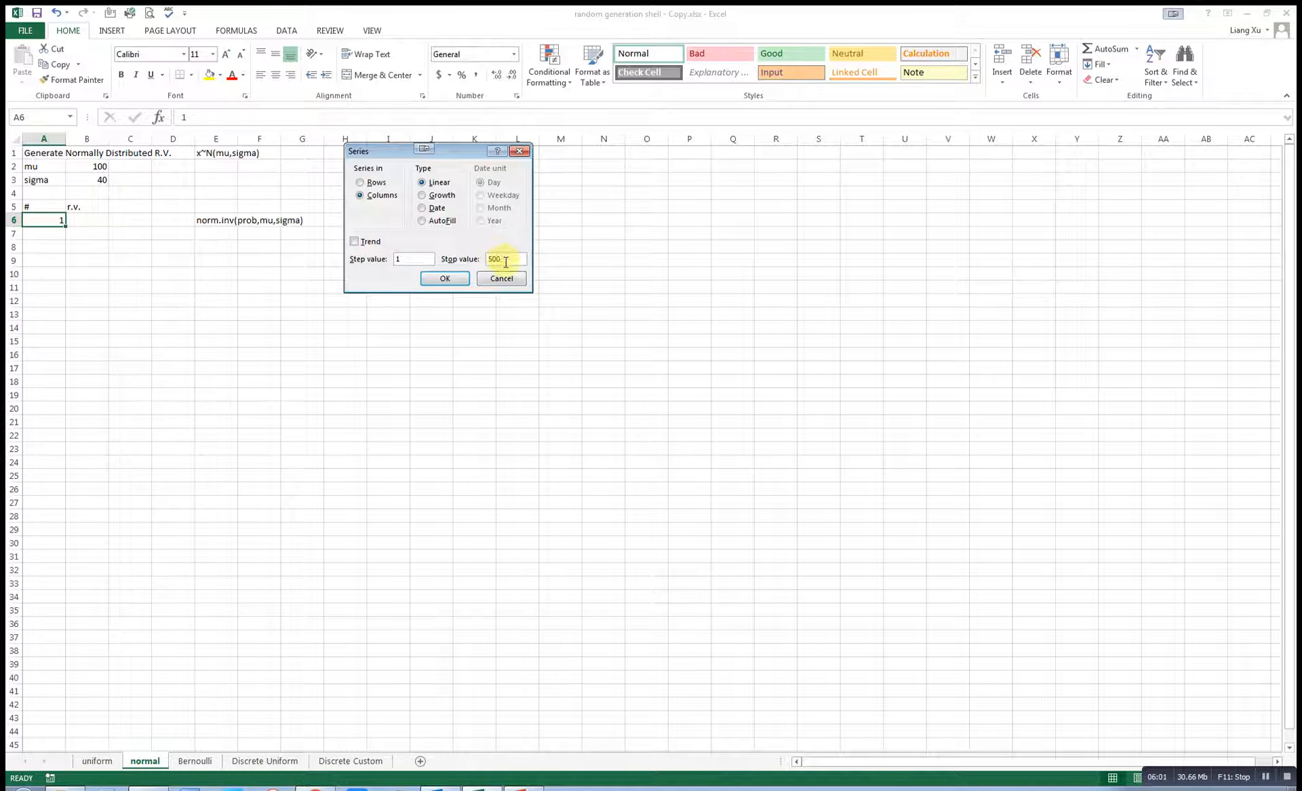
{"action": "left_click", "coordinate": [445, 277]}
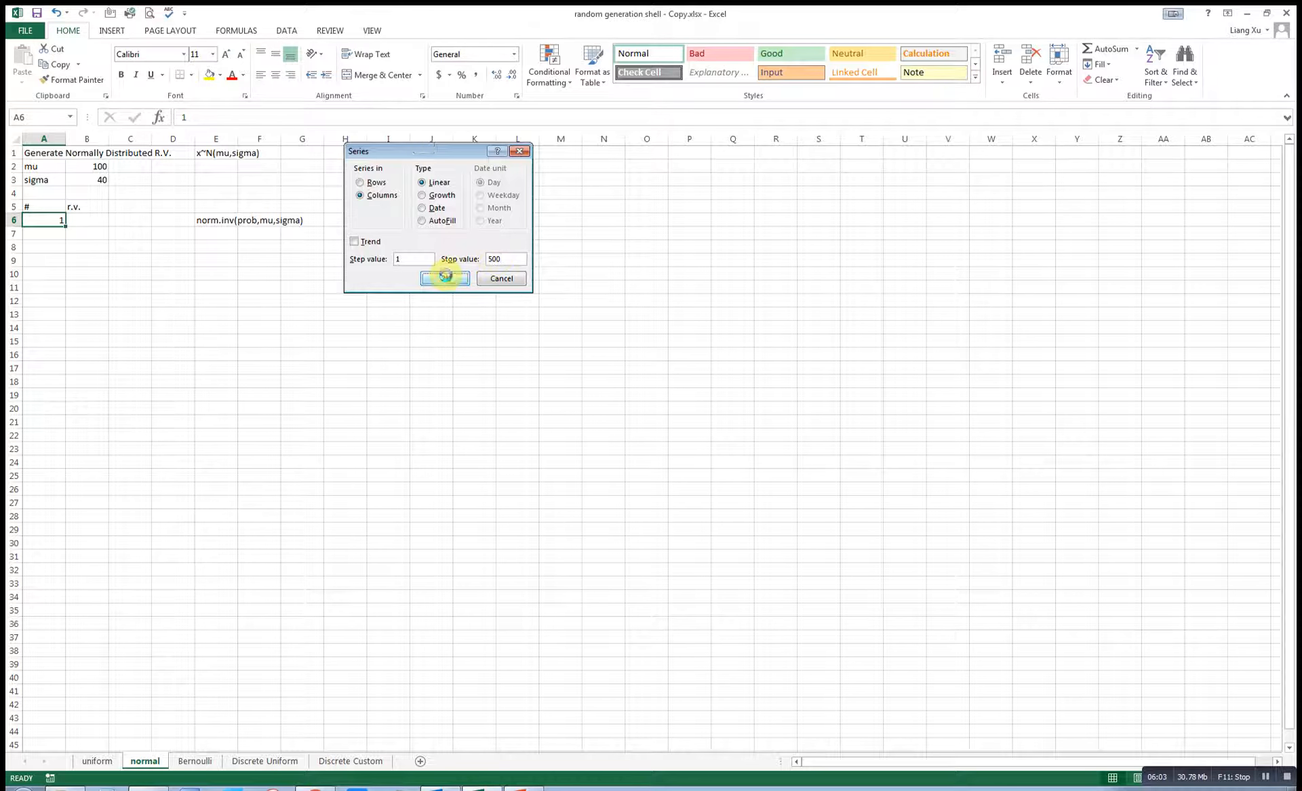
Write the formula =norm.inv(rand(),B2,B3) in cell B6, taking mu from B2 and sigma from B3.
{"action": "left_click", "coordinate": [97, 226]}
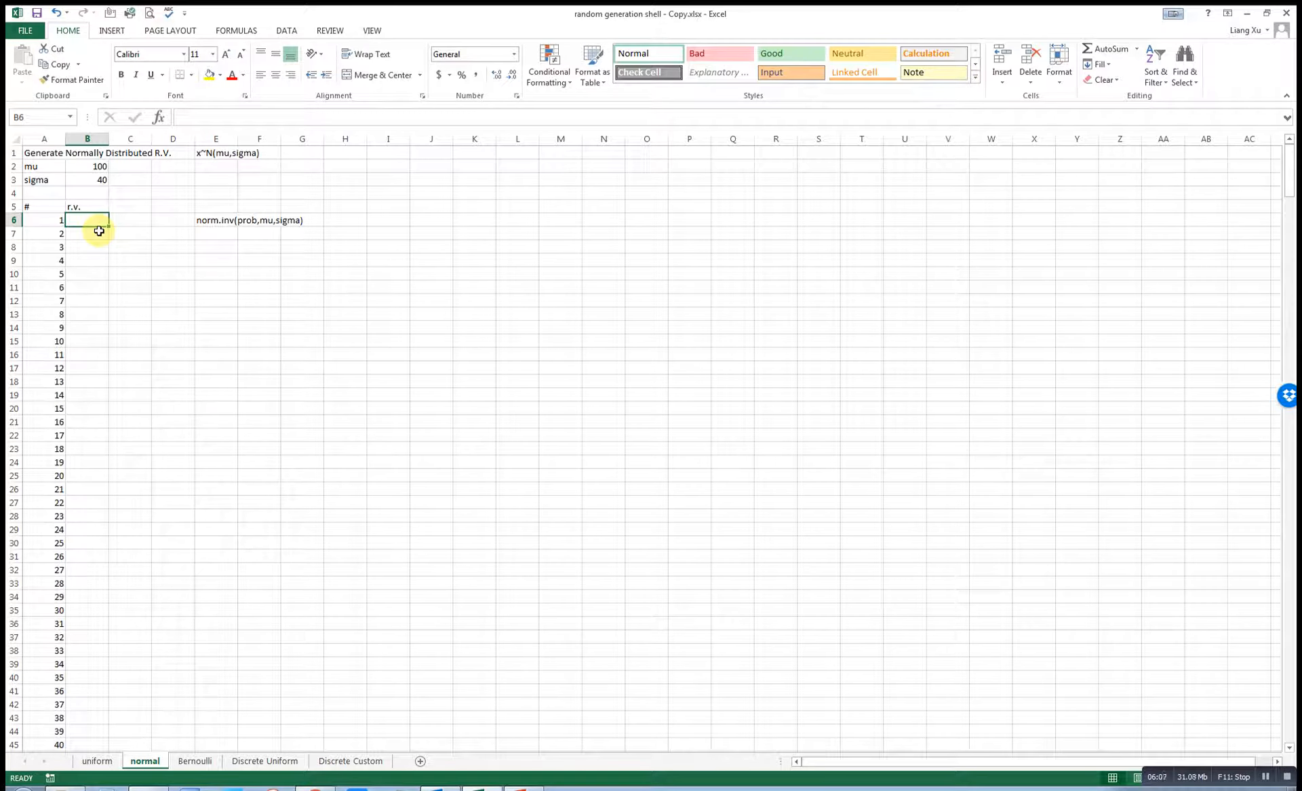
{"action": "type", "text": "="}
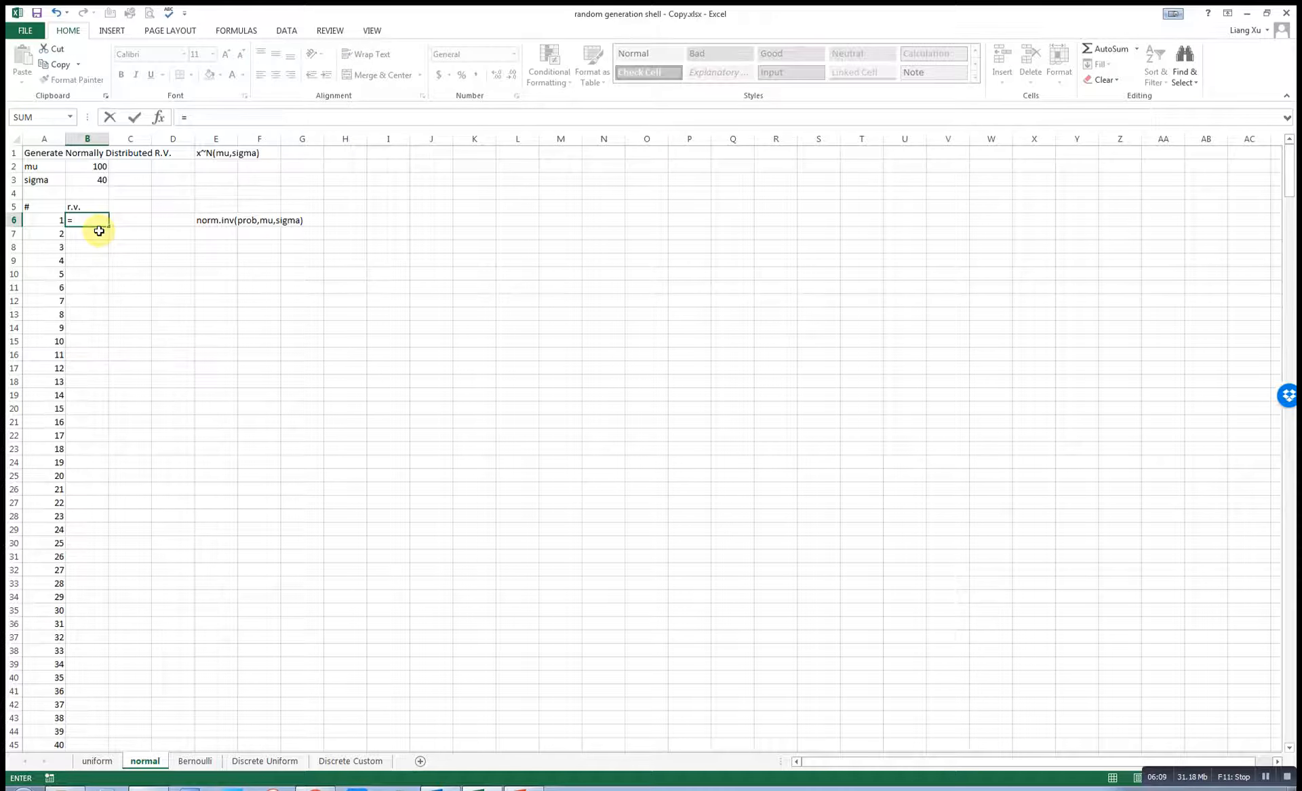
{"action": "type", "text": "n"}
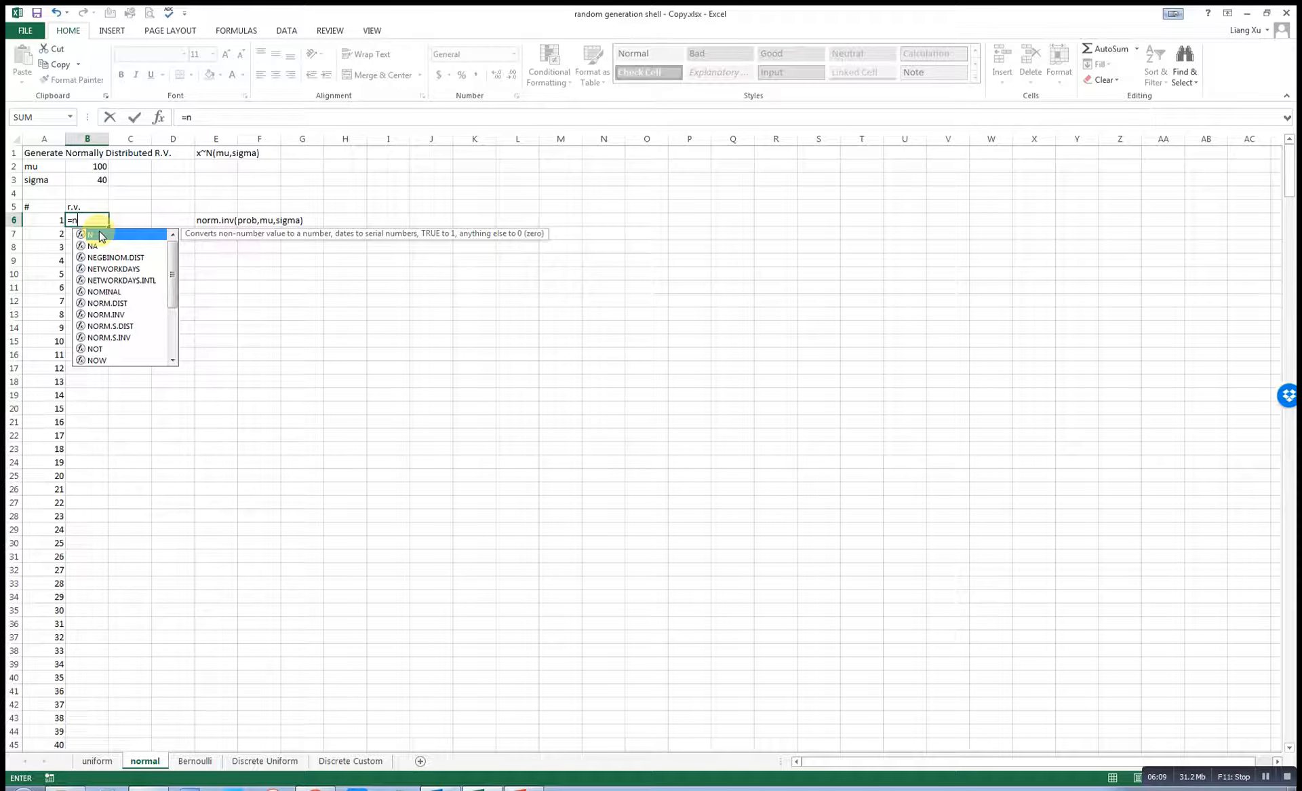
{"action": "type", "text": "orm"}
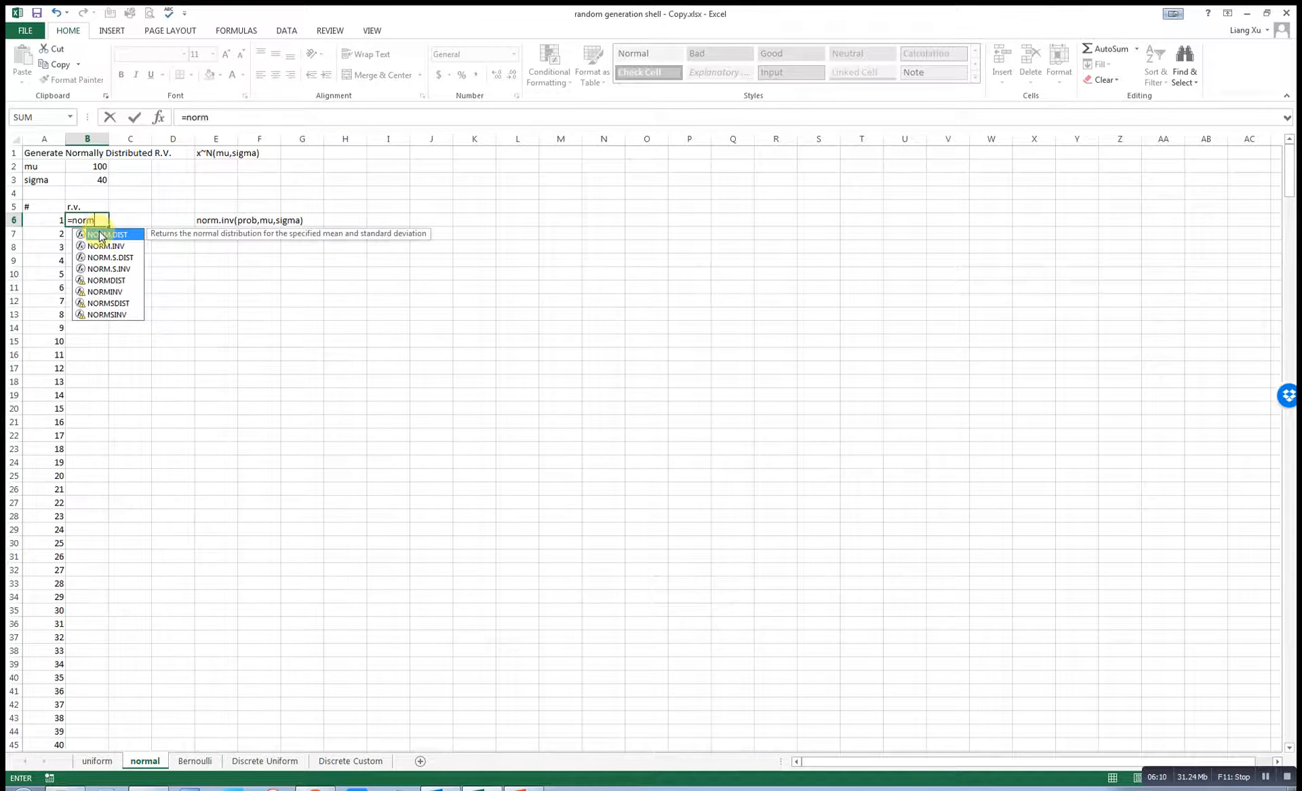
{"action": "type", "text": "."}
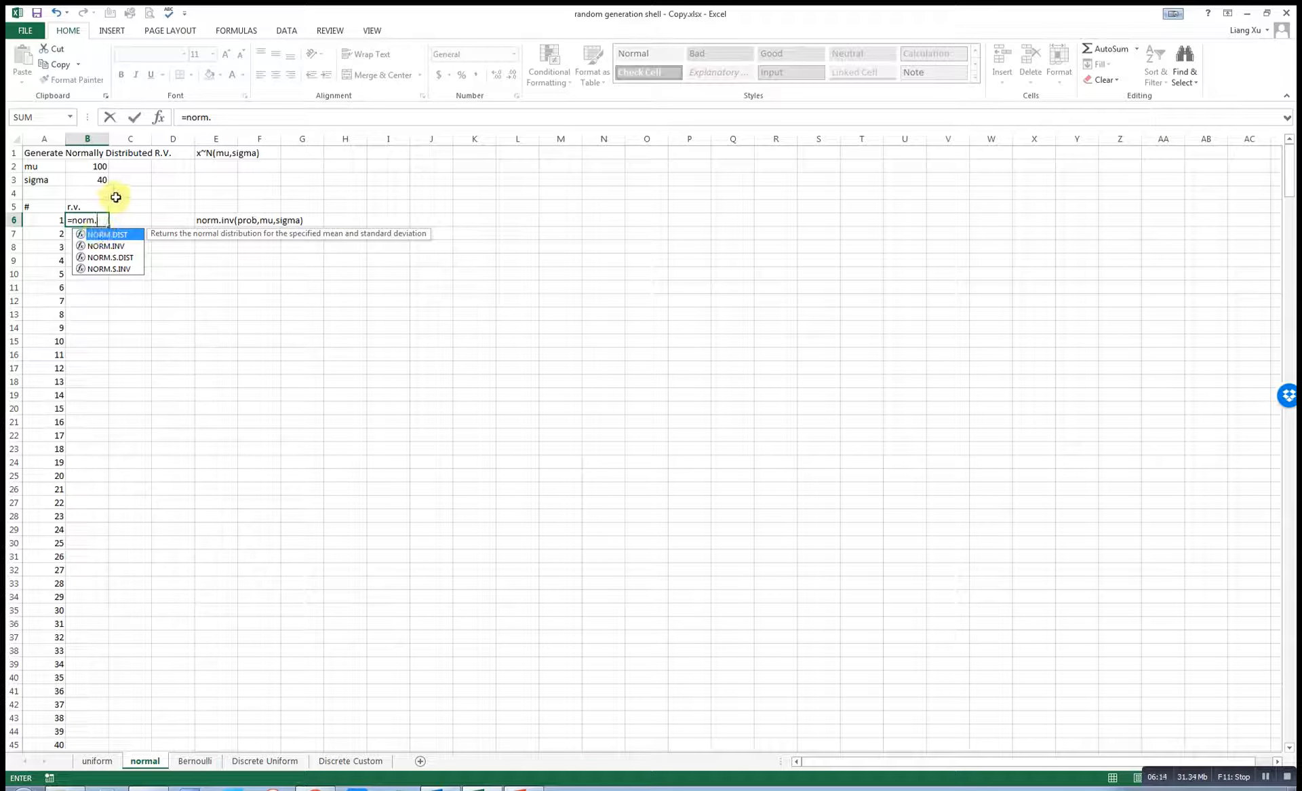
{"action": "type", "text": "inv("}
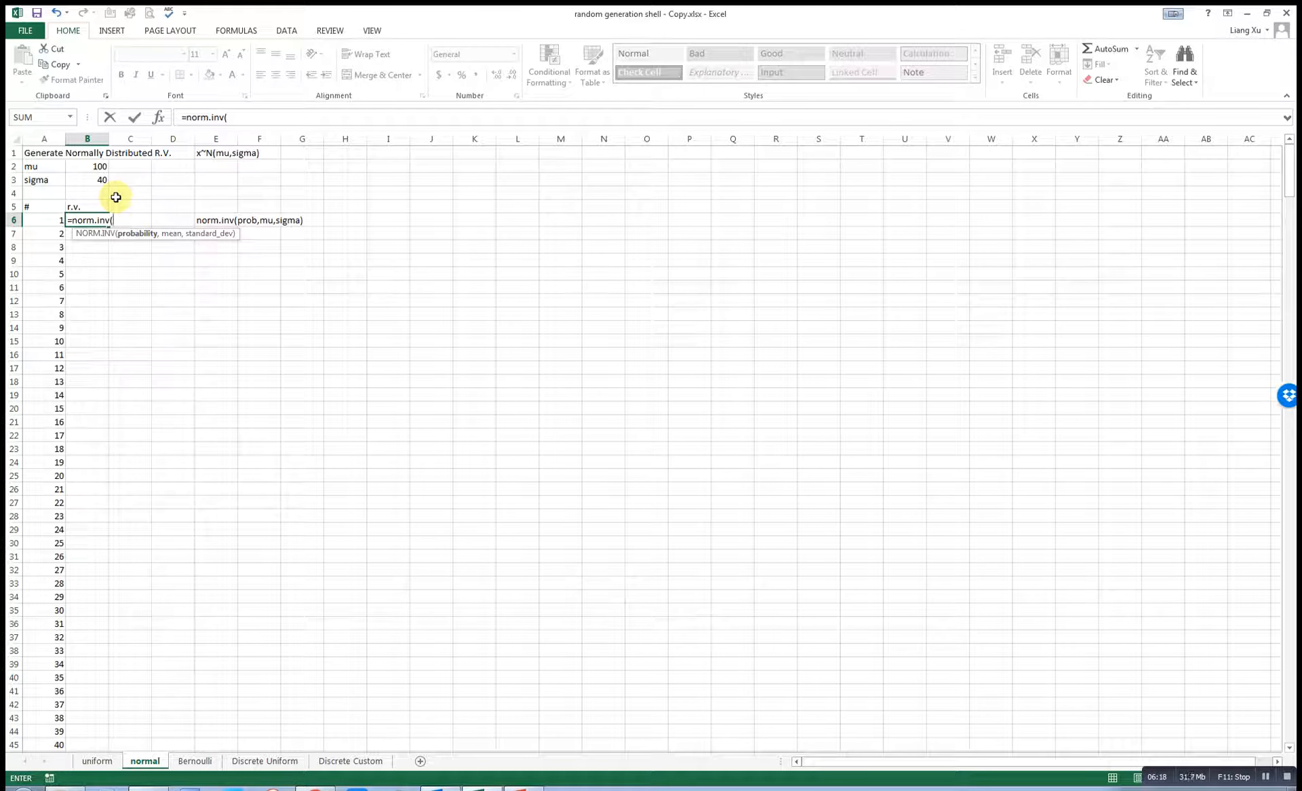
{"action": "type", "text": "r"}
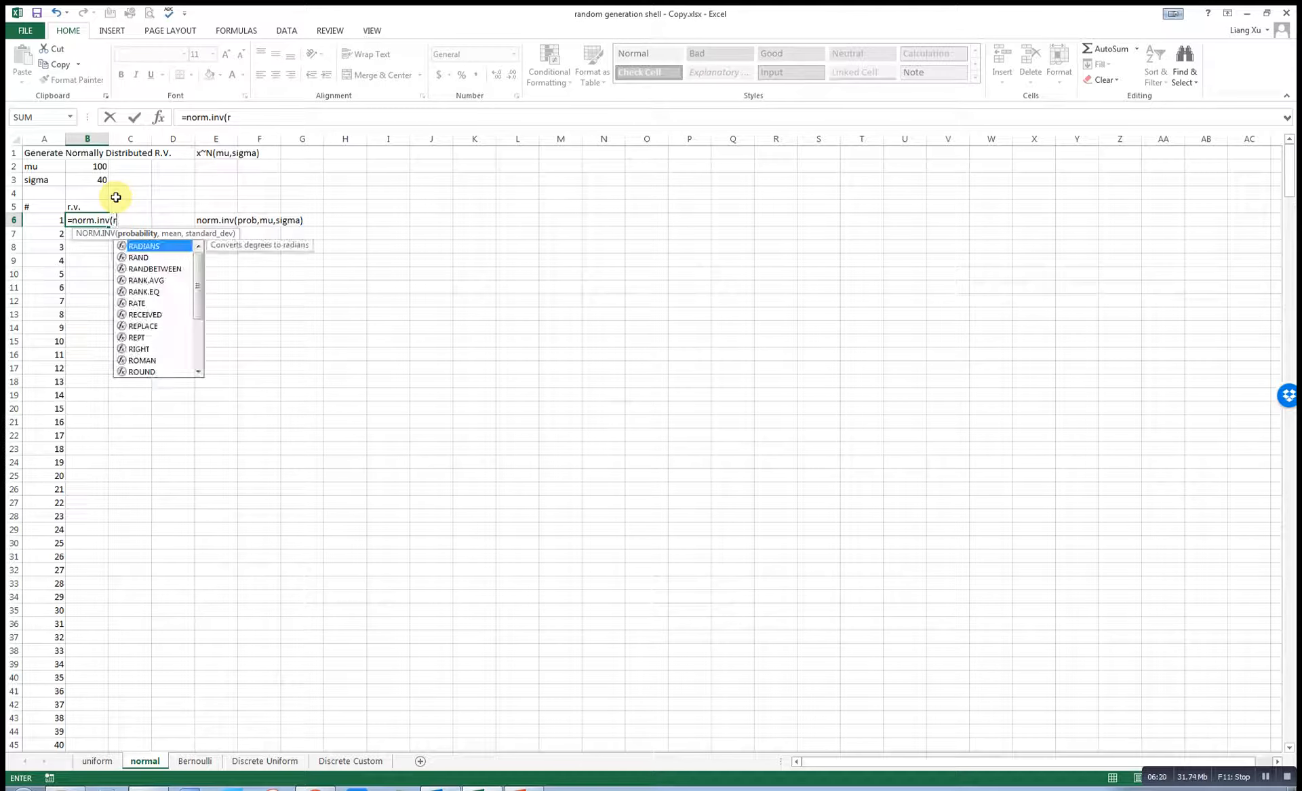
{"action": "type", "text": "and"}
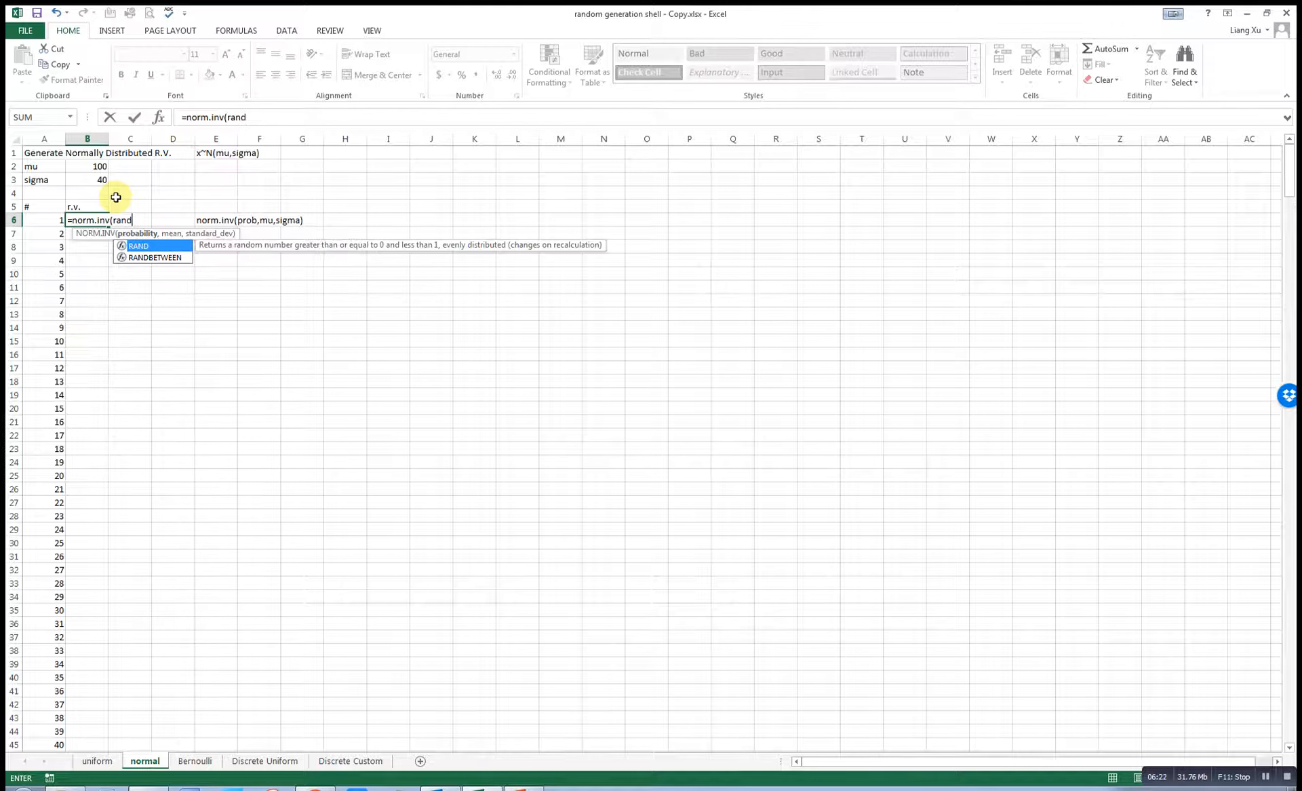
{"action": "type", "text": "("}
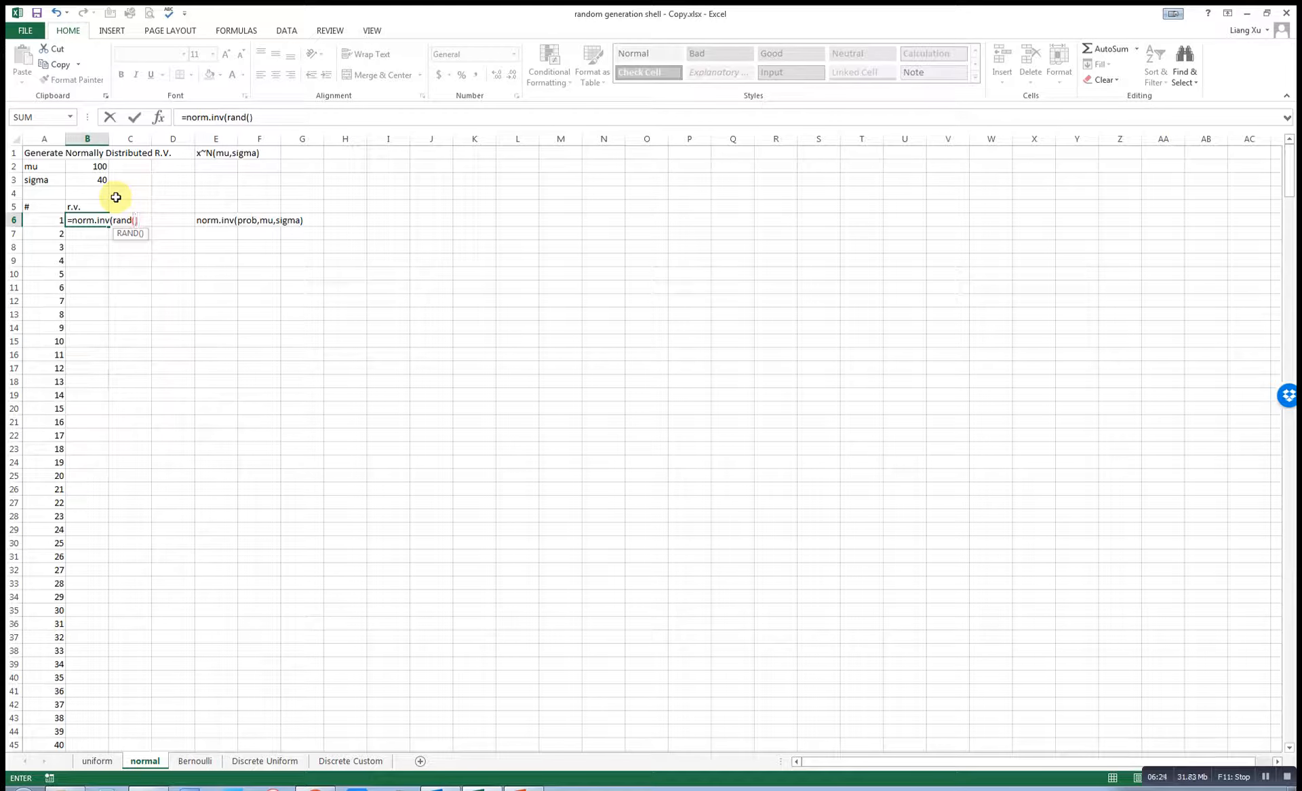
{"action": "type", "text": "),"}
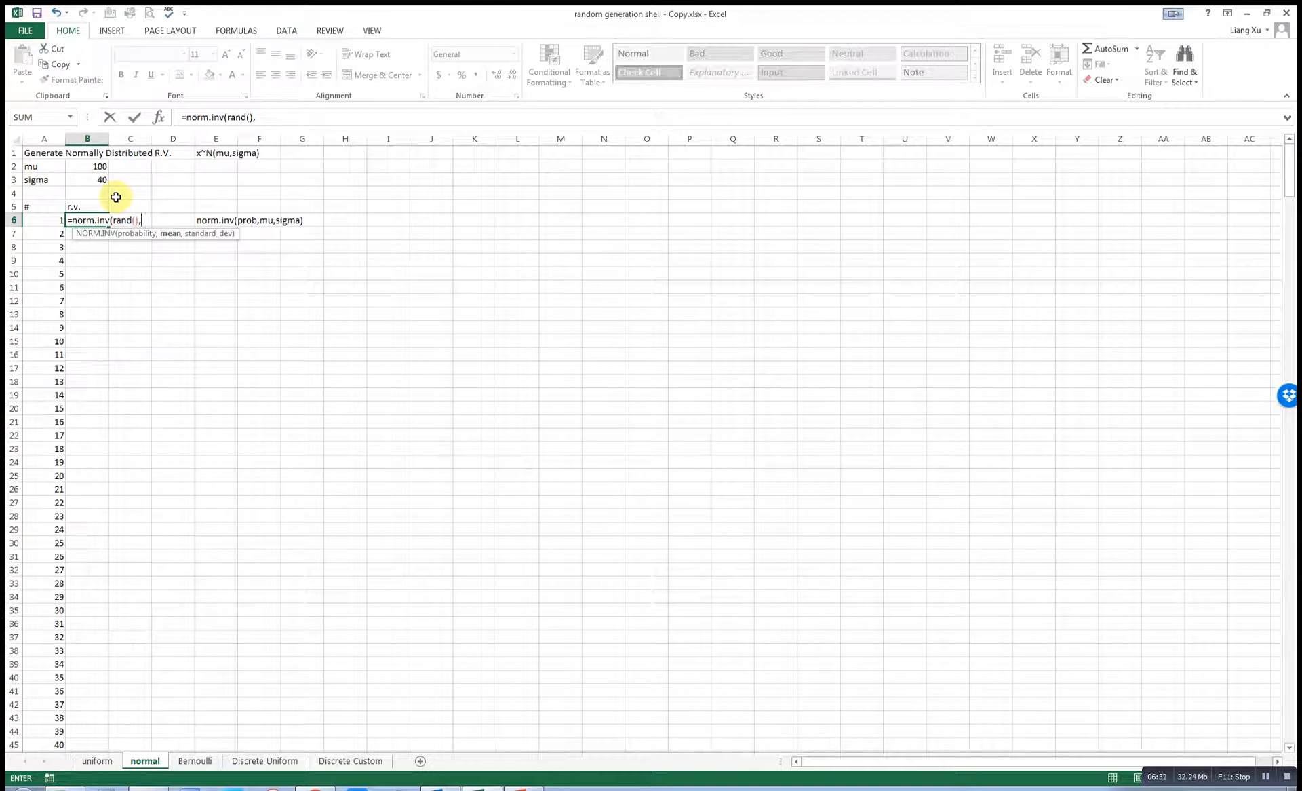
{"action": "left_click", "coordinate": [93, 168]}
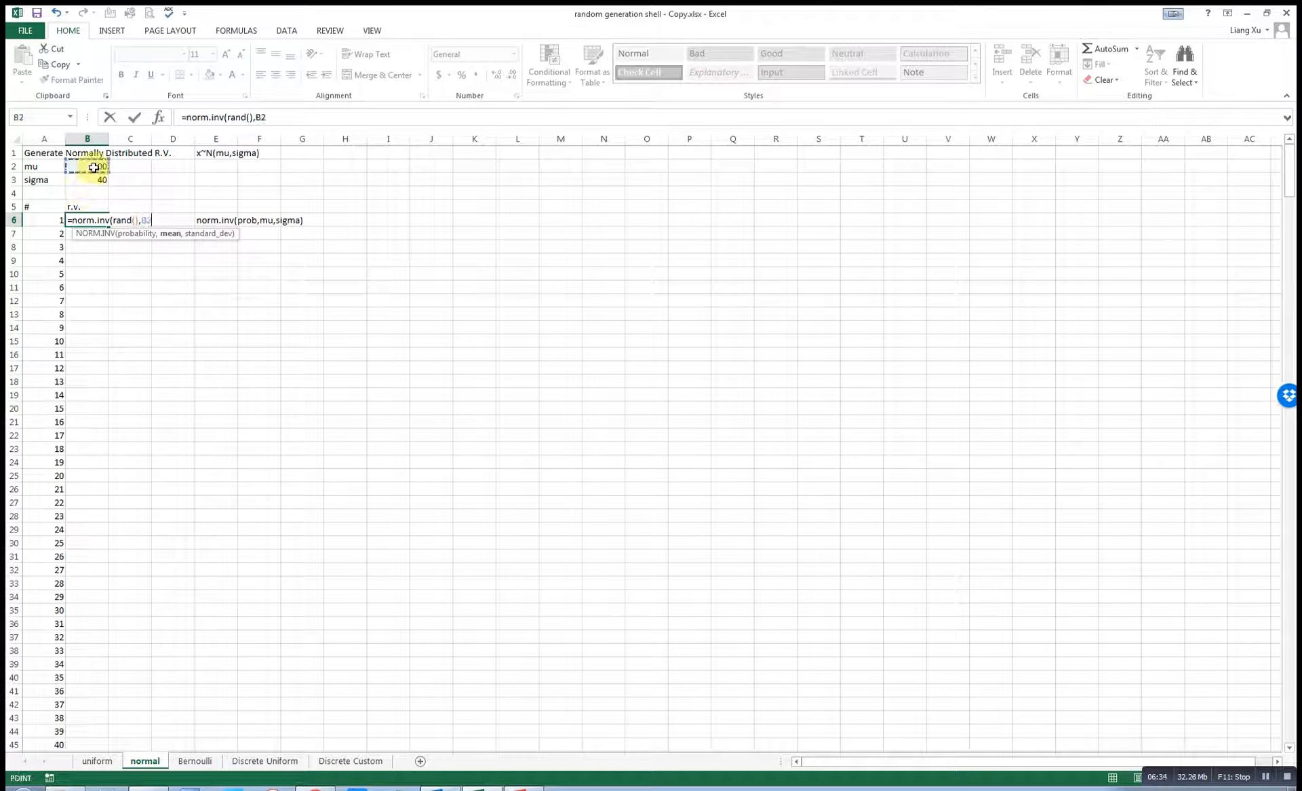
{"action": "type", "text": ","}
{"action": "left_click", "coordinate": [90, 177]}
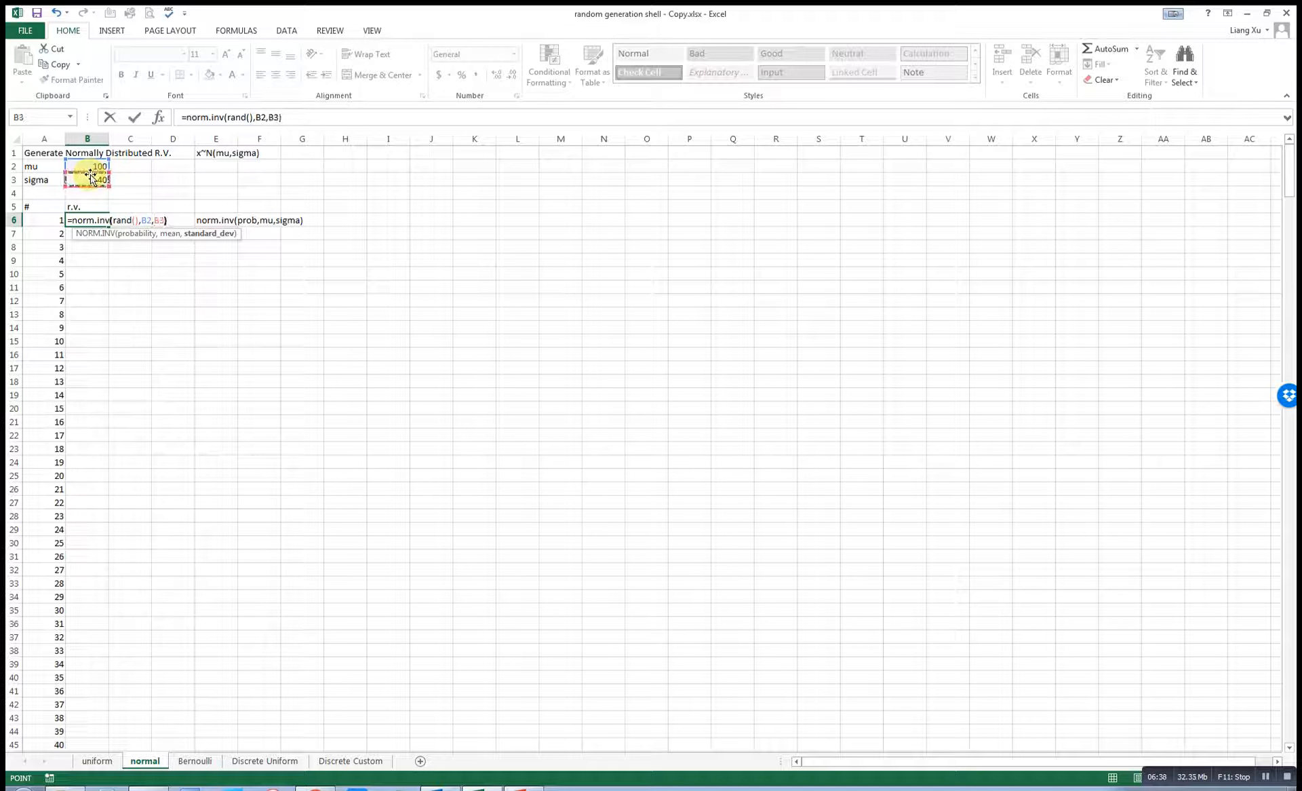
Make the mu and sigma references in the B6 formula absolute as $B$2 and $B$3, and commit the formula.
{"action": "left_click", "coordinate": [146, 217]}
{"action": "key", "text": "F4"}
{"action": "left_click", "coordinate": [172, 219]}
{"action": "key", "text": "F4"}
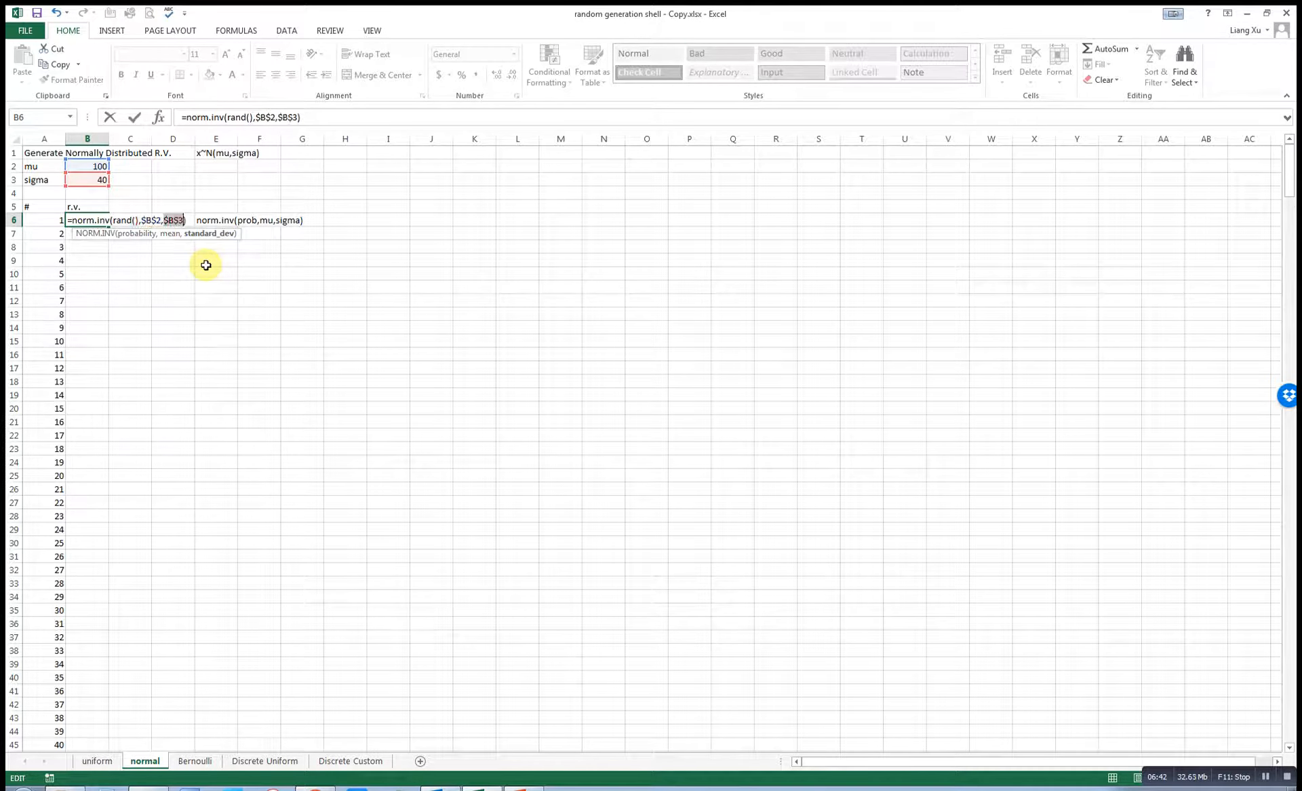
{"action": "key", "text": "Return"}
Fill the B6 formula down column B for all the numbered rows and look through the generated values.
{"action": "left_click", "coordinate": [84, 219]}
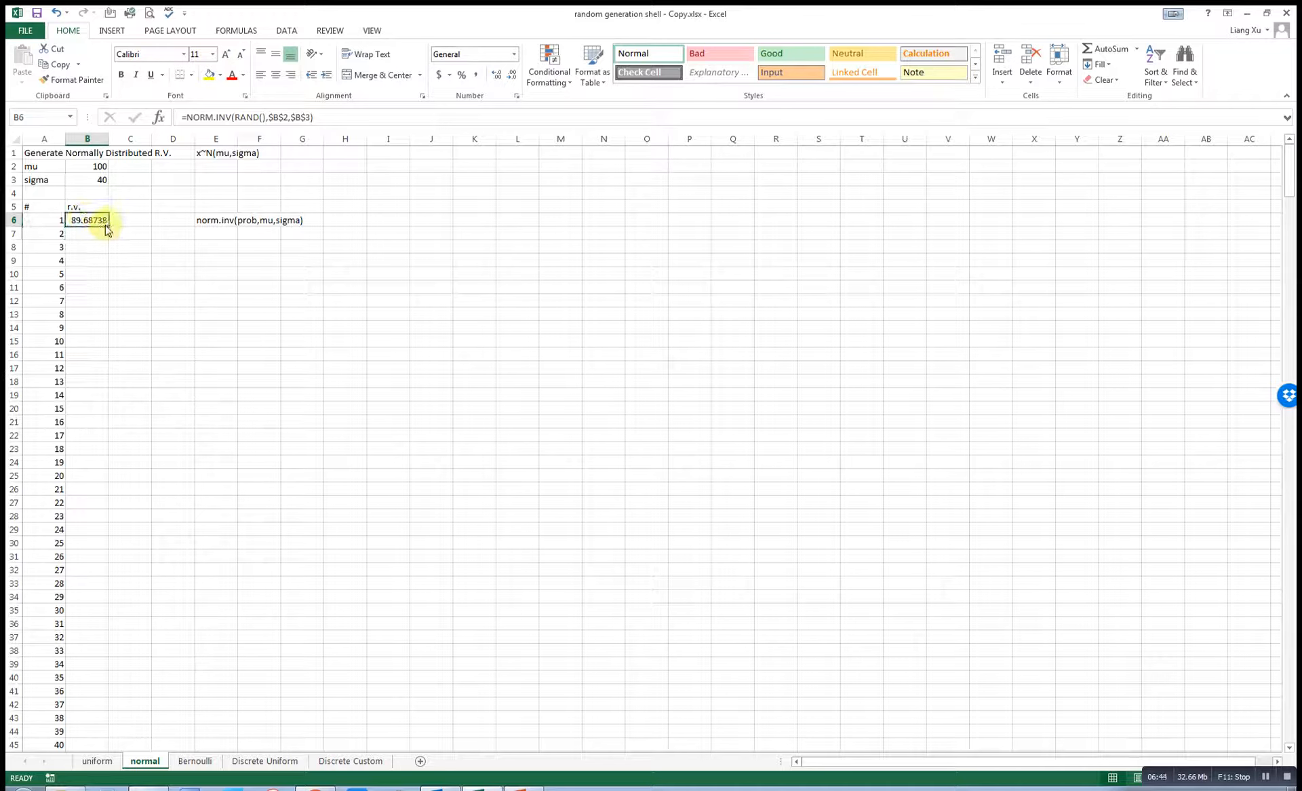
{"action": "double_click", "coordinate": [109, 225]}
{"action": "scroll", "coordinate": [91, 427], "scroll_direction": "down", "scroll_amount": 10}
{"action": "scroll", "coordinate": [90, 427], "scroll_direction": "up", "scroll_amount": 10}
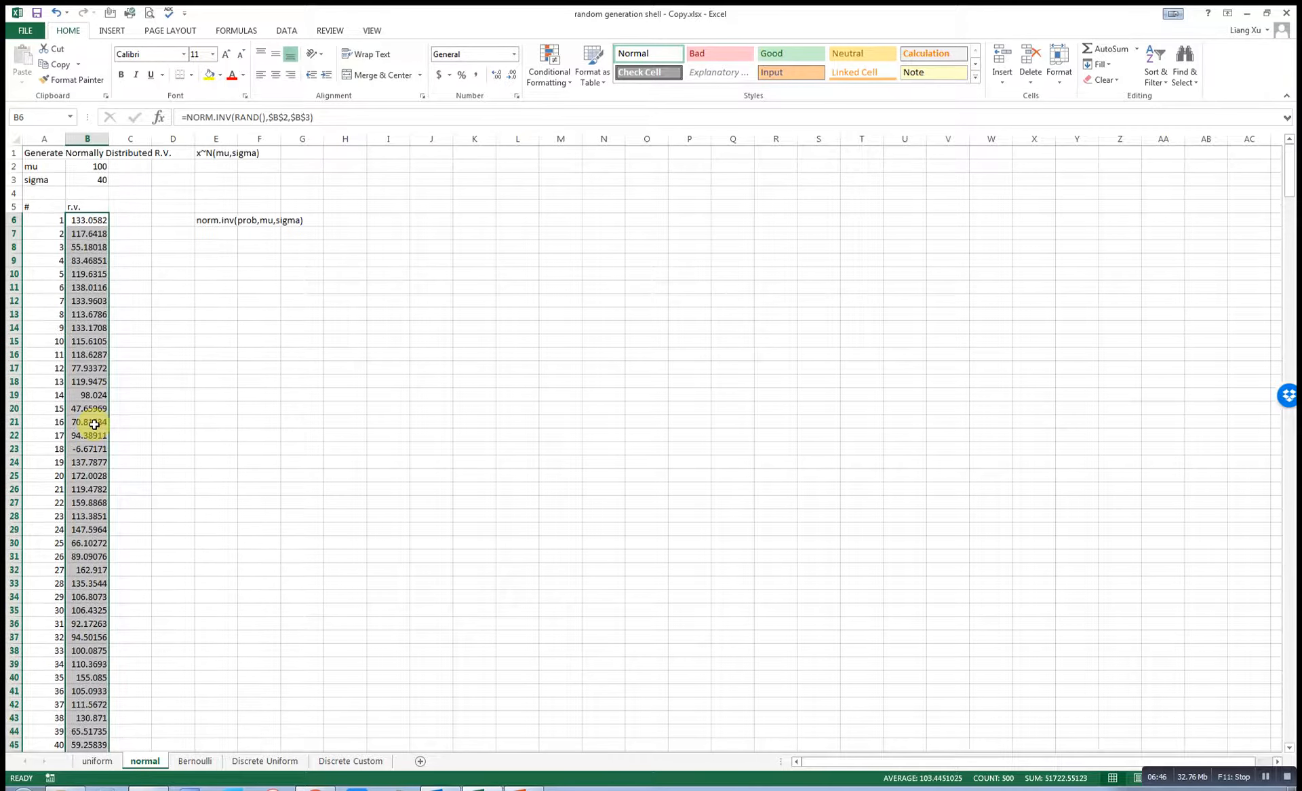
Wrap the NORM.INV formula in B6 in a ROUND function with 0 decimal digits.
{"action": "left_click", "coordinate": [188, 116]}
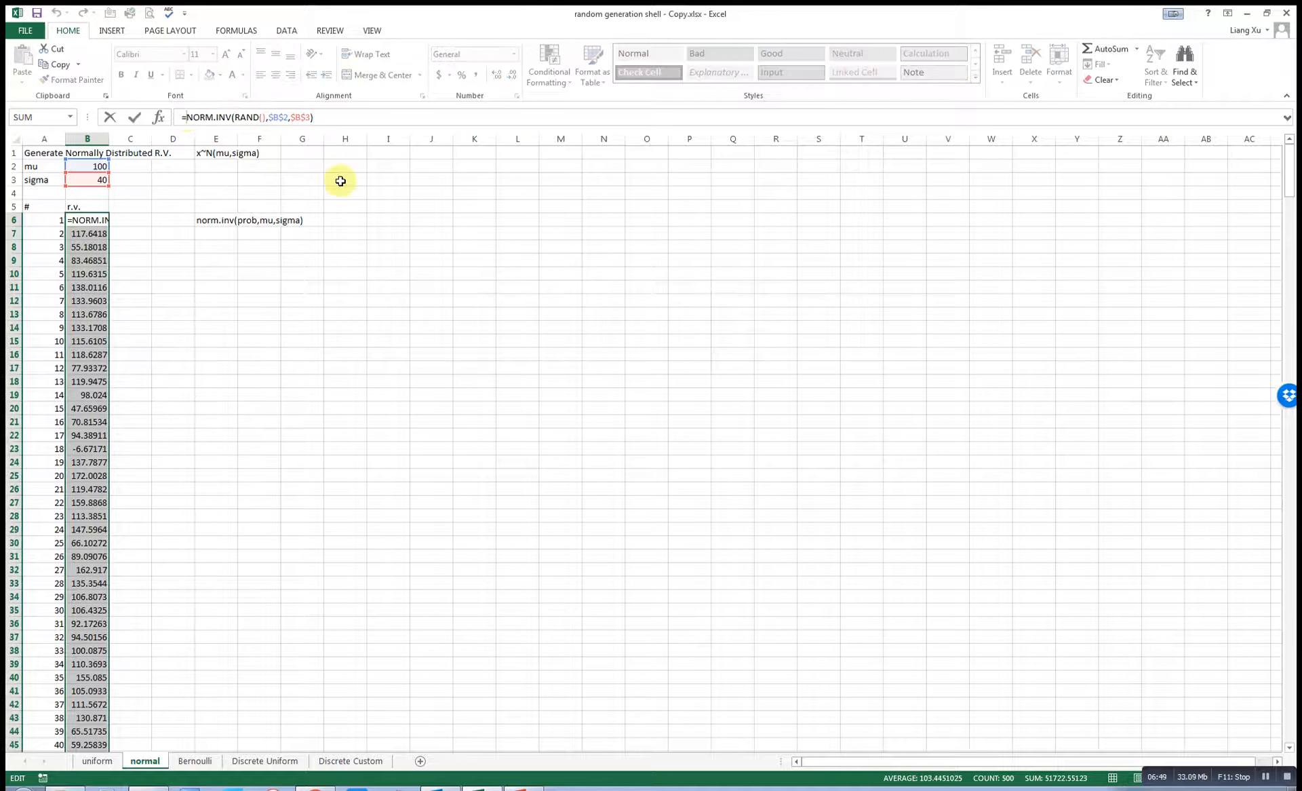
{"action": "type", "text": "round("}
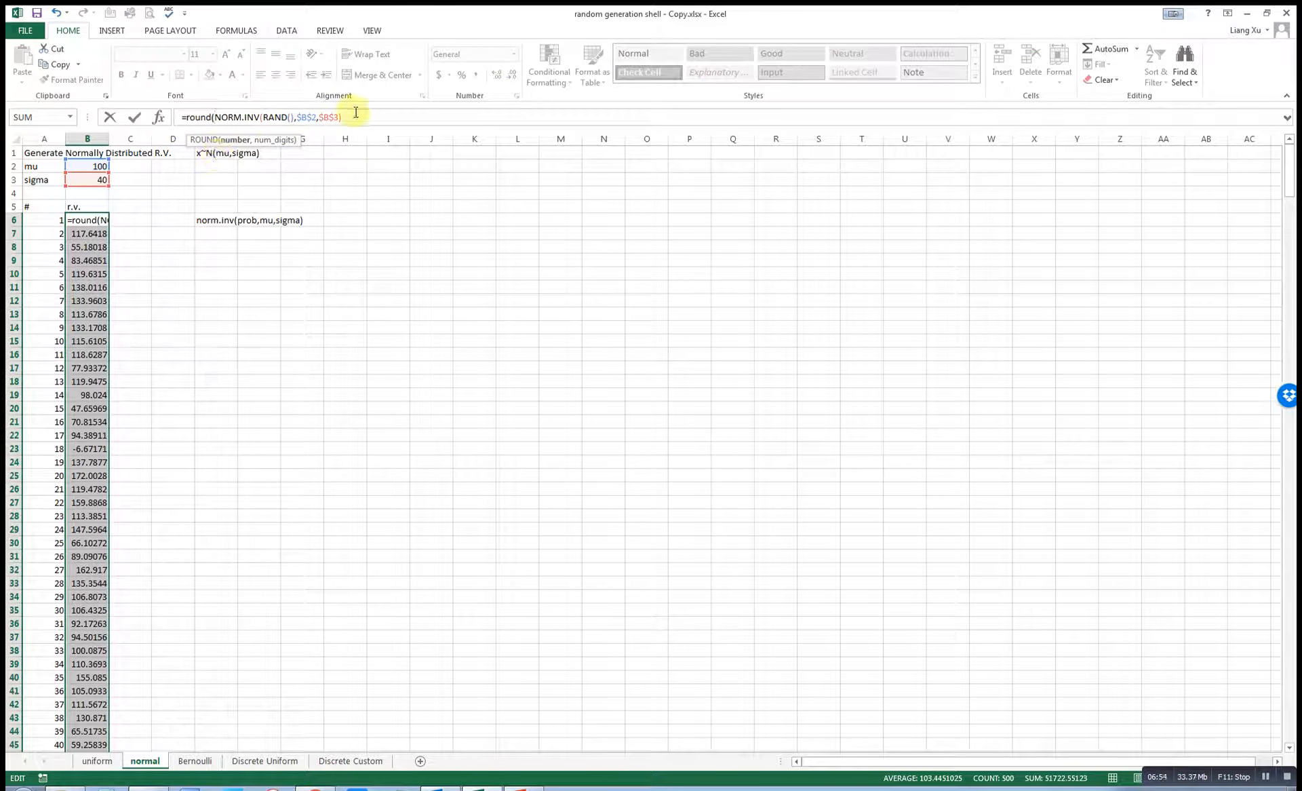
{"action": "type", "text": ",0"}
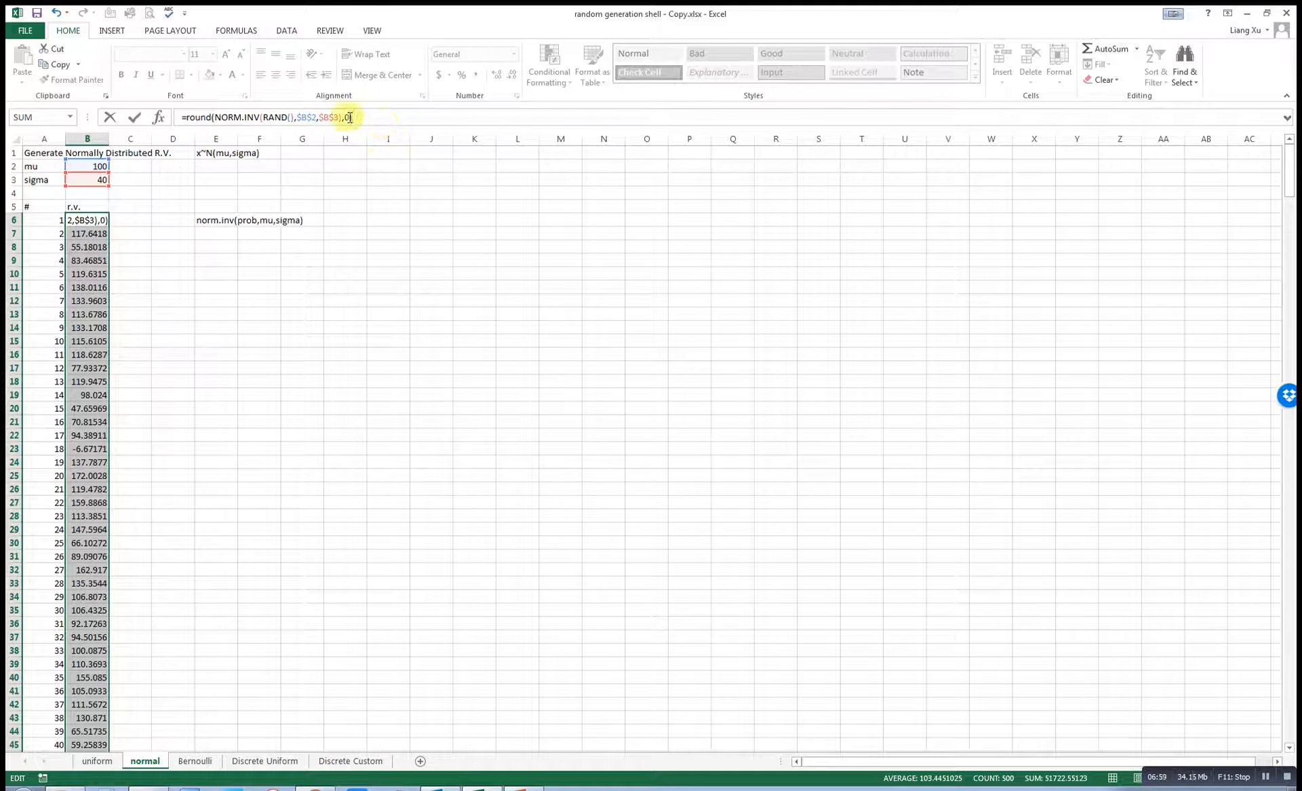
{"action": "key", "text": "Return"}
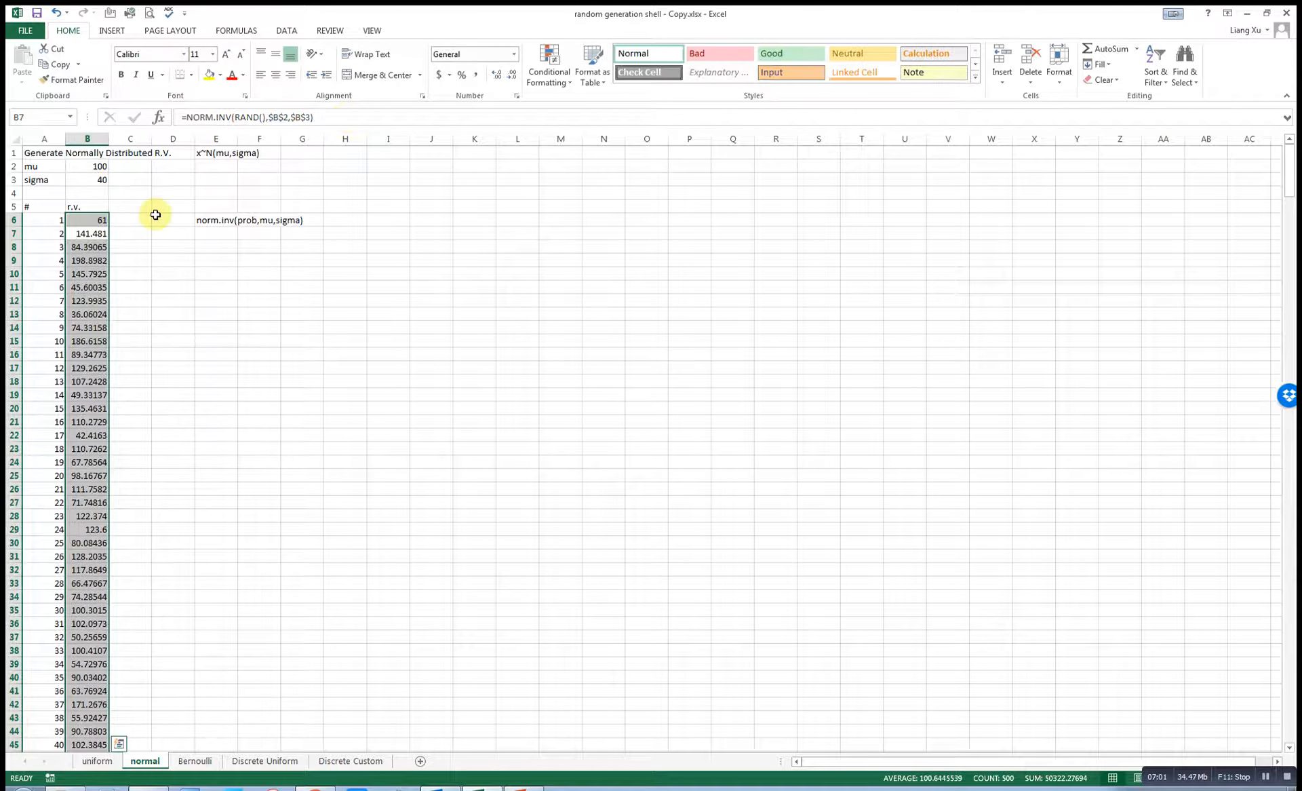
Fill the rounded B6 formula down column B for all the numbered rows and look through the values.
{"action": "left_click", "coordinate": [108, 221]}
{"action": "double_click", "coordinate": [107, 226]}
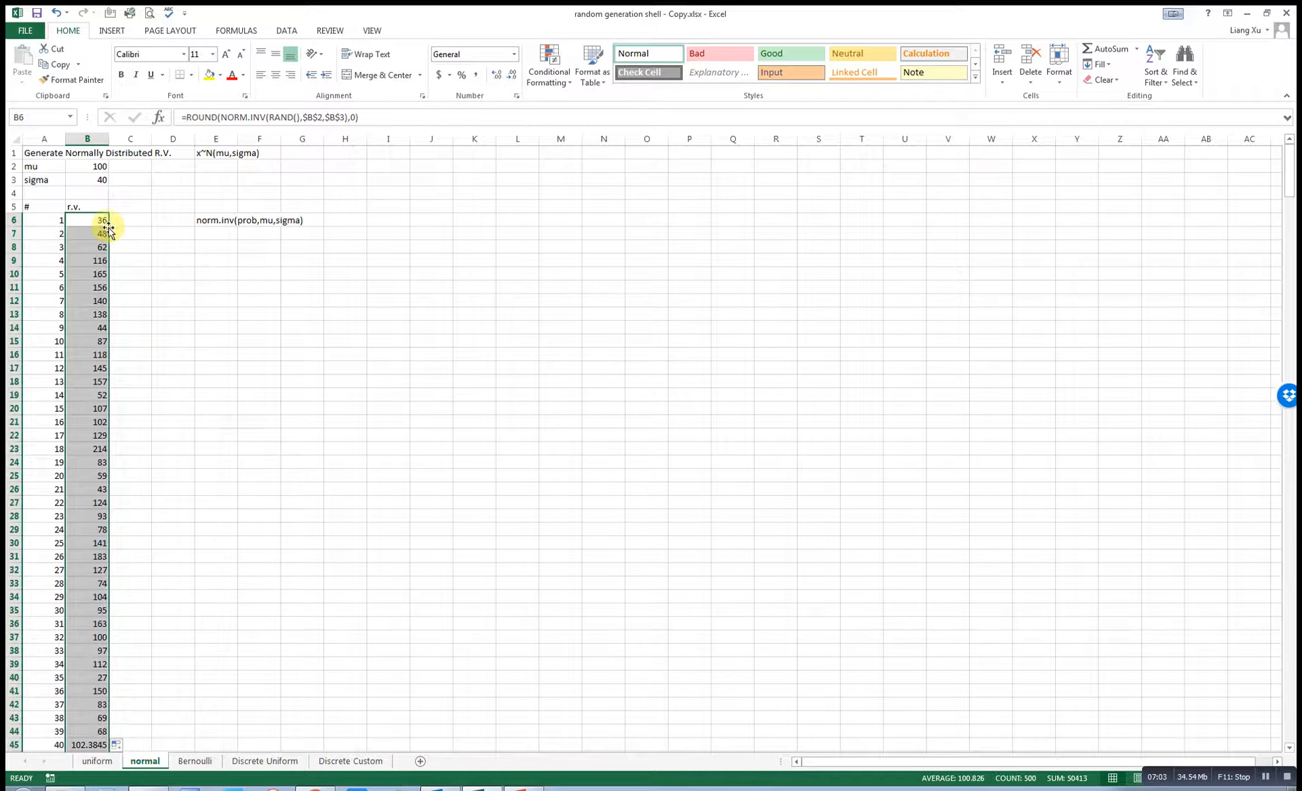
{"action": "scroll", "coordinate": [169, 462], "scroll_direction": "down", "scroll_amount": 6}
{"action": "scroll", "coordinate": [187, 533], "scroll_direction": "up", "scroll_amount": 6}
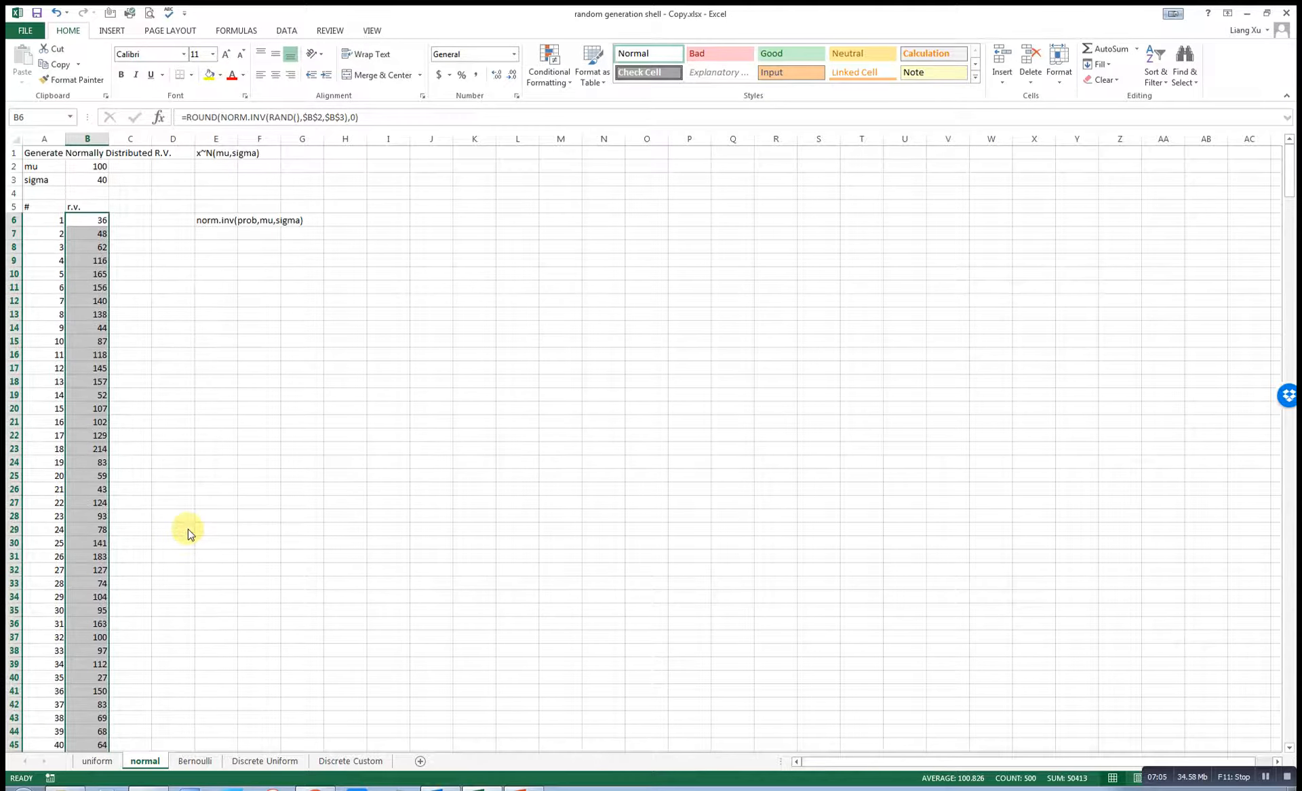
{"action": "left_click", "coordinate": [546, 254]}
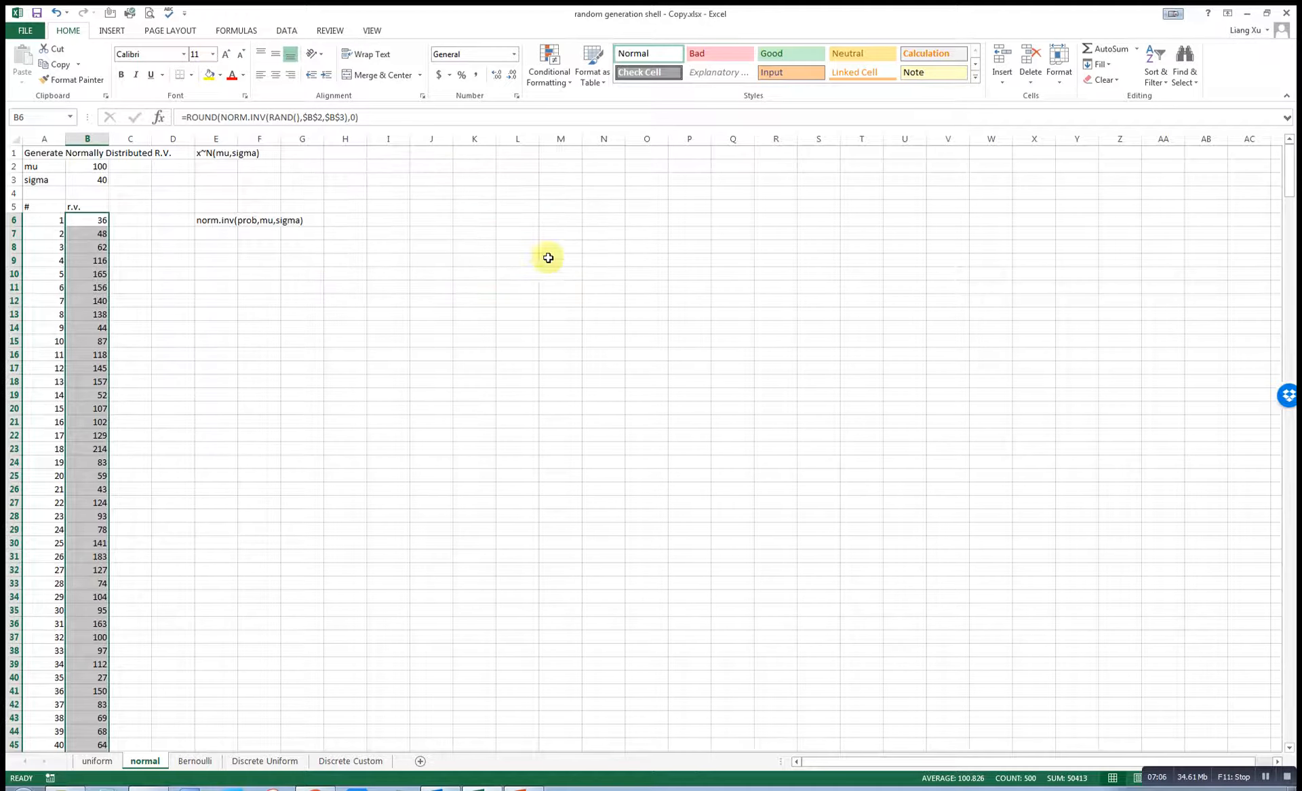
Switch to the Bernoulli sheet and examine the two x values and their probabilities in rows 2 and 3.
{"action": "left_click", "coordinate": [195, 760]}
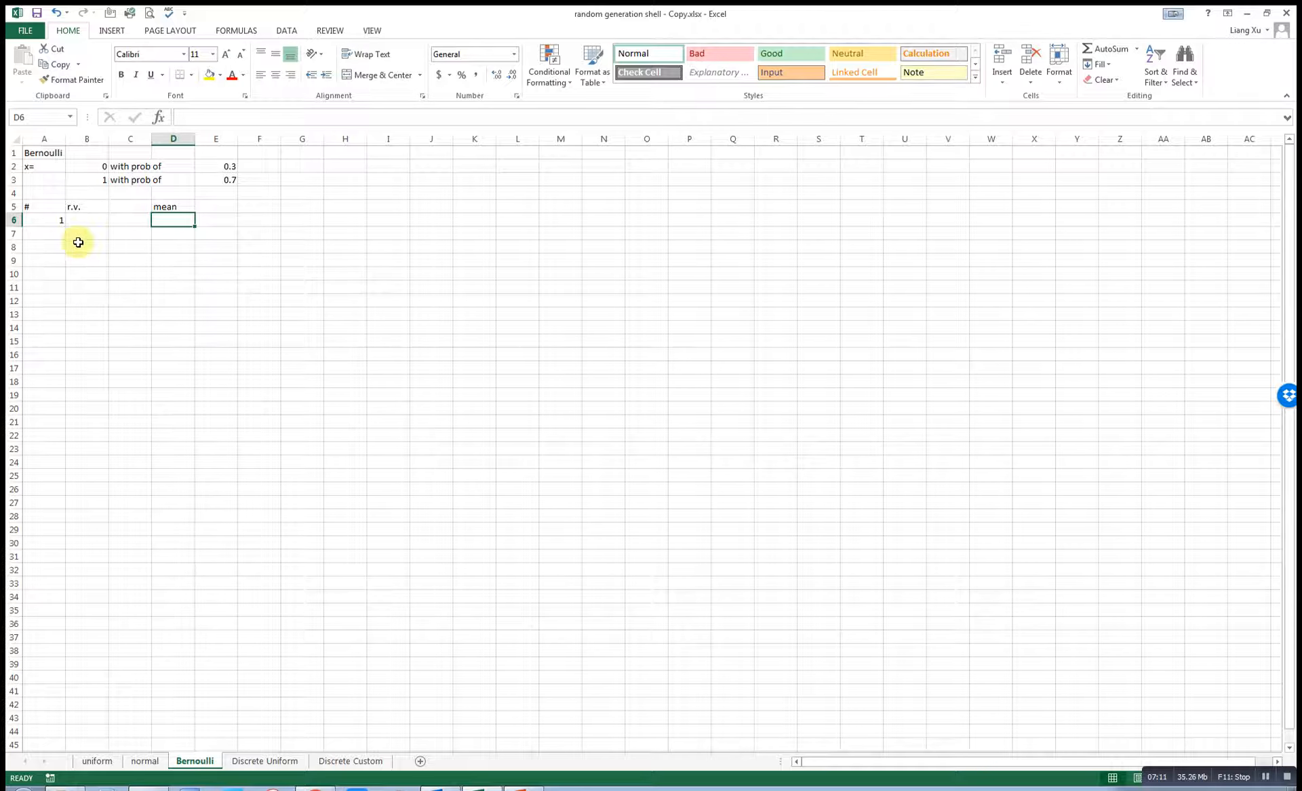
{"action": "left_click", "coordinate": [56, 232]}
{"action": "left_click", "coordinate": [53, 219]}
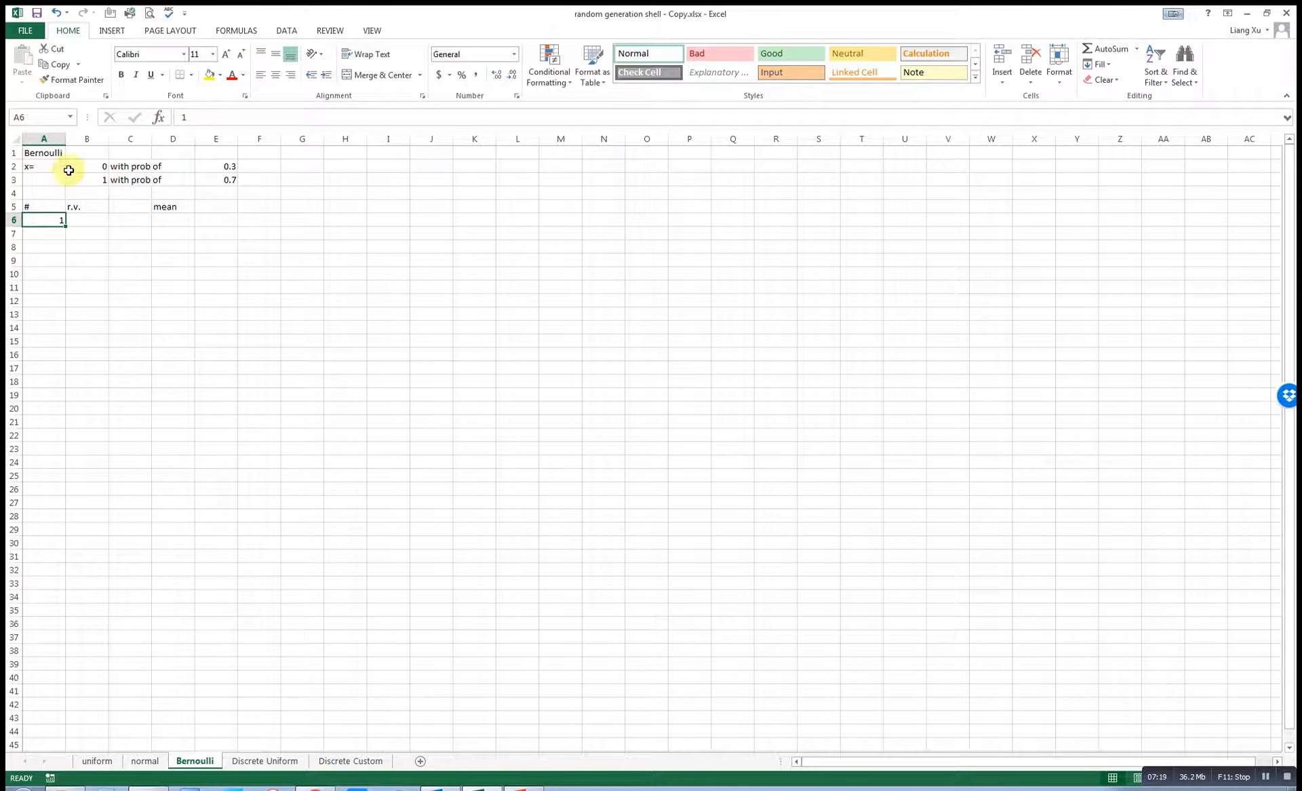
{"action": "left_click_drag", "start_coordinate": [34, 165], "coordinate": [229, 177]}
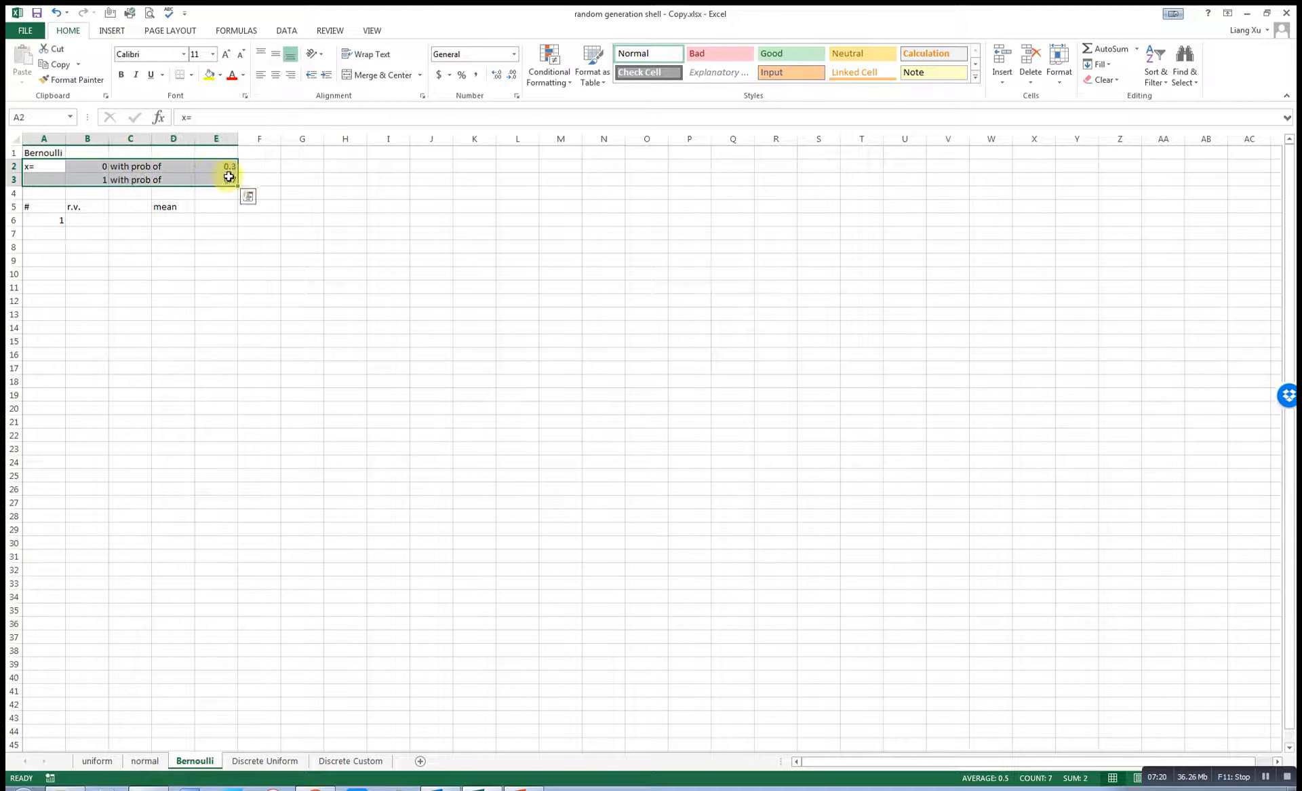
{"action": "left_click", "coordinate": [94, 167]}
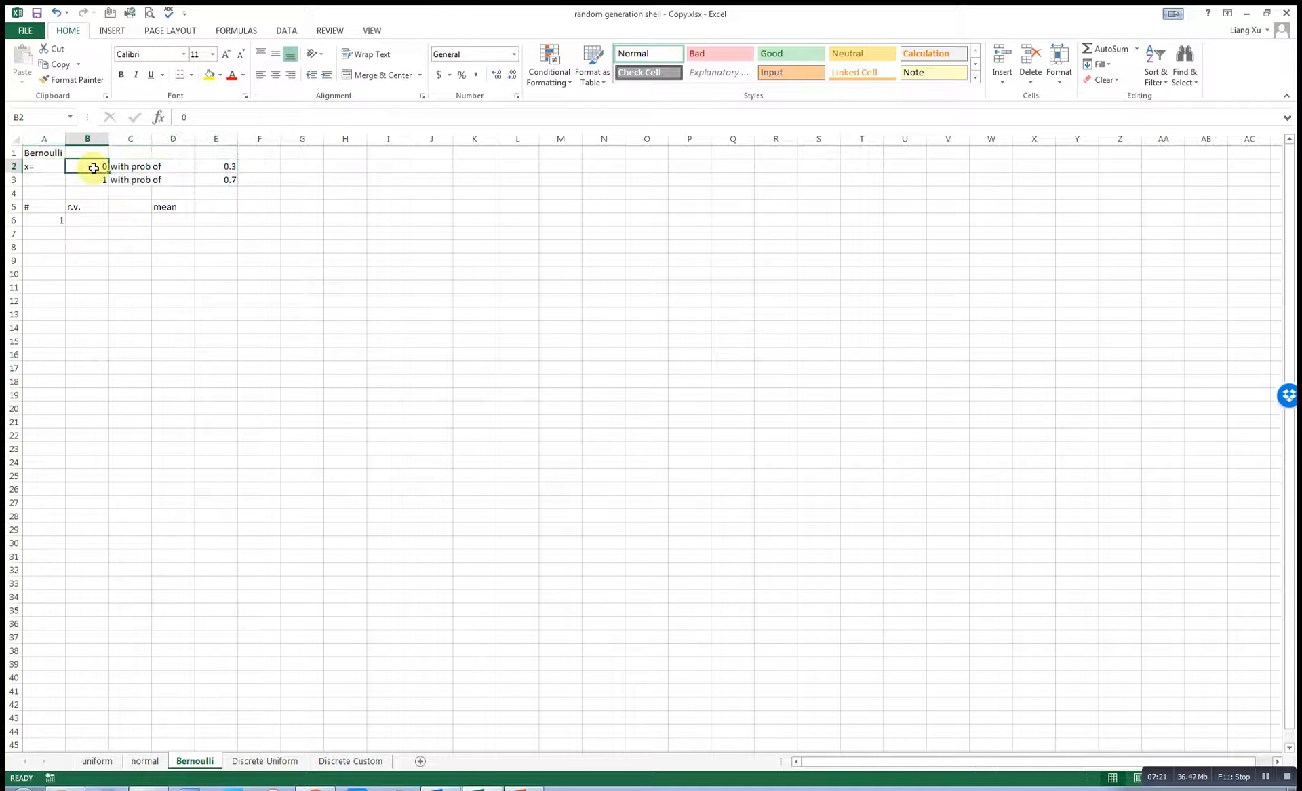
{"action": "left_click", "coordinate": [225, 166]}
{"action": "left_click", "coordinate": [92, 166]}
{"action": "left_click", "coordinate": [216, 179]}
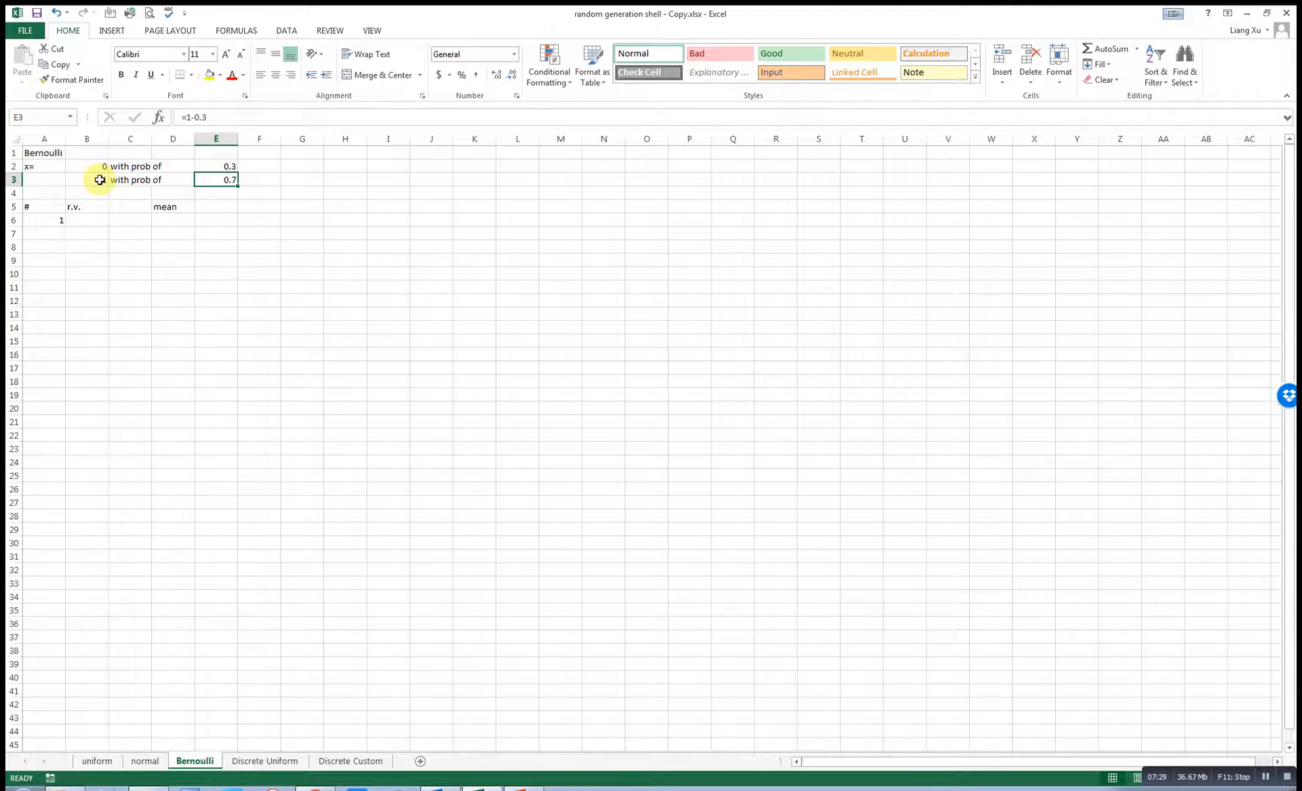
Fill a linear series down column A from the 1 in A6, using step value 1 and stop value 500.
{"action": "left_click", "coordinate": [49, 233]}
{"action": "left_click", "coordinate": [49, 220]}
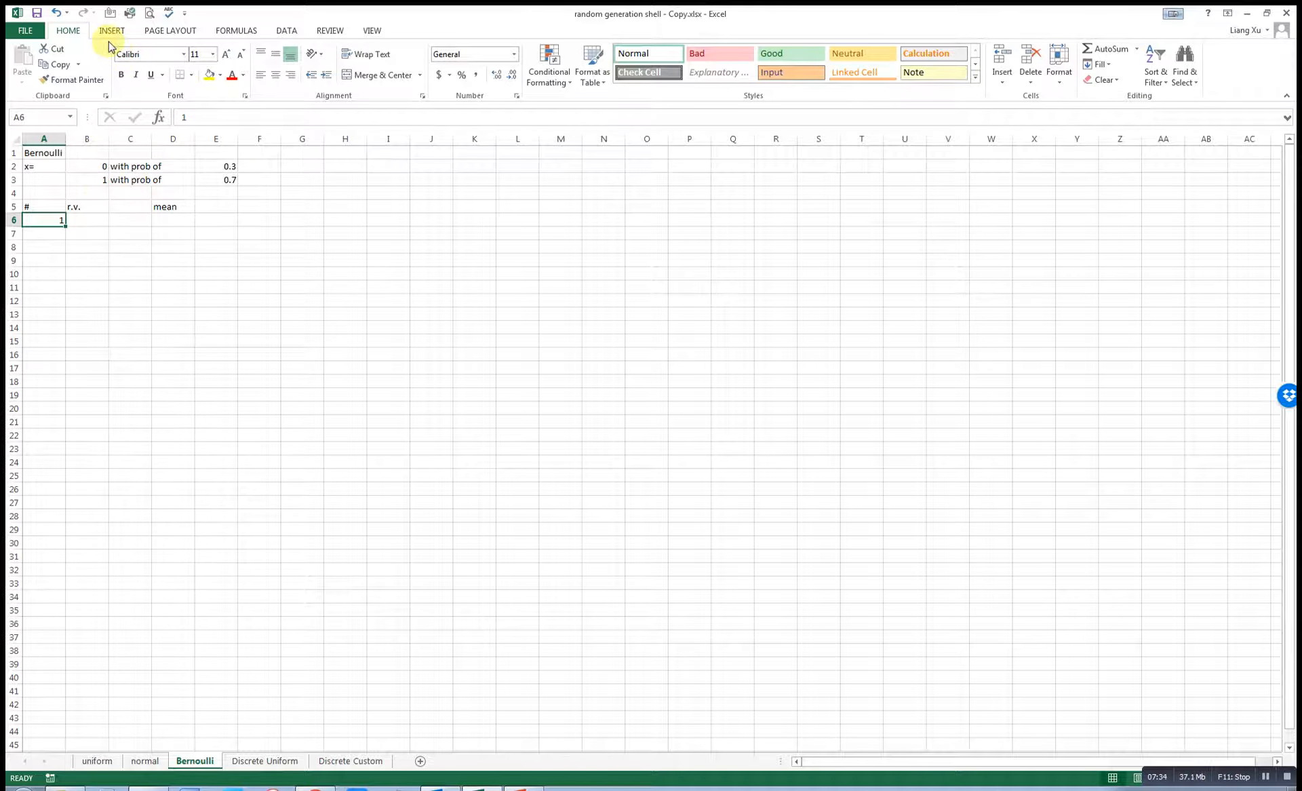
{"action": "left_click", "coordinate": [1097, 63]}
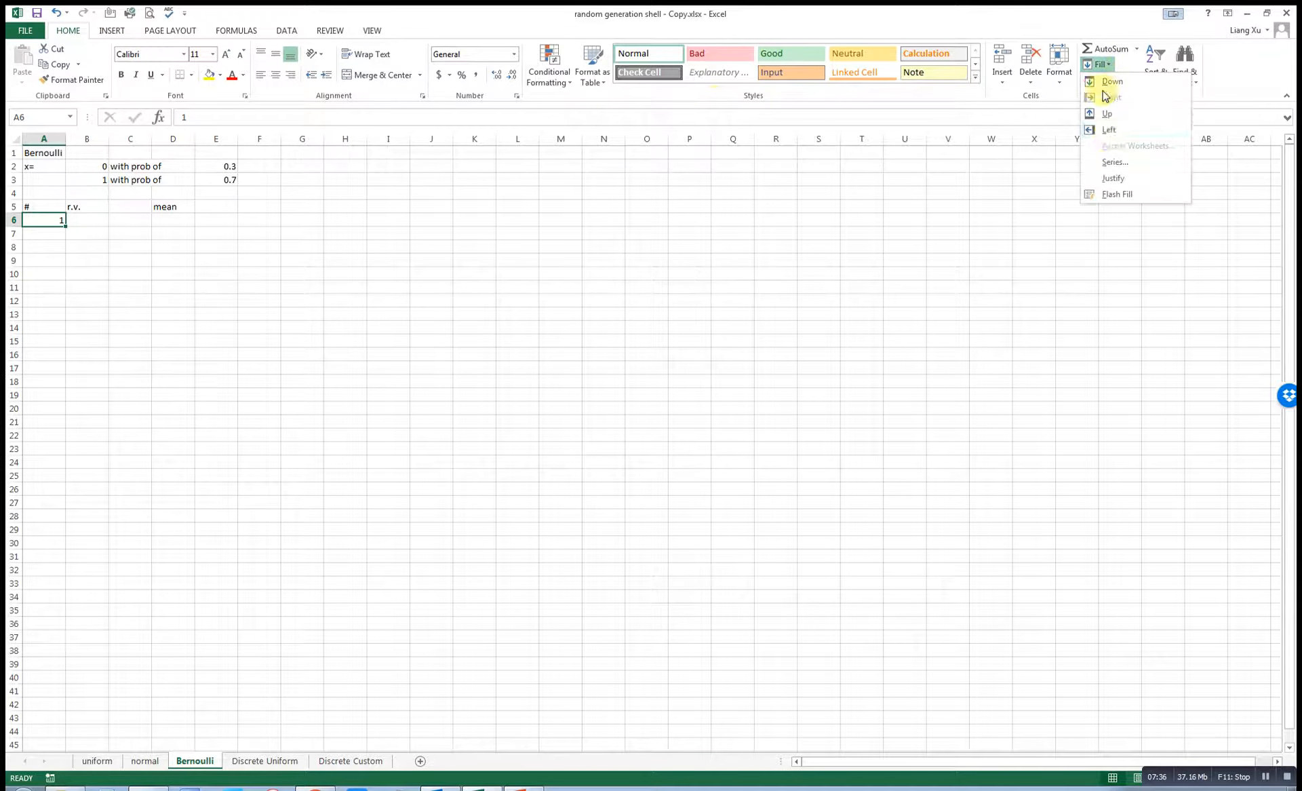
{"action": "left_click", "coordinate": [1113, 163]}
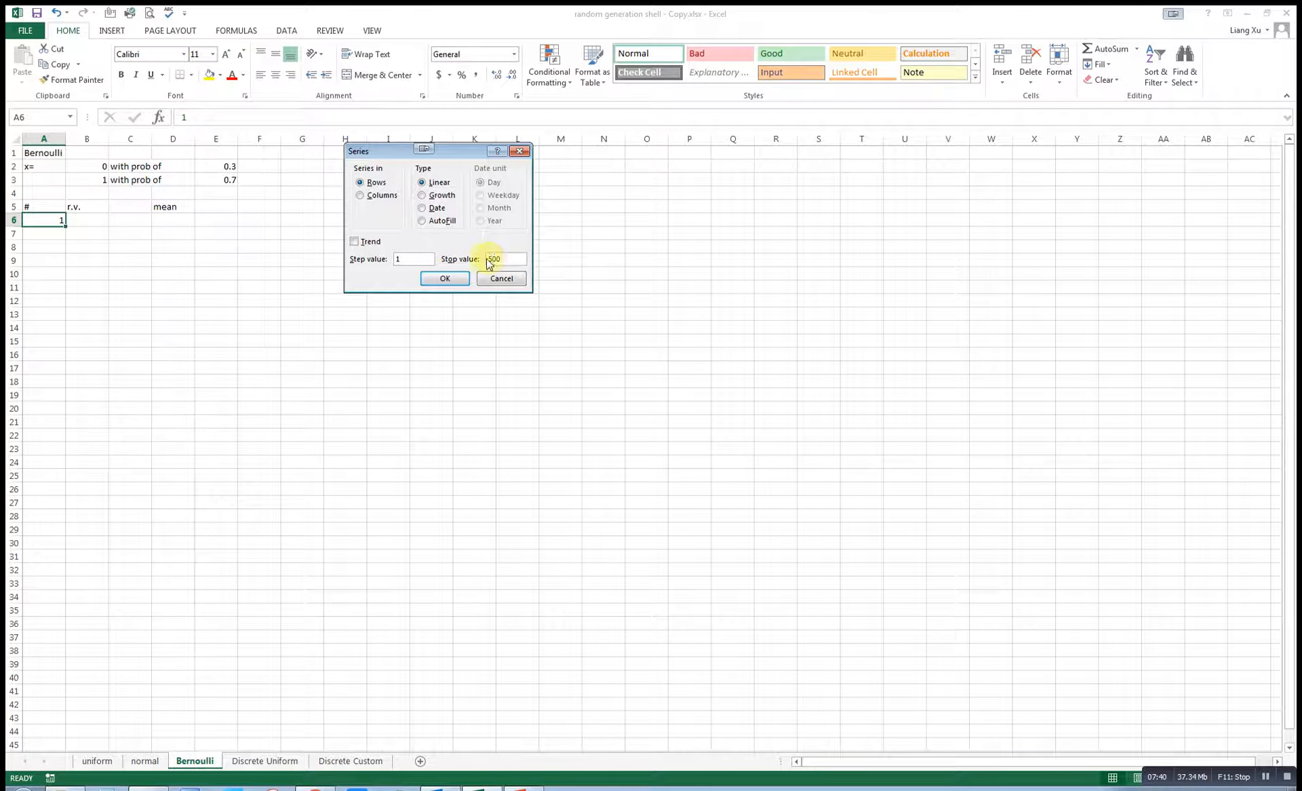
{"action": "left_click", "coordinate": [380, 196]}
{"action": "left_click", "coordinate": [440, 278]}
Enter the formula =IF(RAND()<0.3,0,1) in B6 and fill it down column B for all the numbered rows.
{"action": "left_click", "coordinate": [100, 220]}
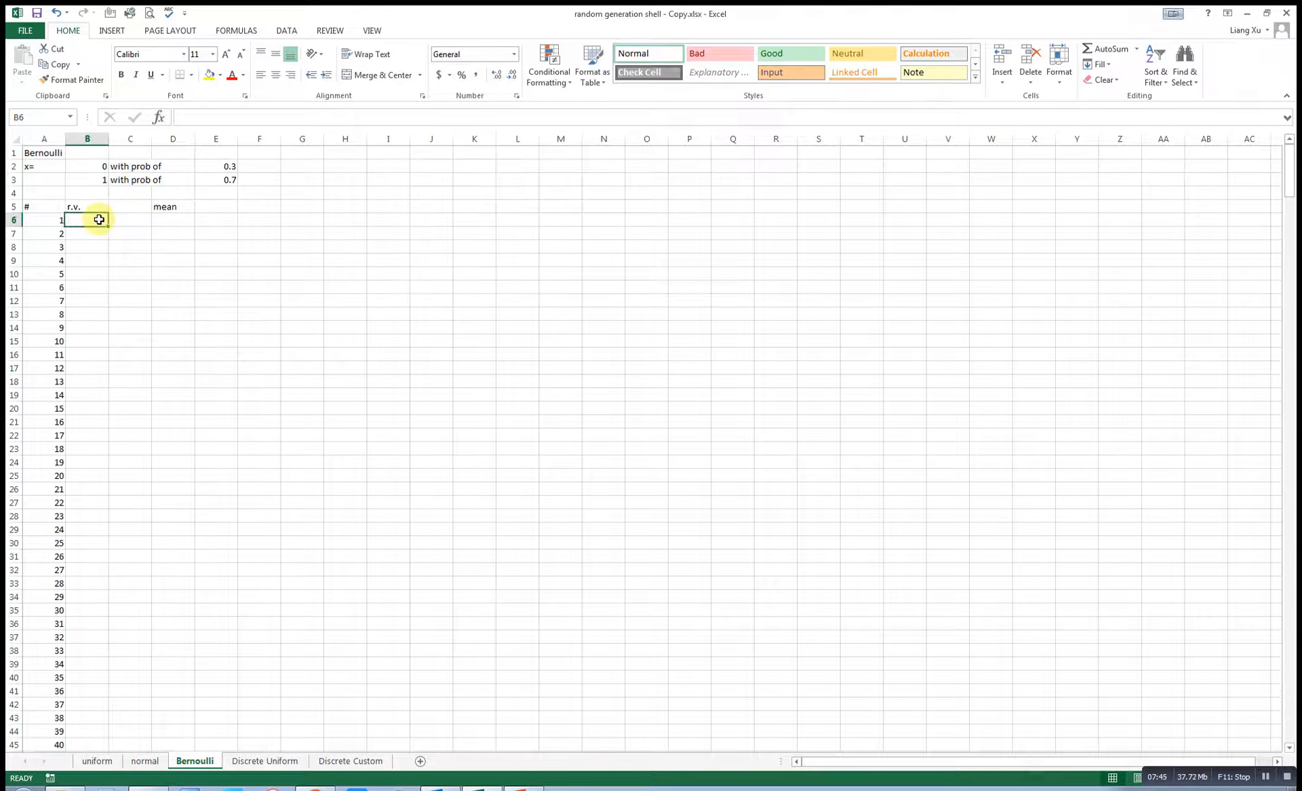
{"action": "type", "text": "=if("}
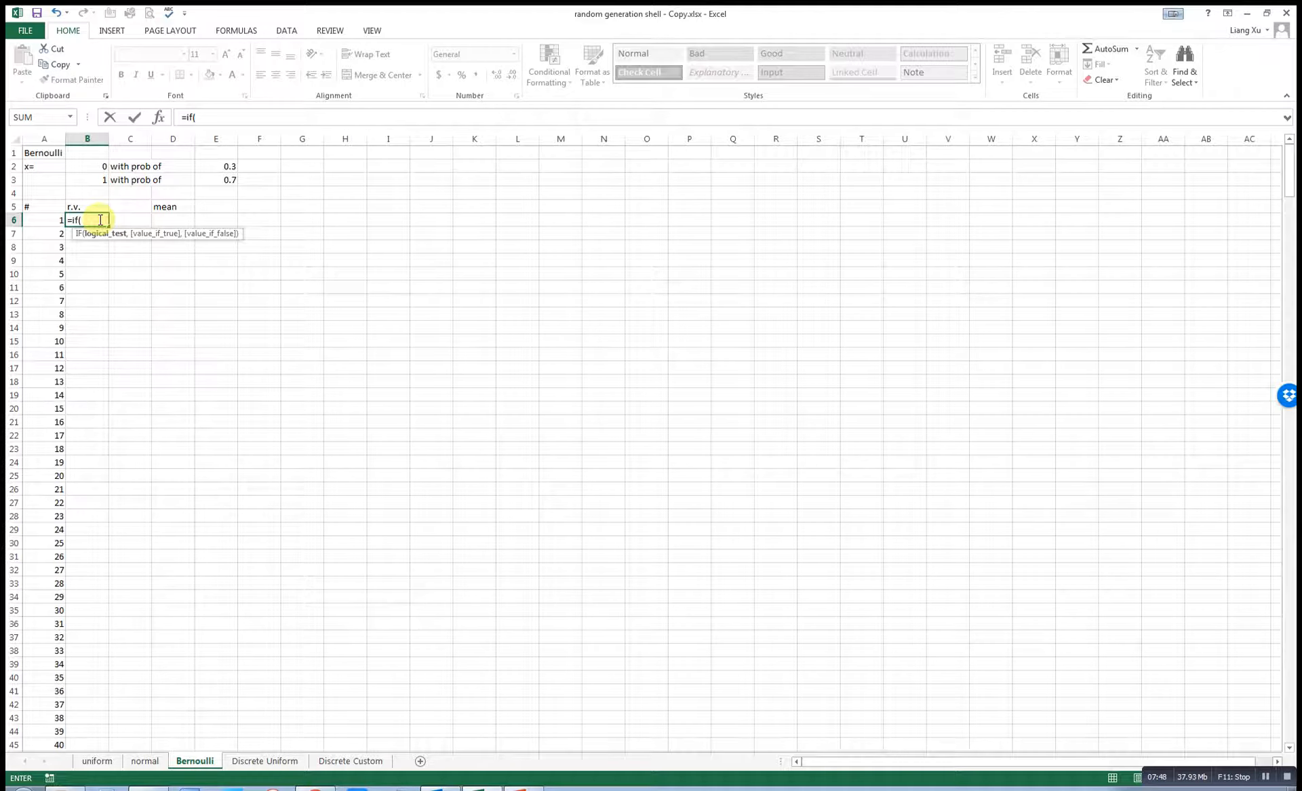
{"action": "type", "text": "rnad"}
{"action": "key", "text": "BackSpace"}
{"action": "key", "text": "BackSpace"}
{"action": "key", "text": "BackSpace"}
{"action": "type", "text": "an"}
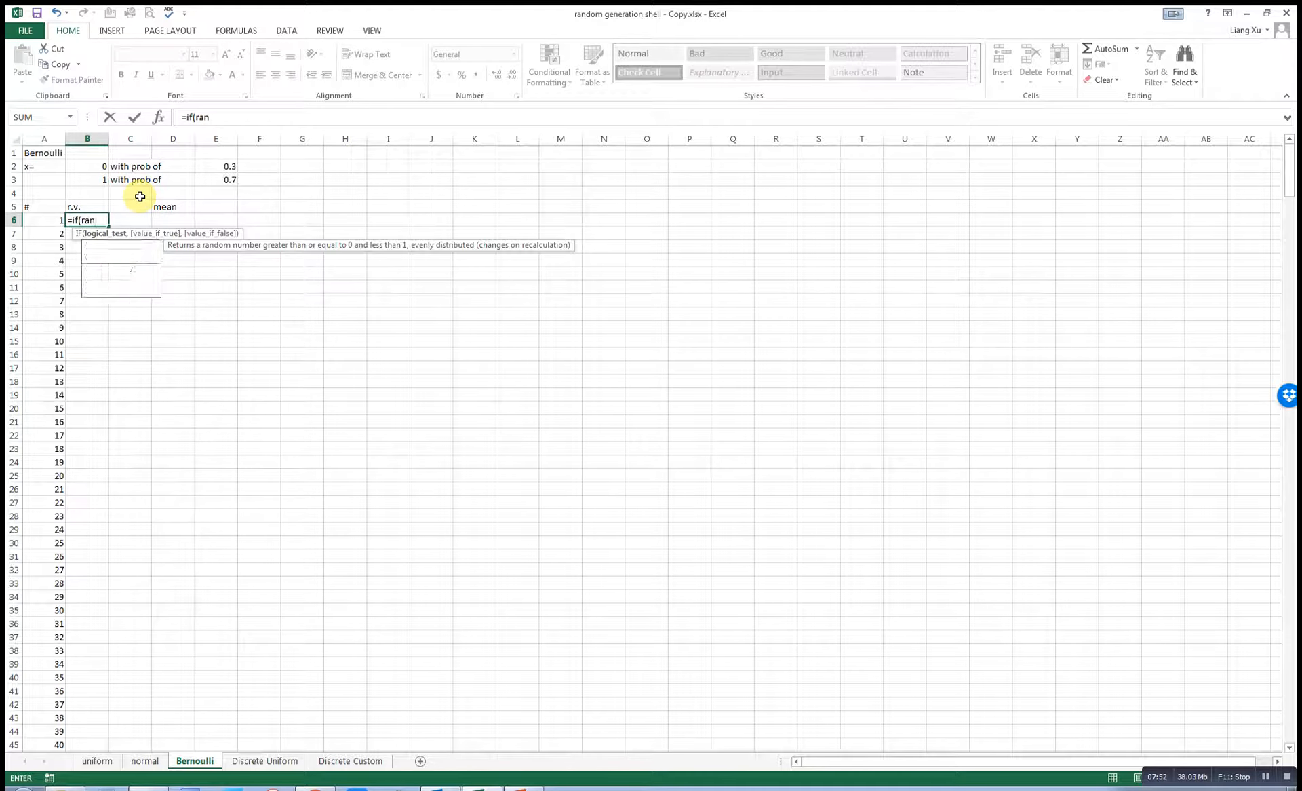
{"action": "type", "text": "d()"}
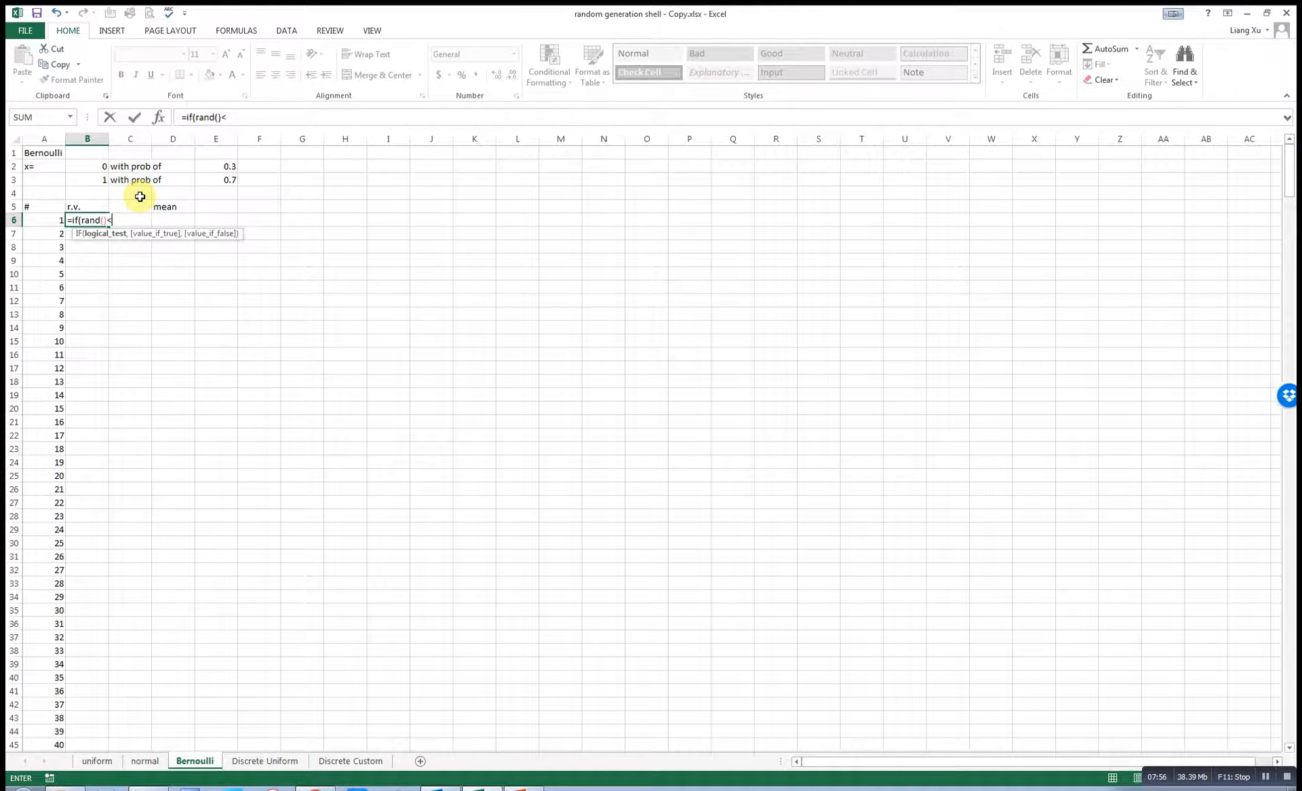
{"action": "type", "text": "<0.3,0,1"}
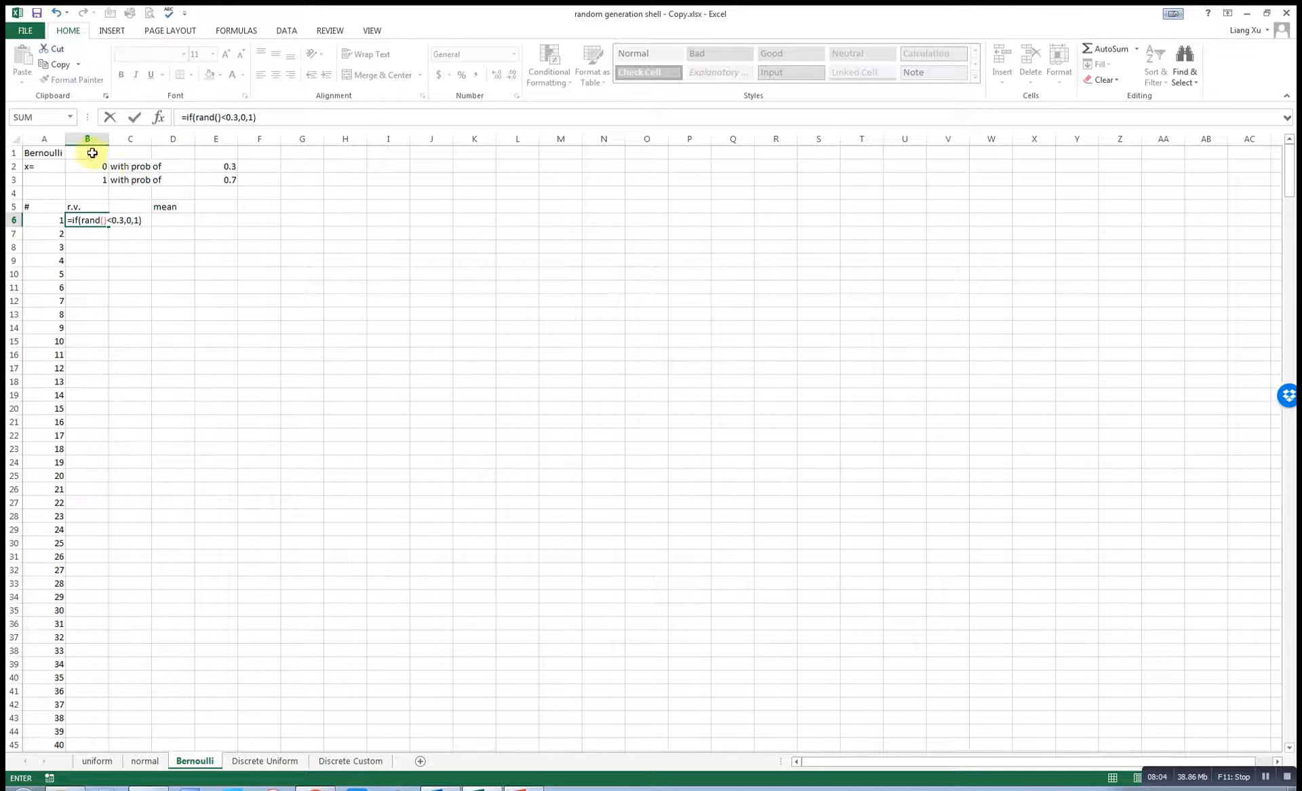
{"action": "key", "text": "Return"}
{"action": "left_click", "coordinate": [106, 221]}
{"action": "double_click", "coordinate": [110, 226]}
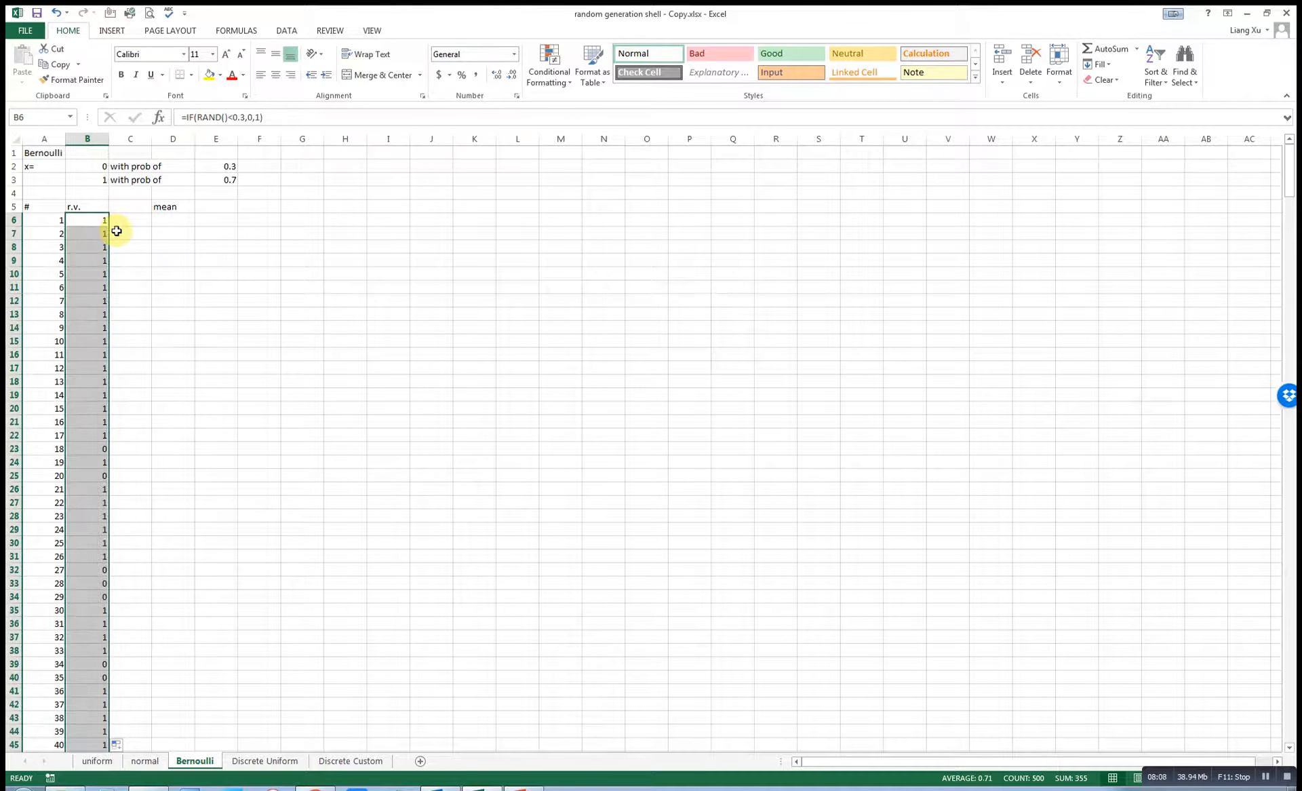
Calculate the mean of the Bernoulli values in D6 with =AVERAGE(B6:B505) and dismiss the save conflict dialog without saving.
{"action": "left_click", "coordinate": [181, 219]}
{"action": "type", "text": "=av"}
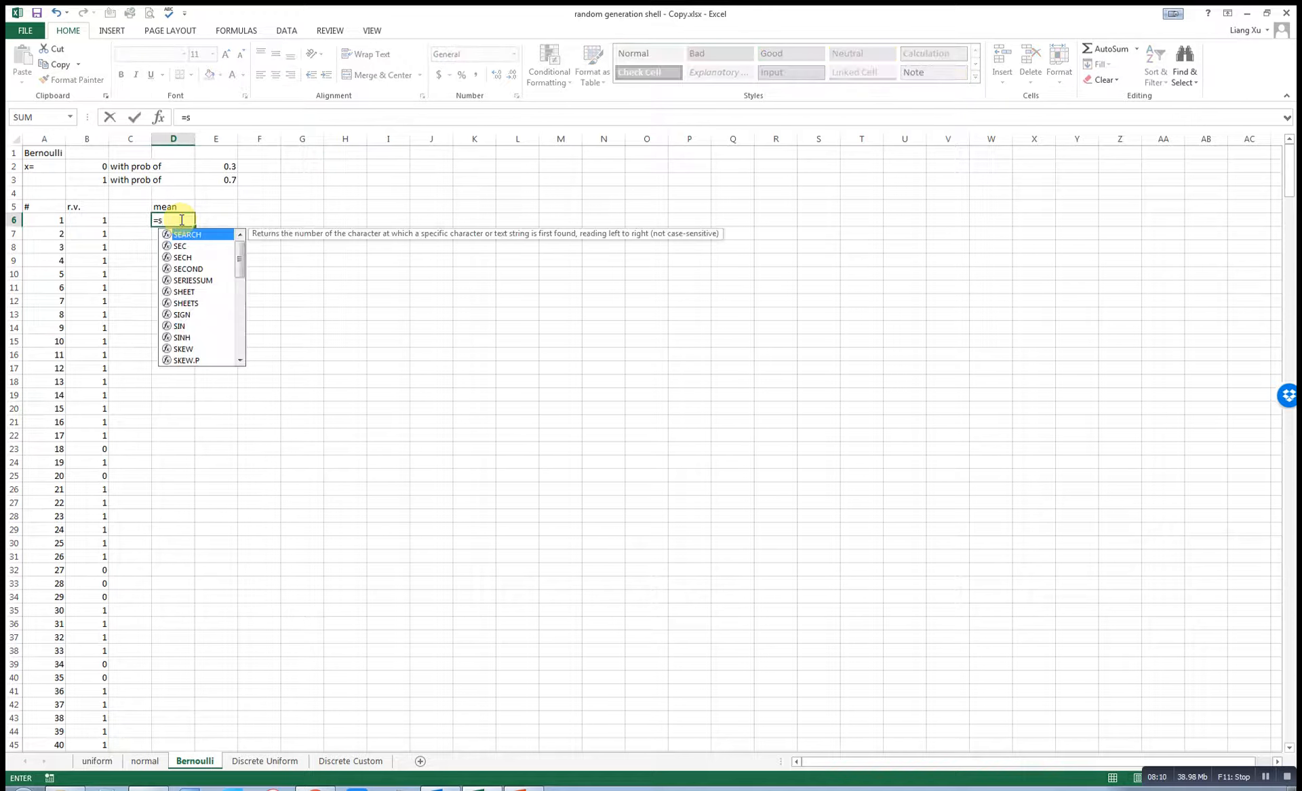
{"action": "type", "text": "erage("}
{"action": "left_click", "coordinate": [92, 222]}
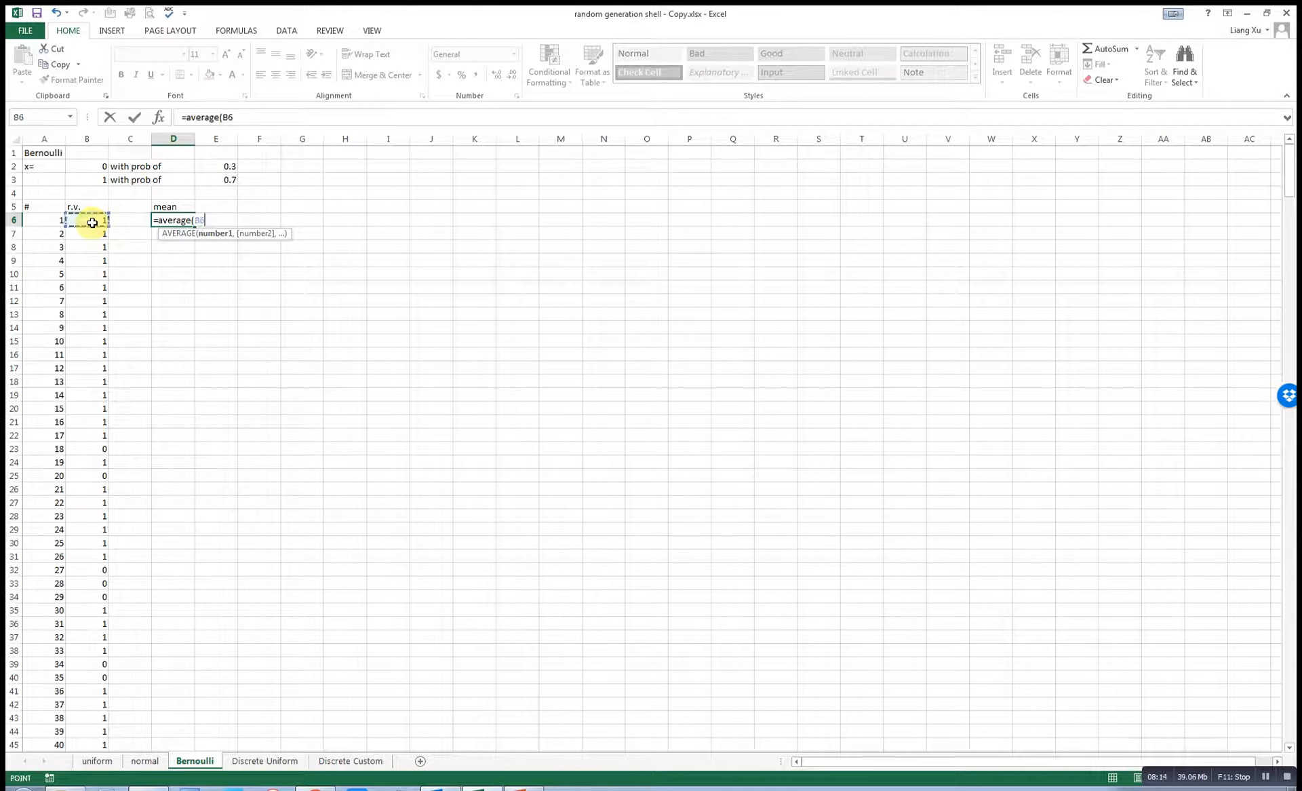
{"action": "key", "text": "ctrl+shift+Down"}
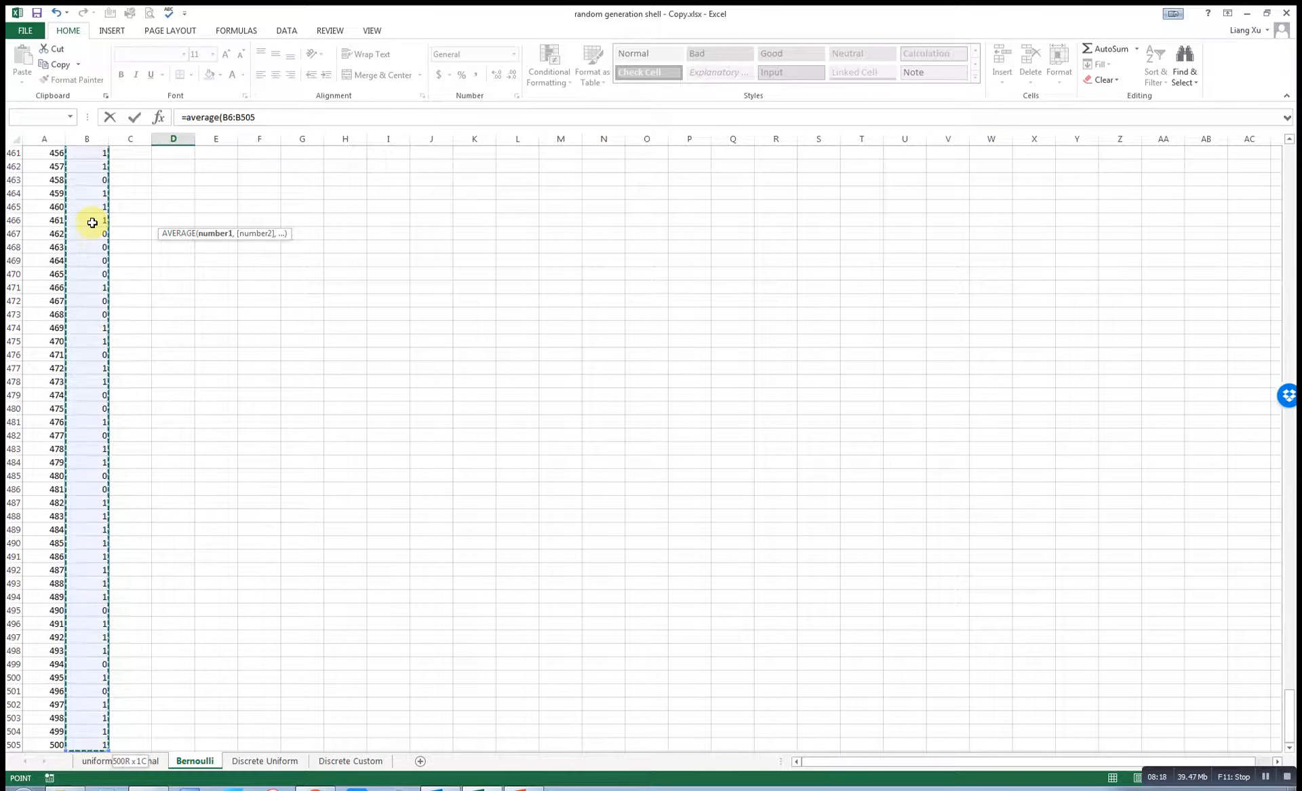
{"action": "key", "text": "Return"}
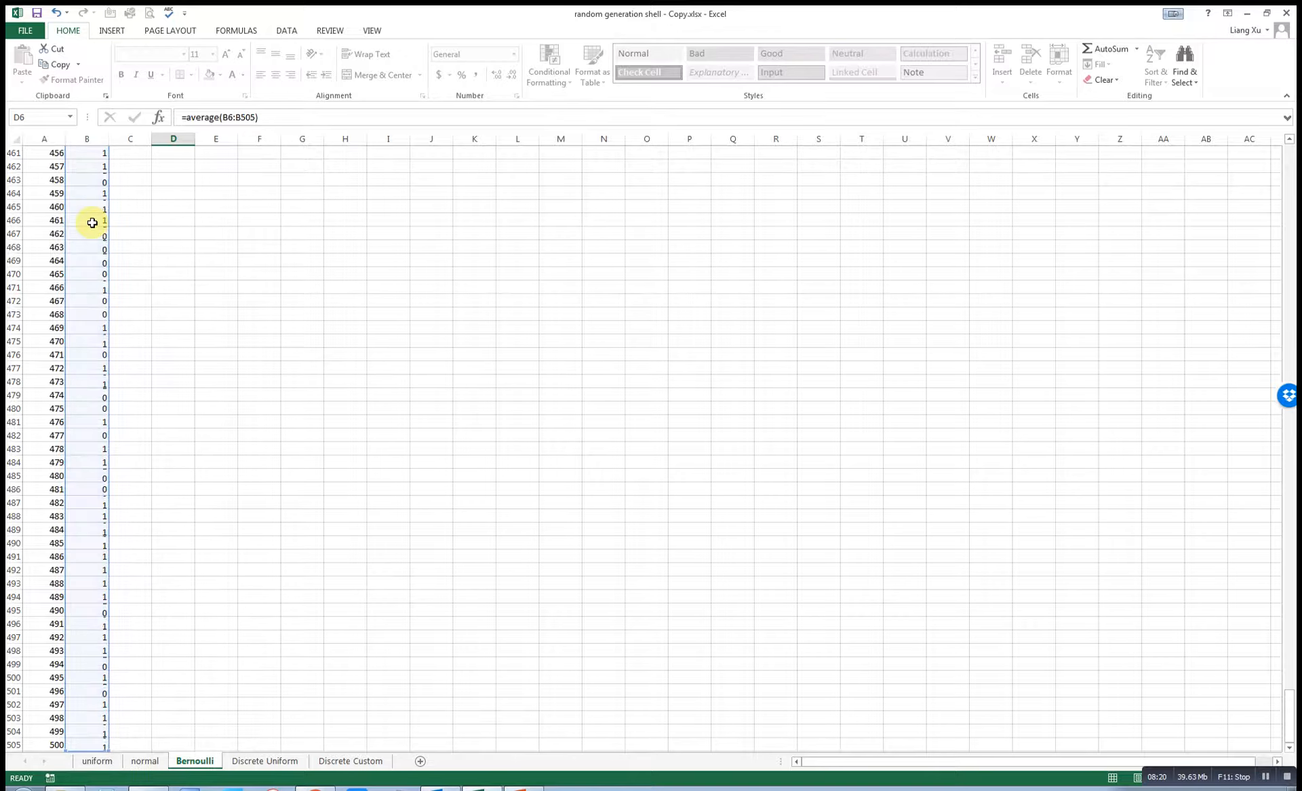
{"action": "scroll", "coordinate": [93, 223], "scroll_direction": "up", "scroll_amount": 2}
{"action": "left_click", "coordinate": [174, 218]}
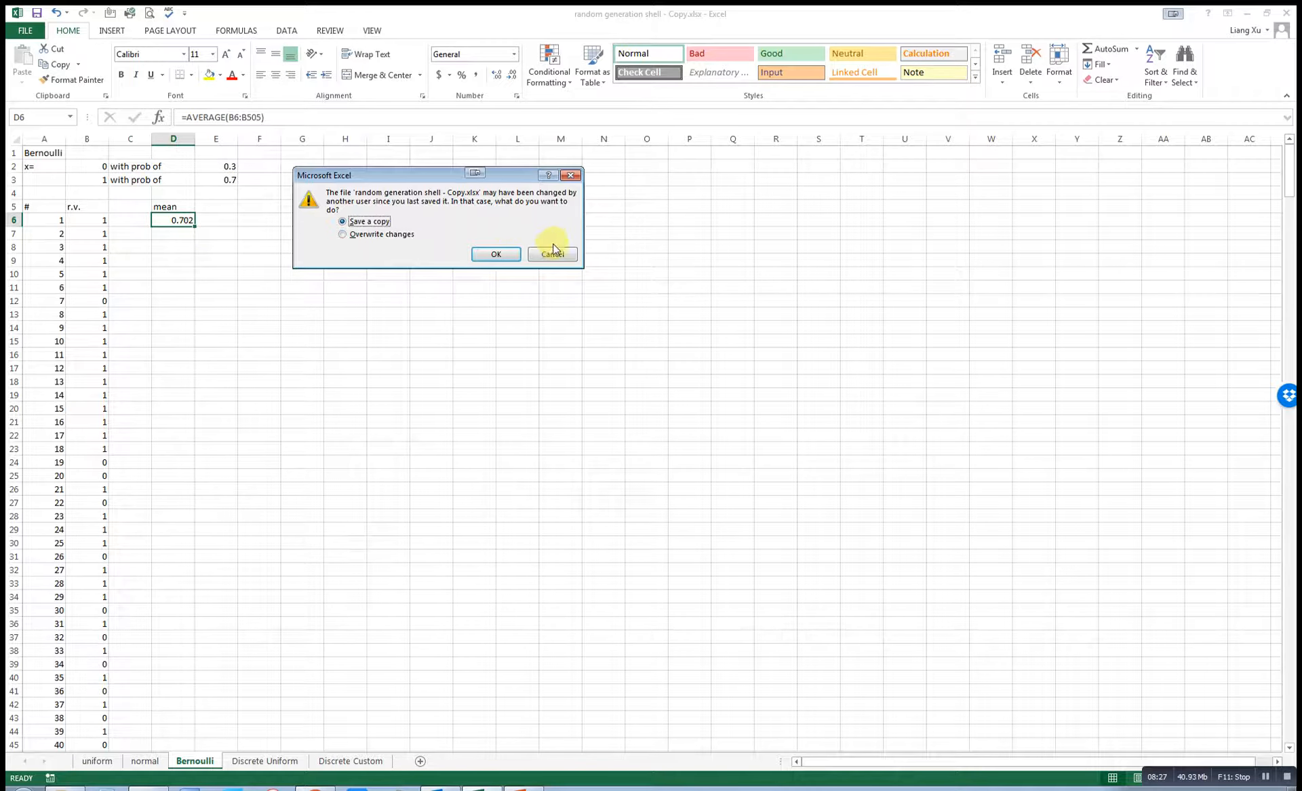
{"action": "left_click", "coordinate": [549, 251]}
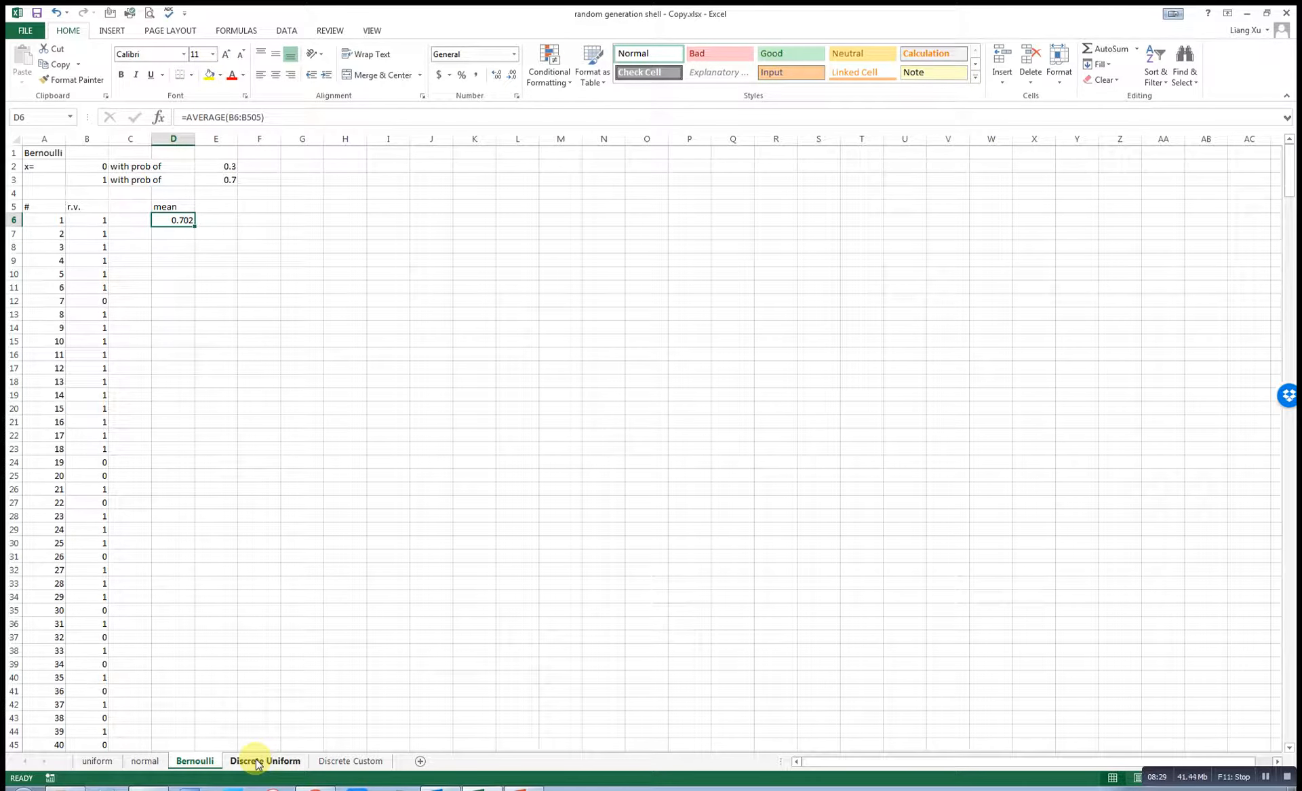
On the Discrete Uniform sheet, fill a linear series down column A from A6, with step value 1 and stop value 500.
{"action": "left_click", "coordinate": [258, 762]}
{"action": "left_click", "coordinate": [216, 407]}
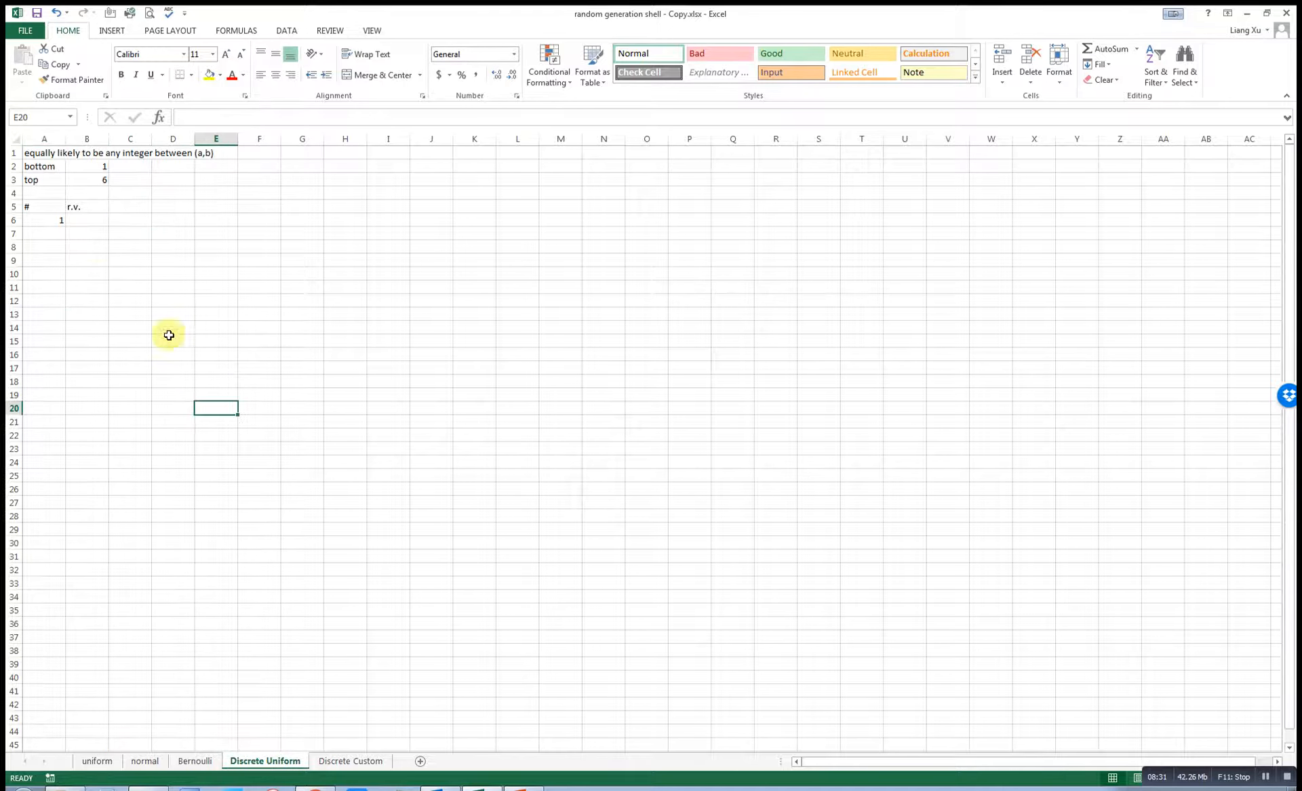
{"action": "left_click", "coordinate": [56, 237]}
{"action": "left_click", "coordinate": [53, 219]}
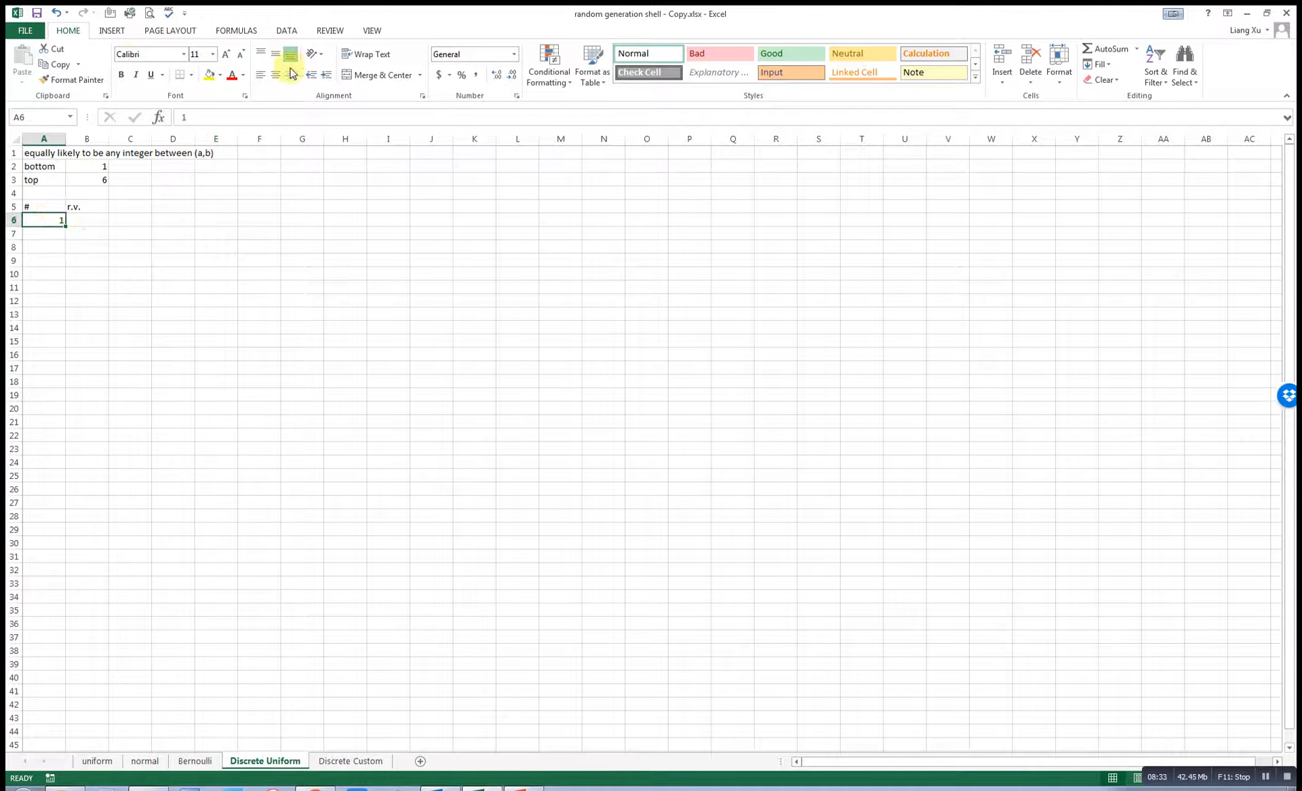
{"action": "left_click", "coordinate": [1097, 63]}
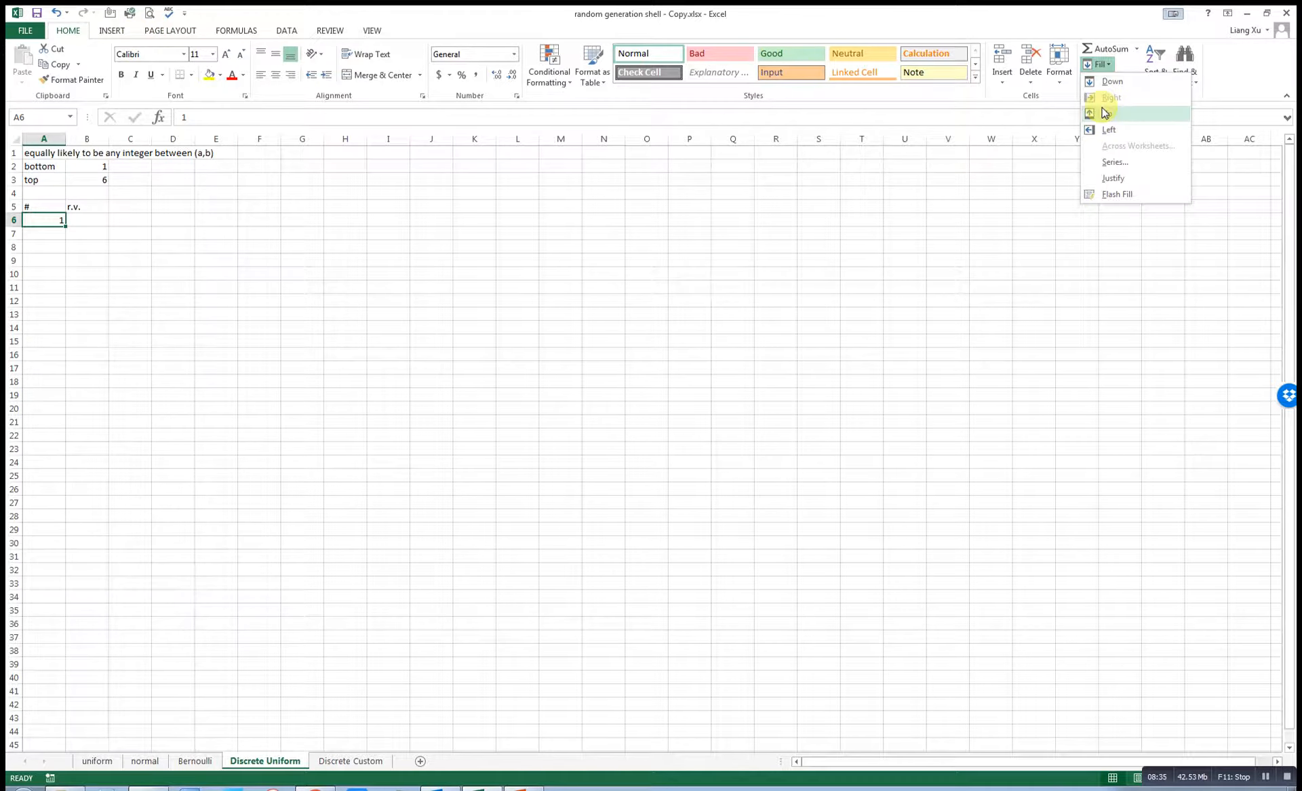
{"action": "left_click", "coordinate": [1115, 162]}
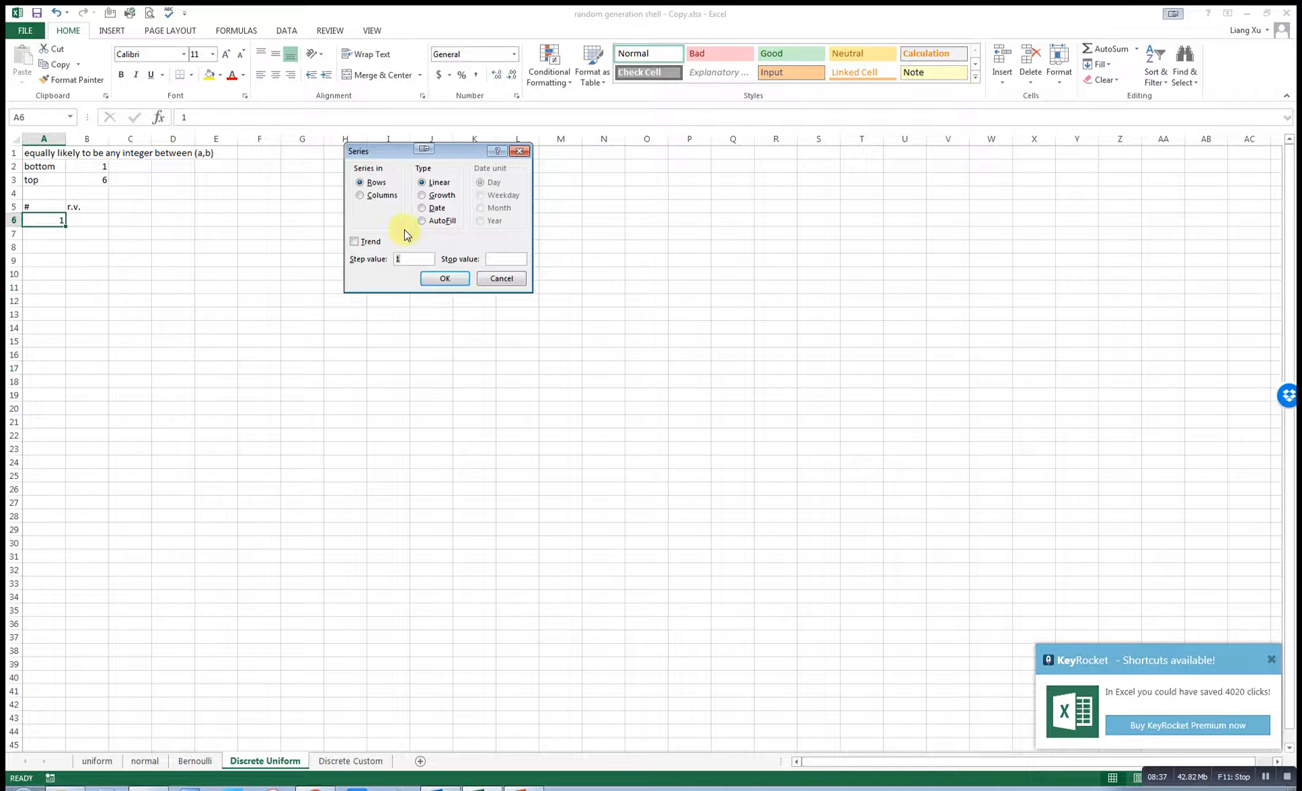
{"action": "left_click", "coordinate": [379, 195]}
{"action": "left_click", "coordinate": [517, 259]}
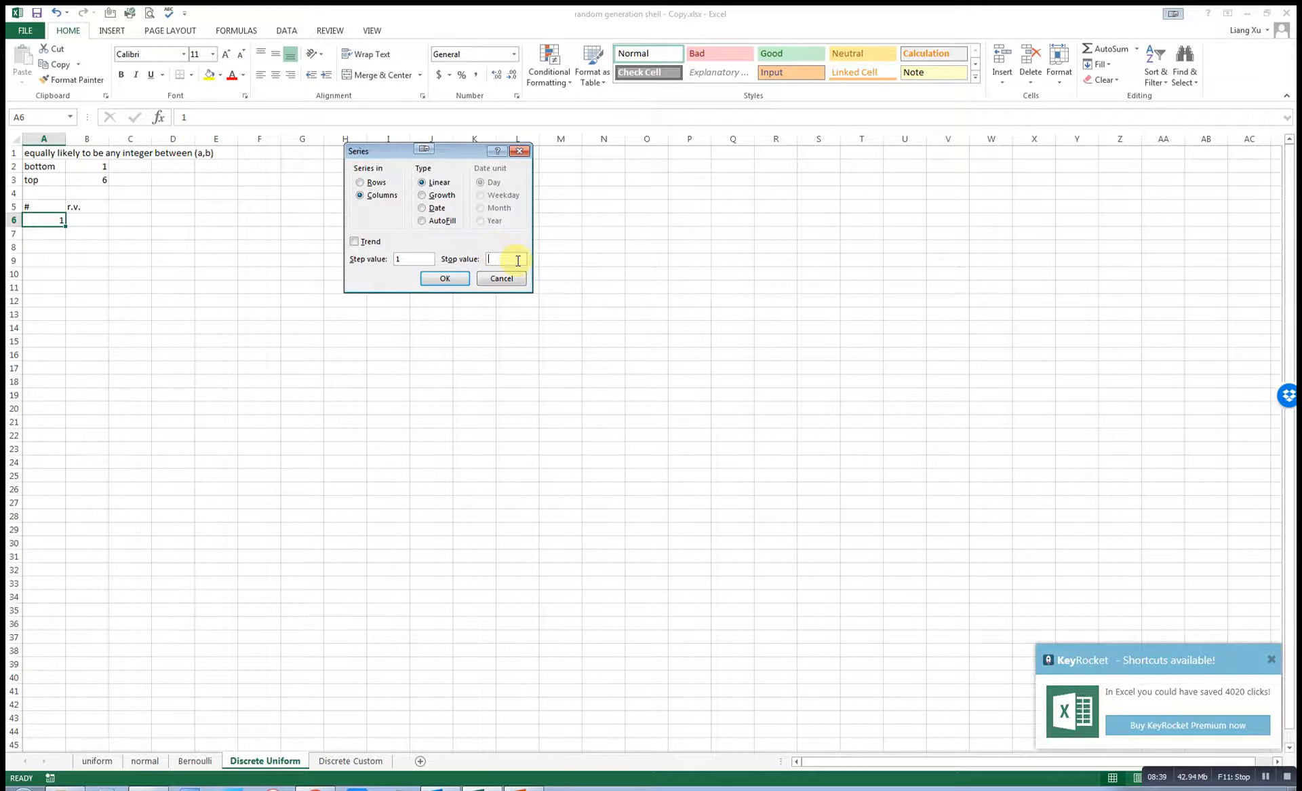
{"action": "type", "text": "500"}
{"action": "left_click", "coordinate": [444, 273]}
Enter =RANDBETWEEN($B$2,$B$3) in B6, using absolute references to the bottom and top values.
{"action": "left_click", "coordinate": [88, 217]}
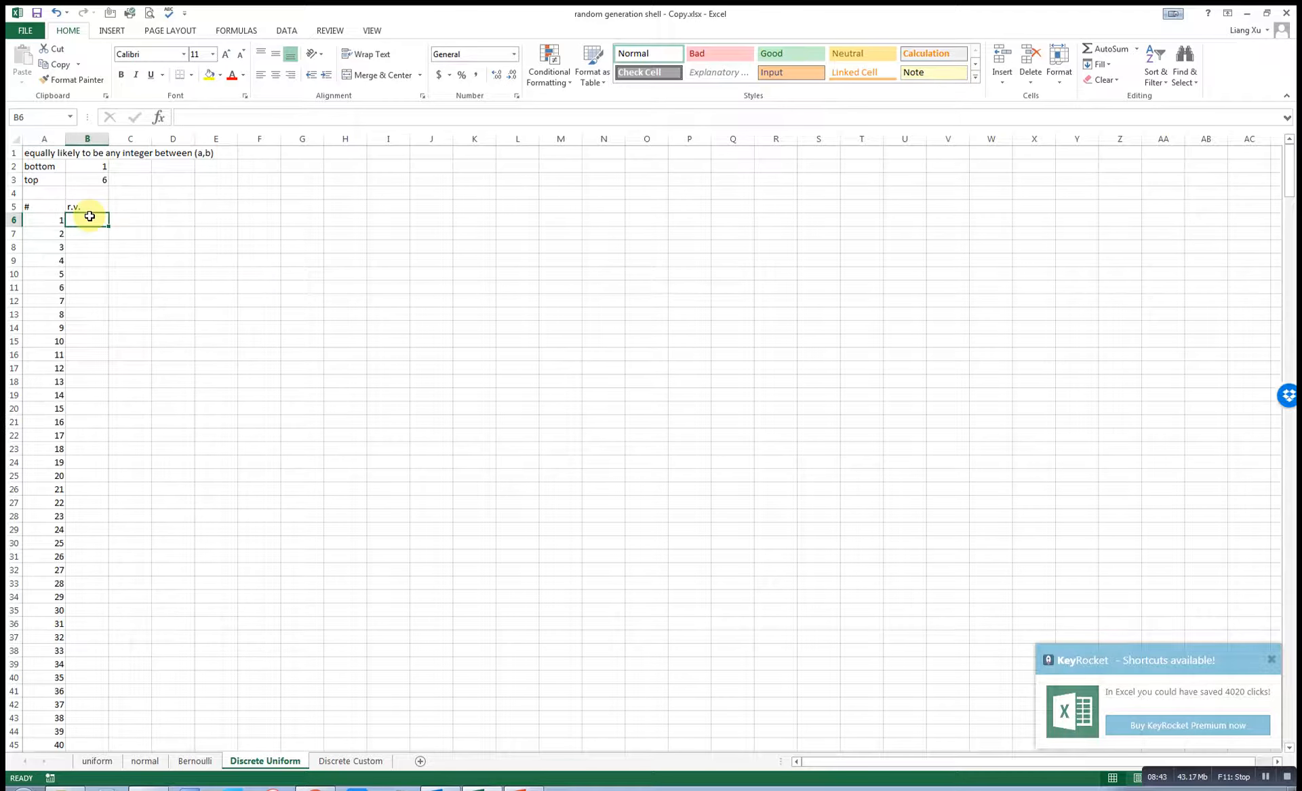
{"action": "type", "text": "=randb"}
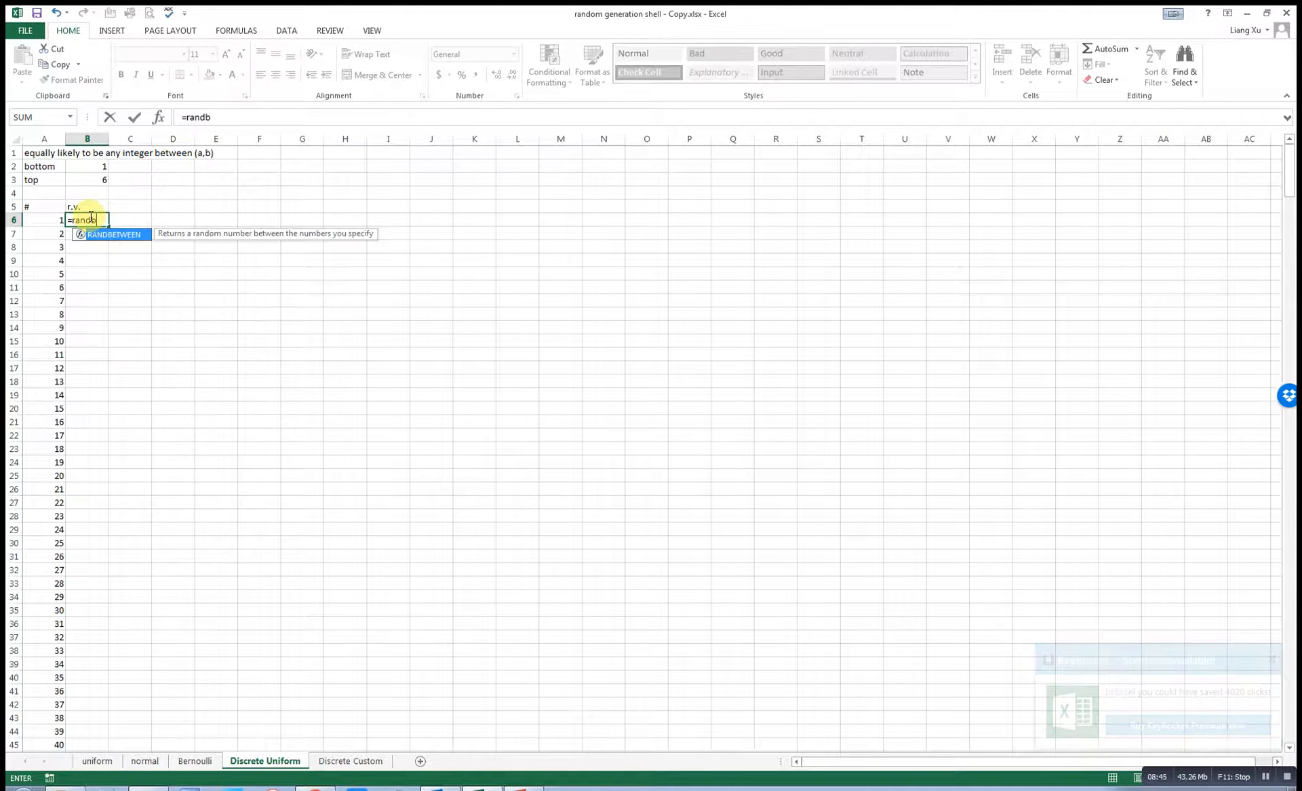
{"action": "type", "text": "etween("}
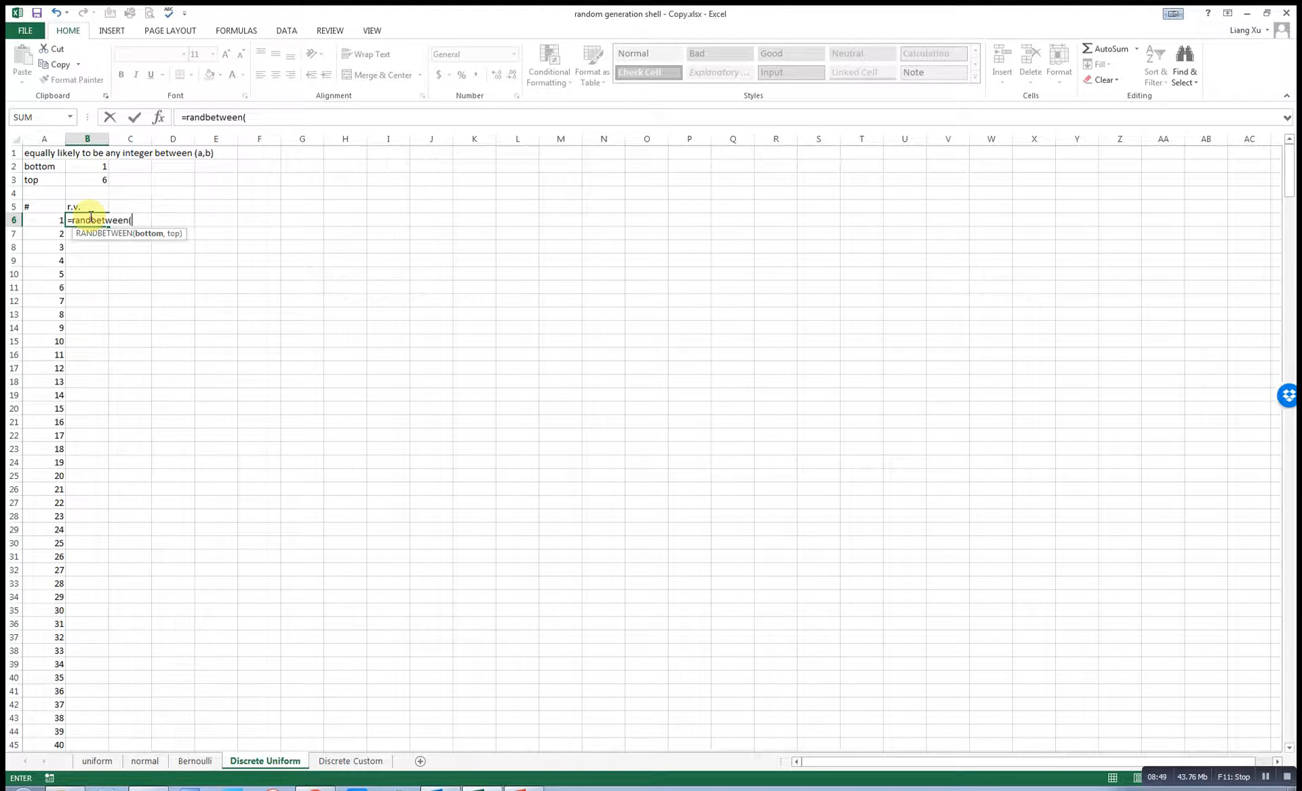
{"action": "left_click", "coordinate": [101, 168]}
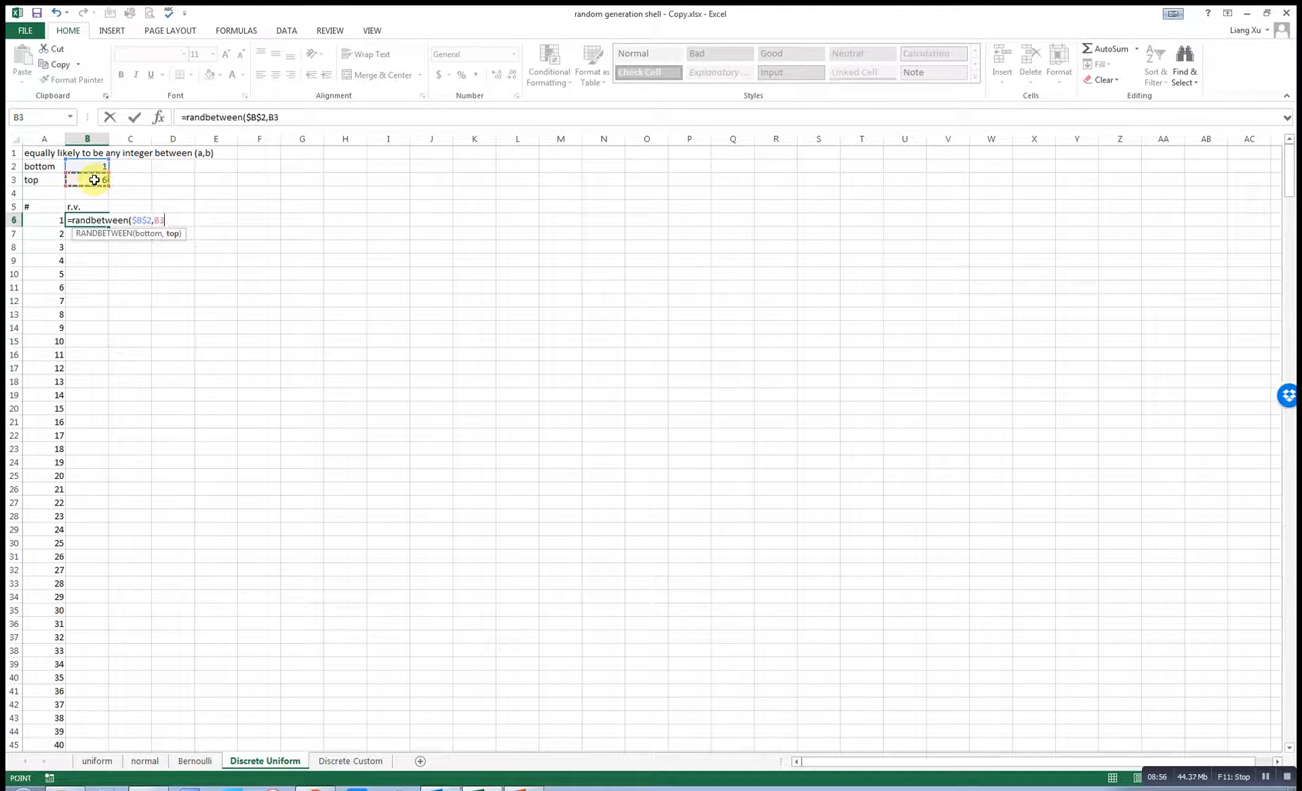
{"action": "left_click", "coordinate": [81, 179]}
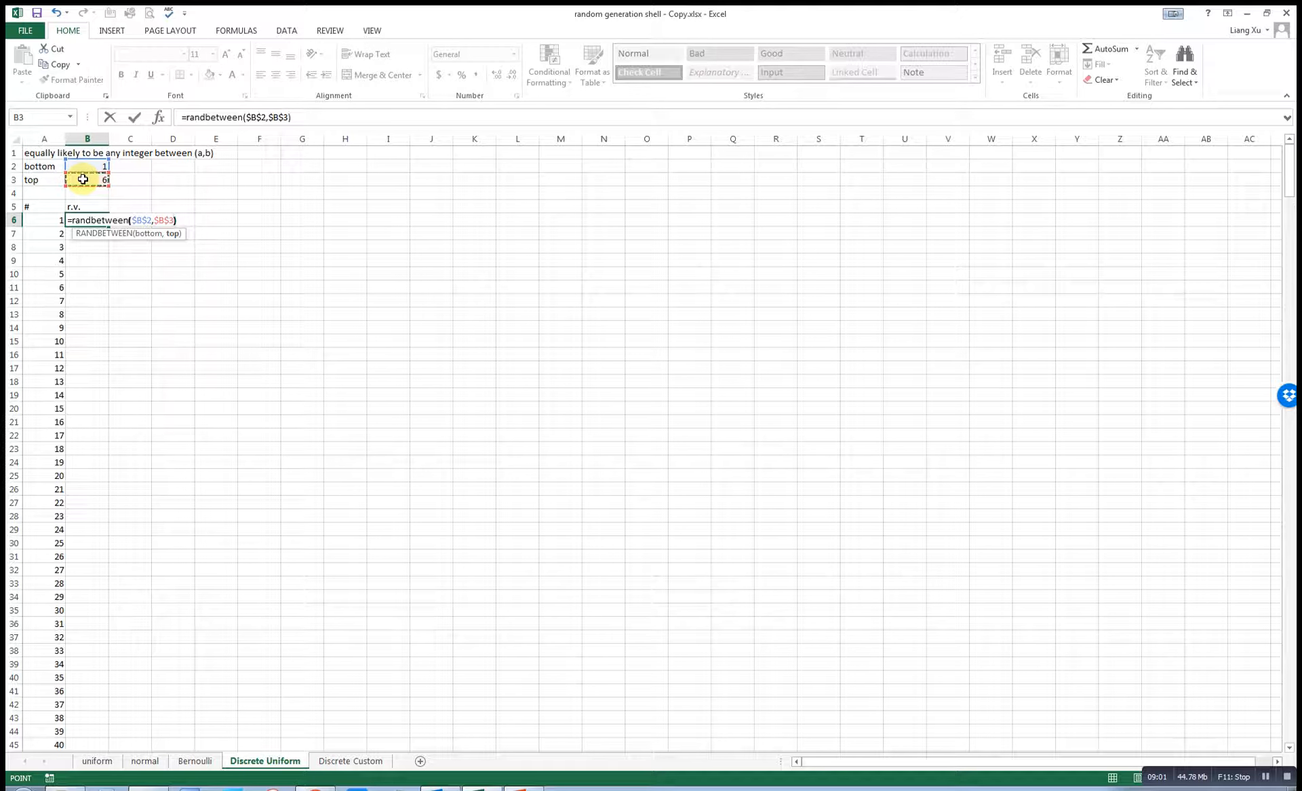
{"action": "type", "text": ")"}
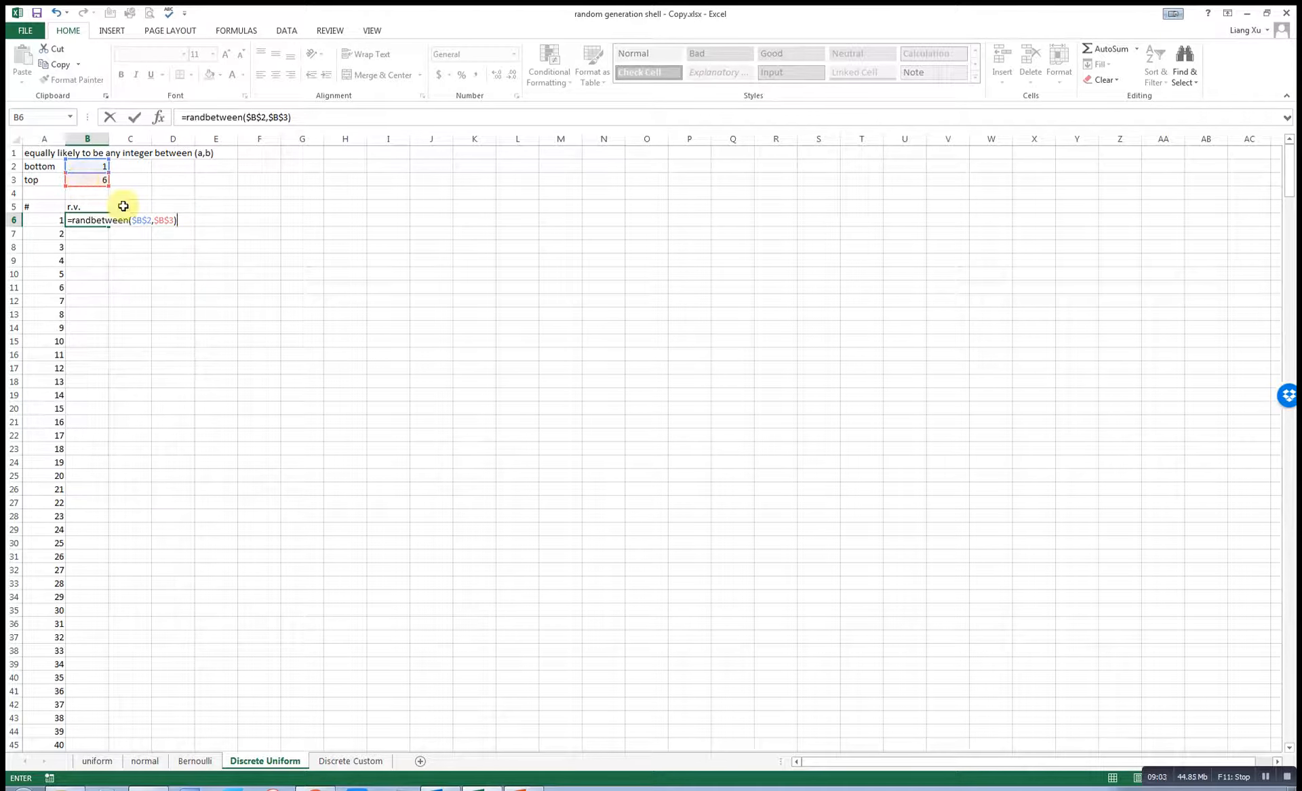
{"action": "key", "text": "Return"}
{"action": "key", "text": "Up"}
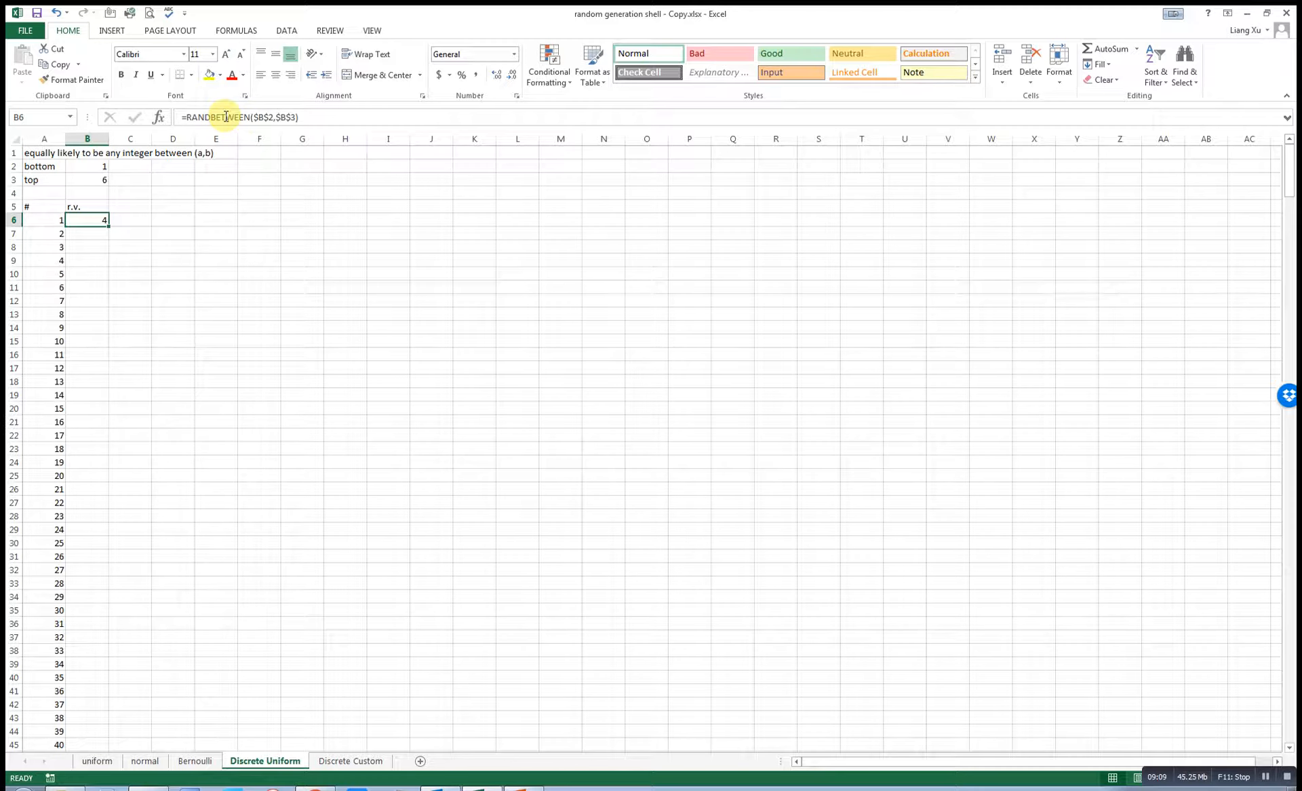
Fill the RANDBETWEEN formula from B6 down column B for all the numbered rows and look through the generated integers.
{"action": "double_click", "coordinate": [109, 225]}
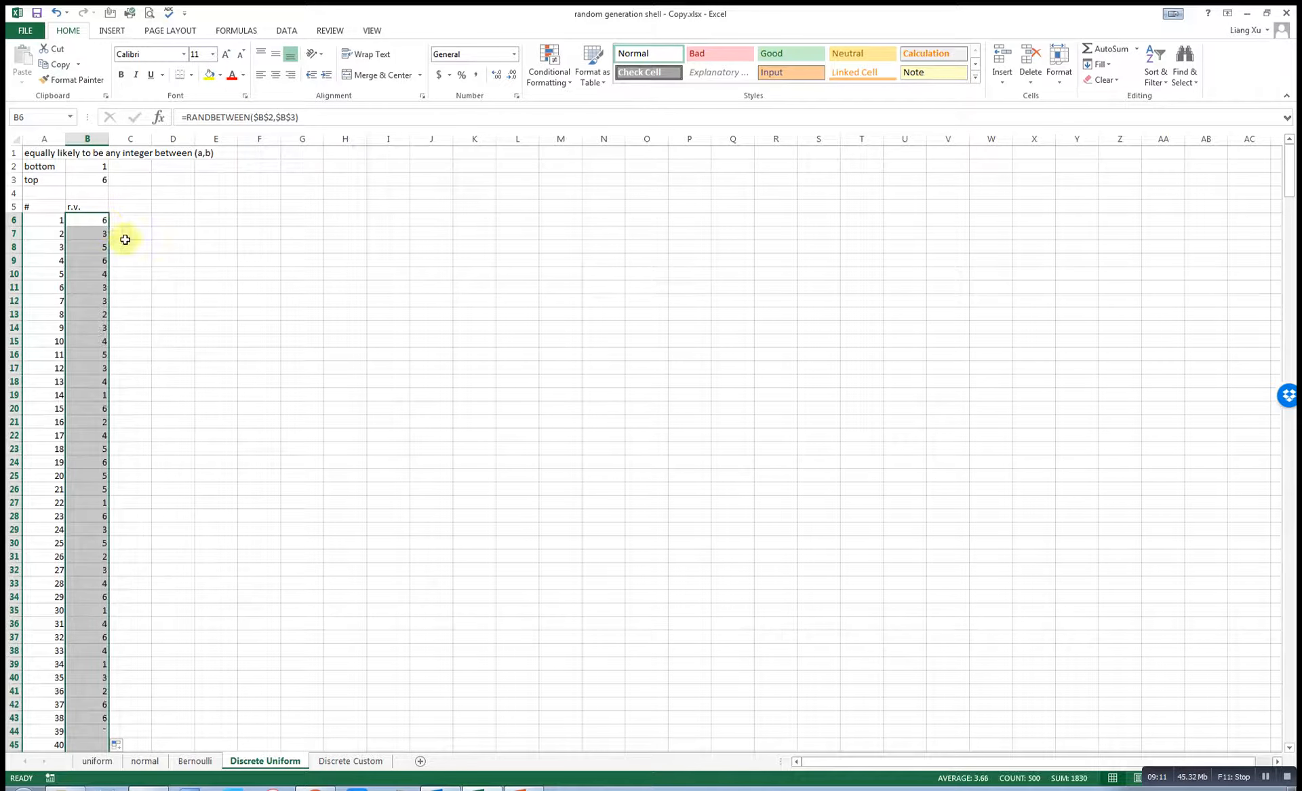
{"action": "scroll", "coordinate": [136, 411], "scroll_direction": "down", "scroll_amount": 6}
{"action": "scroll", "coordinate": [136, 410], "scroll_direction": "up", "scroll_amount": 6}
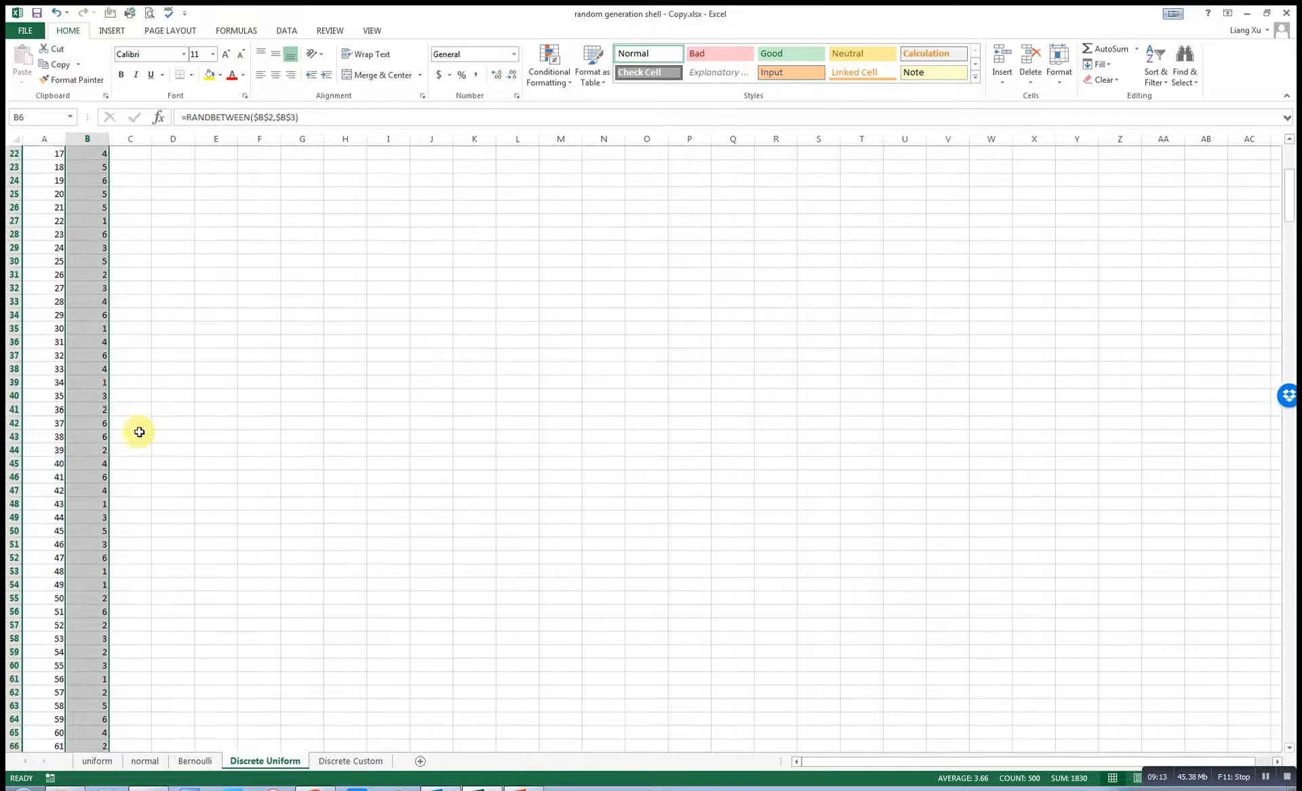
{"action": "left_click", "coordinate": [112, 30]}
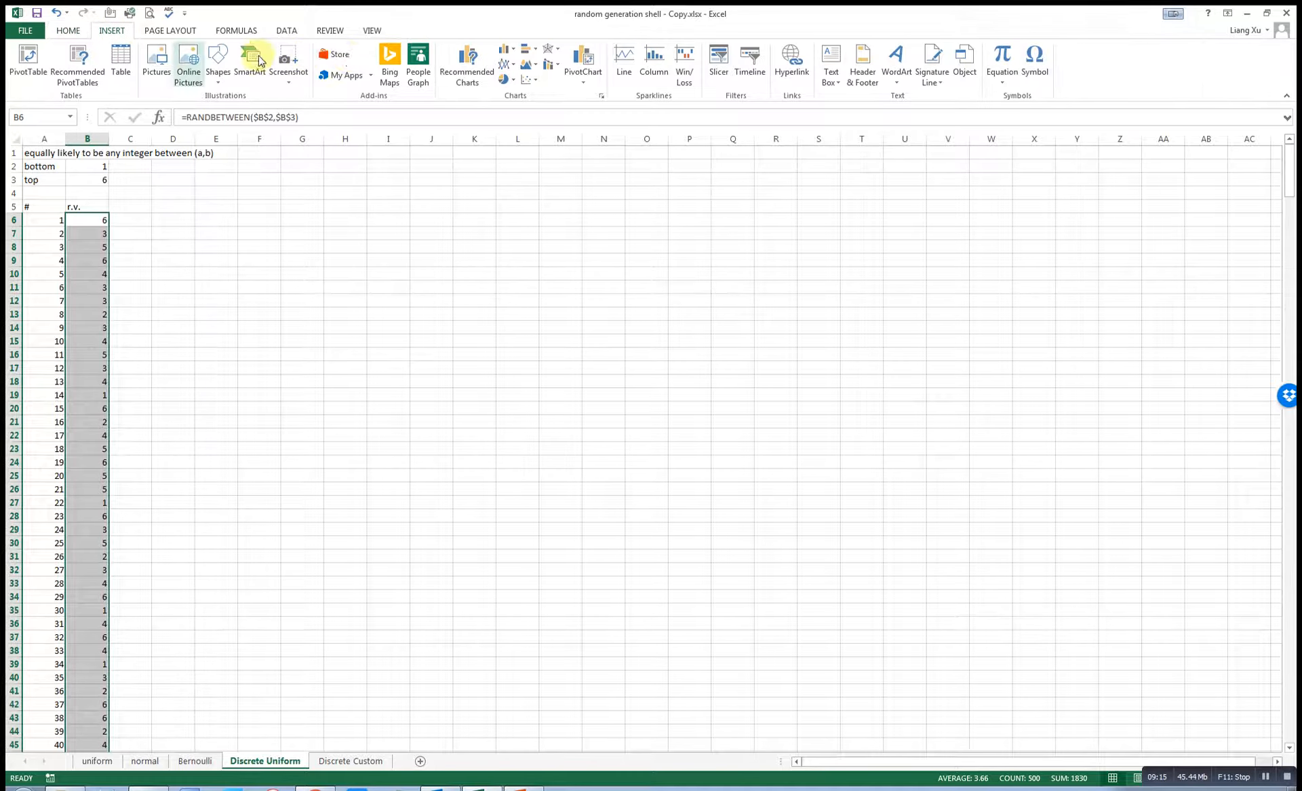
{"action": "left_click", "coordinate": [507, 48]}
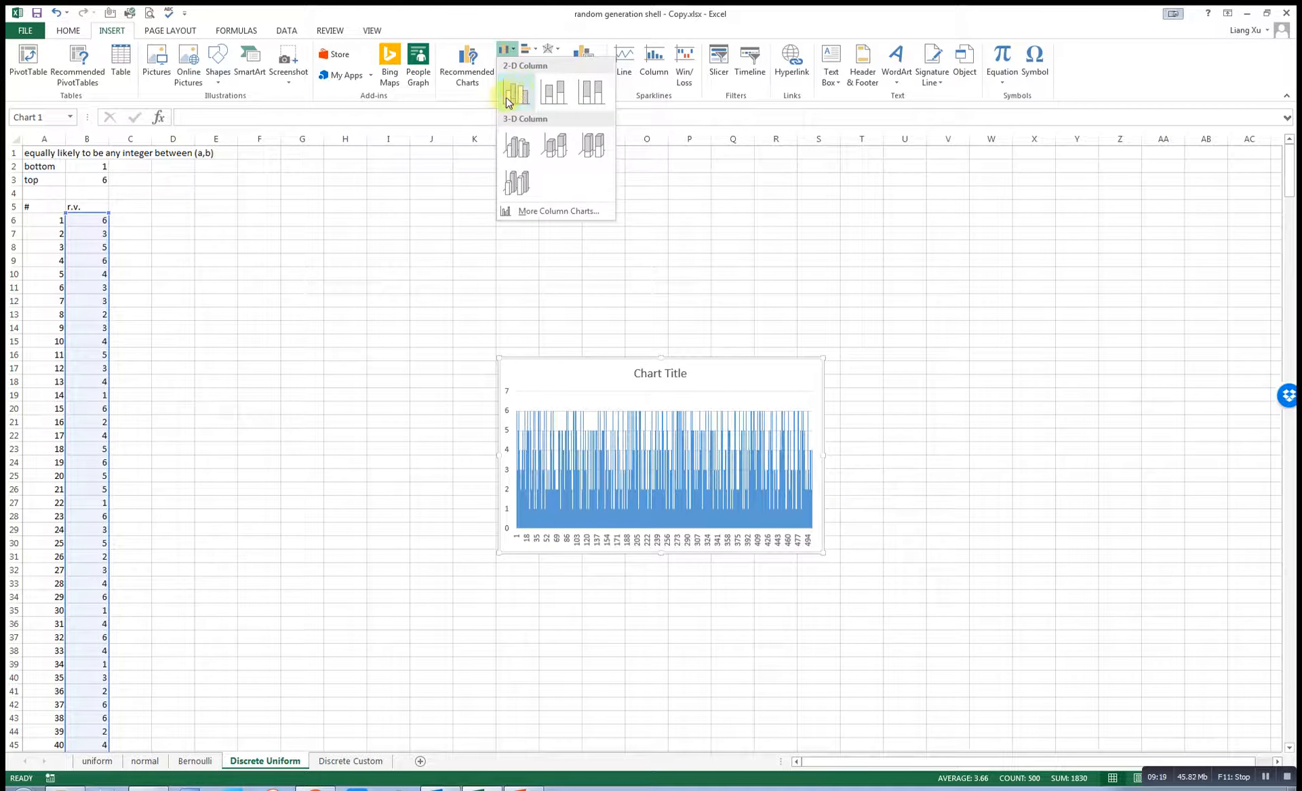
{"action": "left_click", "coordinate": [224, 261]}
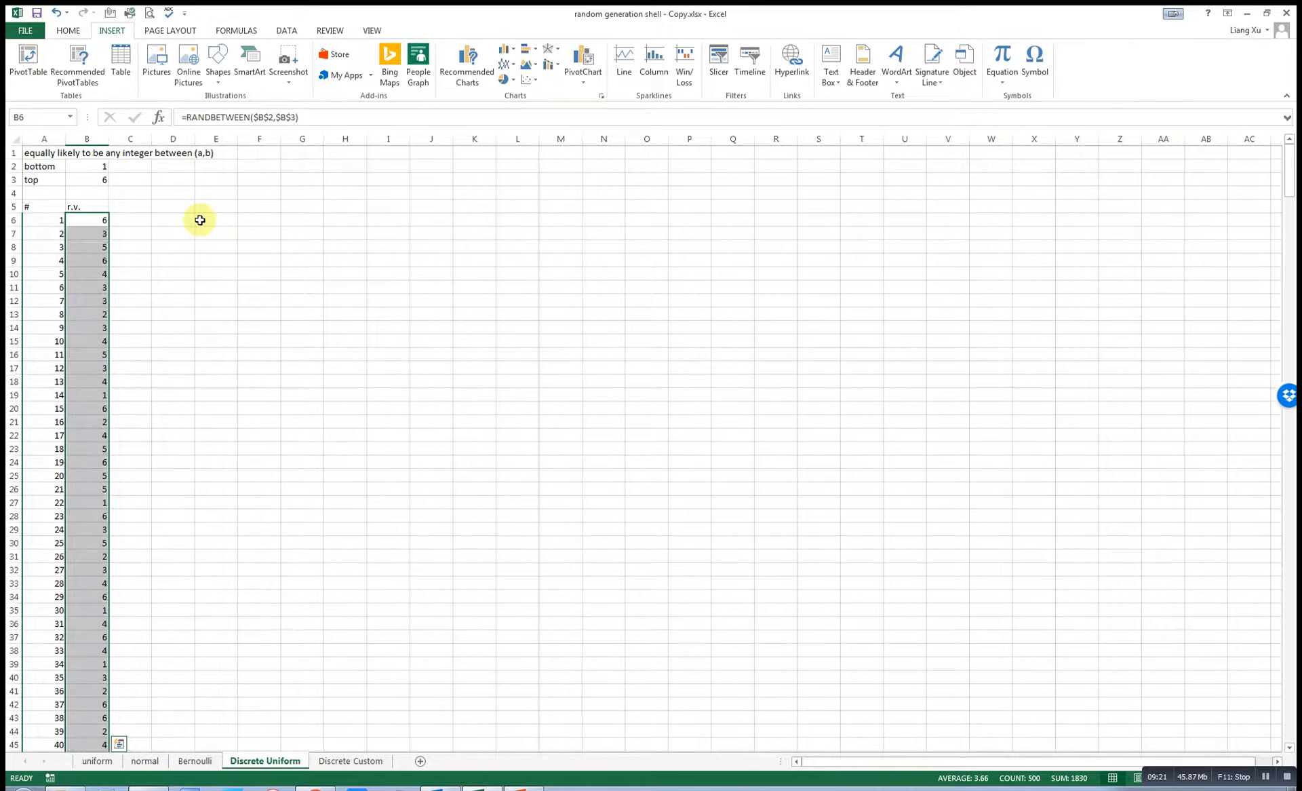
{"action": "left_click", "coordinate": [204, 218]}
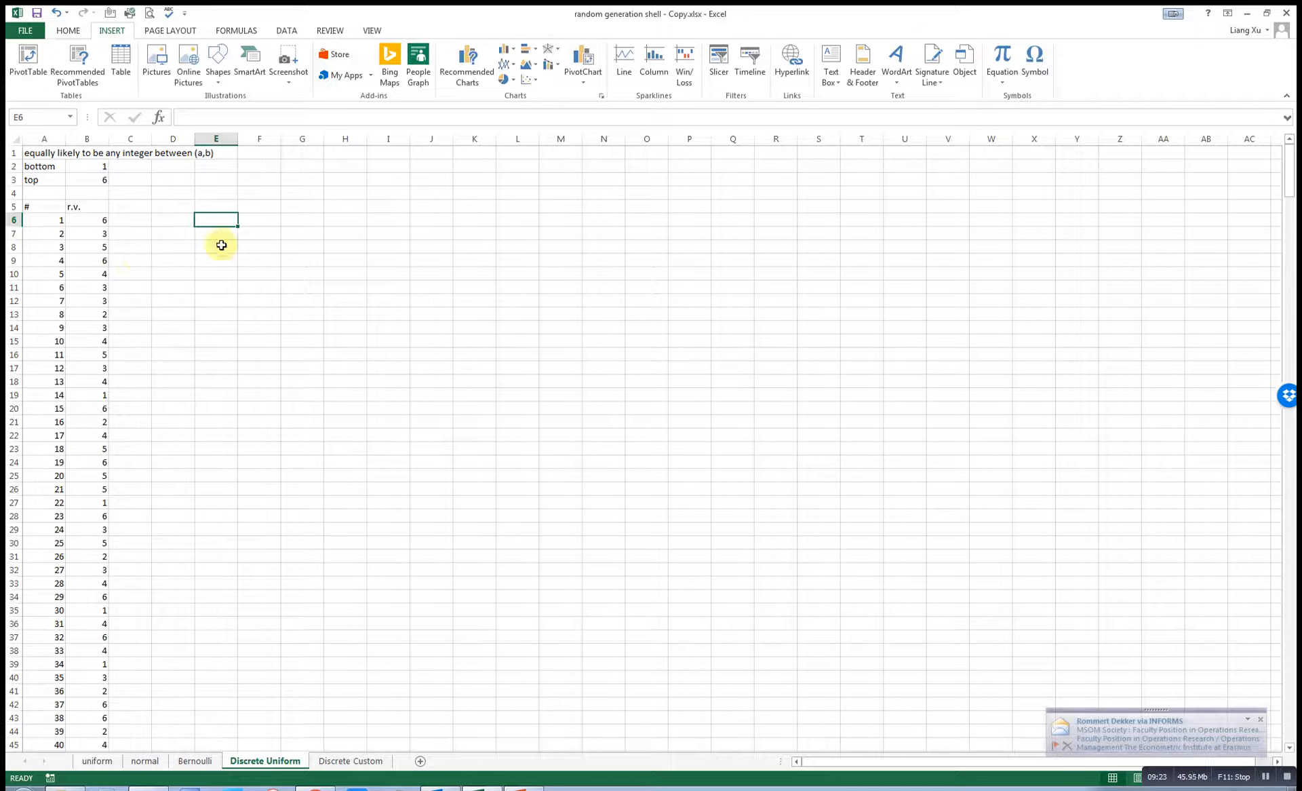
{"action": "scroll", "coordinate": [143, 430], "scroll_direction": "down", "scroll_amount": 4}
{"action": "scroll", "coordinate": [146, 440], "scroll_direction": "up", "scroll_amount": 4}
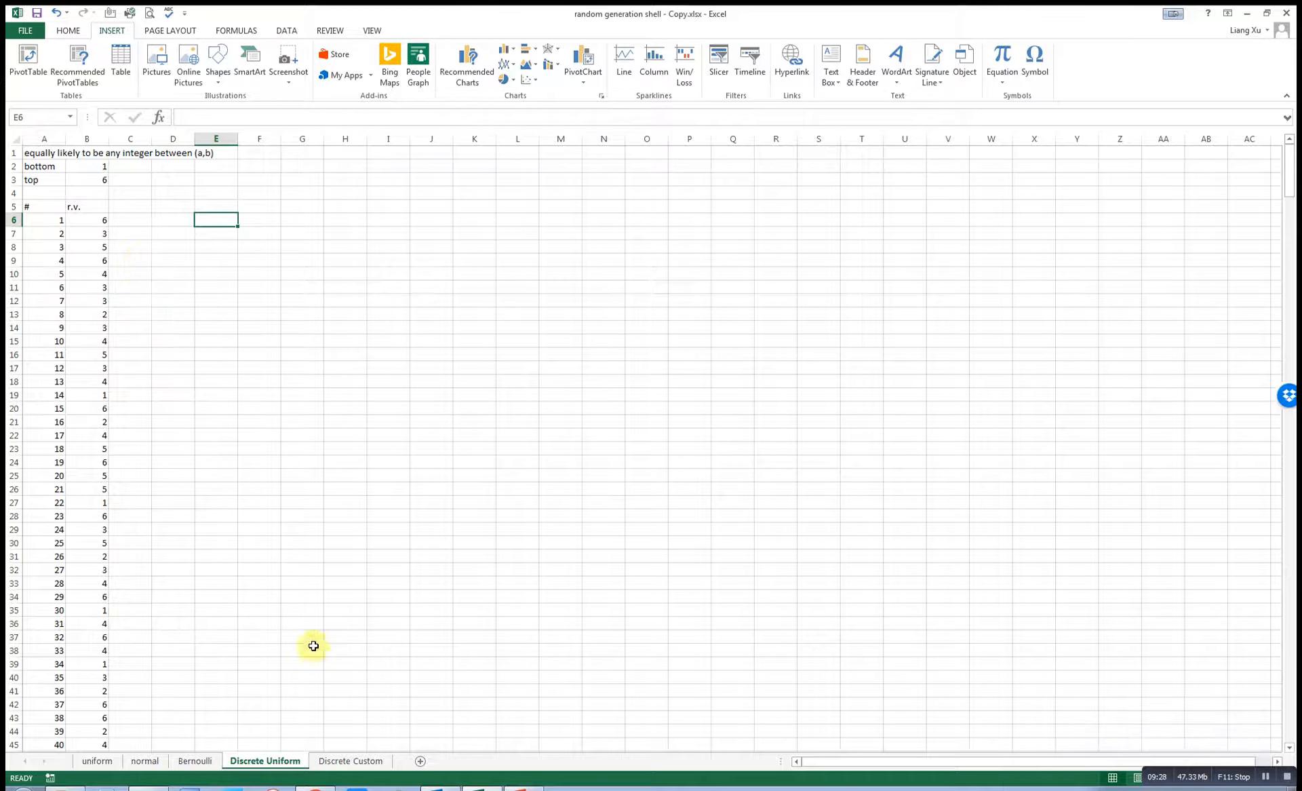
Switch to the Discrete Custom sheet and examine the x values in A4:A8 and their probabilities in B4:B8.
{"action": "left_click", "coordinate": [353, 760]}
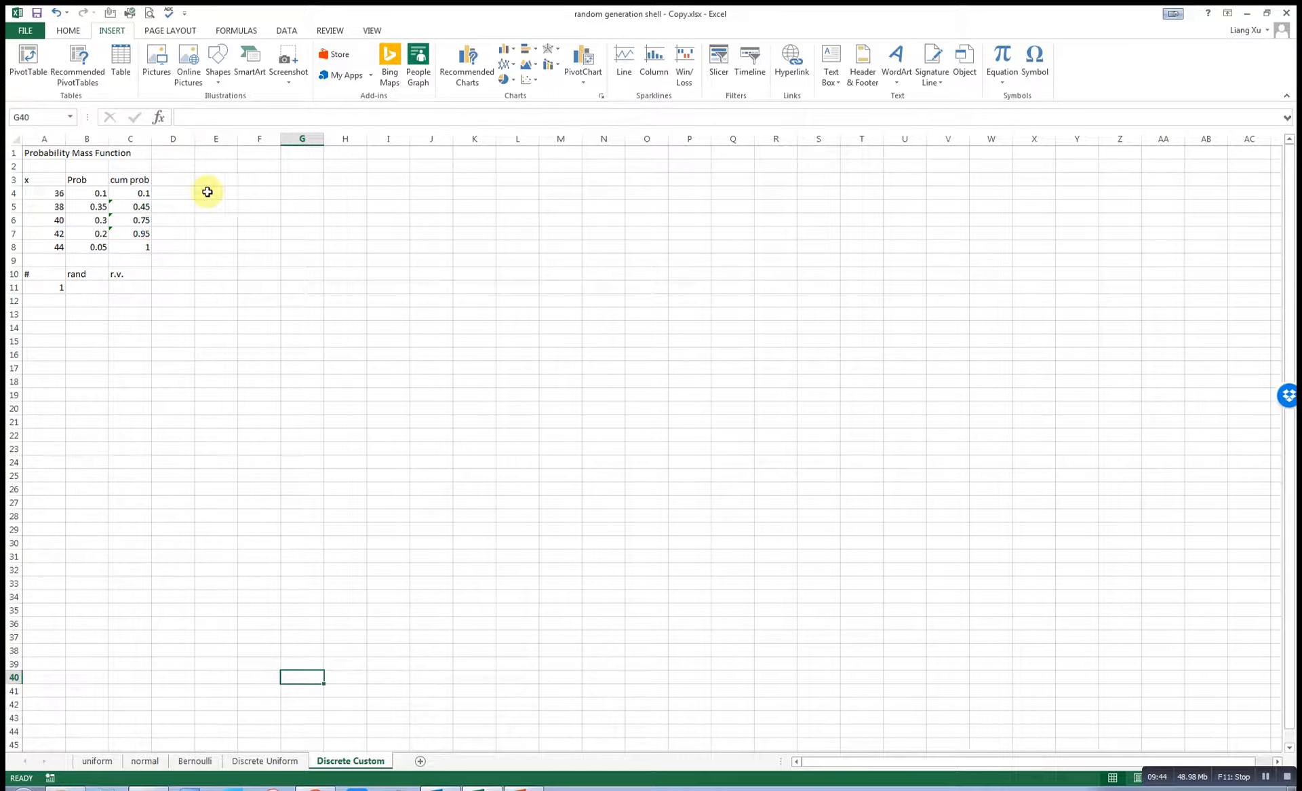
{"action": "left_click", "coordinate": [65, 194]}
{"action": "mouse_move", "coordinate": [65, 194]}
{"action": "left_mouse_down"}
{"action": "mouse_move", "coordinate": [80, 196]}
{"action": "mouse_move", "coordinate": [48, 193]}
{"action": "left_mouse_up"}
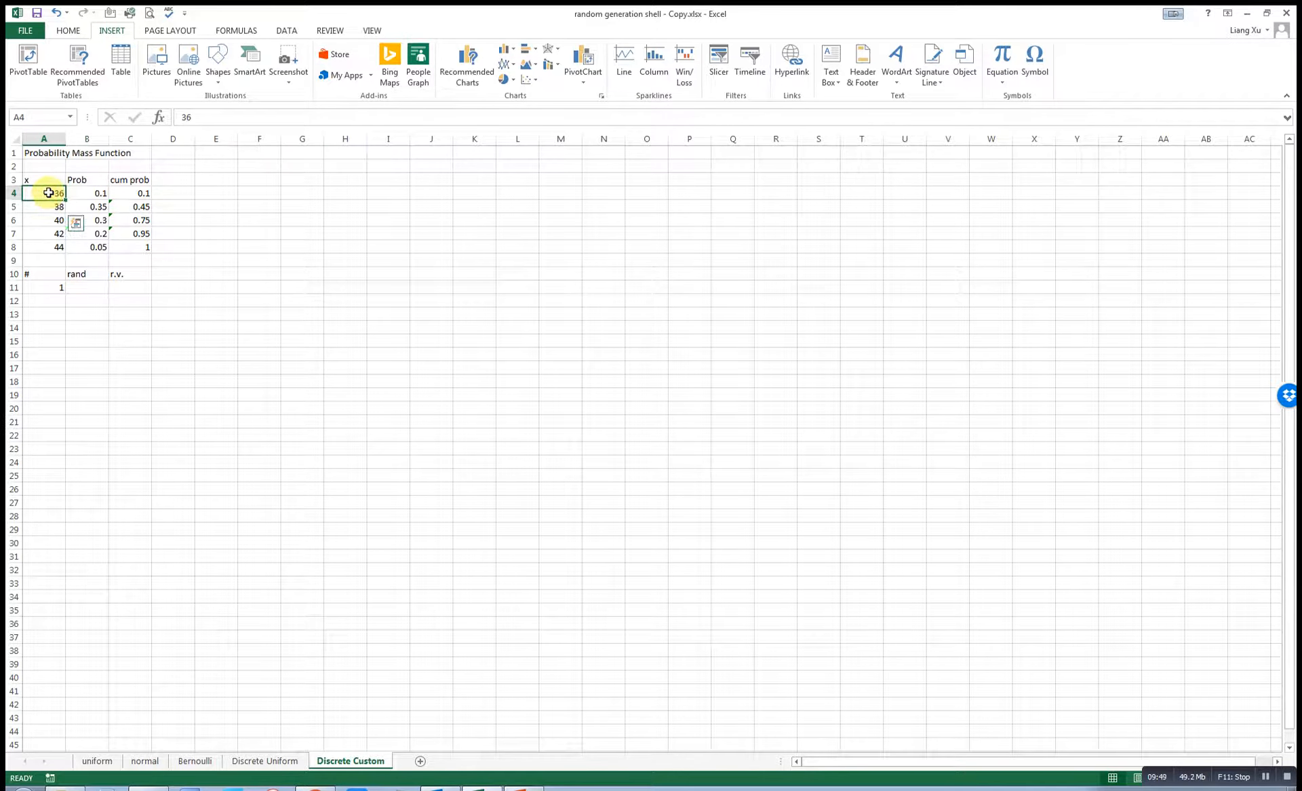
{"action": "left_click_drag", "start_coordinate": [45, 193], "coordinate": [49, 246]}
{"action": "left_click_drag", "start_coordinate": [84, 192], "coordinate": [92, 246]}
{"action": "left_click", "coordinate": [82, 194]}
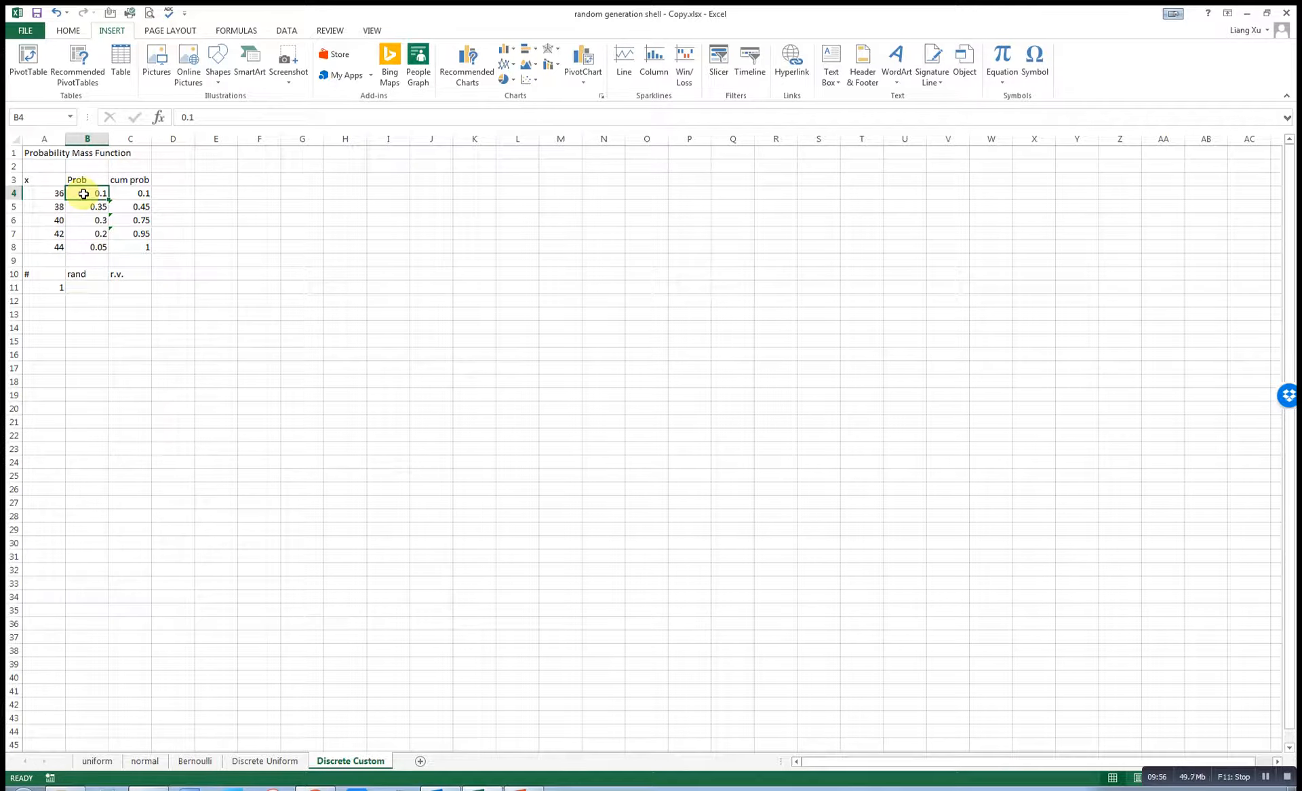
{"action": "left_click", "coordinate": [48, 194]}
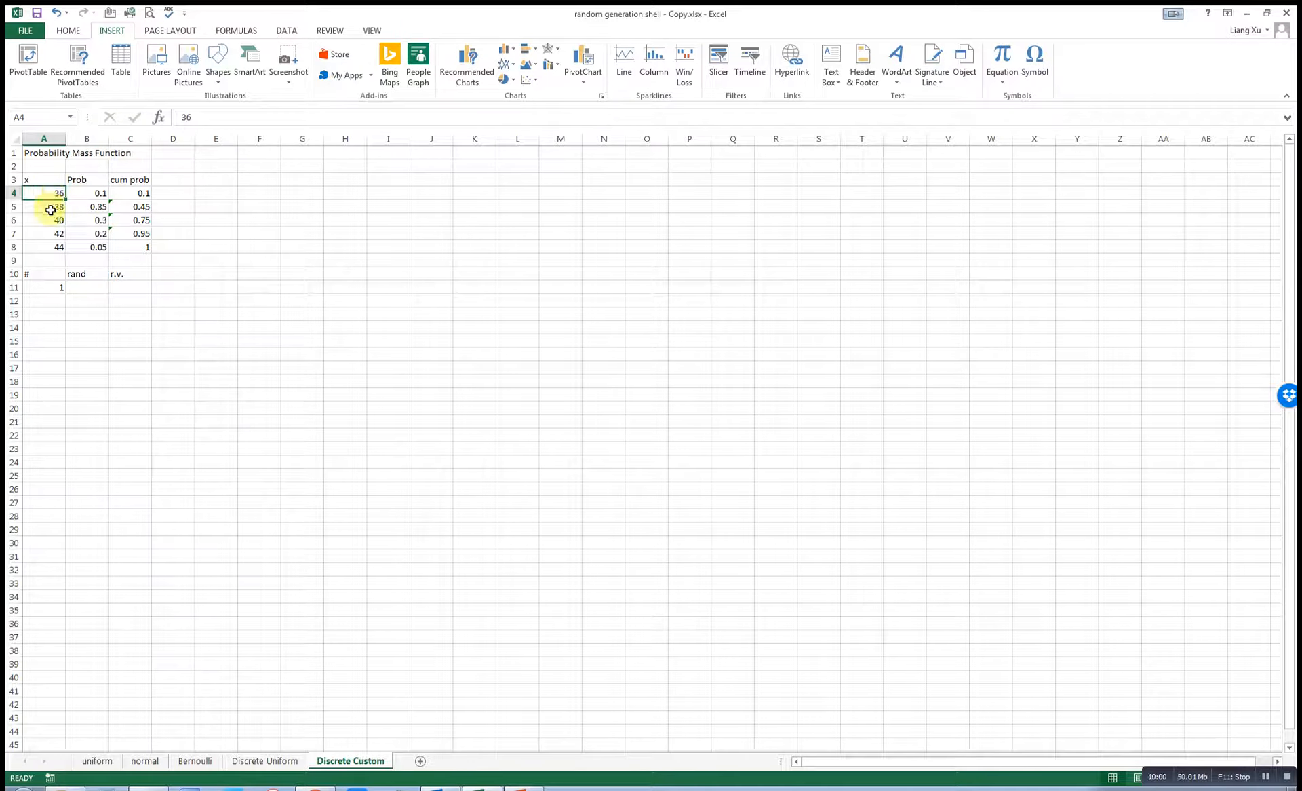
Look at the last x value in A8 and its probability in B8.
{"action": "left_click", "coordinate": [97, 248]}
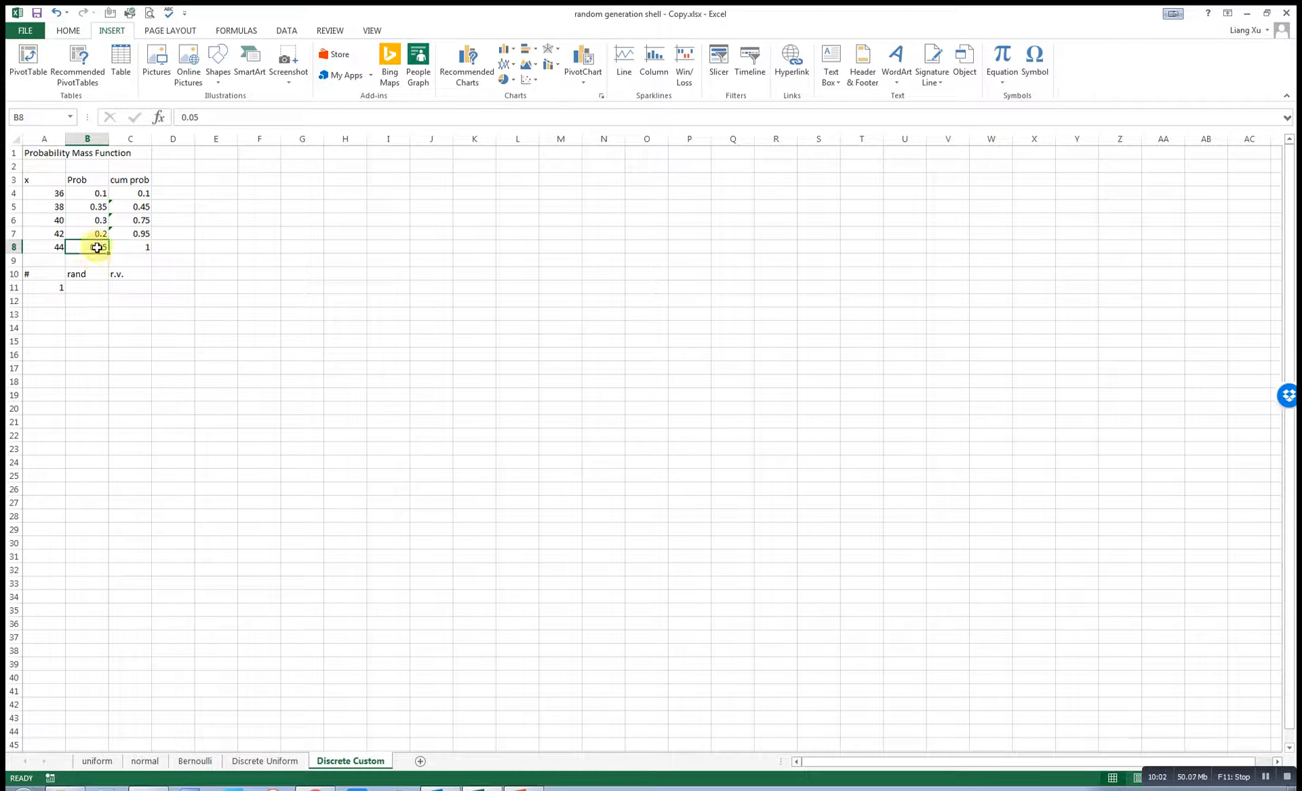
{"action": "left_click", "coordinate": [53, 247]}
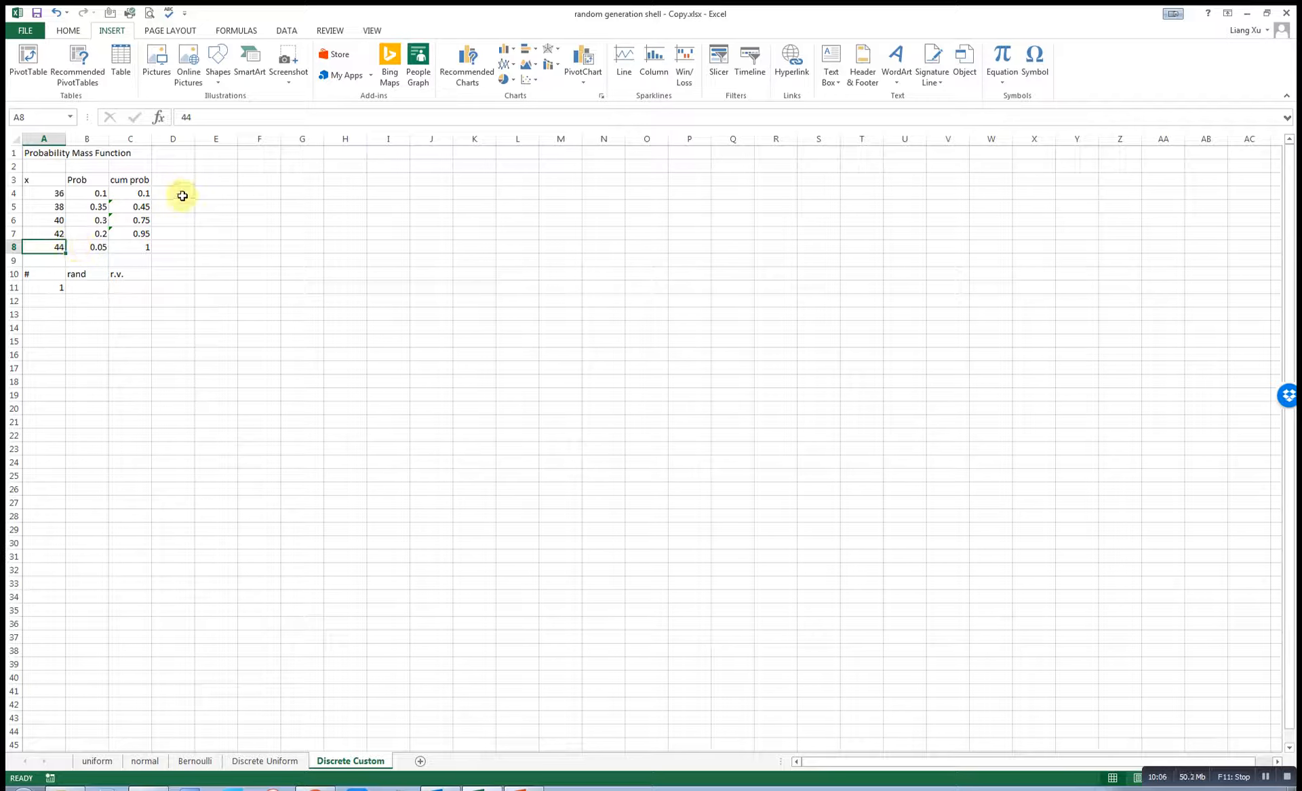
{"action": "left_click", "coordinate": [227, 188]}
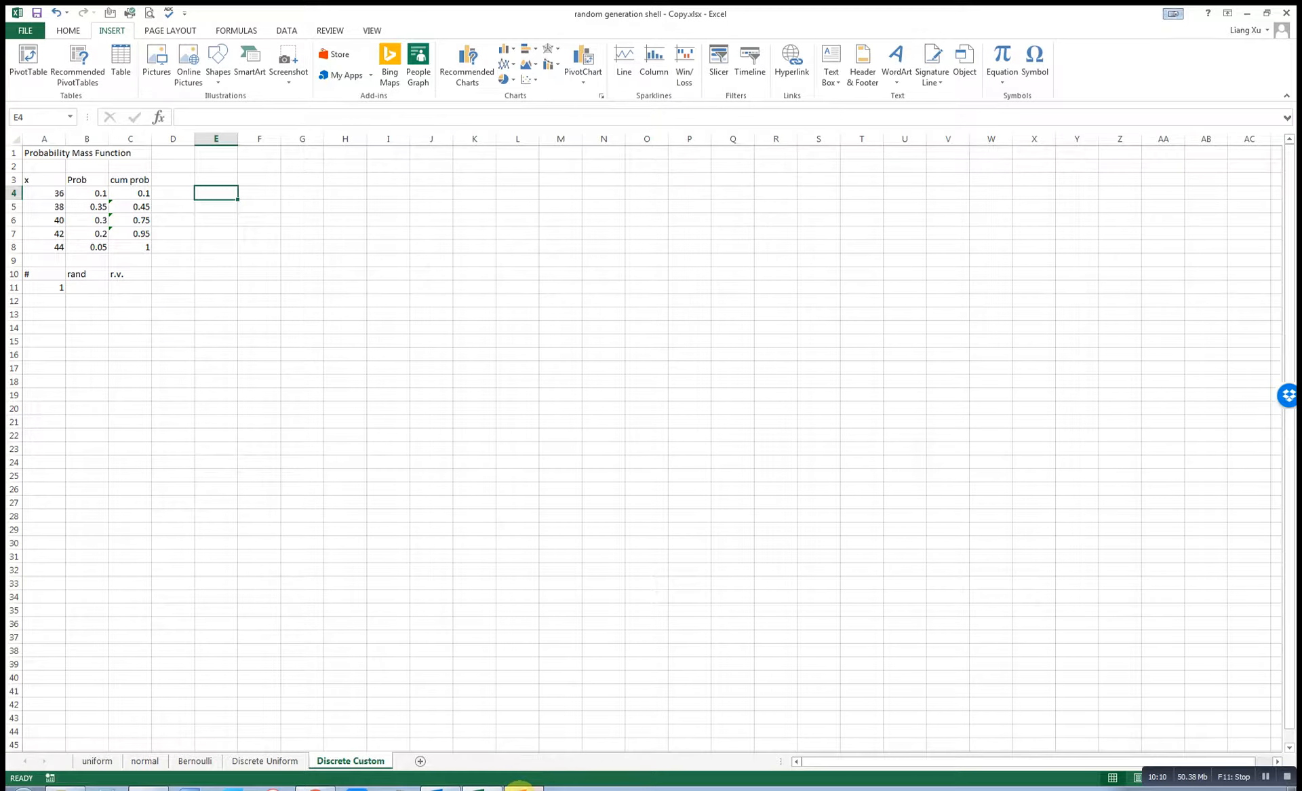
Switch to PowerPoint and look through the remaining slides of 15 Simulation I.pptx for the discrete distribution method.
{"action": "left_click", "coordinate": [523, 787]}
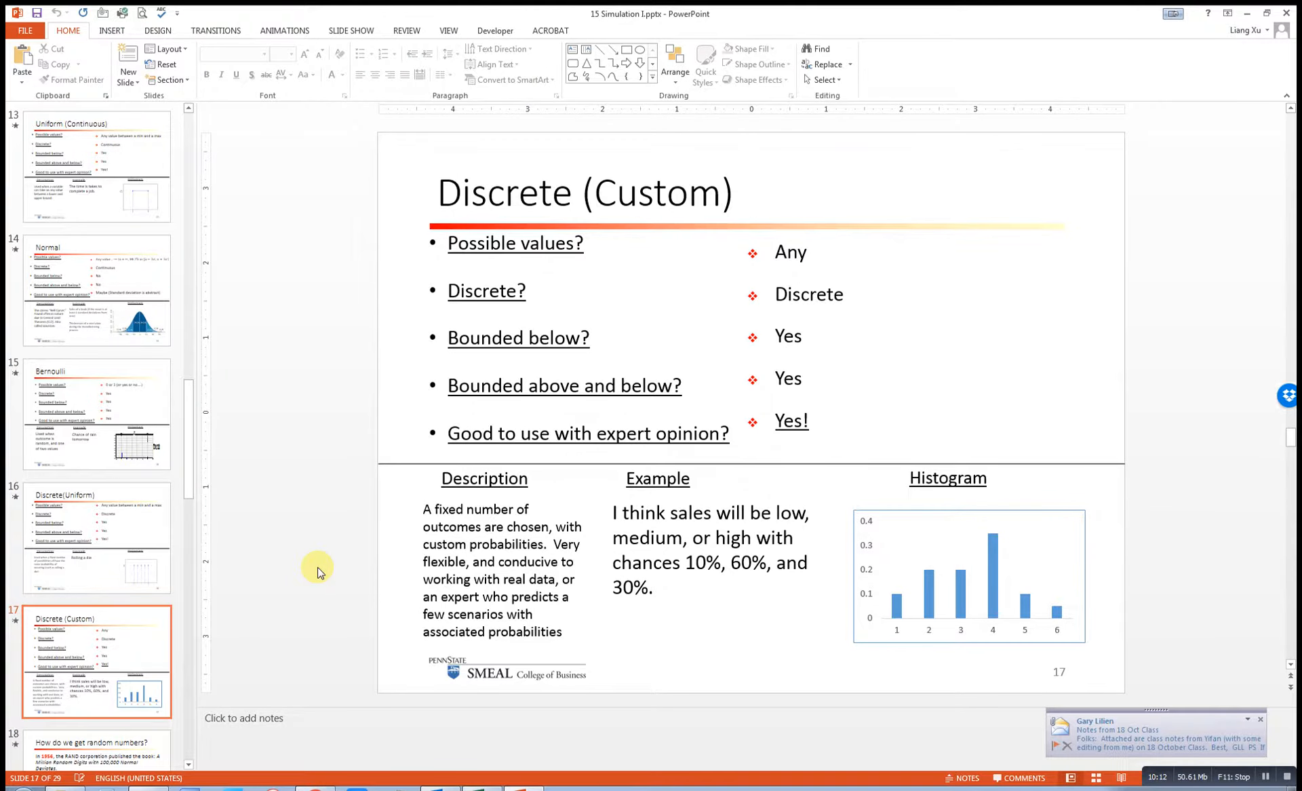
{"action": "scroll", "coordinate": [319, 572], "scroll_direction": "down", "scroll_amount": 8}
{"action": "scroll", "coordinate": [318, 571], "scroll_direction": "down", "scroll_amount": 4}
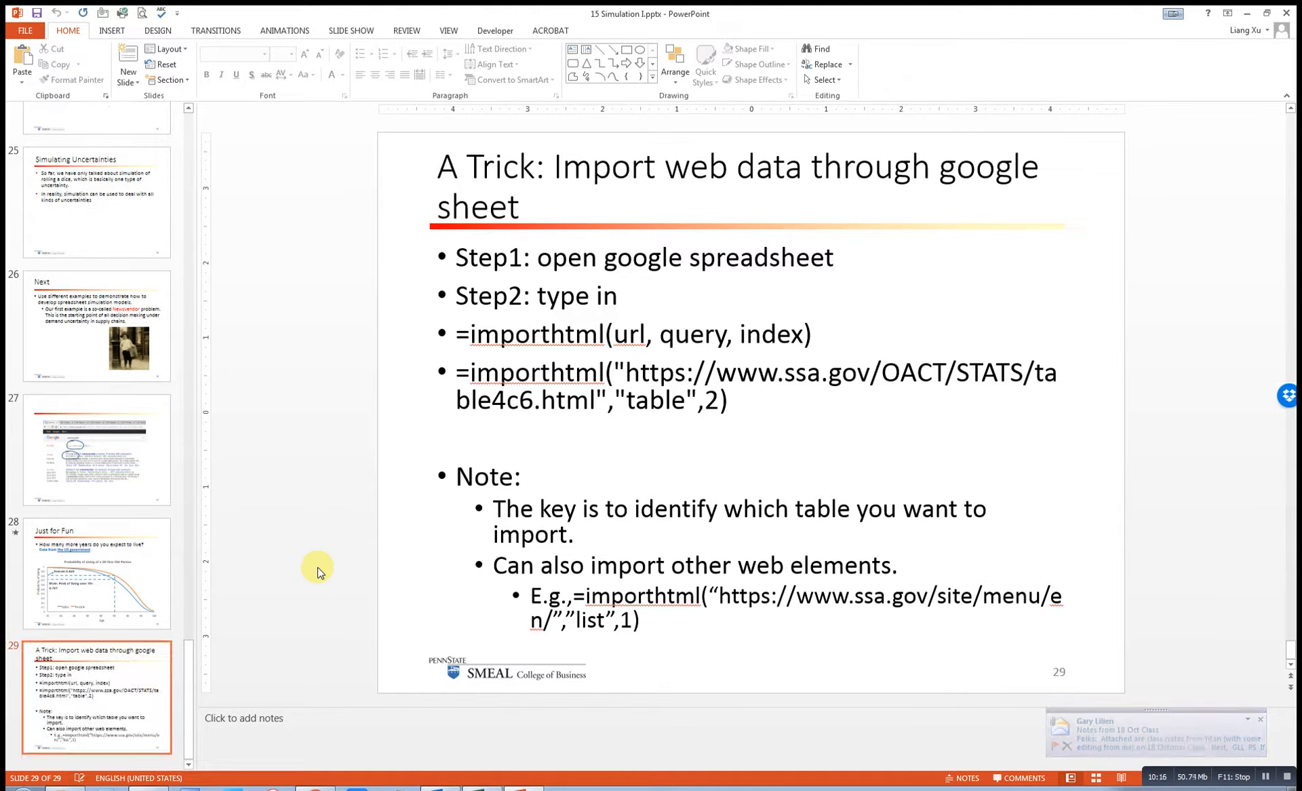
Open the 16 Simulation II.pptx presentation from the 16 Simulation II folder inside the Lecture folder.
{"action": "left_click", "coordinate": [99, 785]}
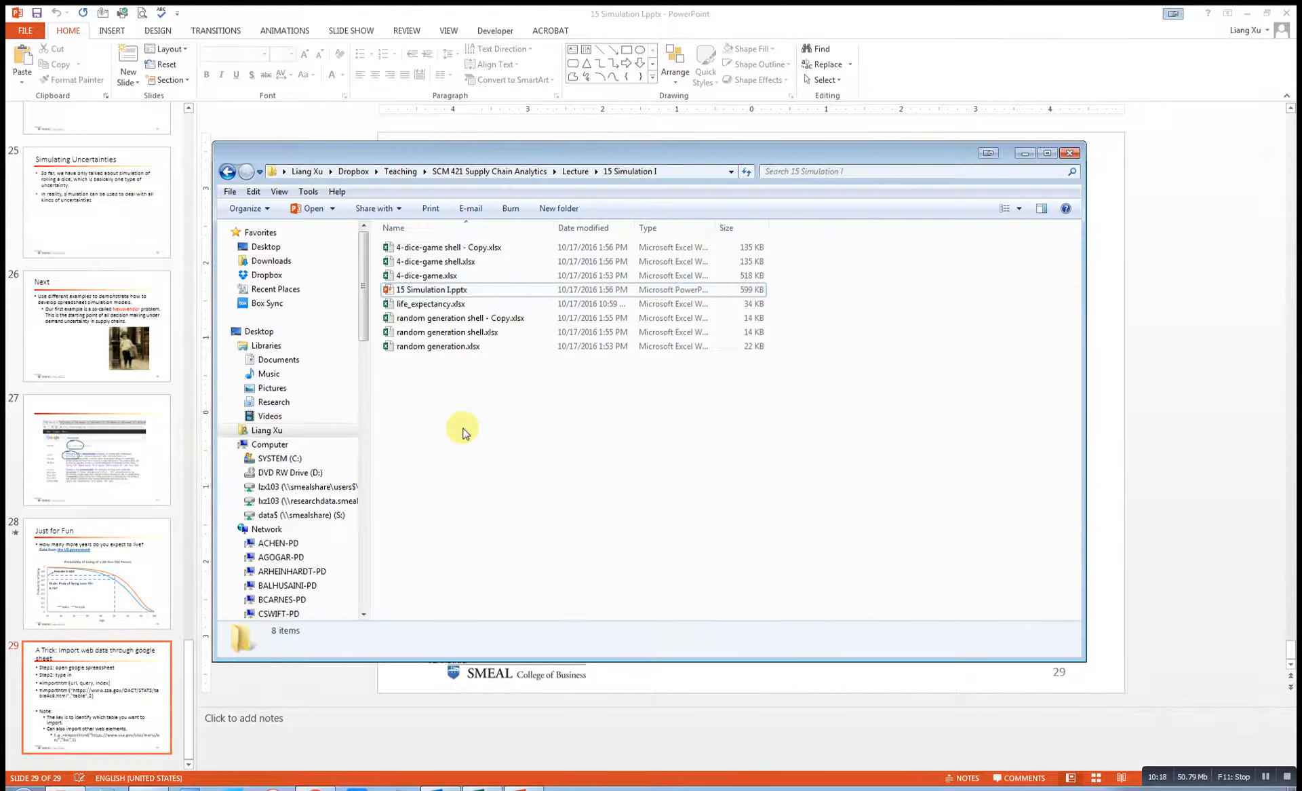
{"action": "left_click", "coordinate": [576, 172]}
{"action": "left_click", "coordinate": [451, 461]}
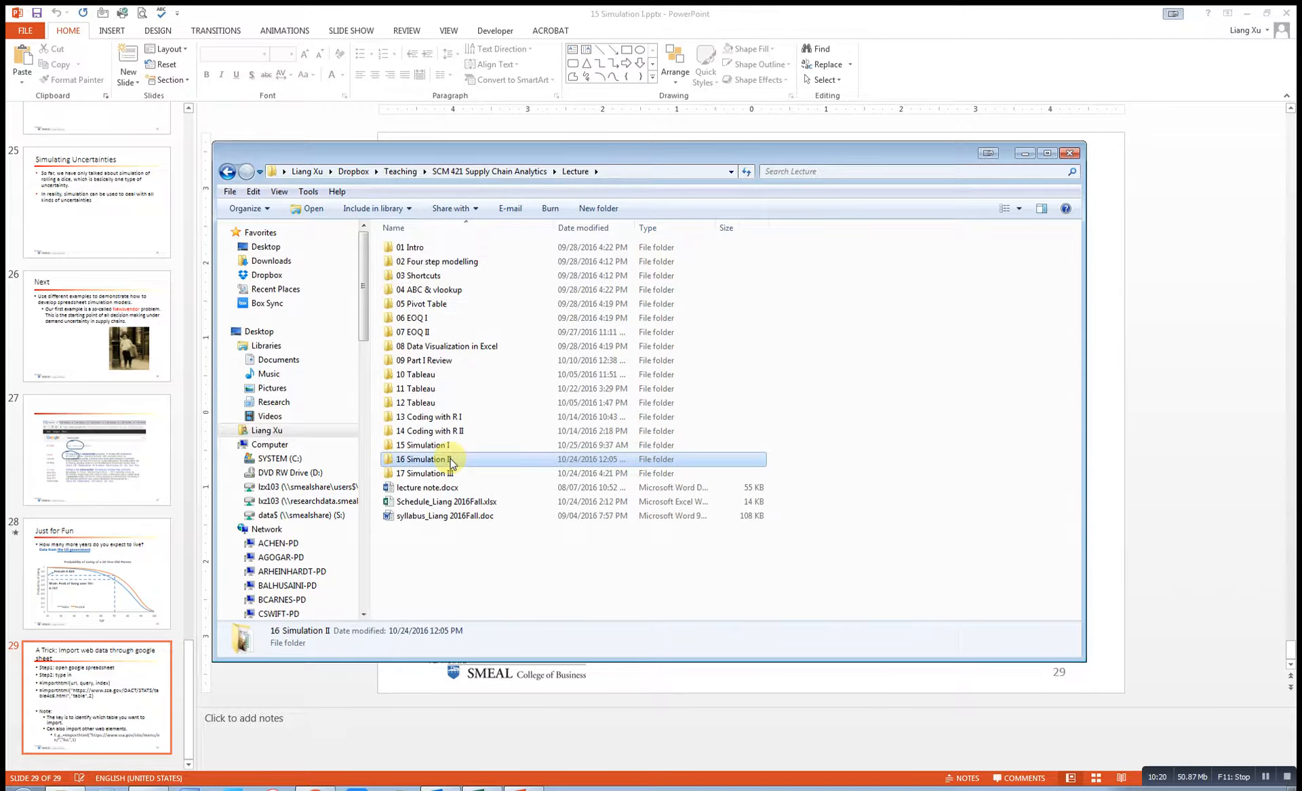
{"action": "double_click", "coordinate": [451, 459]}
{"action": "double_click", "coordinate": [450, 250]}
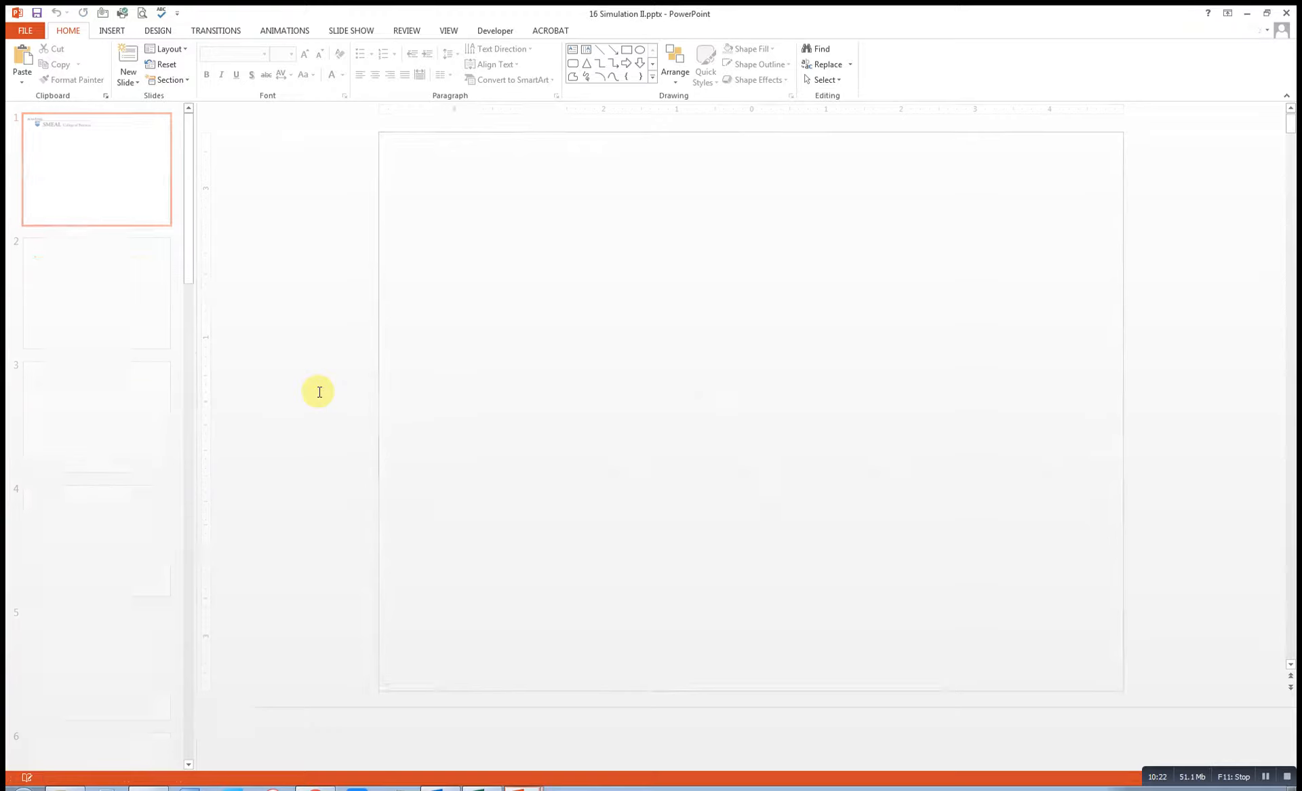
Find the "Generate Discrete Distribution: Multiple Outcomes" slide and examine how each demand value's probability maps to a segment between 0 and 1.
{"action": "scroll", "coordinate": [319, 392], "scroll_direction": "down", "scroll_amount": 6}
{"action": "scroll", "coordinate": [319, 393], "scroll_direction": "down", "scroll_amount": 5}
{"action": "scroll", "coordinate": [319, 397], "scroll_direction": "down", "scroll_amount": 4}
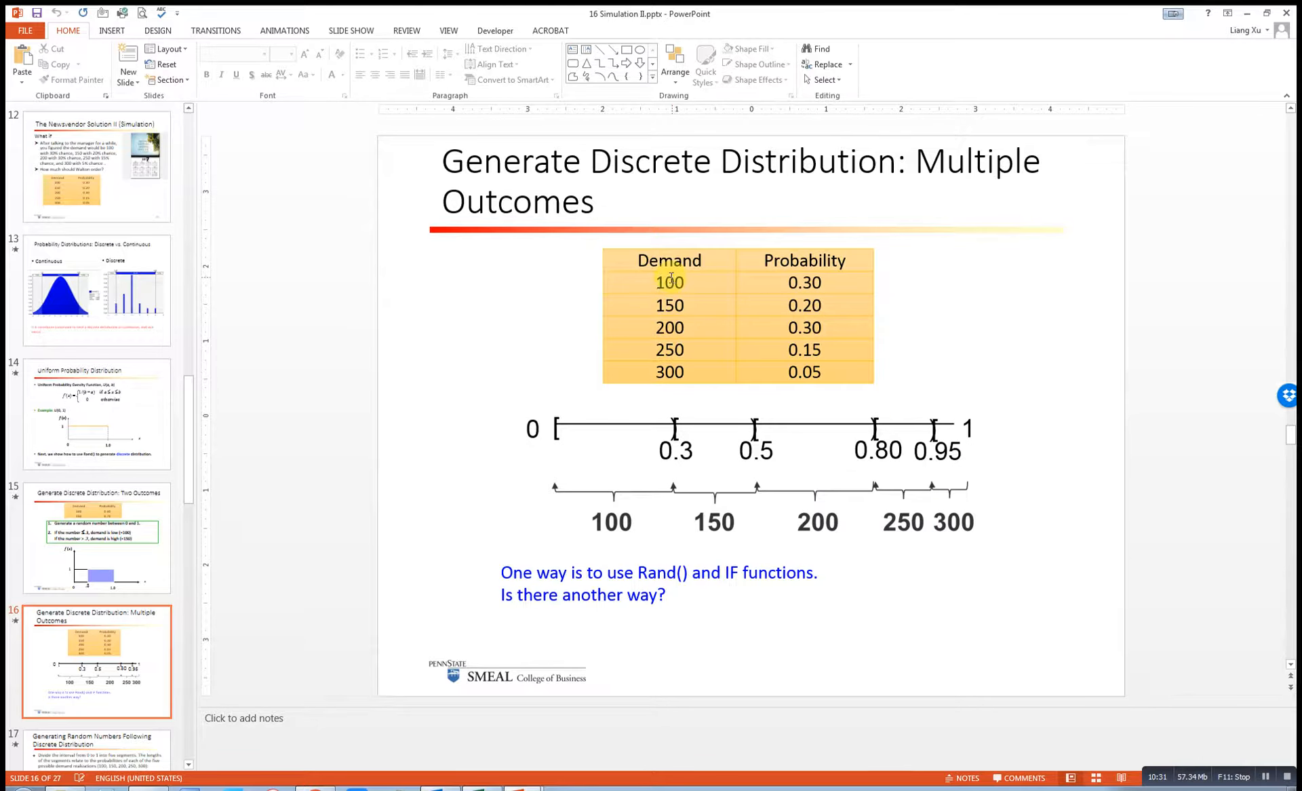
{"action": "mouse_move", "coordinate": [660, 282]}
{"action": "left_mouse_down"}
{"action": "mouse_move", "coordinate": [808, 282]}
{"action": "mouse_move", "coordinate": [677, 283]}
{"action": "left_mouse_up"}
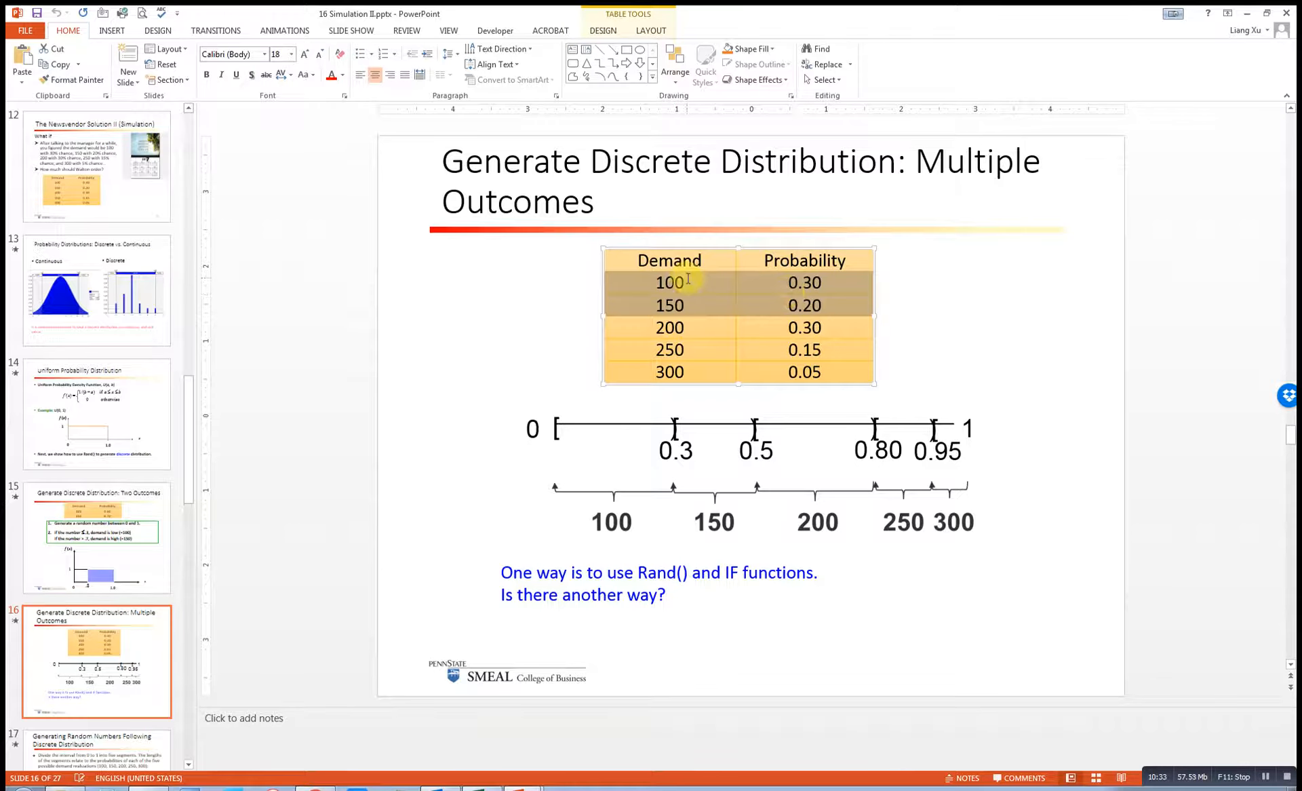
{"action": "left_click", "coordinate": [681, 282]}
{"action": "left_click", "coordinate": [806, 281]}
{"action": "left_click_drag", "start_coordinate": [666, 282], "coordinate": [687, 283]}
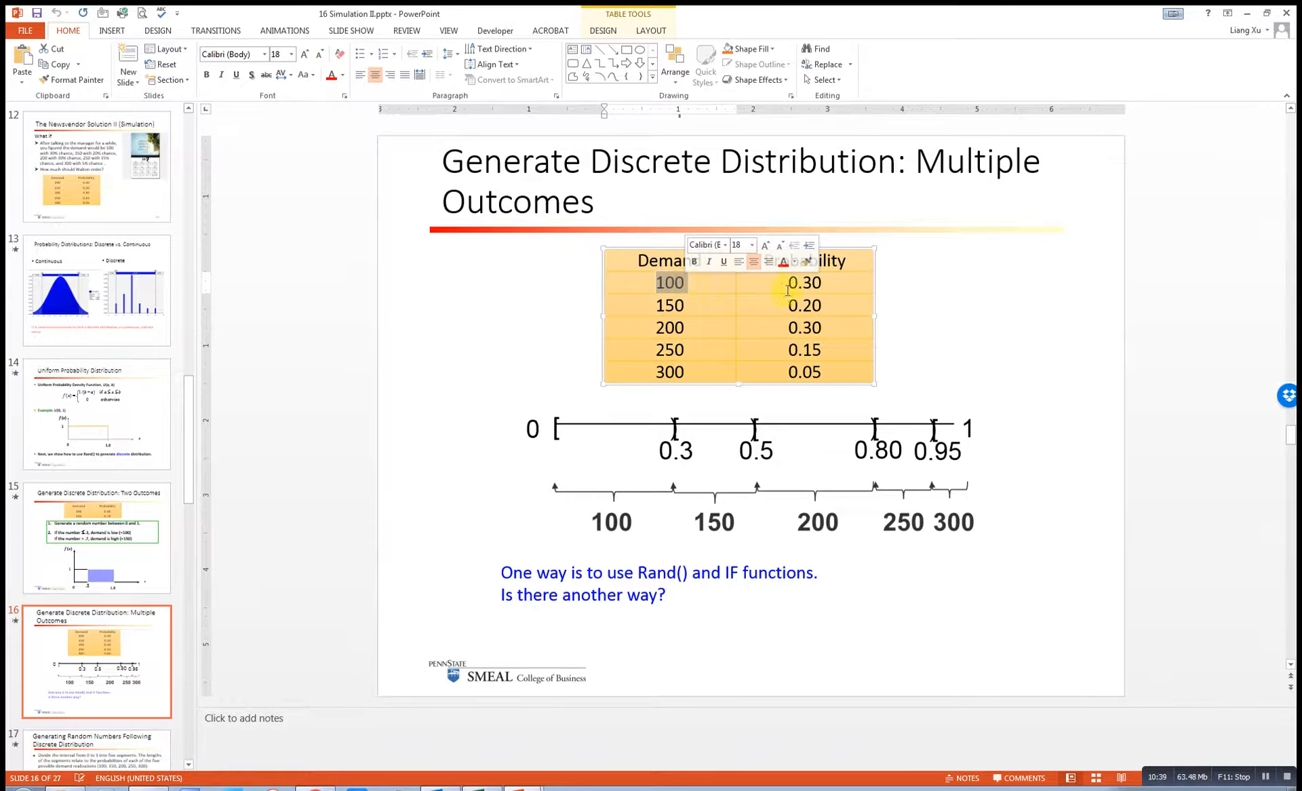
{"action": "left_click", "coordinate": [803, 304]}
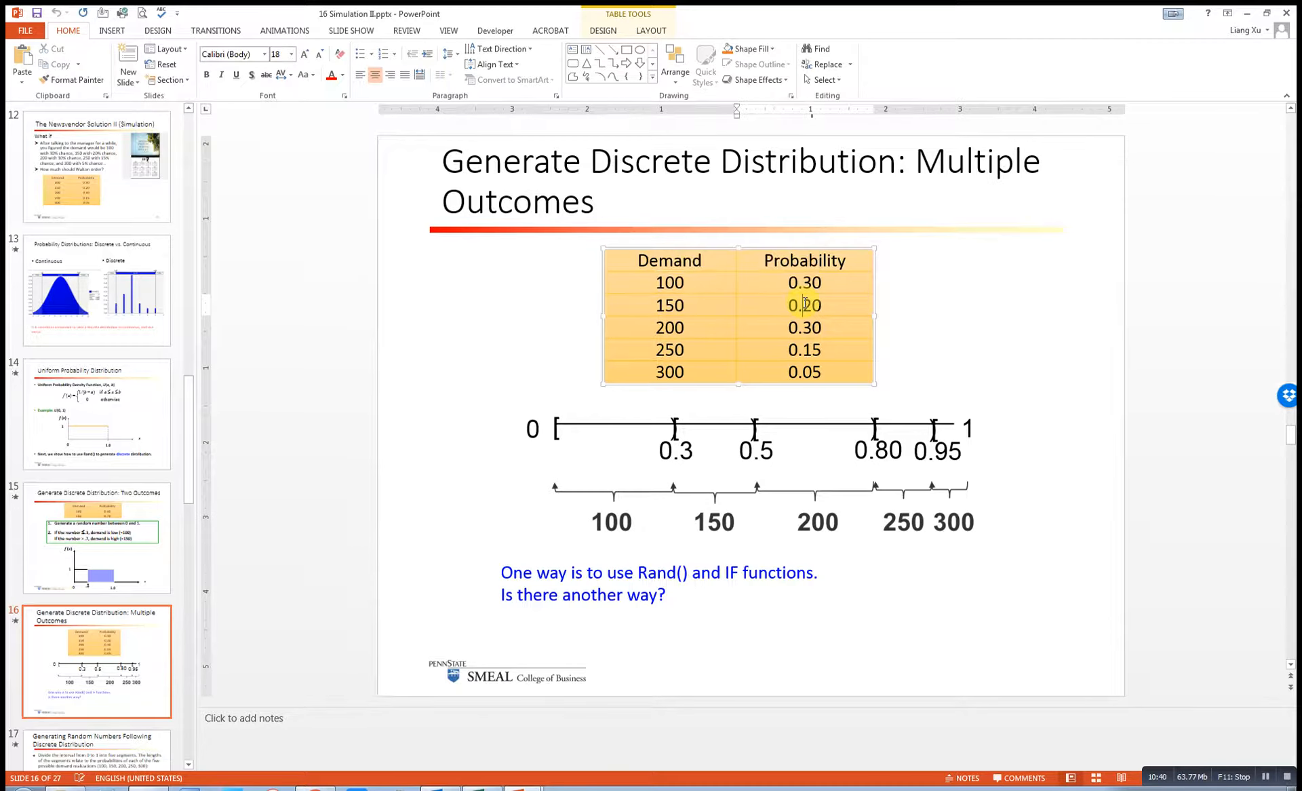
{"action": "left_click", "coordinate": [676, 305]}
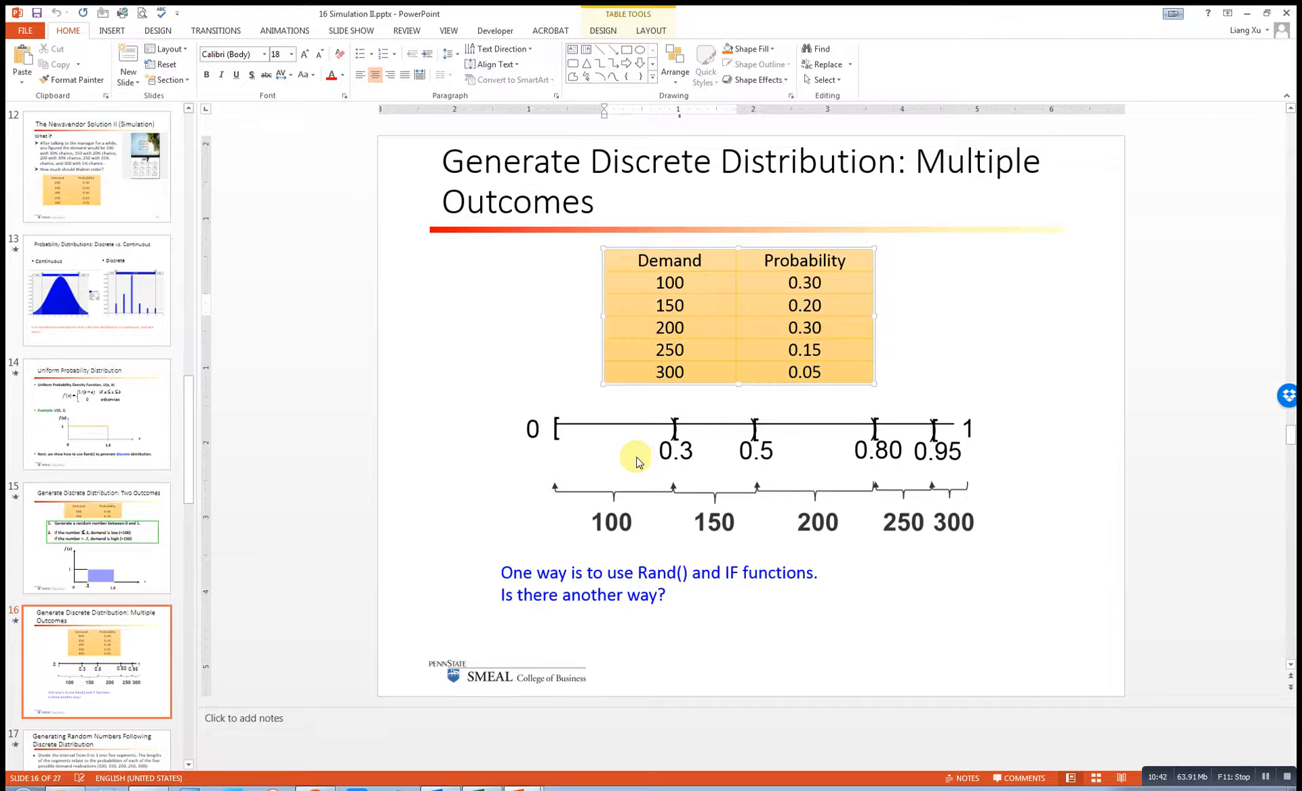
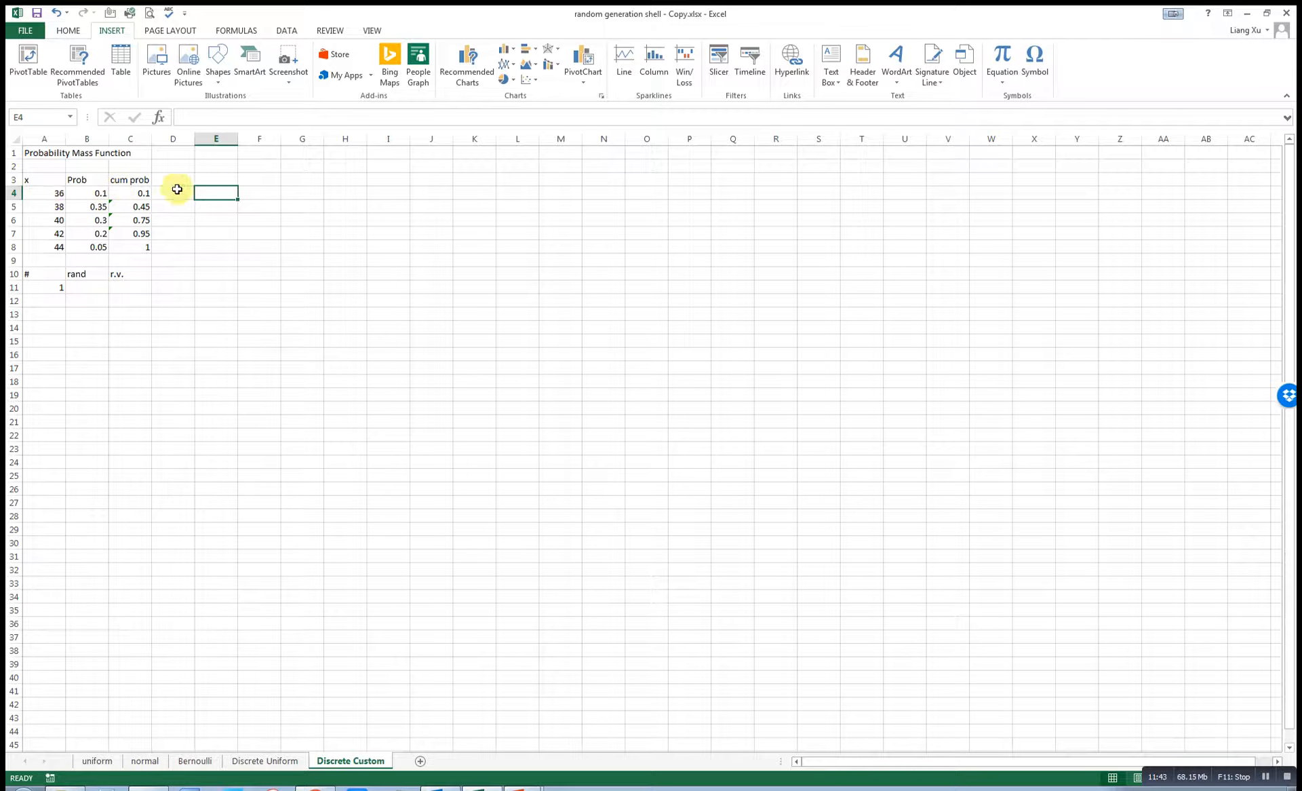
Back on Excel's Discrete Custom sheet, enter the heading "Vlookup table" in F3, beside the probability mass function table.
{"action": "left_click_drag", "start_coordinate": [47, 183], "coordinate": [90, 244]}
{"action": "left_click", "coordinate": [216, 193]}
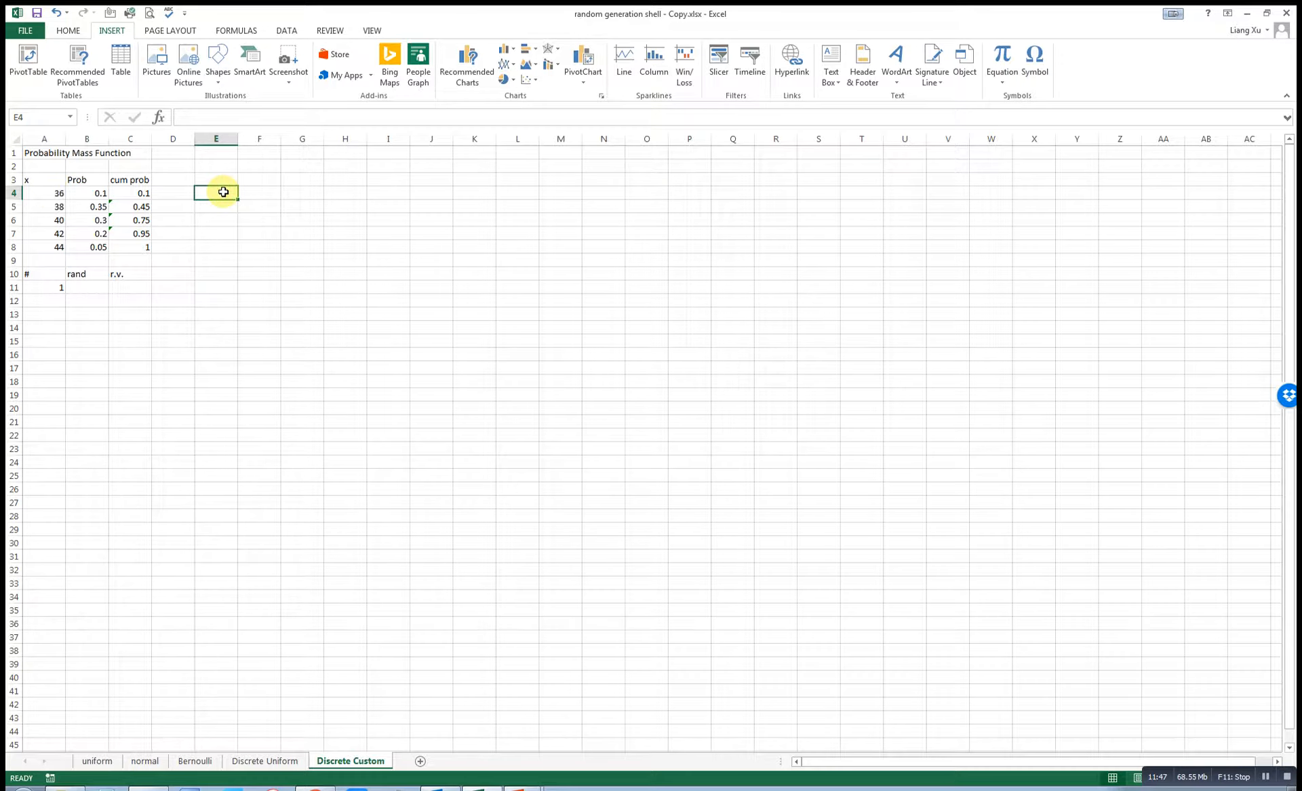
{"action": "left_click", "coordinate": [55, 194]}
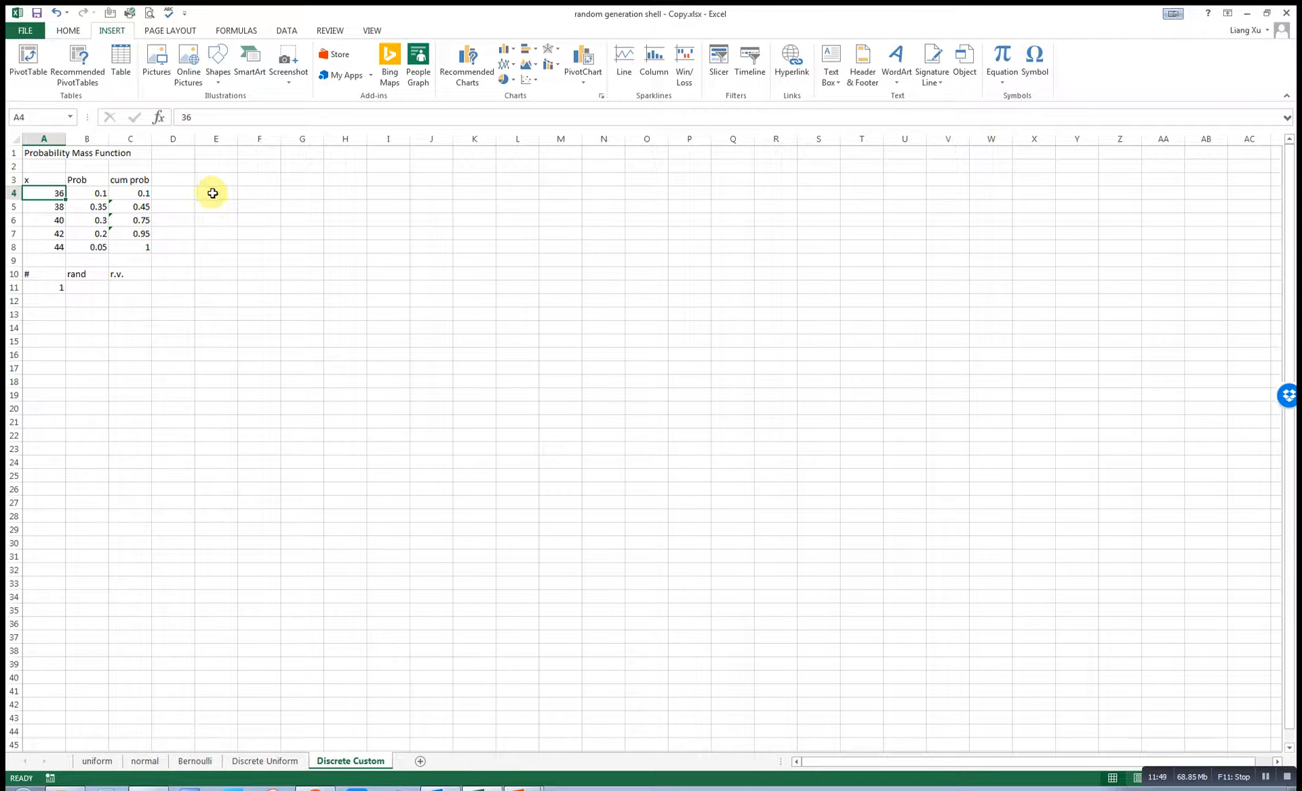
{"action": "left_click", "coordinate": [251, 180]}
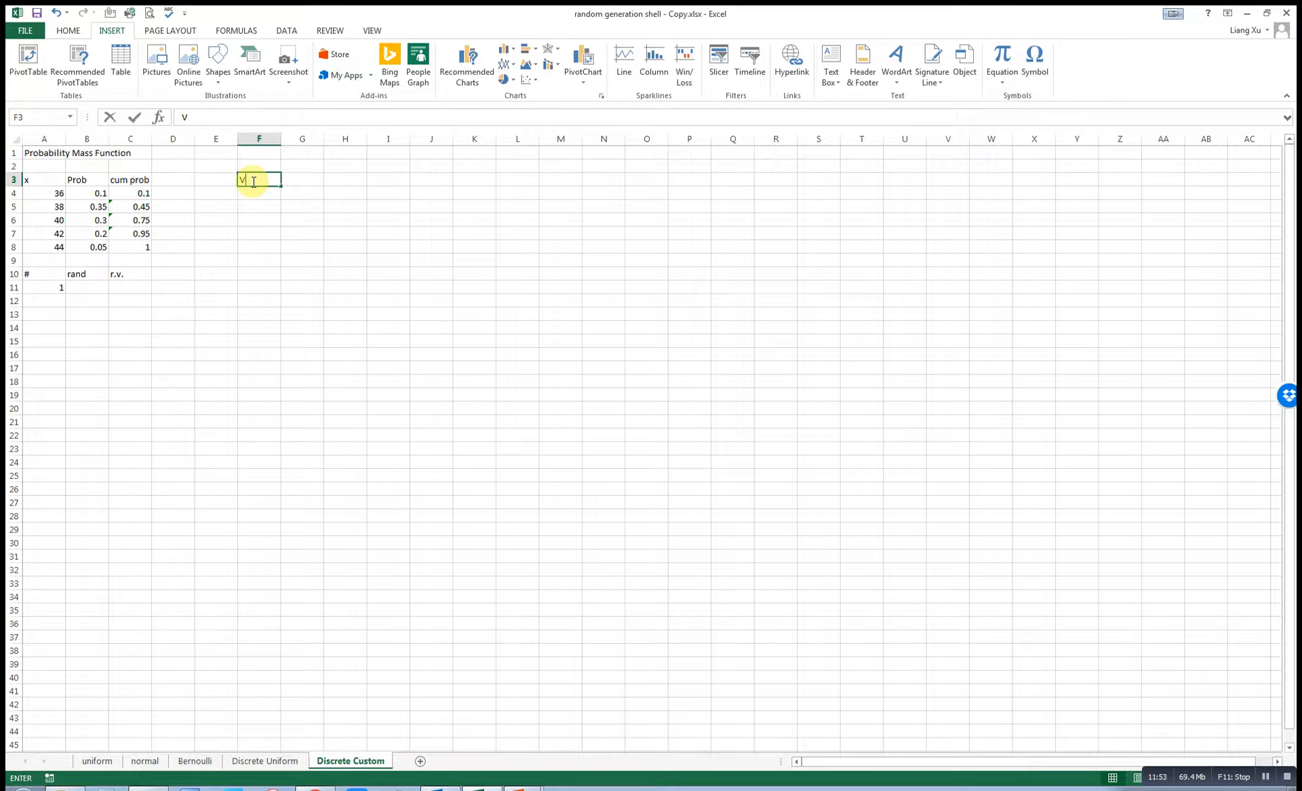
{"action": "type", "text": "Vlookup table"}
{"action": "key", "text": "Return"}
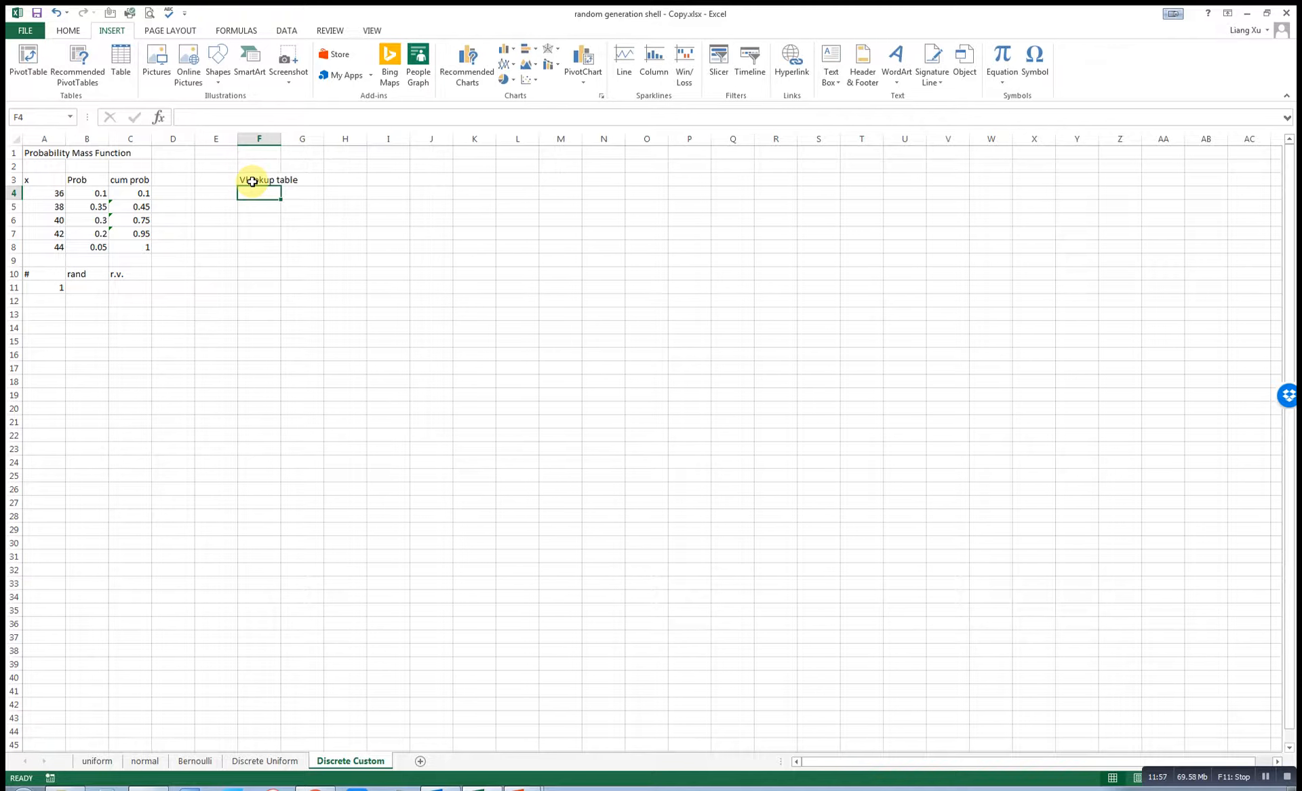
Copy the probability mass function data in A4:C8 and paste it as values only at F4.
{"action": "left_click_drag", "start_coordinate": [59, 191], "coordinate": [129, 243]}
{"action": "key", "text": "ctrl+c"}
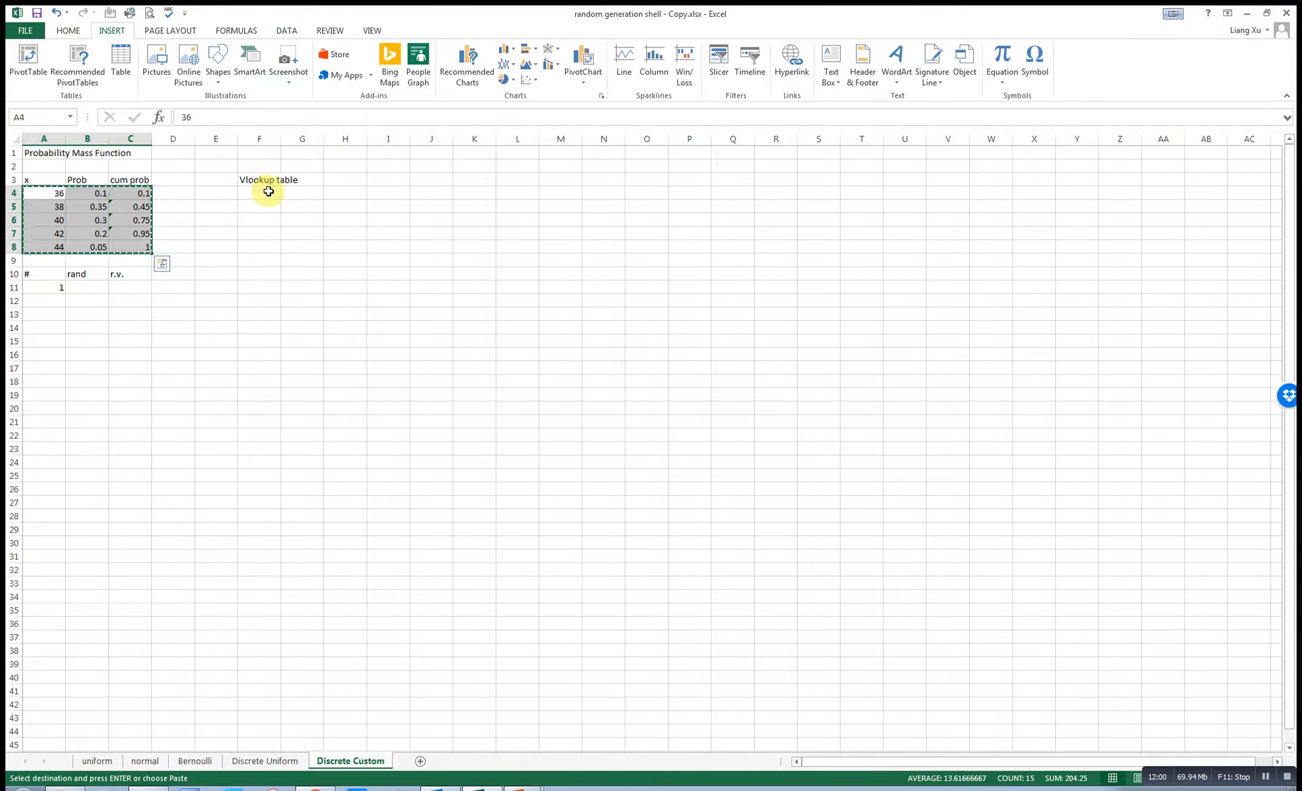
{"action": "left_click", "coordinate": [267, 195]}
{"action": "key", "text": "ctrl+v"}
{"action": "left_click", "coordinate": [388, 263]}
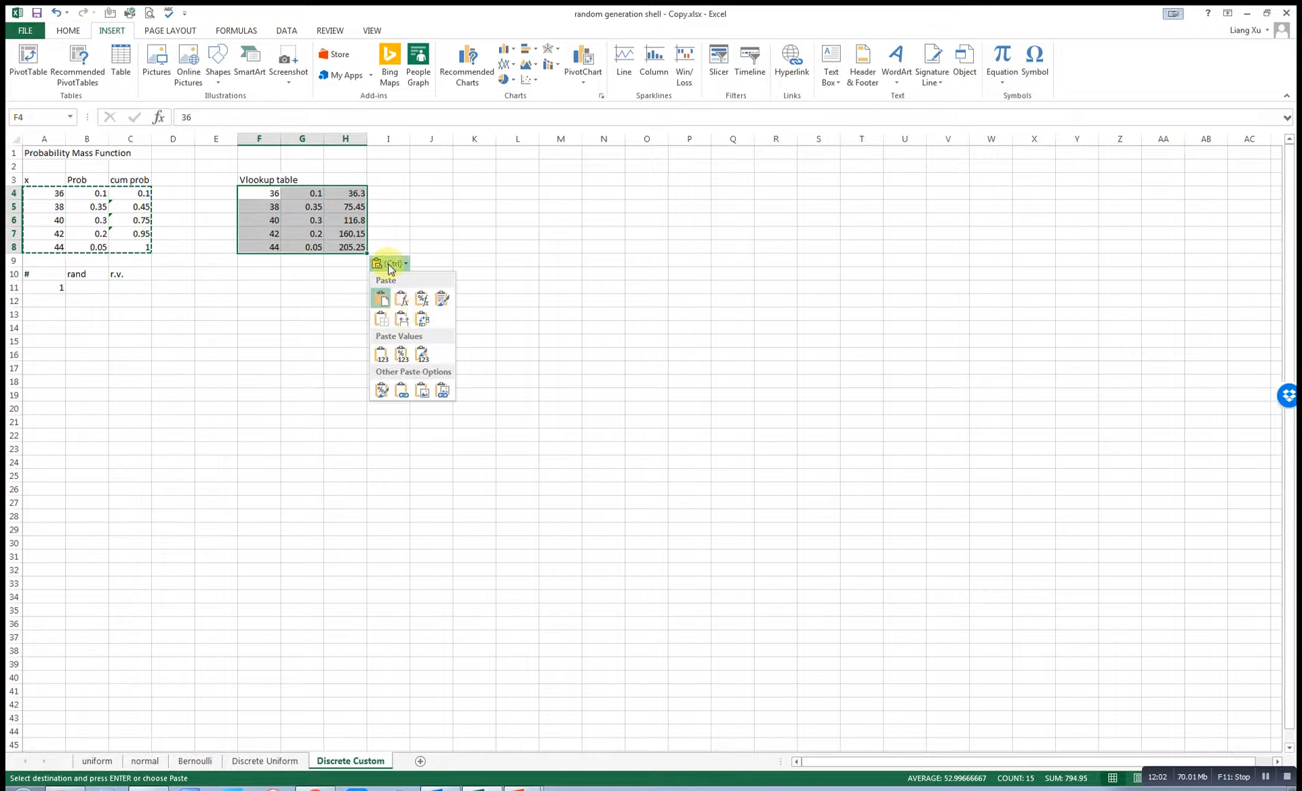
{"action": "left_click", "coordinate": [382, 354]}
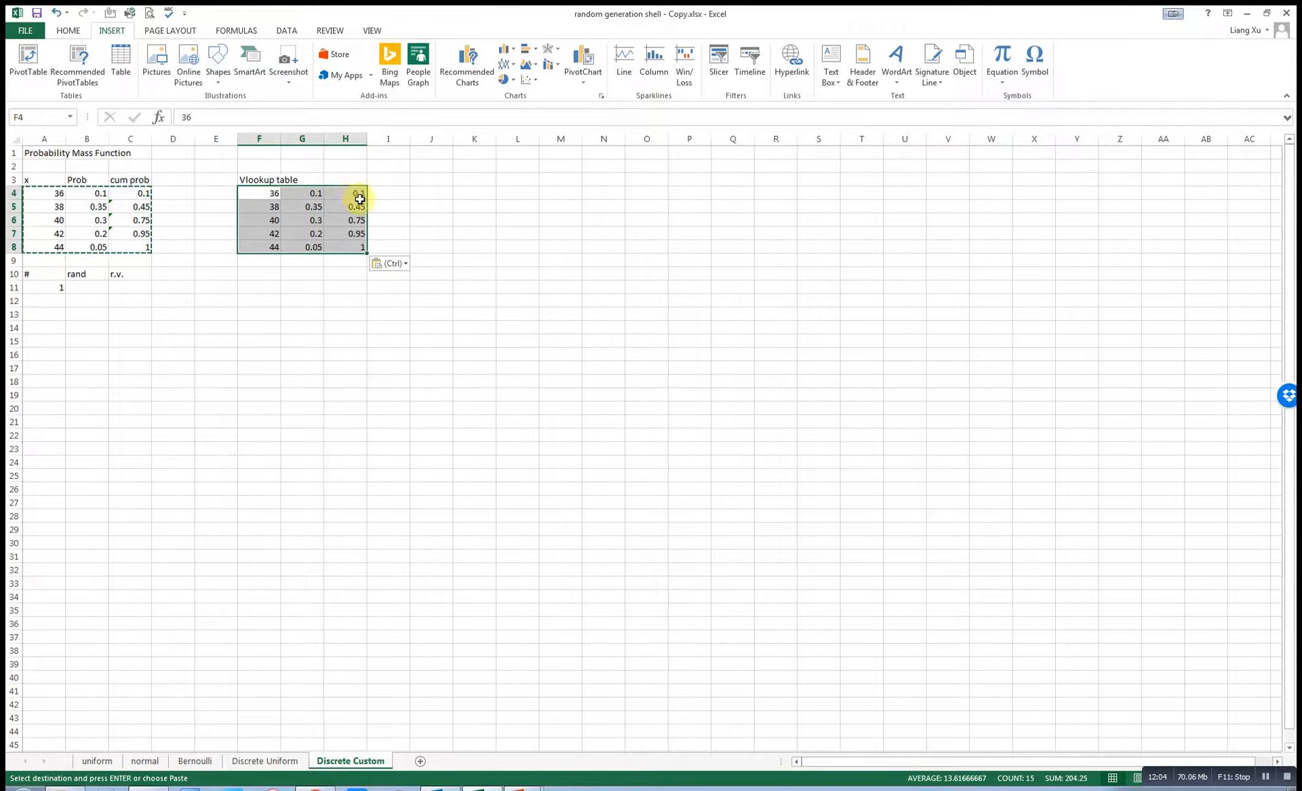
Write the random-number ranges beside the copied cumulative probabilities: 0-0.1 in I4 and 0.1-0.45 in I5.
{"action": "left_click_drag", "start_coordinate": [358, 194], "coordinate": [358, 234]}
{"action": "left_click", "coordinate": [388, 193]}
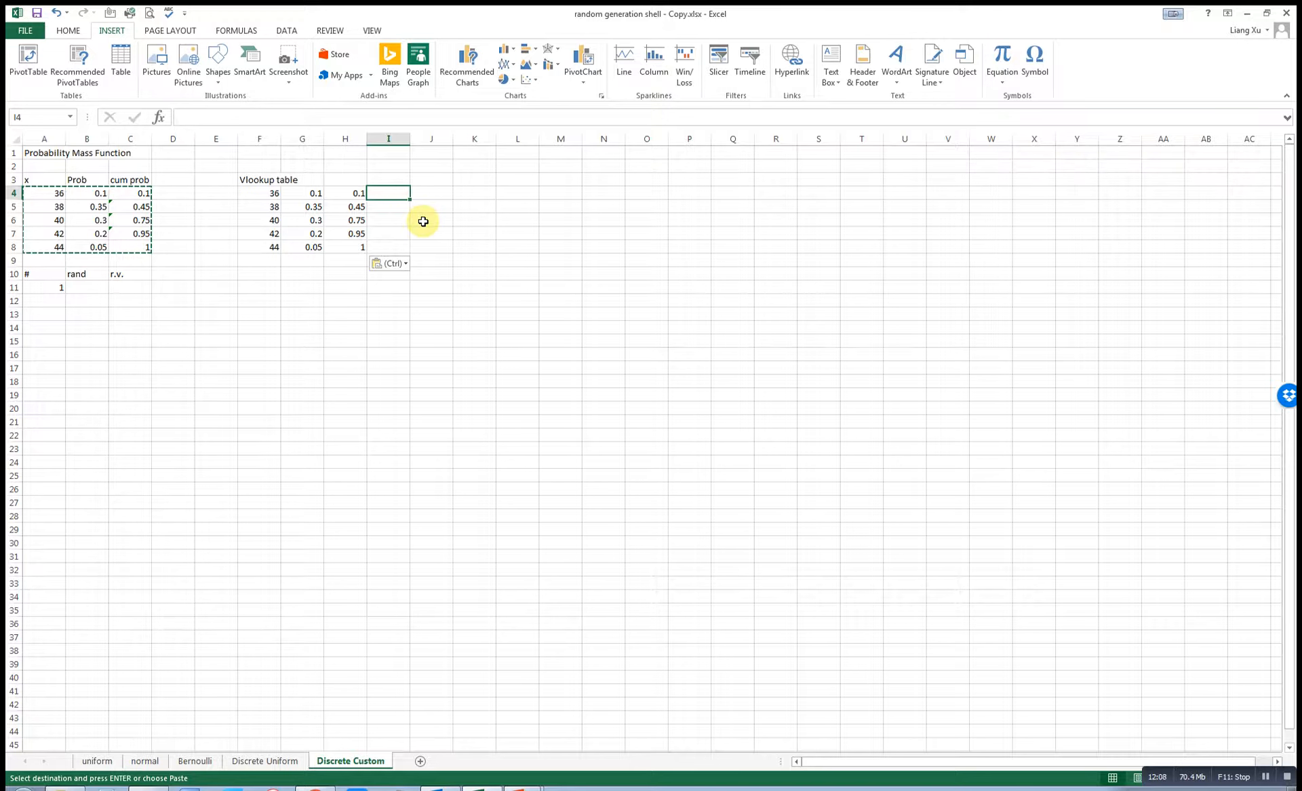
{"action": "type", "text": "0-0.1"}
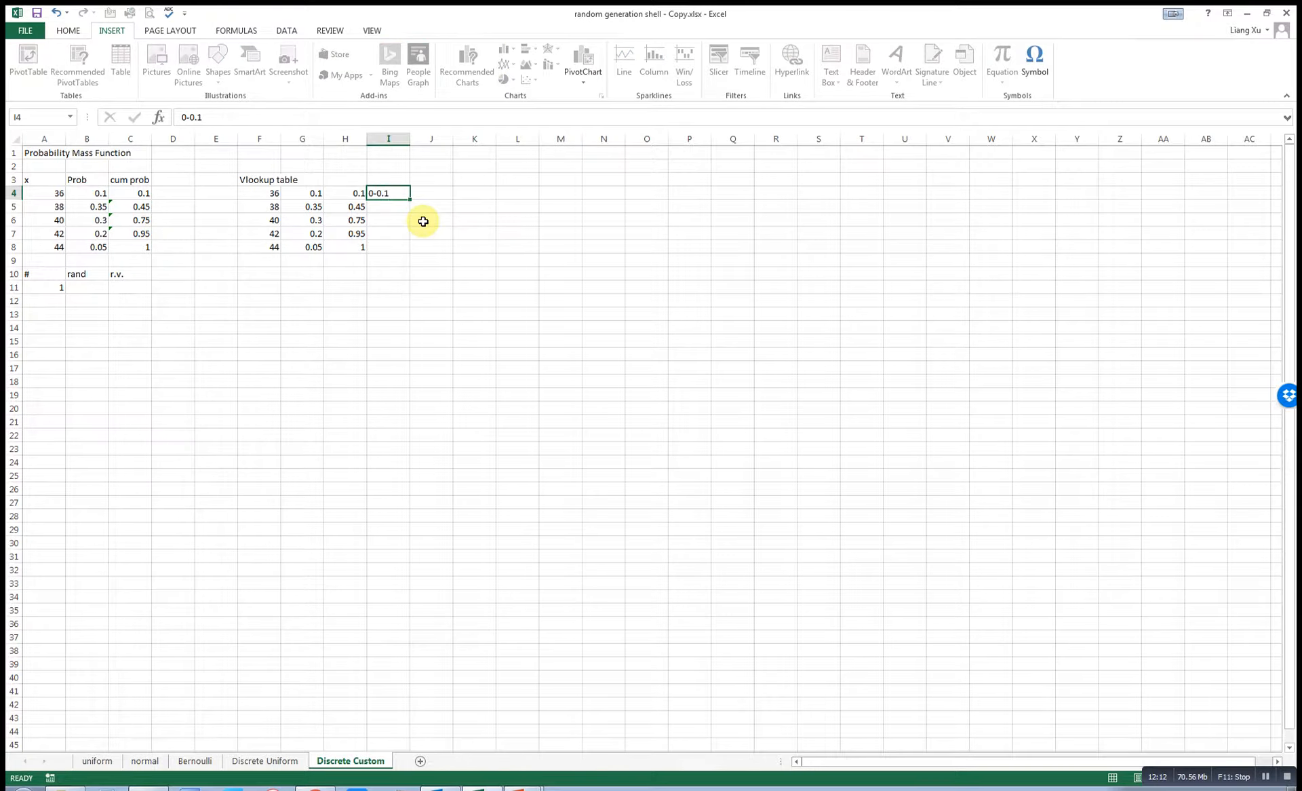
{"action": "key", "text": "Return"}
{"action": "left_click", "coordinate": [355, 206]}
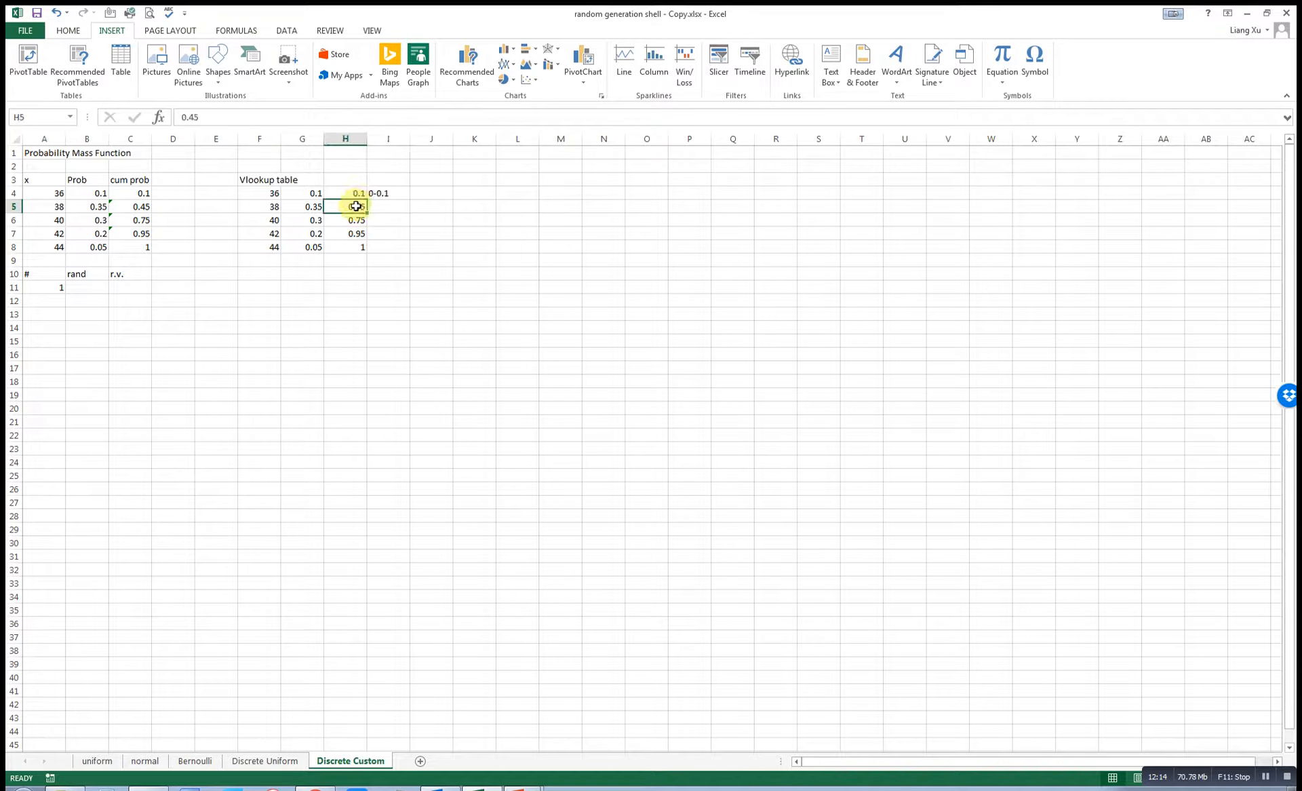
{"action": "left_click", "coordinate": [354, 219]}
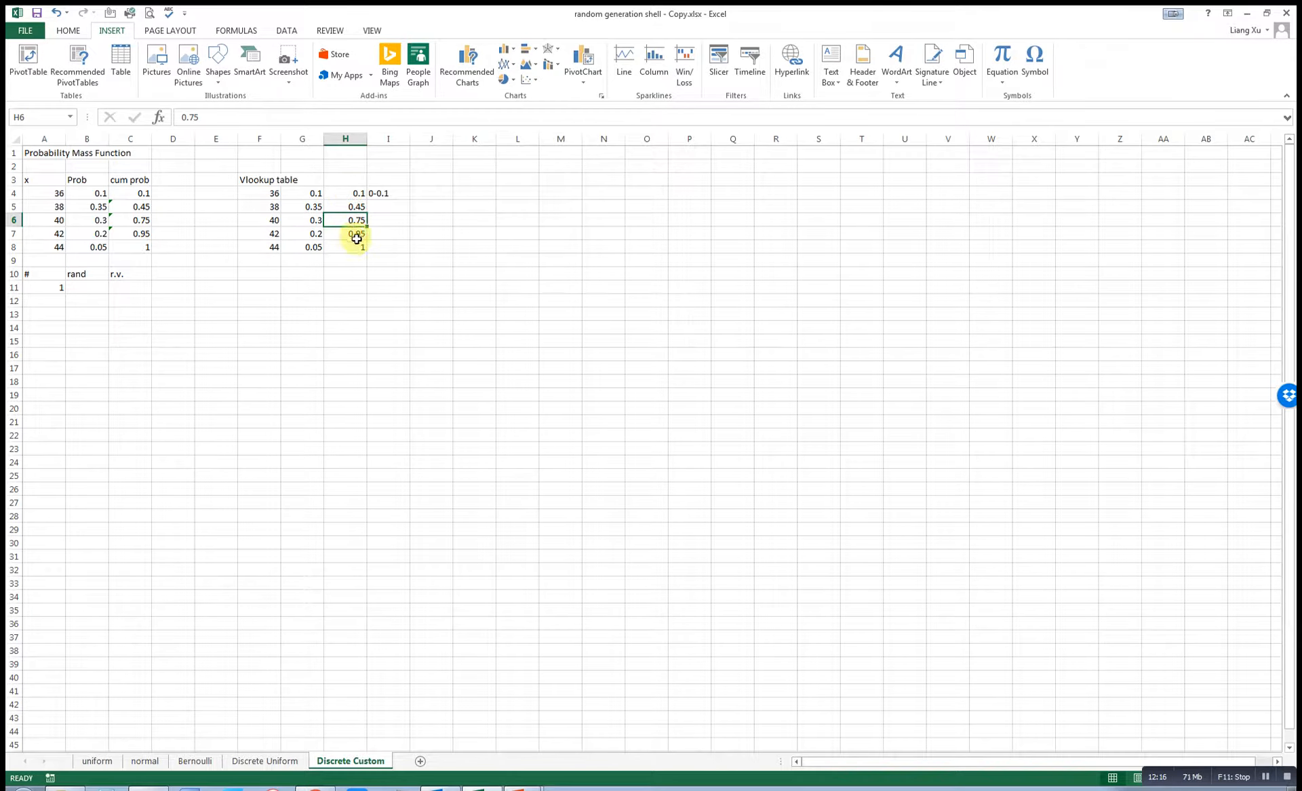
{"action": "left_click", "coordinate": [382, 207]}
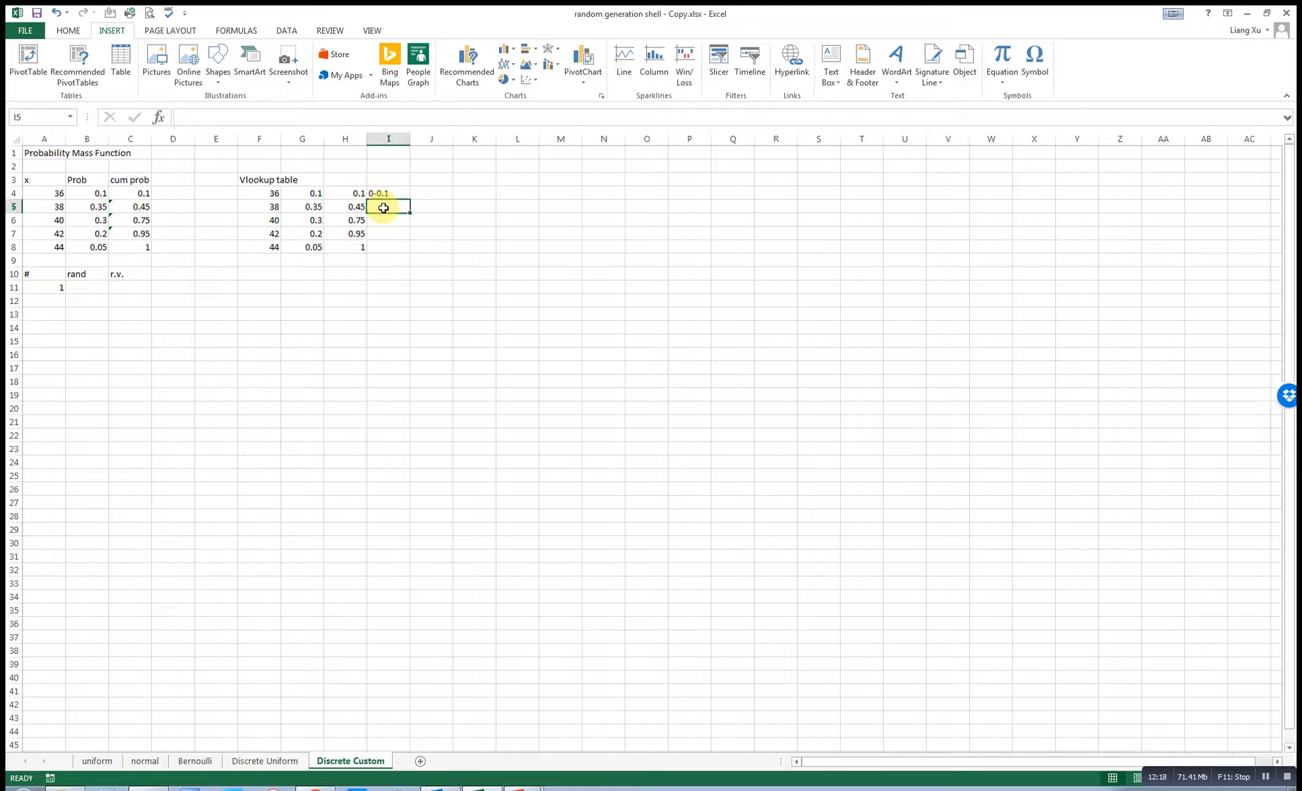
{"action": "type", "text": "0.1-0.45"}
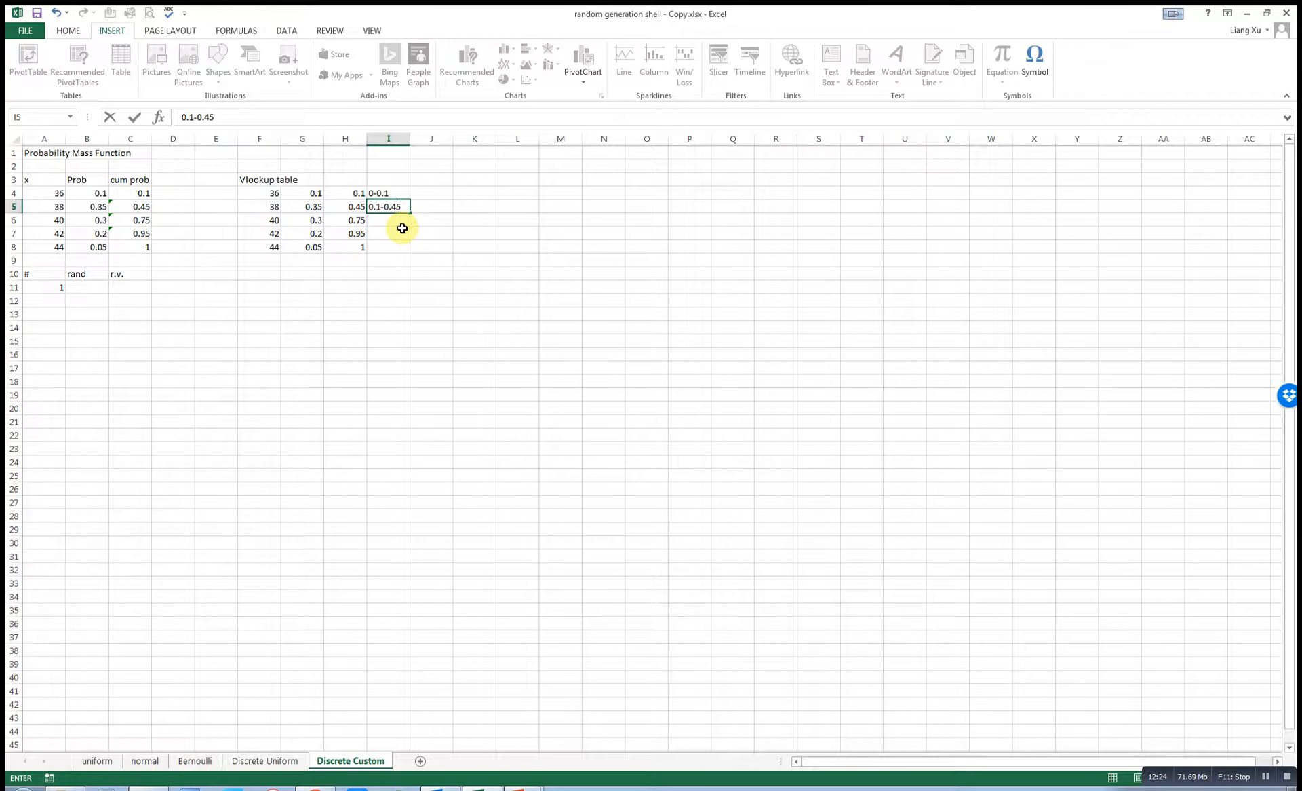
{"action": "left_click", "coordinate": [352, 207]}
Check the cumulative sums of the probabilities in G4:G6 and enter the range 0.45-0.75 in I6.
{"action": "left_click_drag", "start_coordinate": [315, 194], "coordinate": [317, 207]}
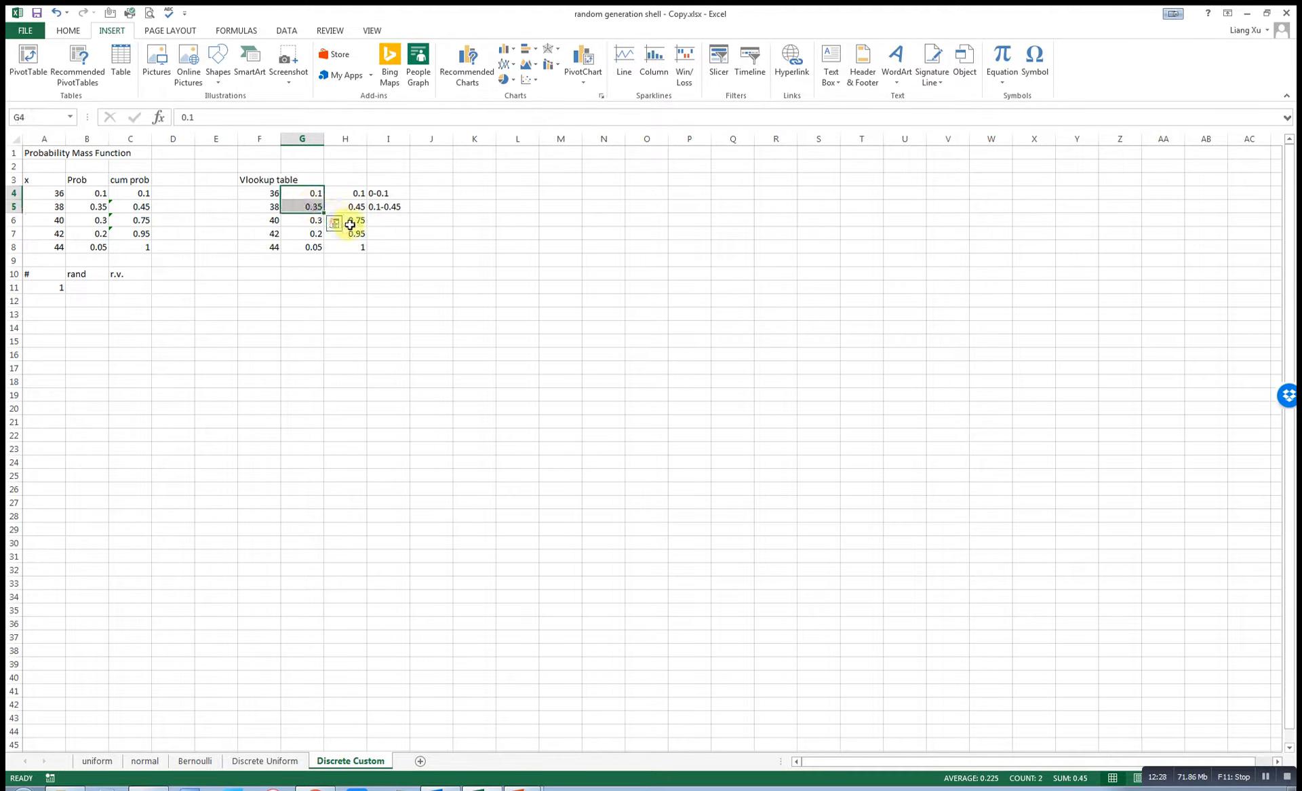
{"action": "left_click", "coordinate": [357, 221]}
{"action": "mouse_move", "coordinate": [312, 195]}
{"action": "left_mouse_down"}
{"action": "mouse_move", "coordinate": [308, 209]}
{"action": "mouse_move", "coordinate": [344, 228]}
{"action": "mouse_move", "coordinate": [316, 198]}
{"action": "mouse_move", "coordinate": [302, 216]}
{"action": "left_mouse_up"}
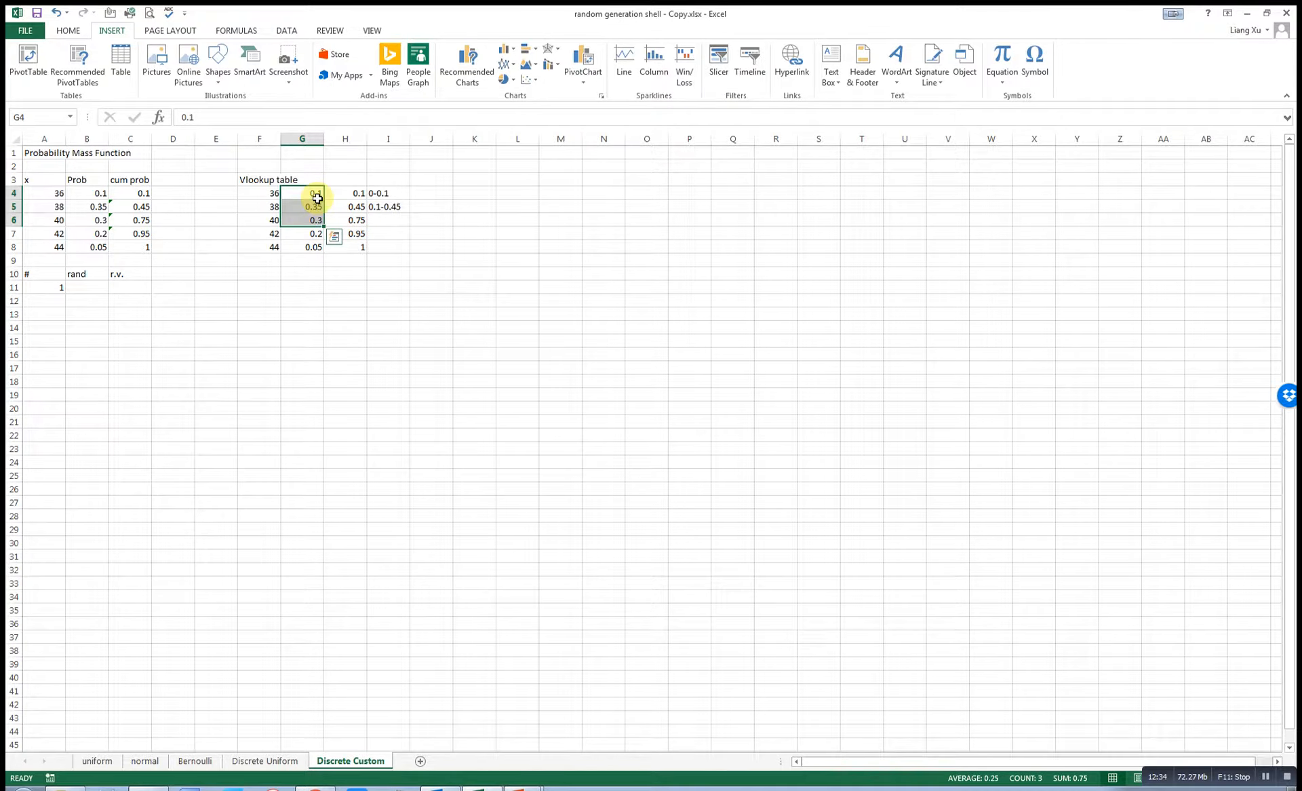
{"action": "left_click", "coordinate": [349, 220]}
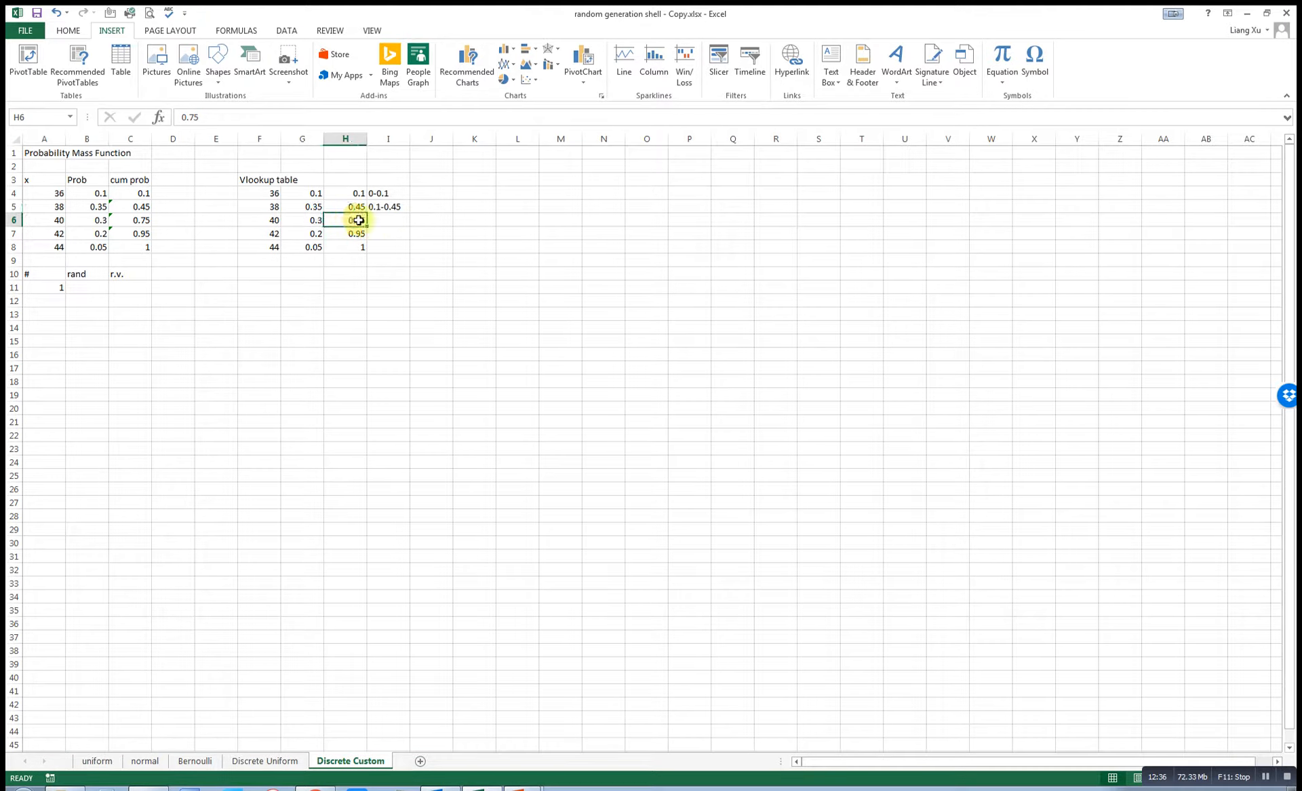
{"action": "left_click", "coordinate": [388, 220]}
{"action": "type", "text": "0.45-0.75"}
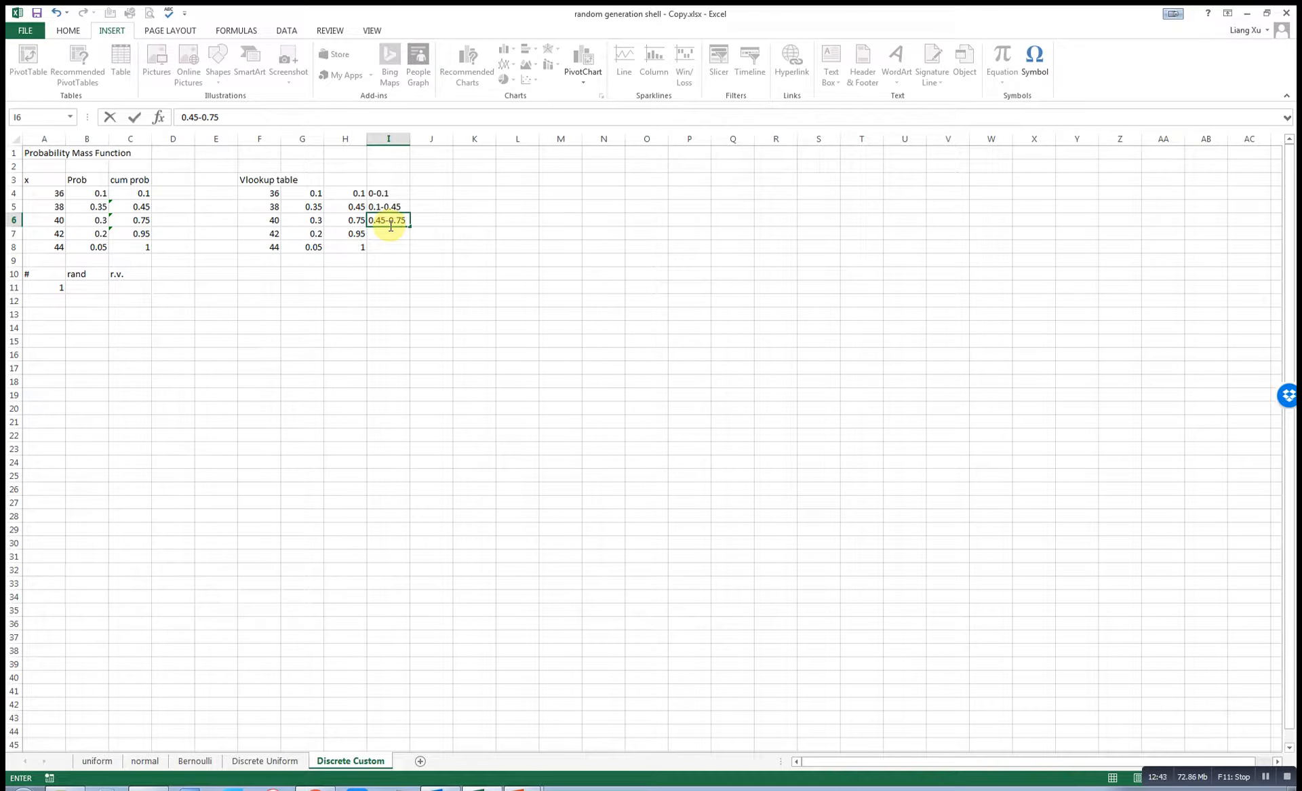
{"action": "key", "text": "Return"}
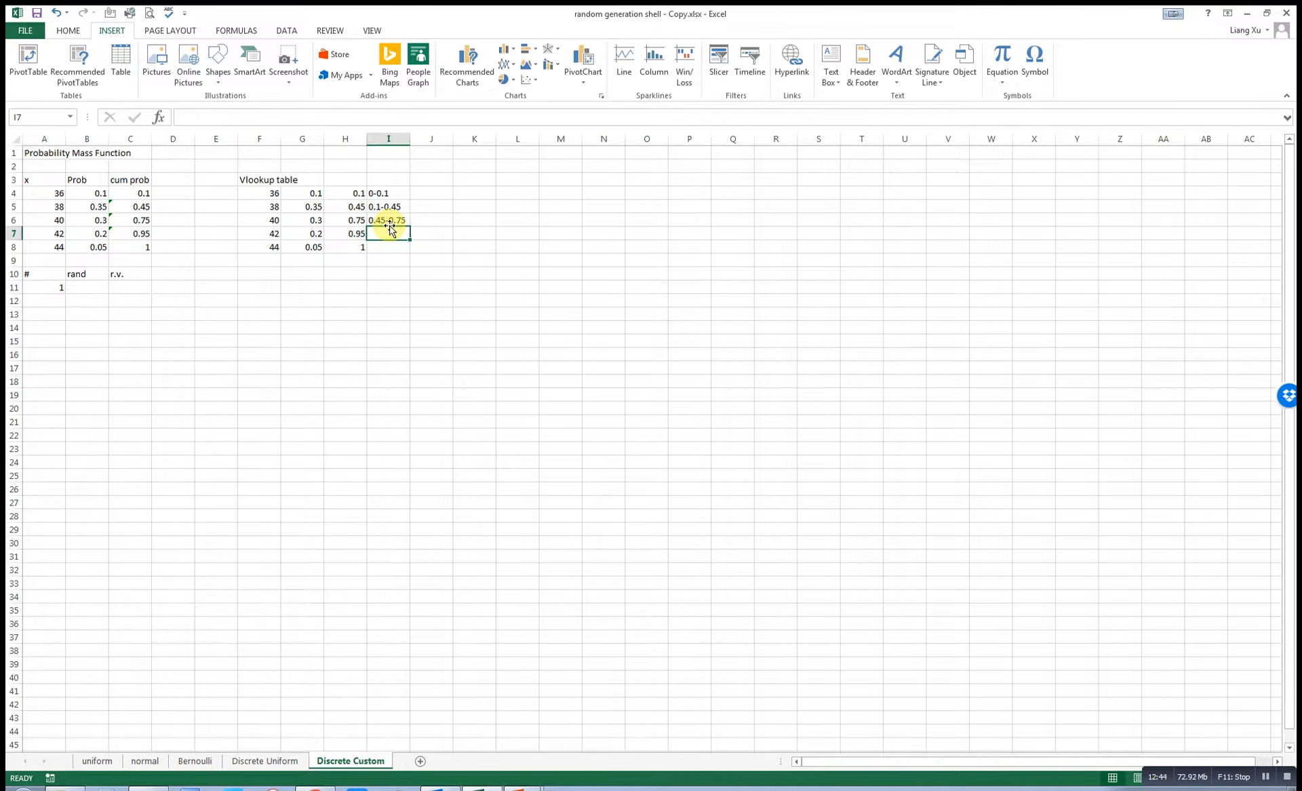
Enter the remaining ranges, 0.75-0.95 in I7 and 0.95-1 in I8, and select the full list of ranges in I4:I8.
{"action": "type", "text": "0.75-0.95"}
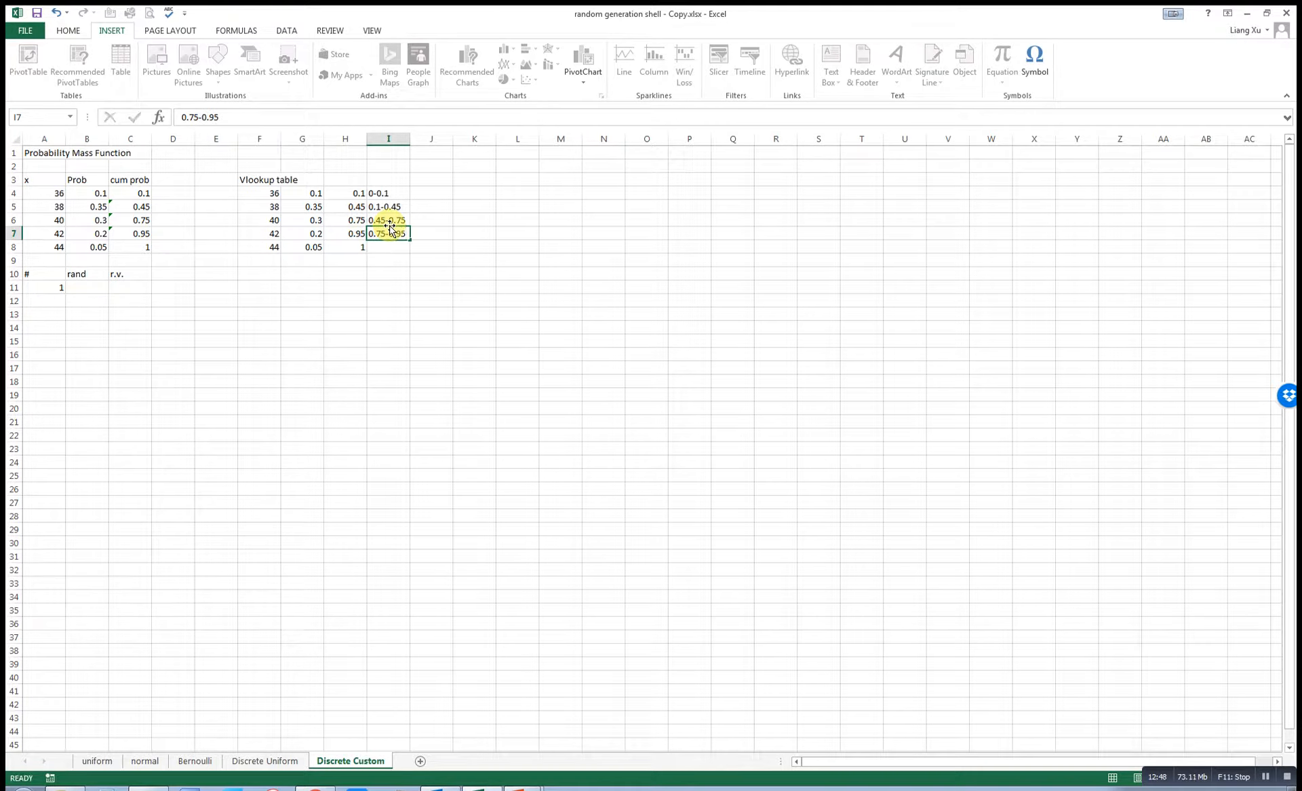
{"action": "key", "text": "Return"}
{"action": "type", "text": "0.95-1"}
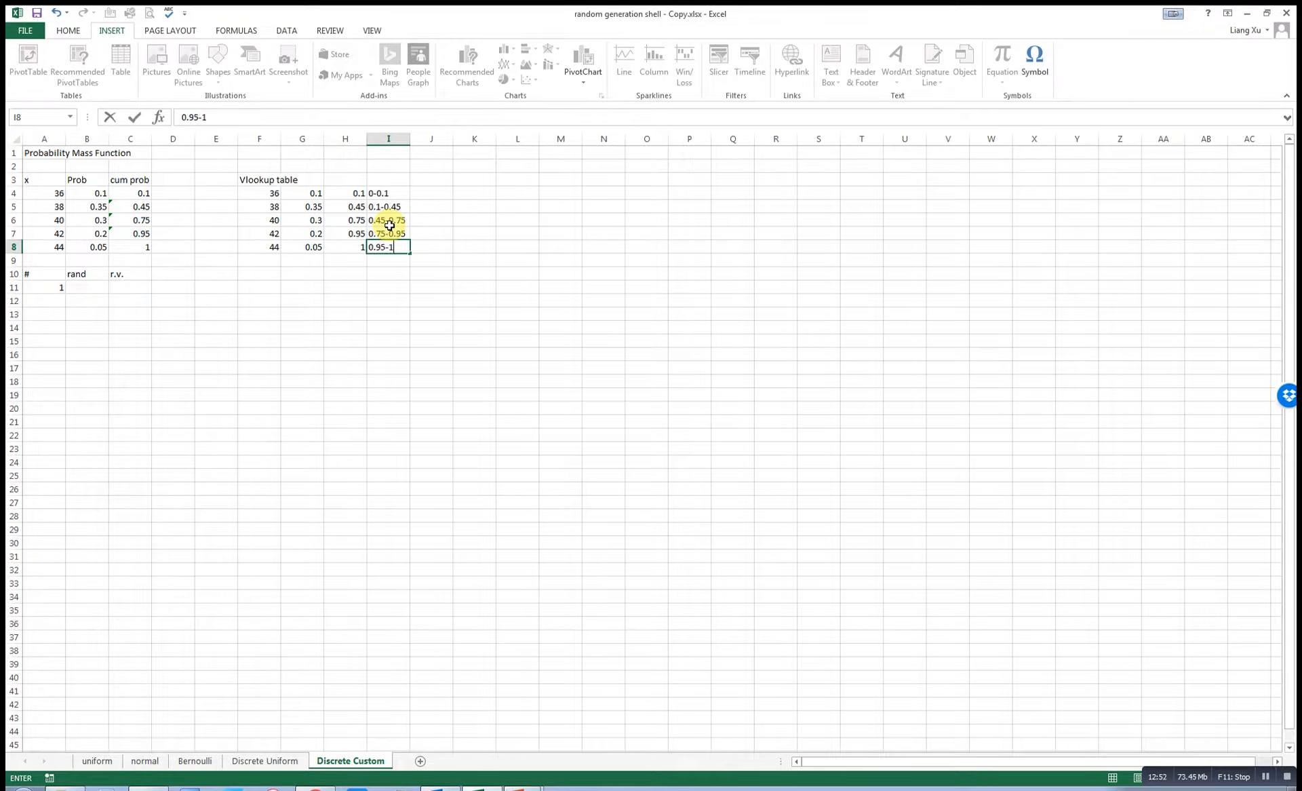
{"action": "key", "text": "Return"}
{"action": "left_click_drag", "start_coordinate": [382, 193], "coordinate": [393, 245]}
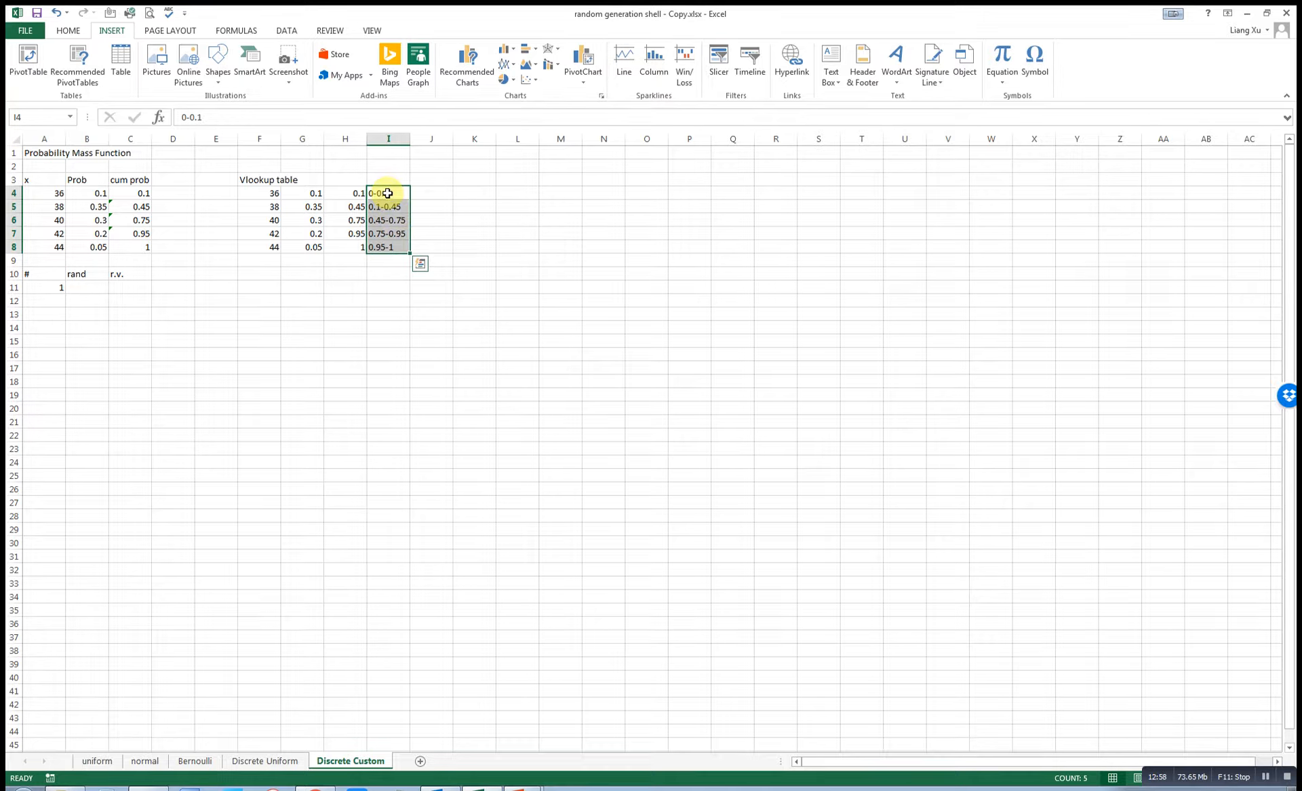
Enter the lower bounds of the ranges, 0, 0.1, 0.45, 0.75 and 0.95, in E4:E8 beside the lookup table.
{"action": "left_click", "coordinate": [221, 198]}
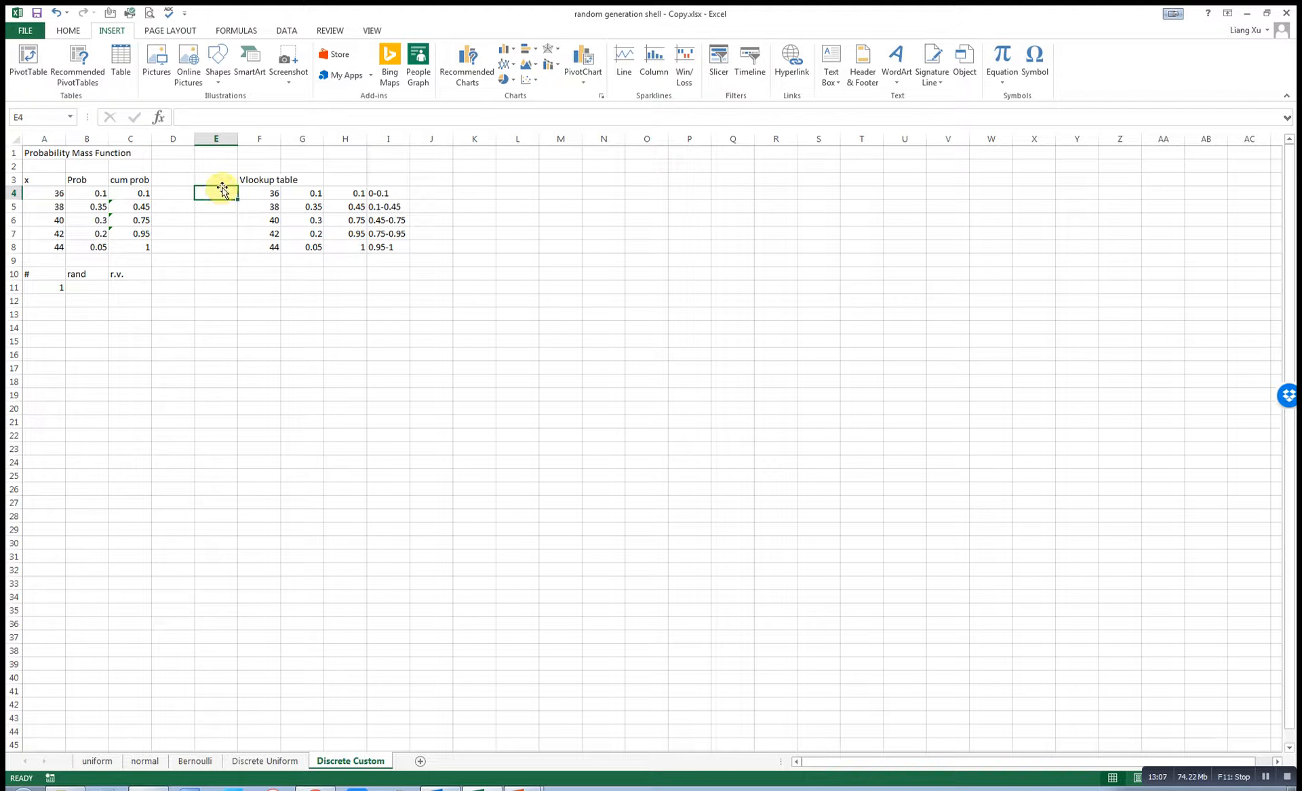
{"action": "left_click_drag", "start_coordinate": [221, 192], "coordinate": [223, 244]}
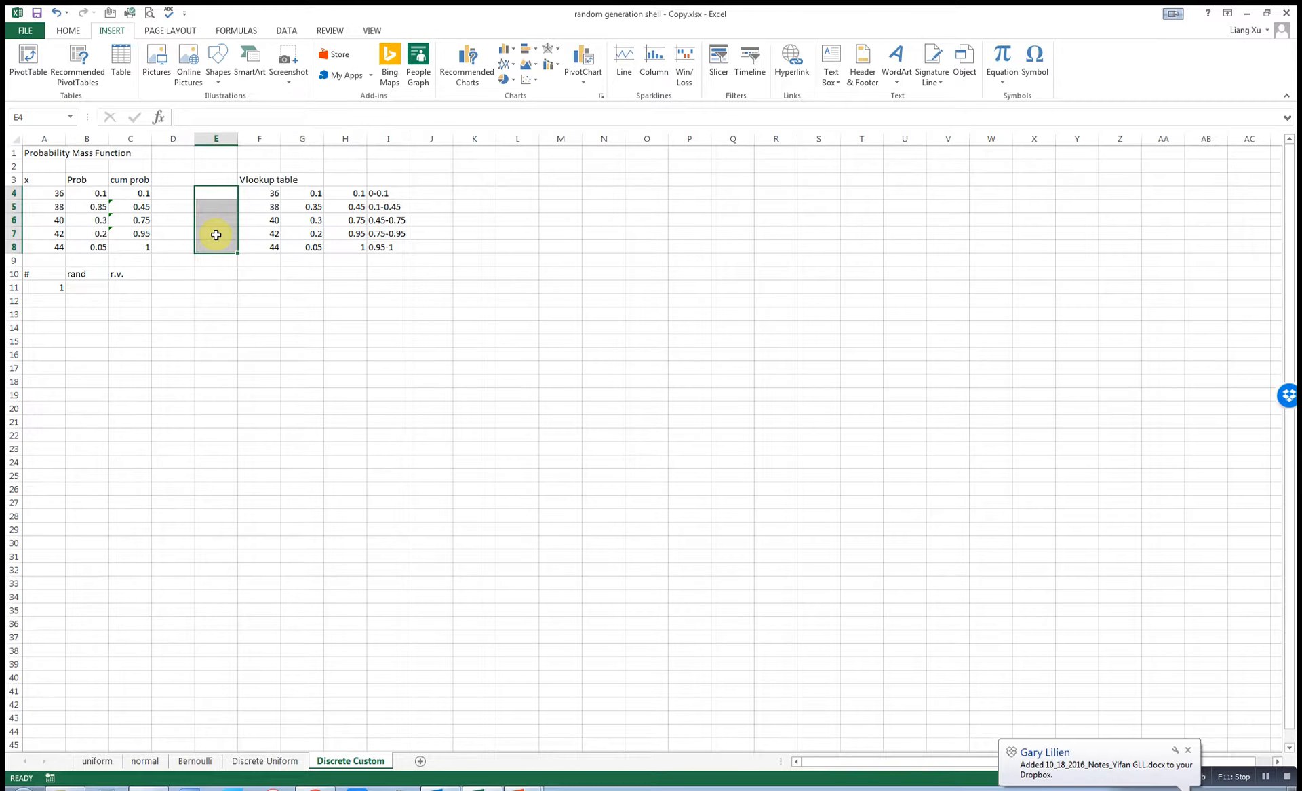
{"action": "left_click", "coordinate": [219, 196]}
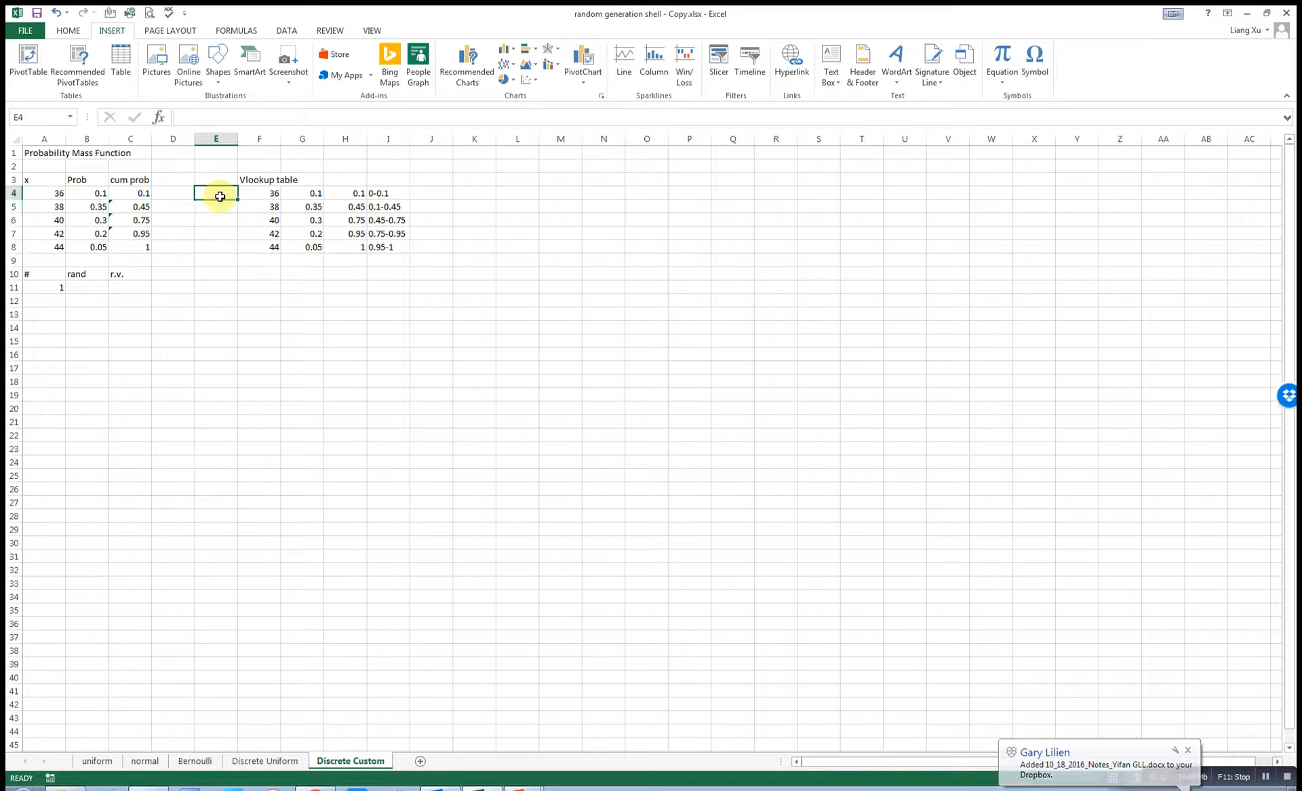
{"action": "type", "text": "0"}
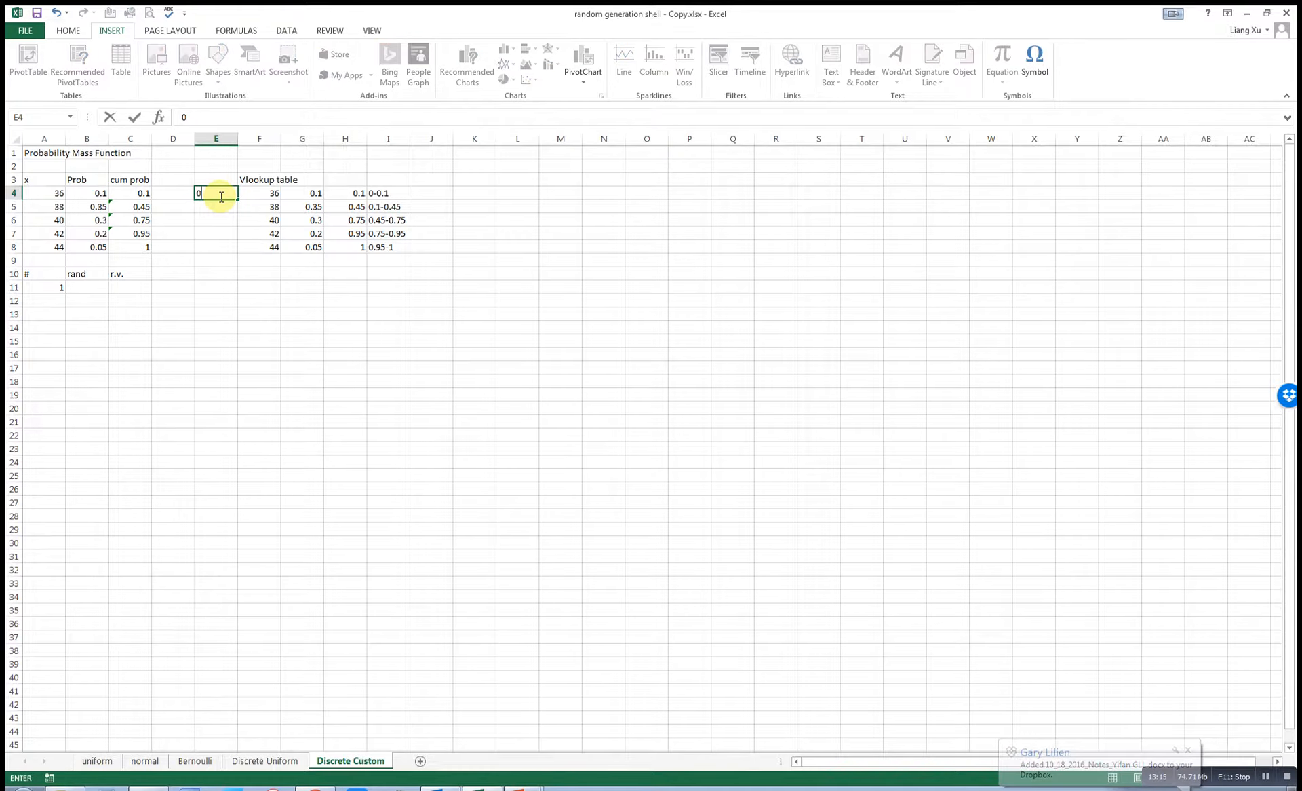
{"action": "key", "text": "Return"}
{"action": "type", "text": "0.1"}
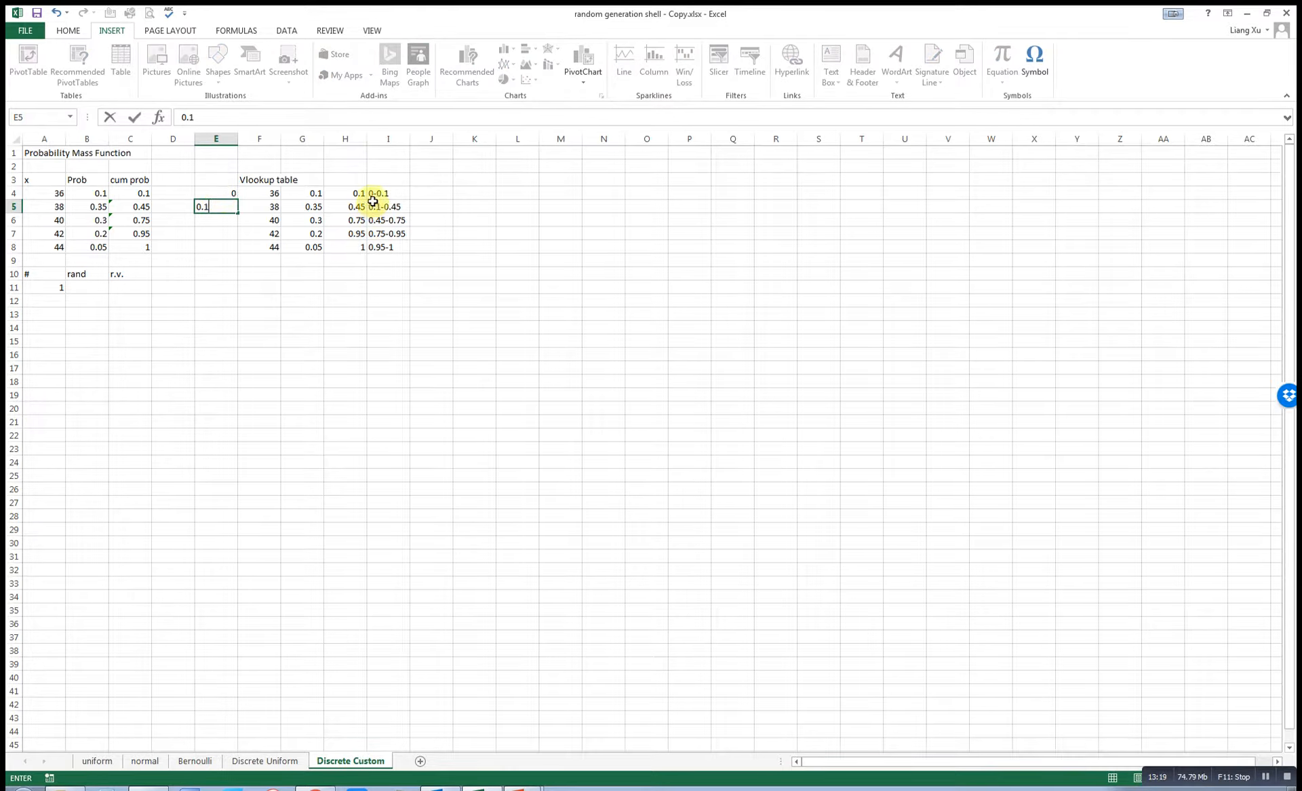
{"action": "key", "text": "Return"}
{"action": "type", "text": "0.4"}
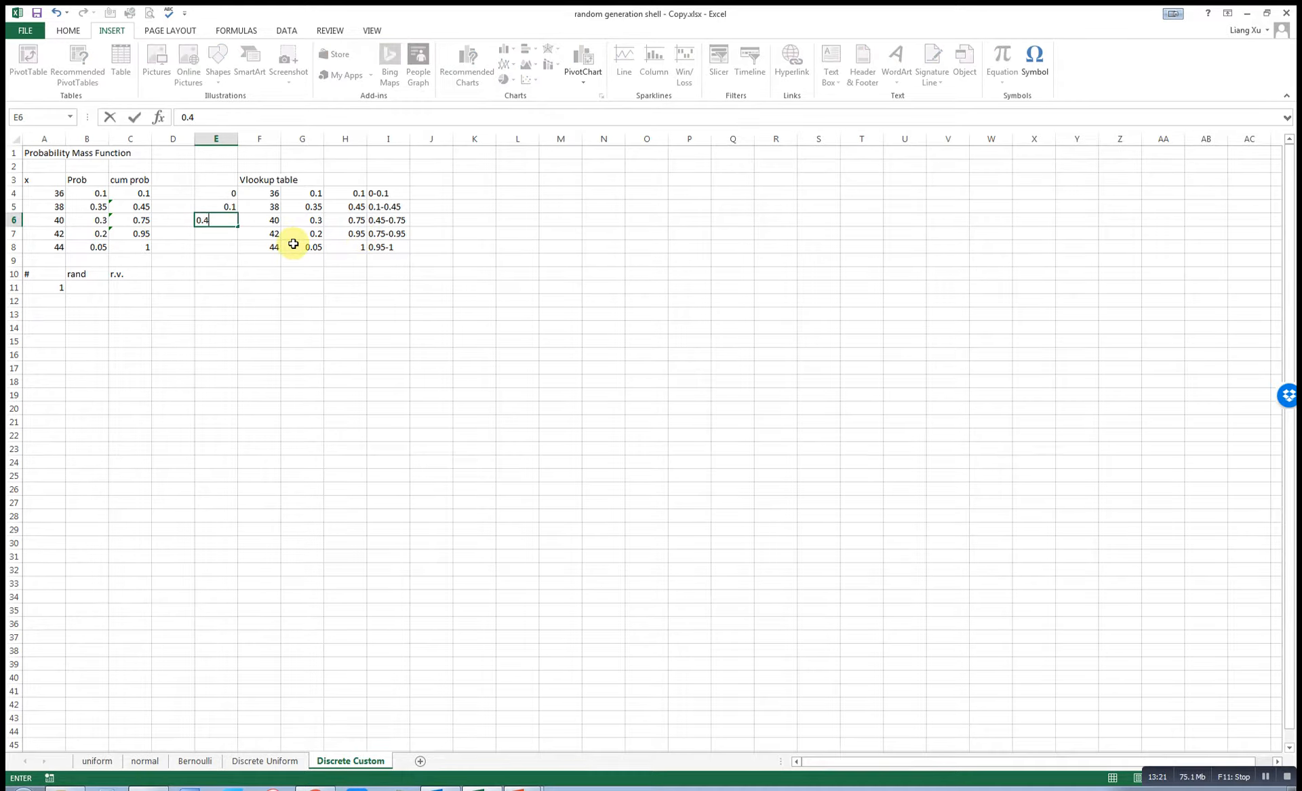
{"action": "type", "text": "5"}
{"action": "key", "text": "Return"}
{"action": "type", "text": "0.75"}
{"action": "key", "text": "Return"}
{"action": "type", "text": "1"}
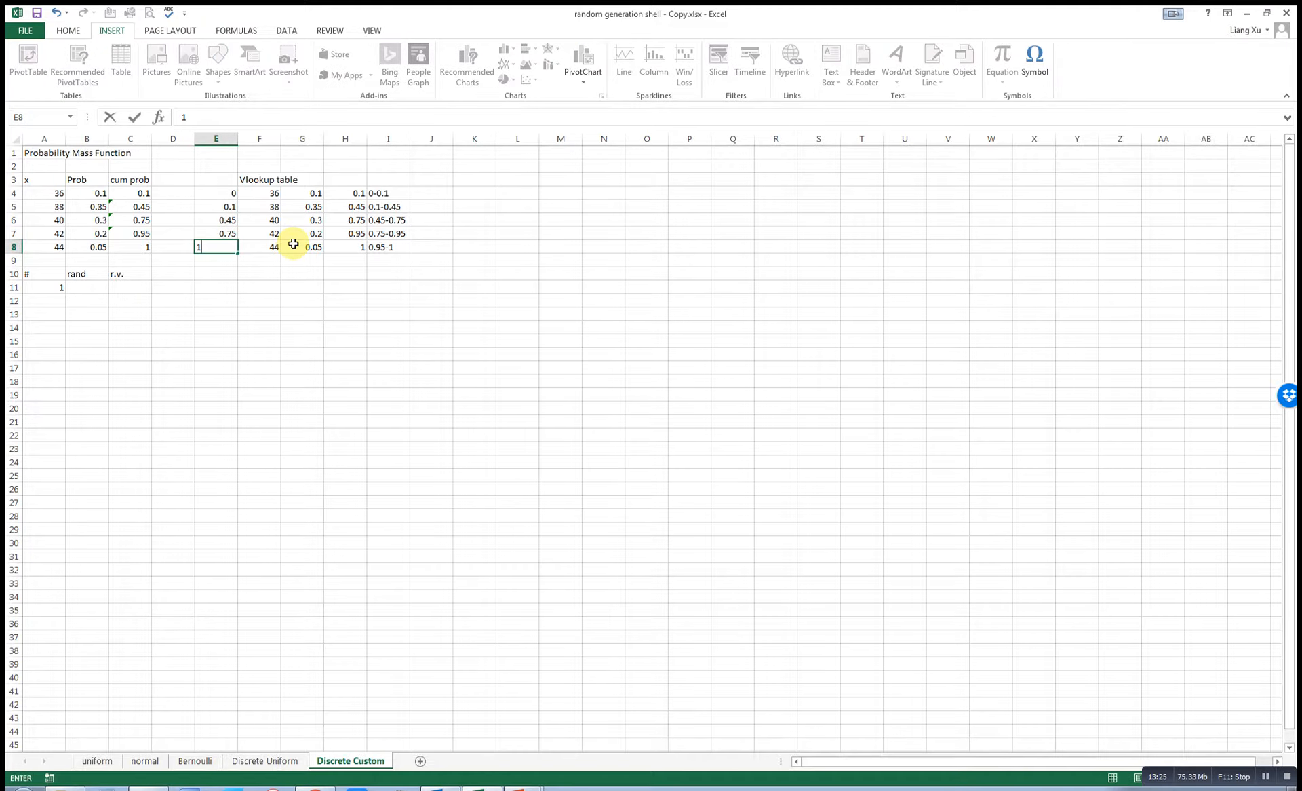
{"action": "type", "text": ".95"}
{"action": "key", "text": "Return"}
Apply all borders to the lookup table cells E4:I8.
{"action": "left_click_drag", "start_coordinate": [227, 192], "coordinate": [380, 249]}
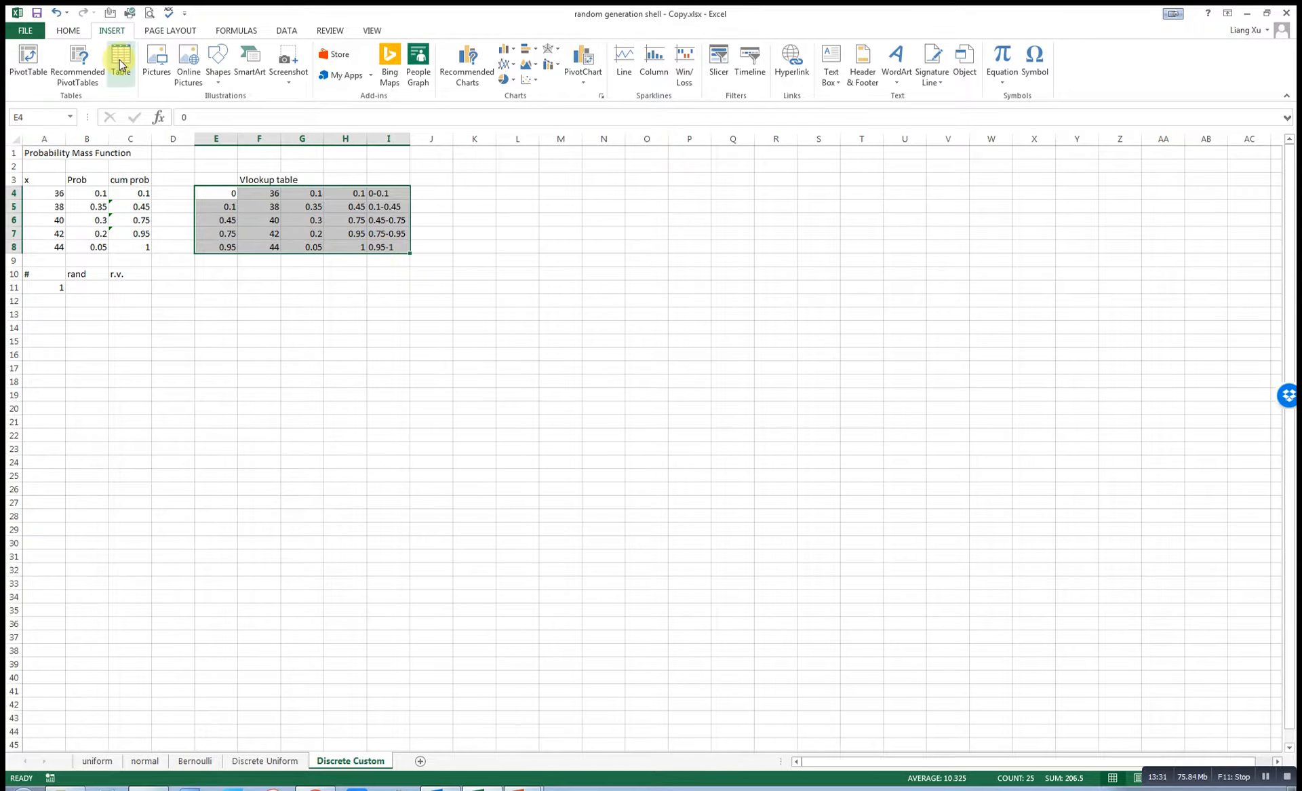
{"action": "left_click", "coordinate": [68, 30]}
{"action": "left_click", "coordinate": [191, 75]}
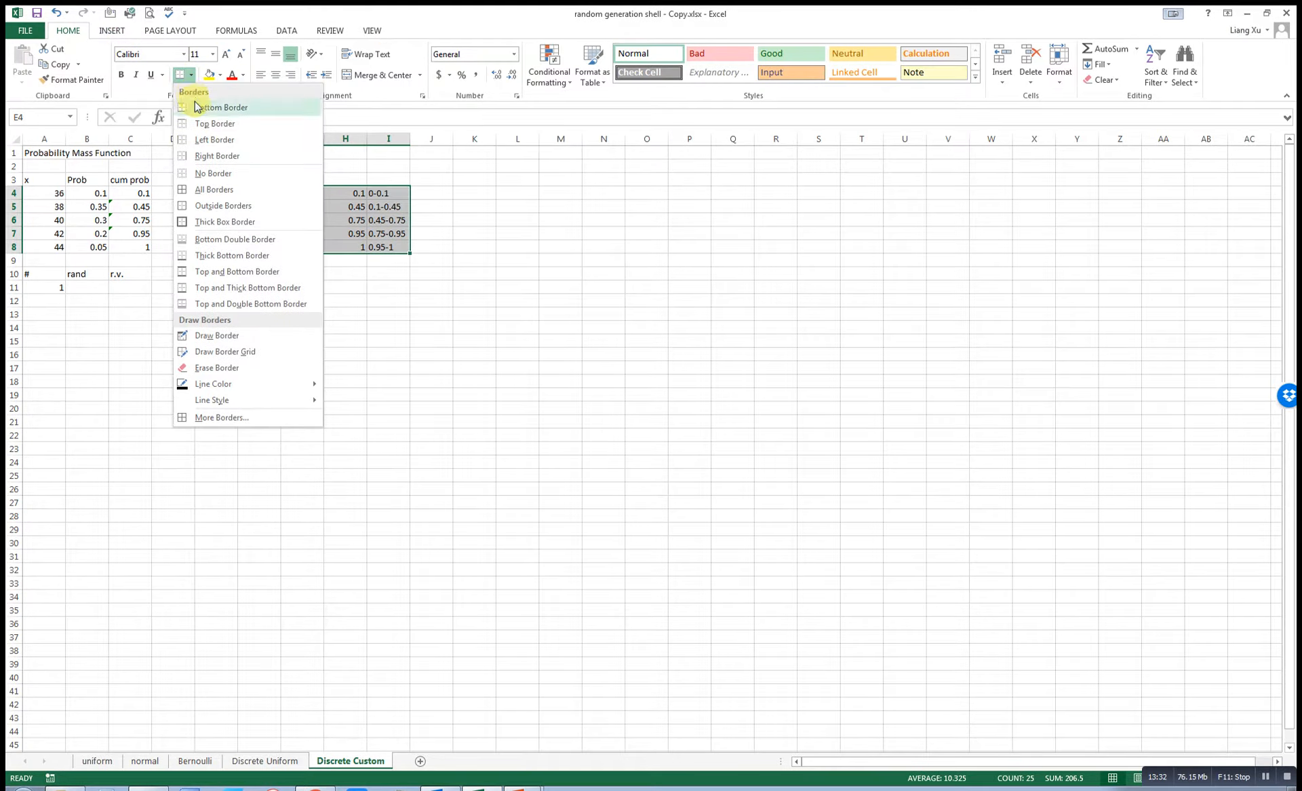
{"action": "left_click", "coordinate": [201, 189]}
{"action": "left_click", "coordinate": [328, 329]}
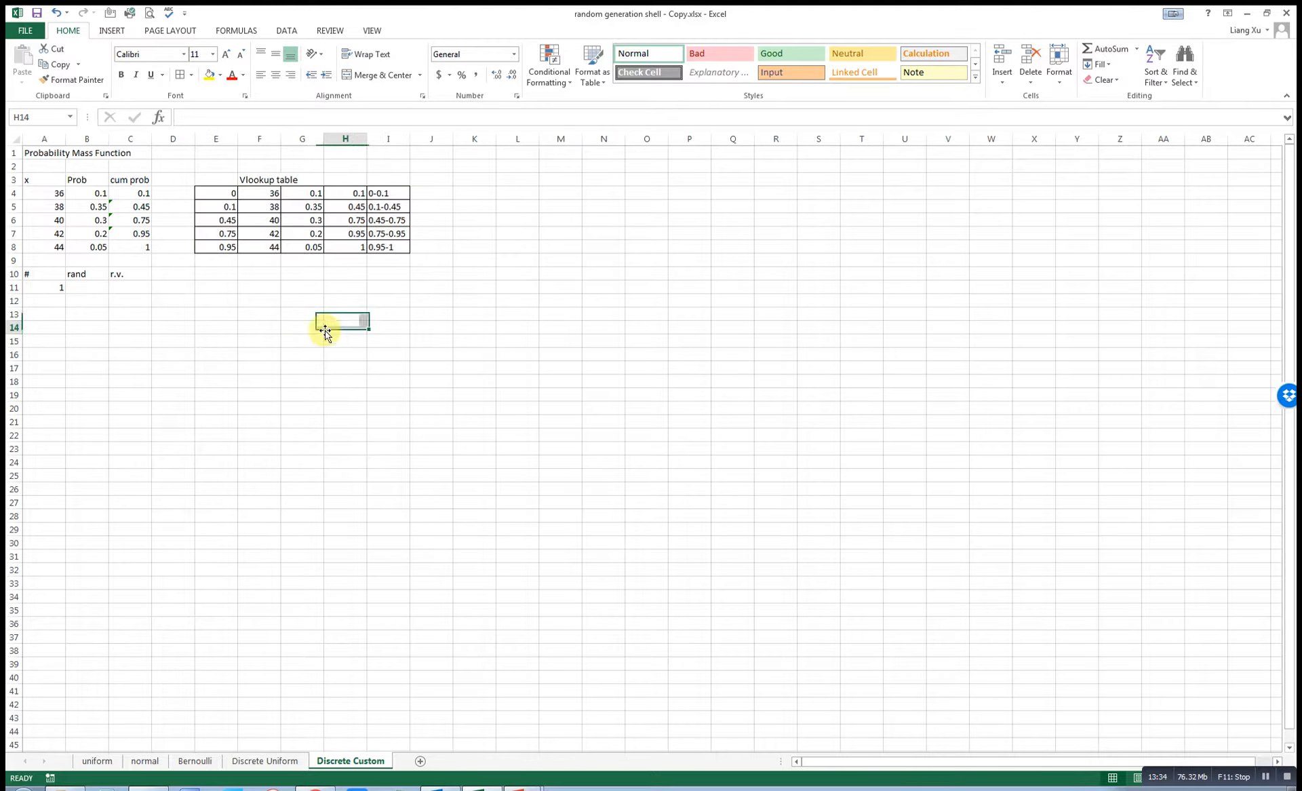
Fill the # column downward from A11 with a linear series using step value 1 and stop value 500.
{"action": "left_click", "coordinate": [56, 286]}
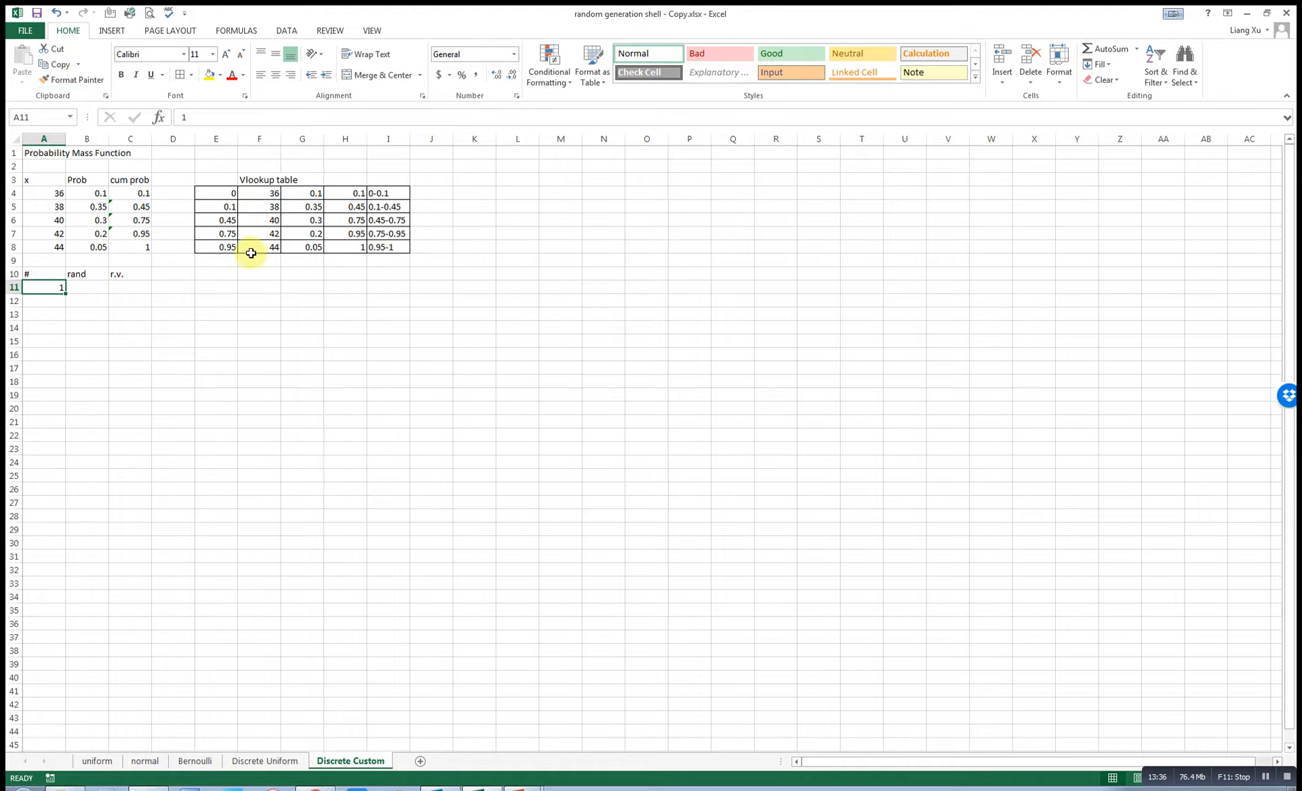
{"action": "left_click", "coordinate": [223, 192]}
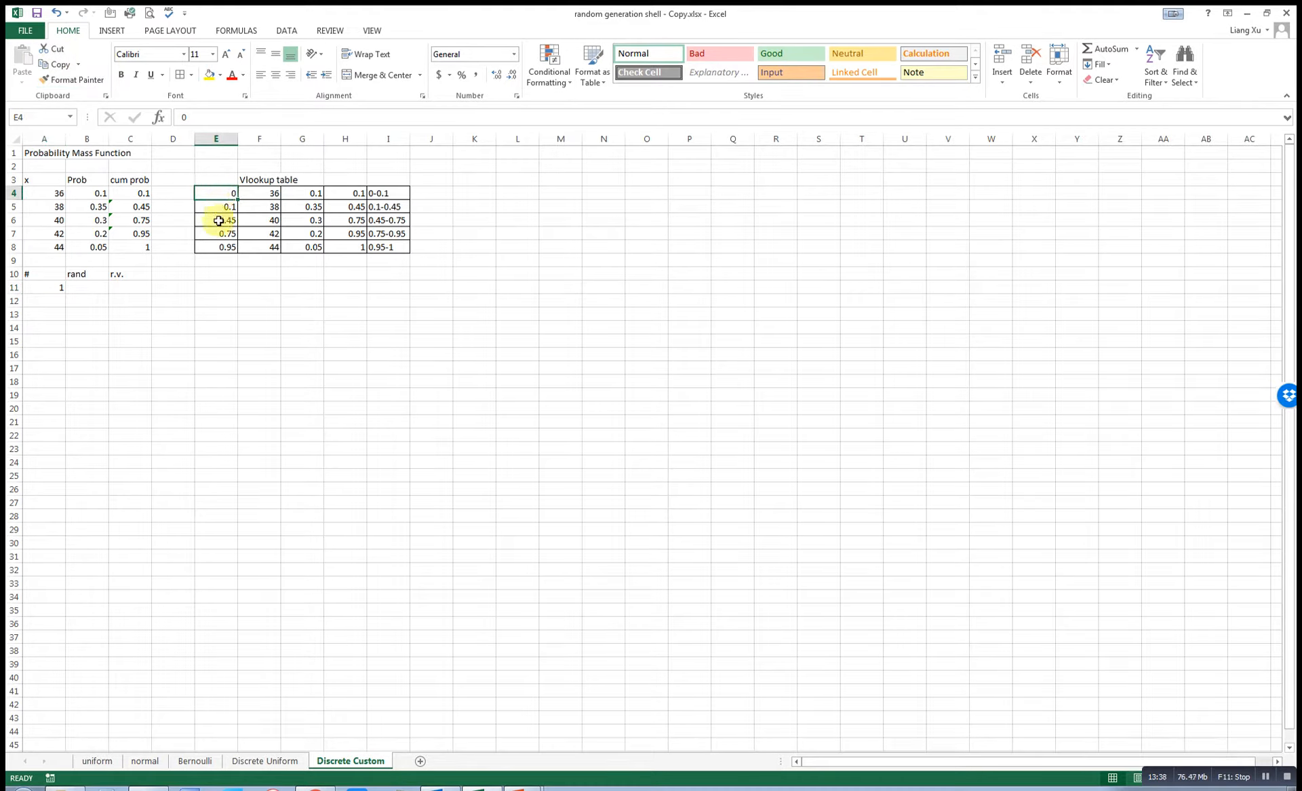
{"action": "left_click", "coordinate": [39, 286]}
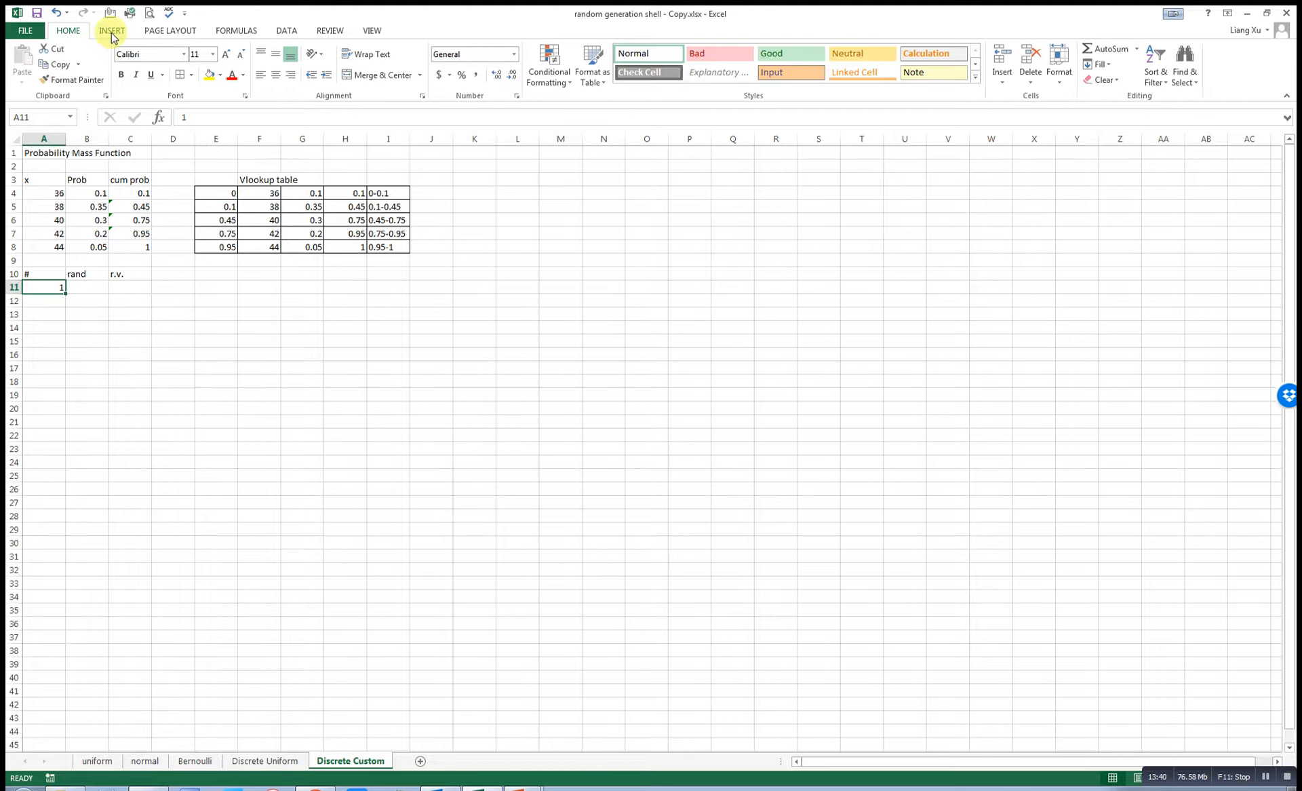
{"action": "left_click", "coordinate": [1099, 65]}
{"action": "left_click", "coordinate": [1106, 163]}
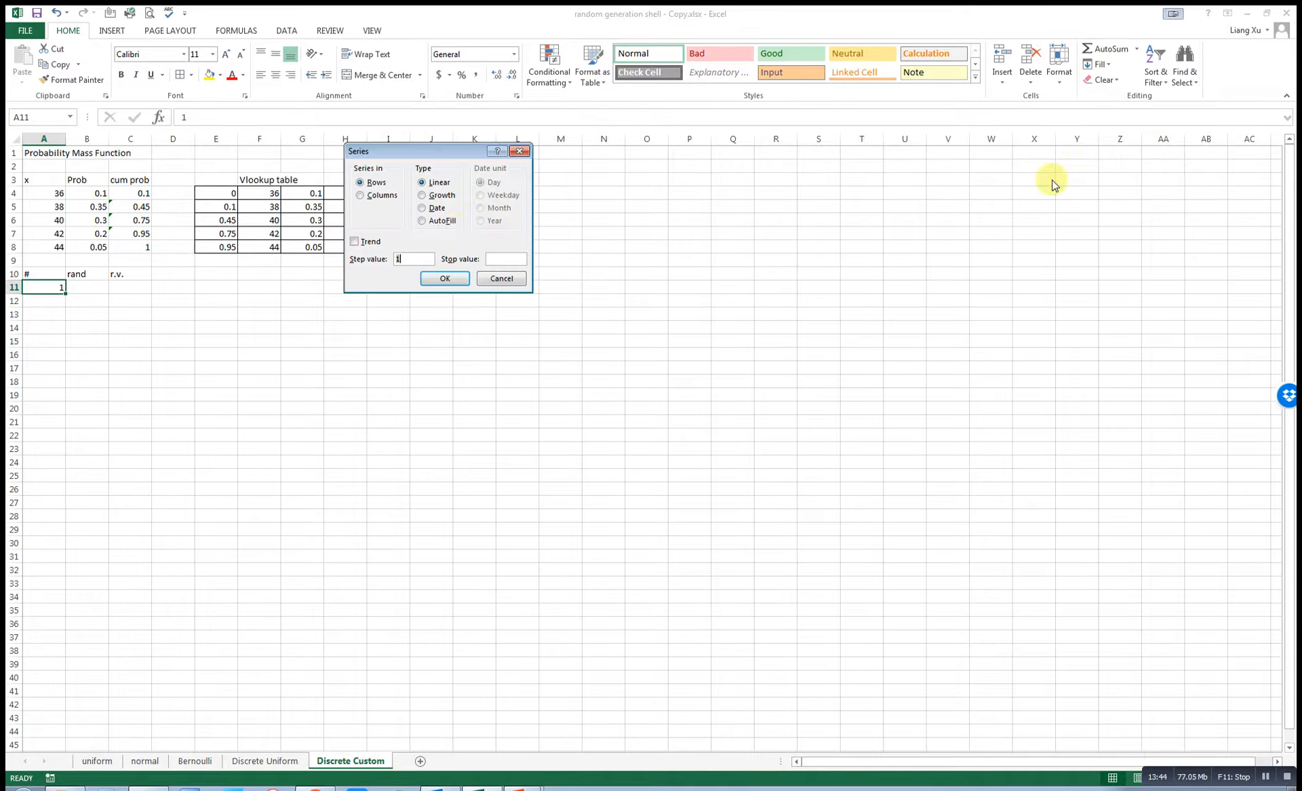
{"action": "left_click", "coordinate": [360, 195]}
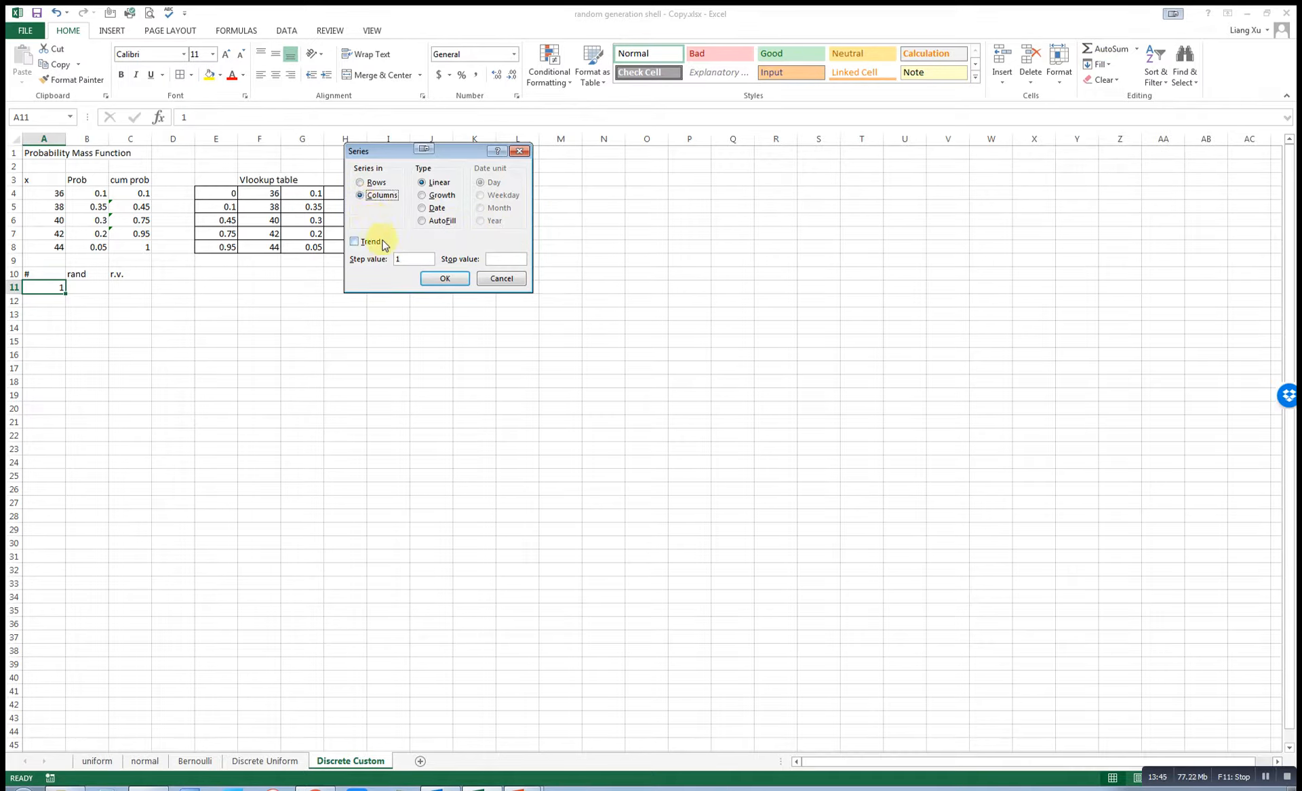
{"action": "left_click", "coordinate": [491, 259]}
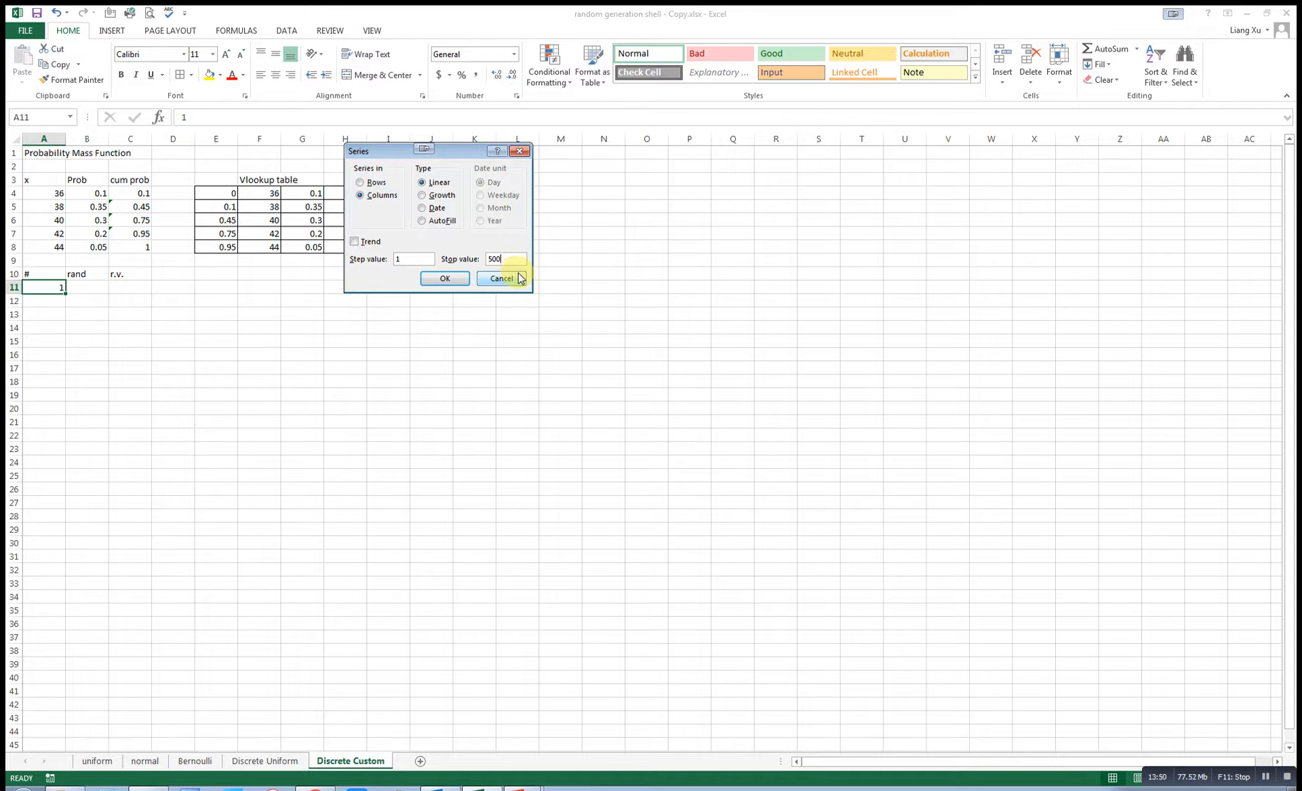
{"action": "type", "text": "500"}
{"action": "key", "text": "Return"}
{"action": "left_click", "coordinate": [95, 287]}
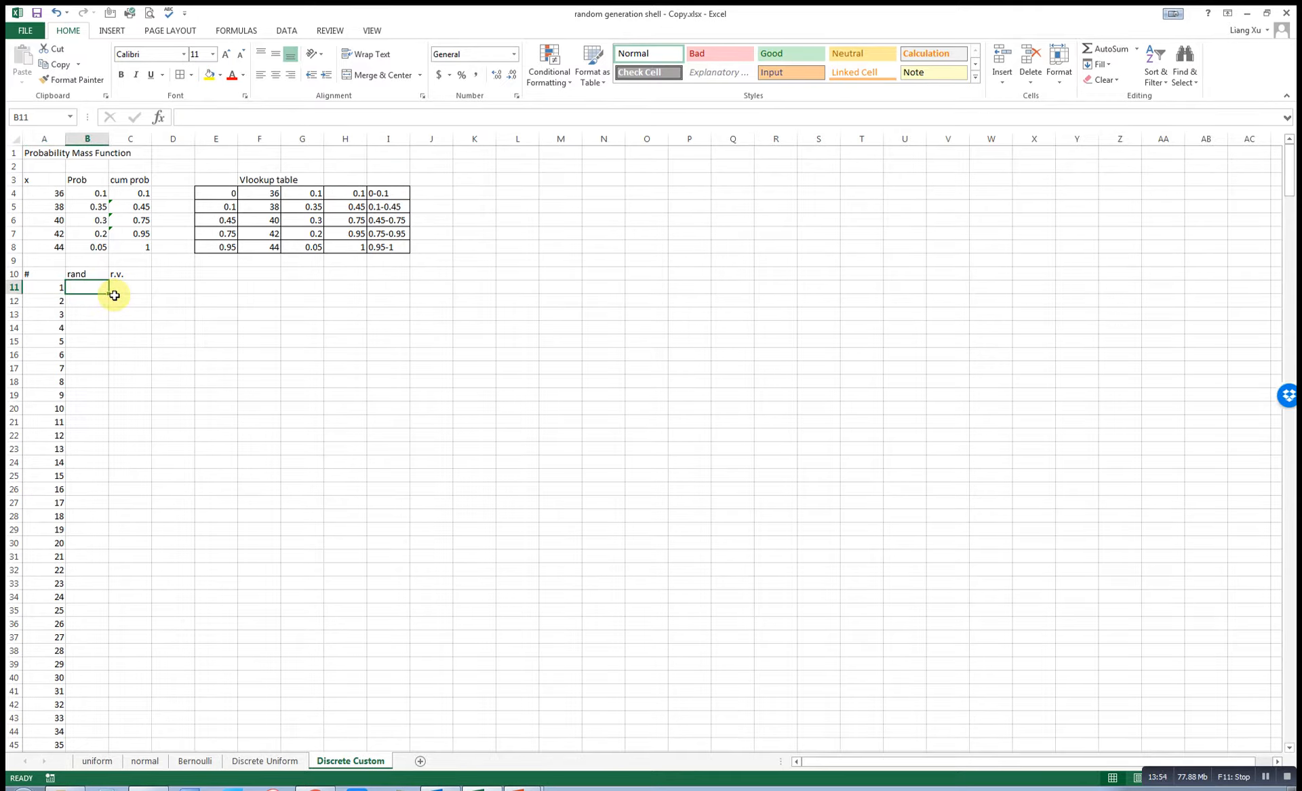
{"action": "left_click", "coordinate": [127, 286]}
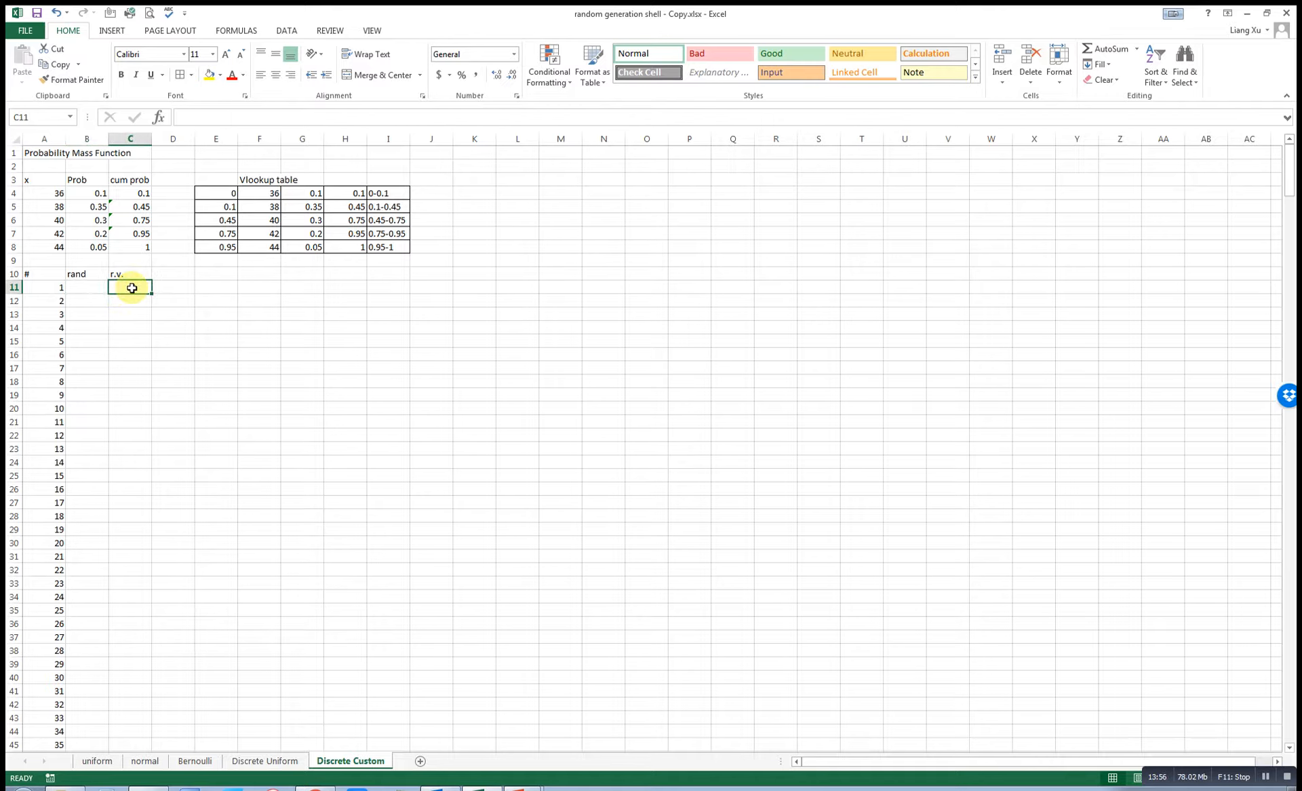
{"action": "type", "text": "=vl"}
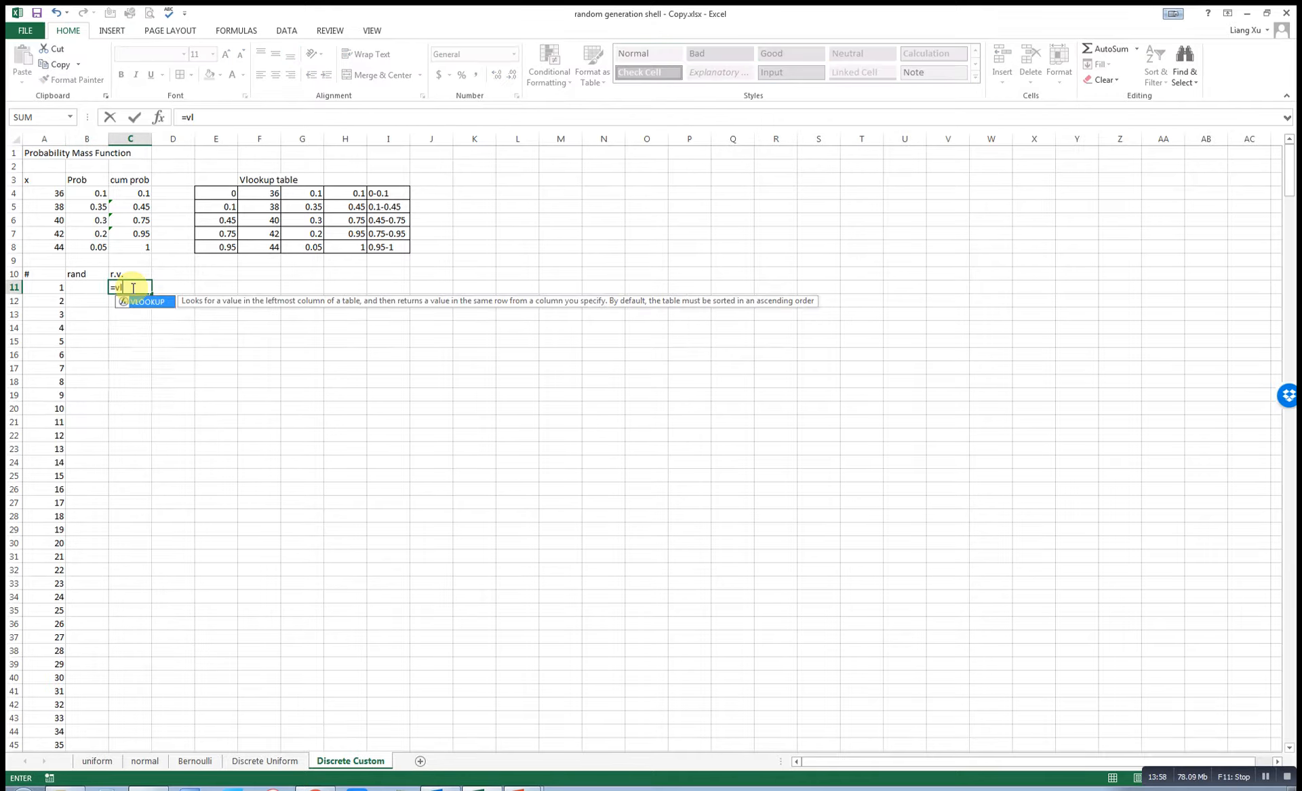
{"action": "type", "text": "ookup(rand"}
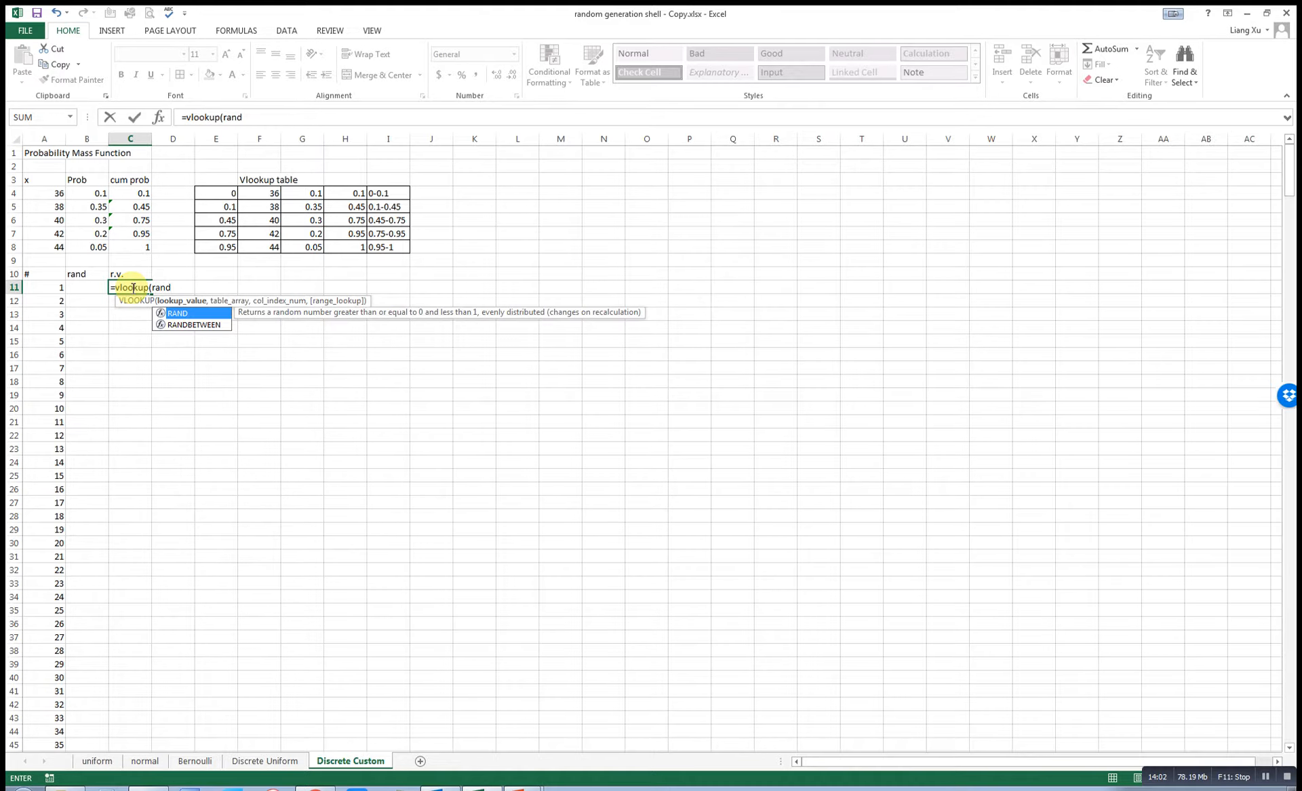
{"action": "type", "text": "()"}
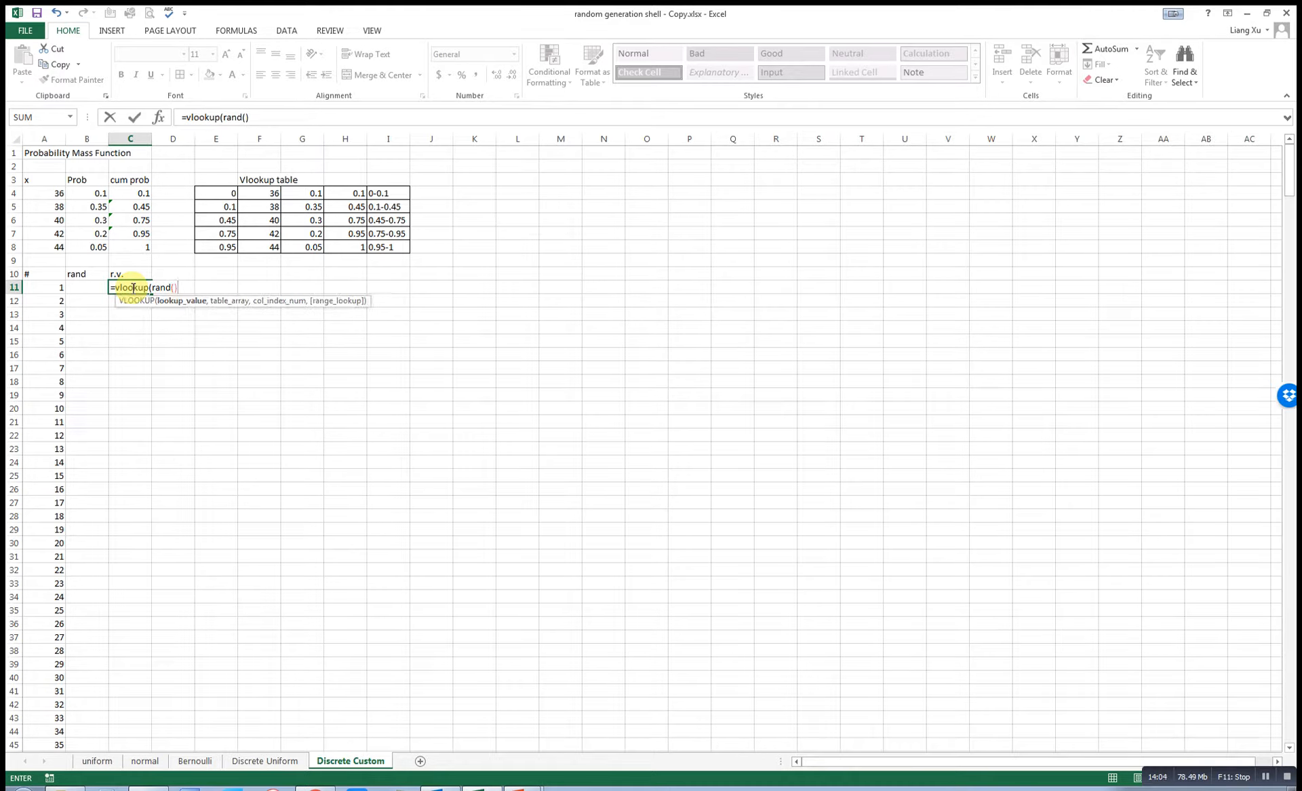
{"action": "key", "text": "BackSpace"}
{"action": "key", "text": "BackSpace"}
{"action": "key", "text": "BackSpace"}
{"action": "key", "text": "BackSpace"}
{"action": "key", "text": "BackSpace"}
{"action": "key", "text": "BackSpace"}
{"action": "key", "text": "BackSpace"}
{"action": "key", "text": "BackSpace"}
{"action": "key", "text": "Escape"}
Enter =RAND() in B11 and fill it down the rand column alongside the 500 numbered rows.
{"action": "key", "text": "Left"}
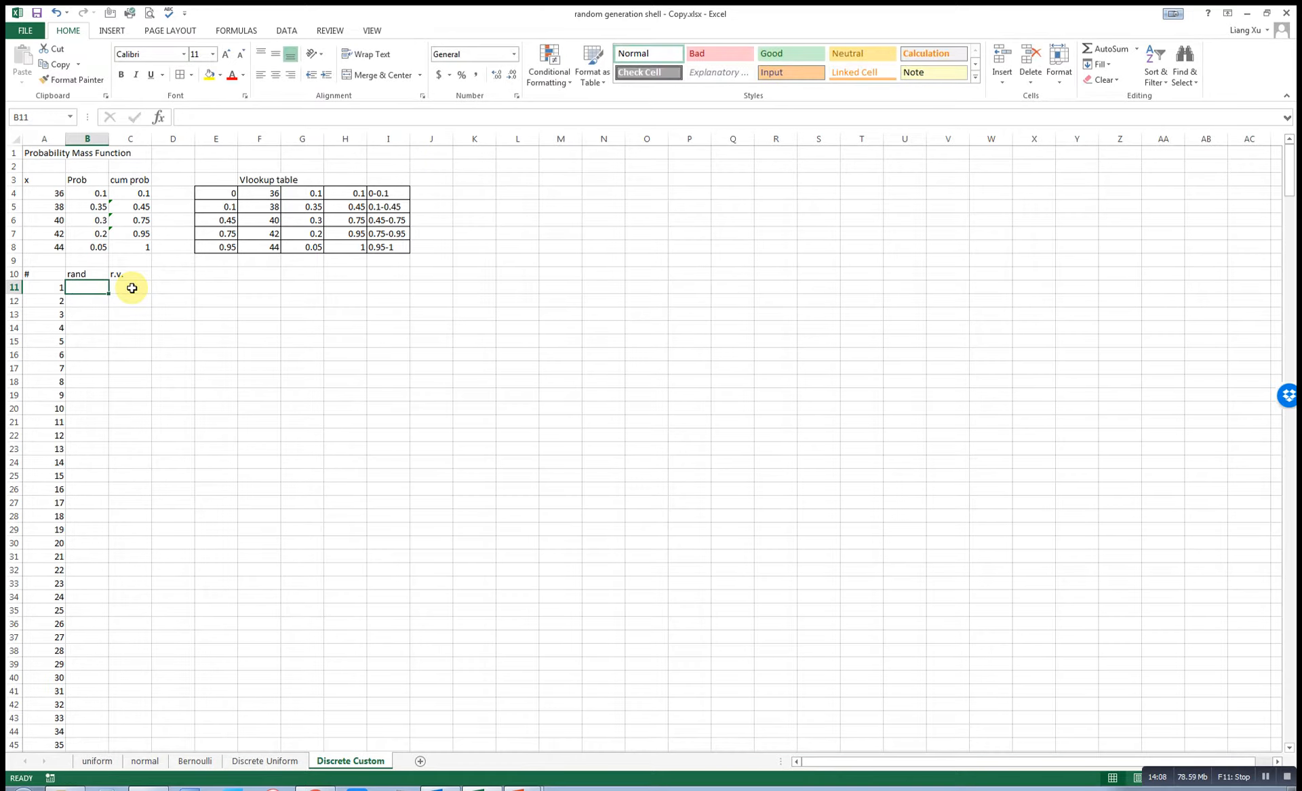
{"action": "type", "text": "=rand("}
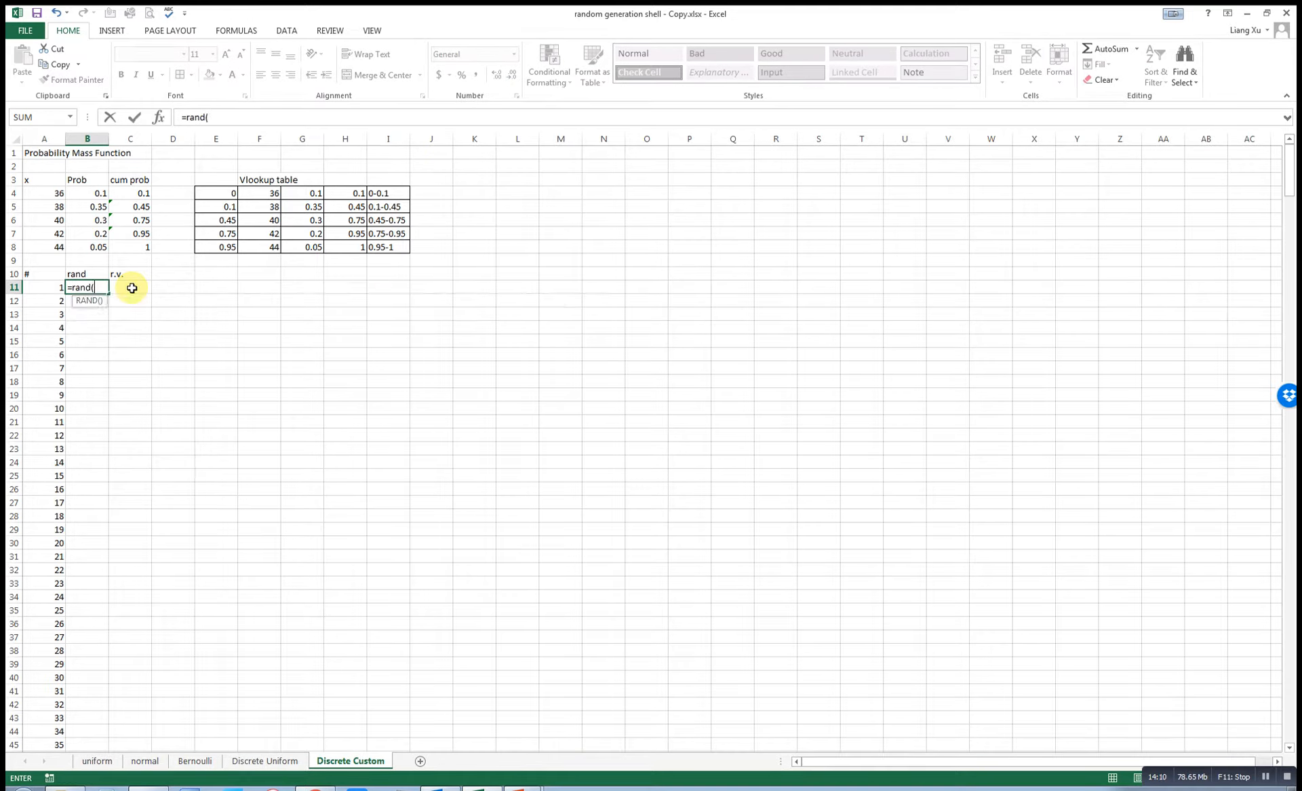
{"action": "type", "text": ")"}
{"action": "key", "text": "Return"}
{"action": "left_click", "coordinate": [103, 291]}
{"action": "double_click", "coordinate": [109, 294]}
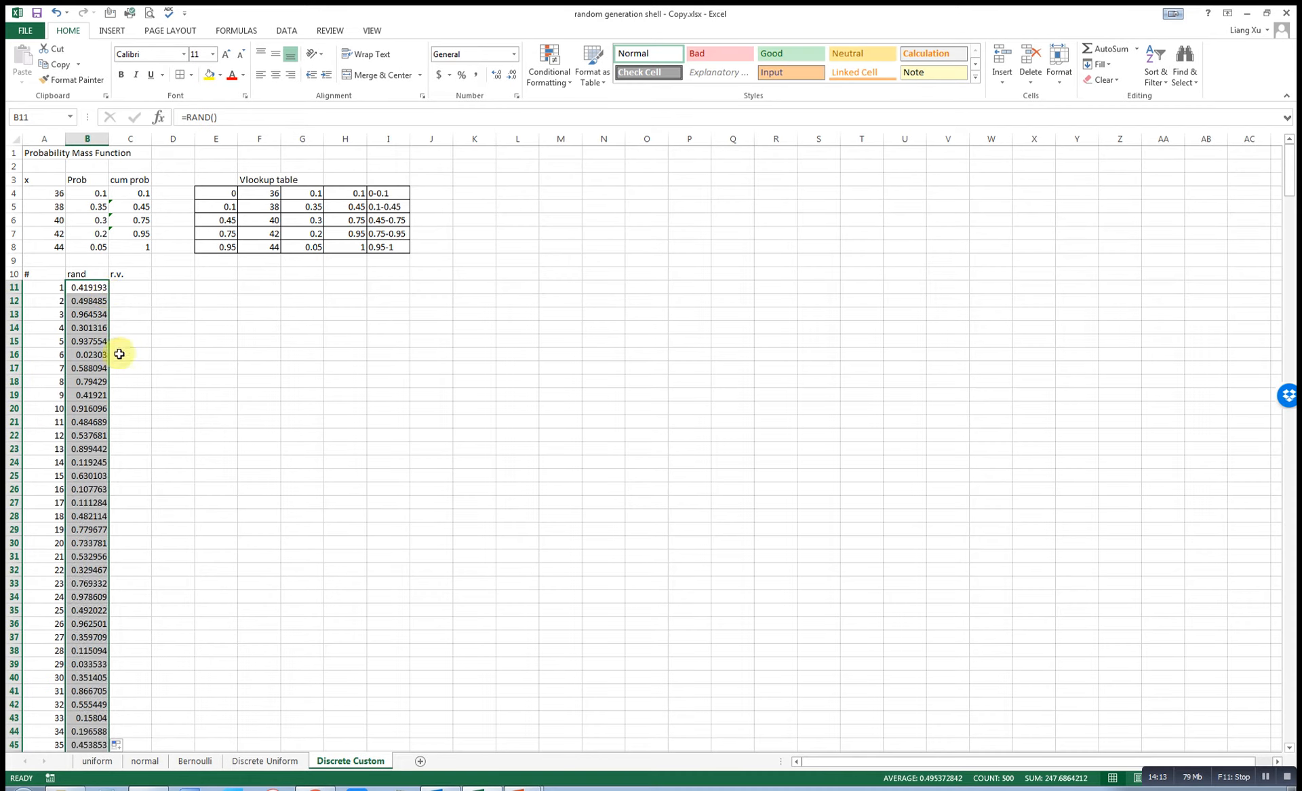
{"action": "left_click", "coordinate": [93, 290]}
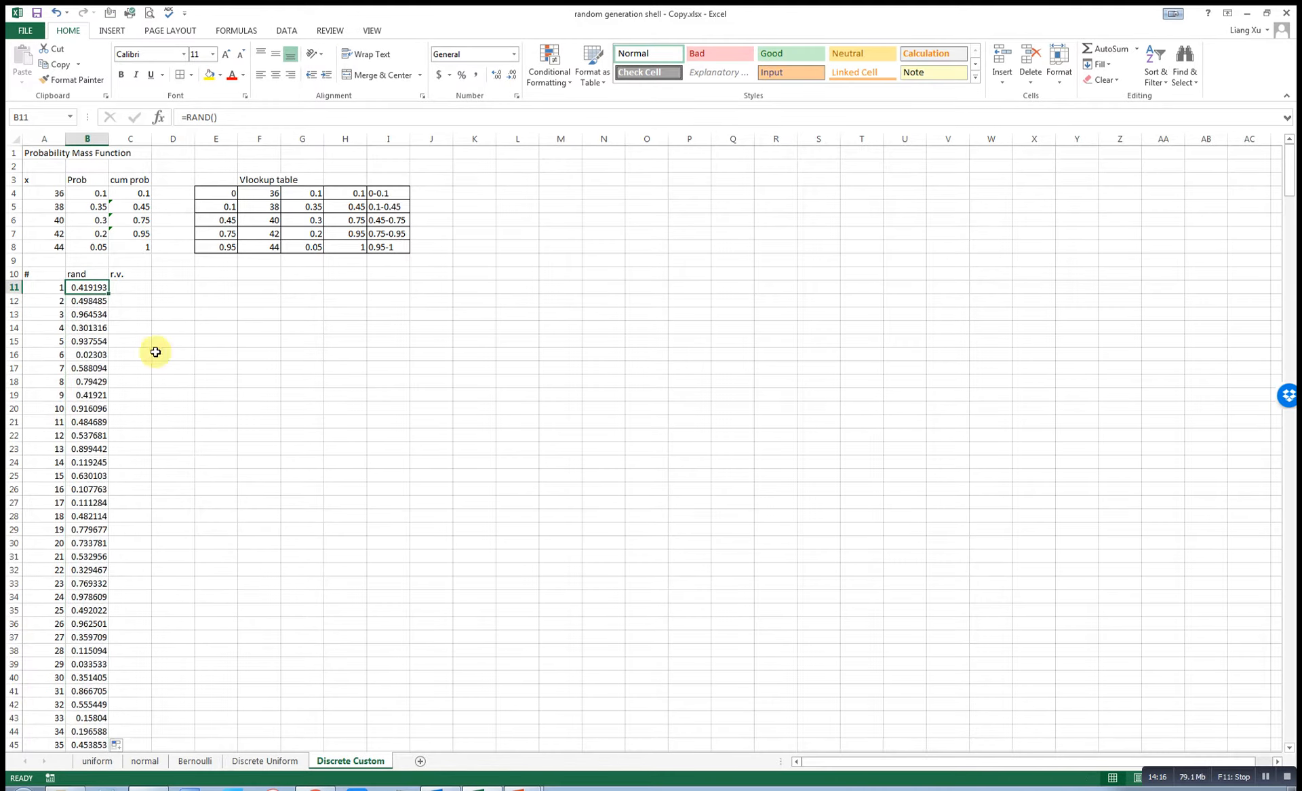
{"action": "left_click", "coordinate": [524, 787]}
{"action": "left_click", "coordinate": [522, 768]}
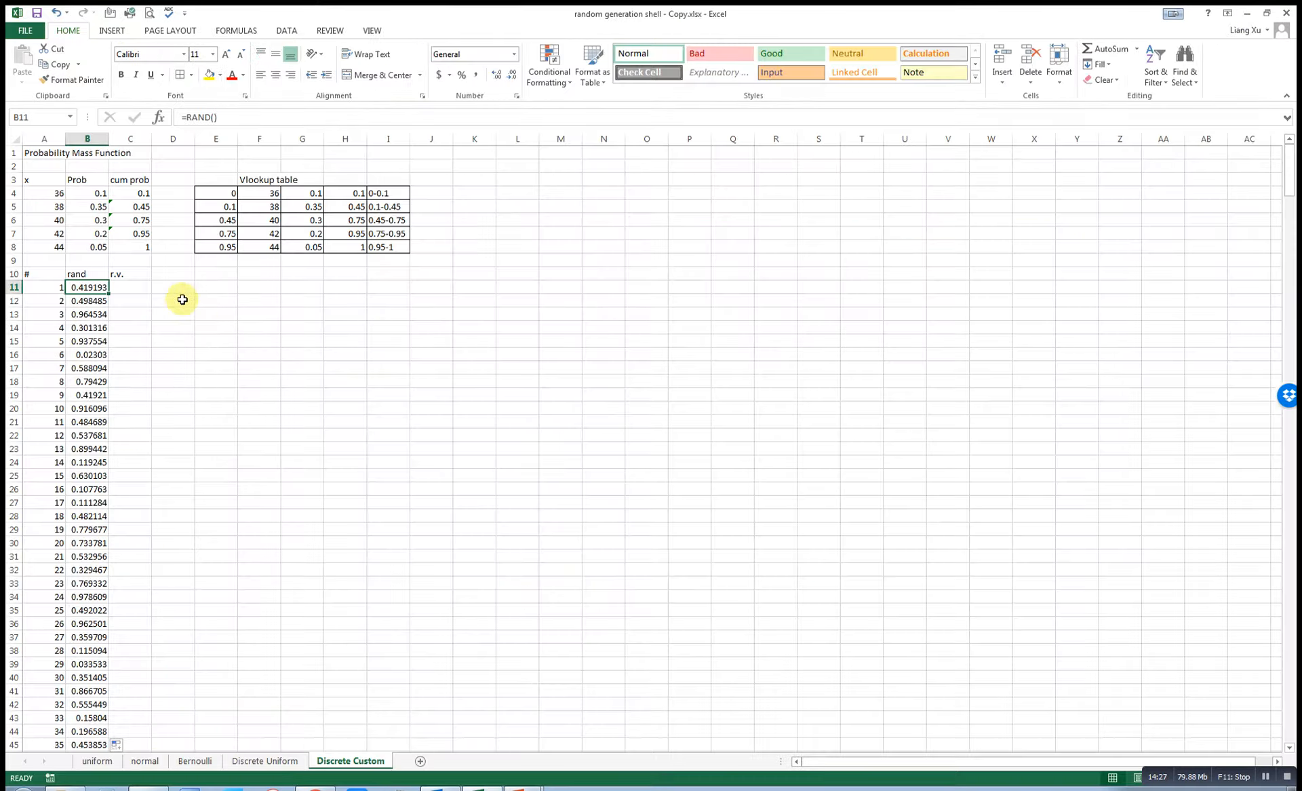
Enter =VLOOKUP(B11,$E$4:$H$8,2,TRUE) in C11 as the first r.v. value, with the lookup table reference made absolute.
{"action": "left_click", "coordinate": [139, 288]}
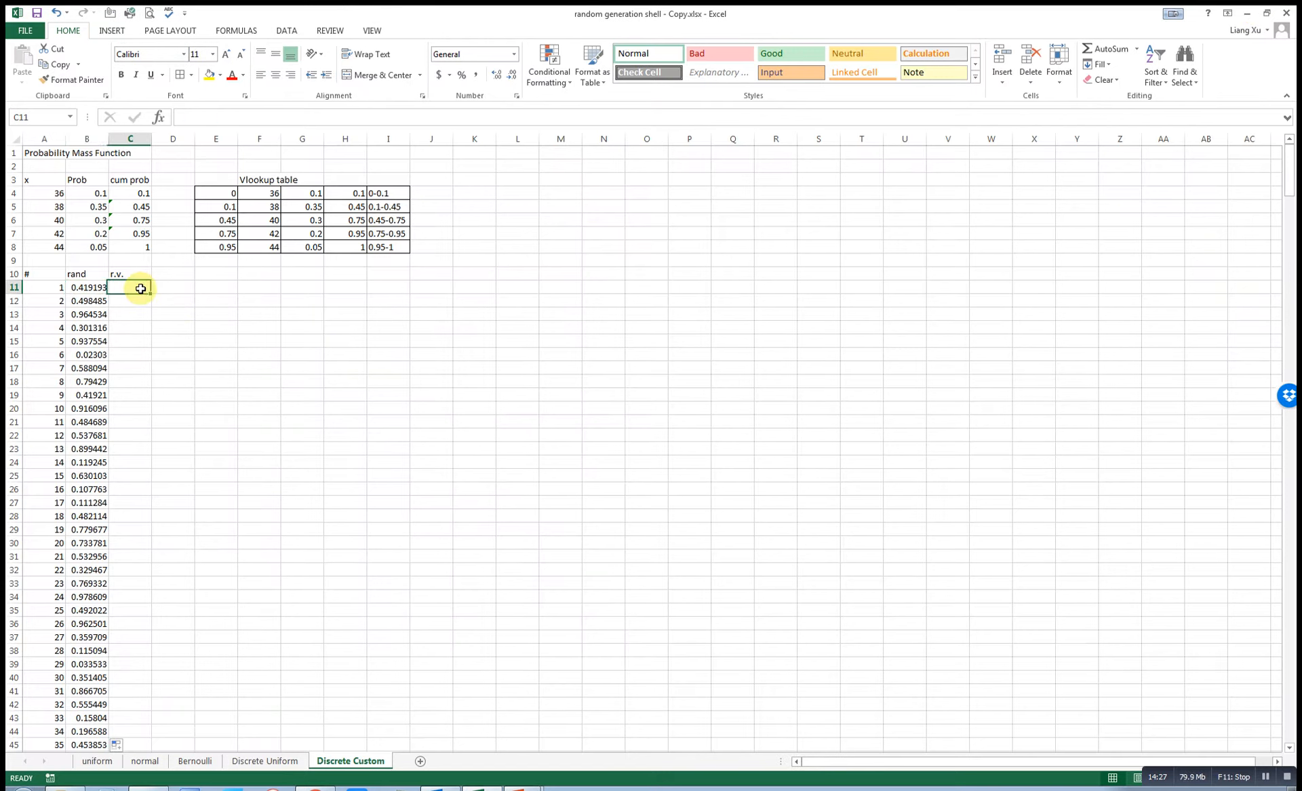
{"action": "type", "text": "=vlook"}
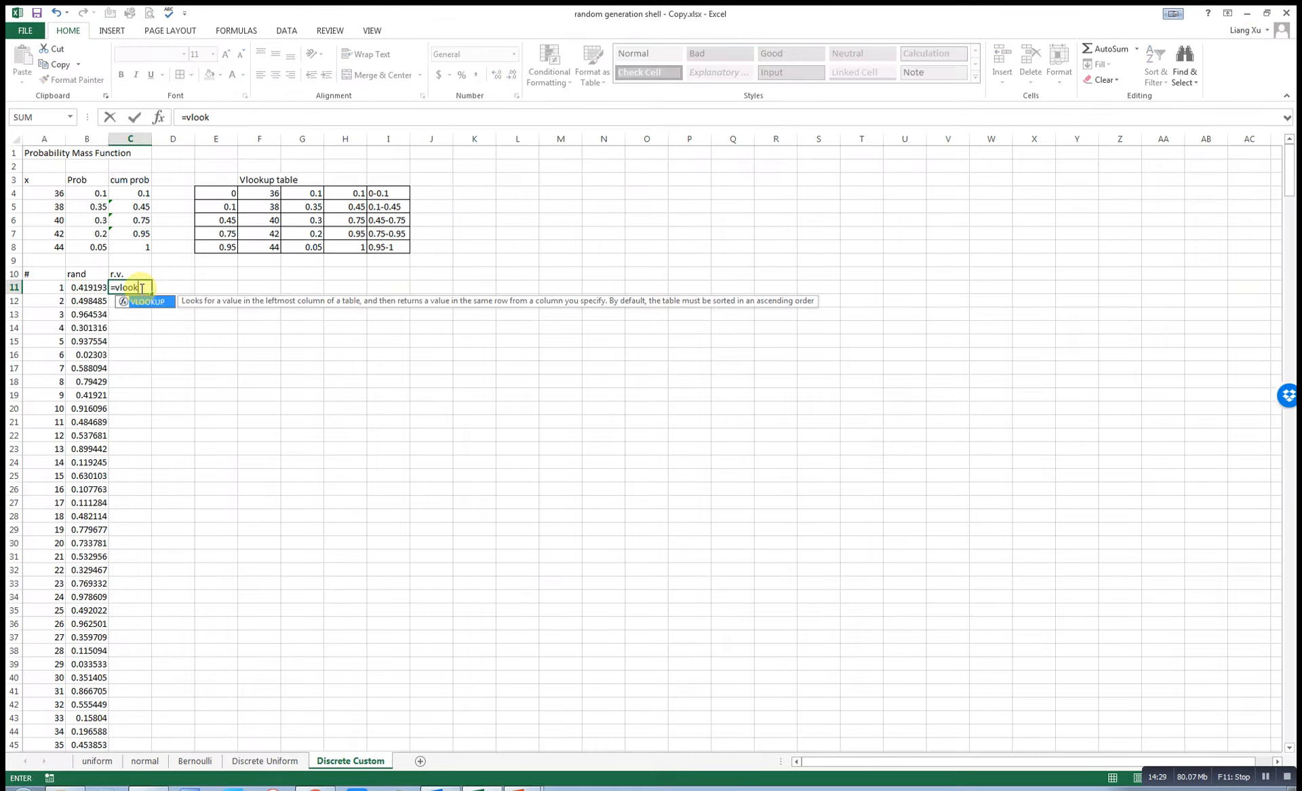
{"action": "type", "text": "up("}
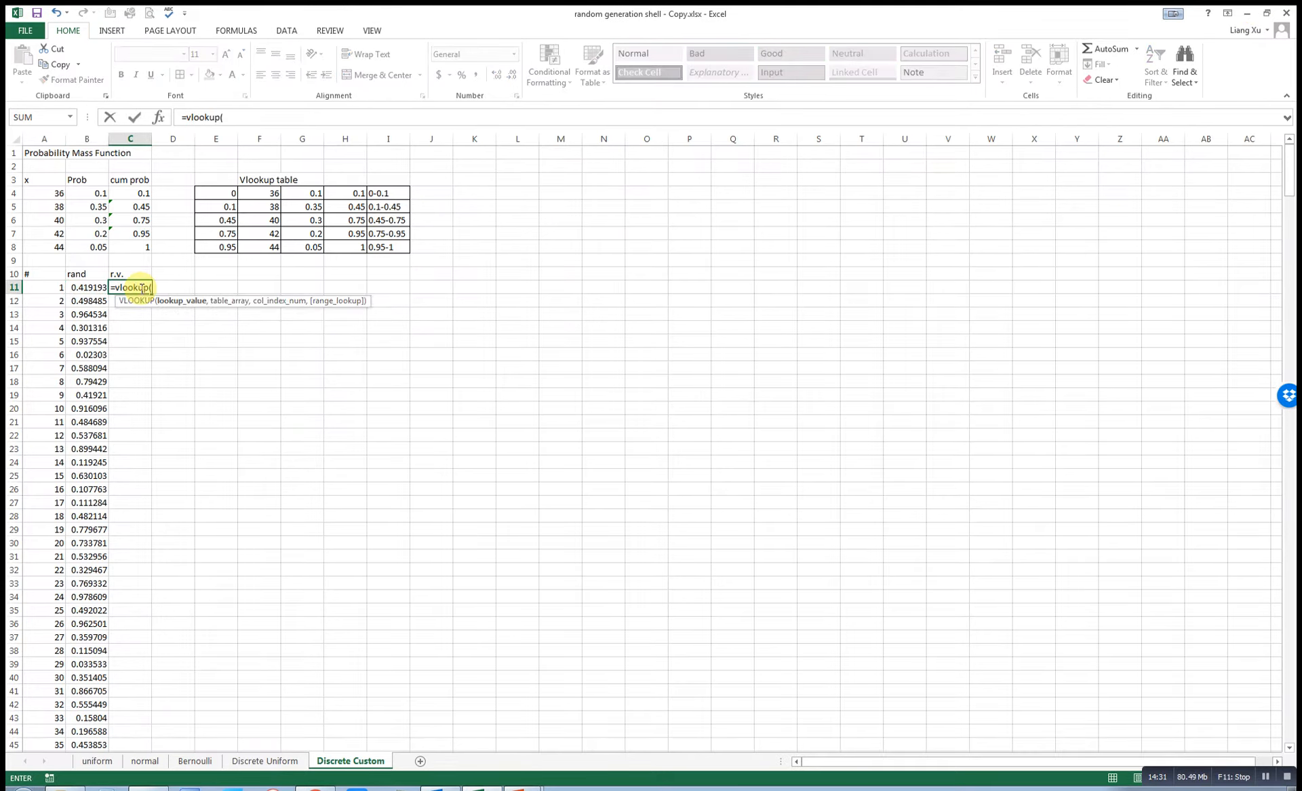
{"action": "left_click", "coordinate": [87, 287]}
{"action": "type", "text": ","}
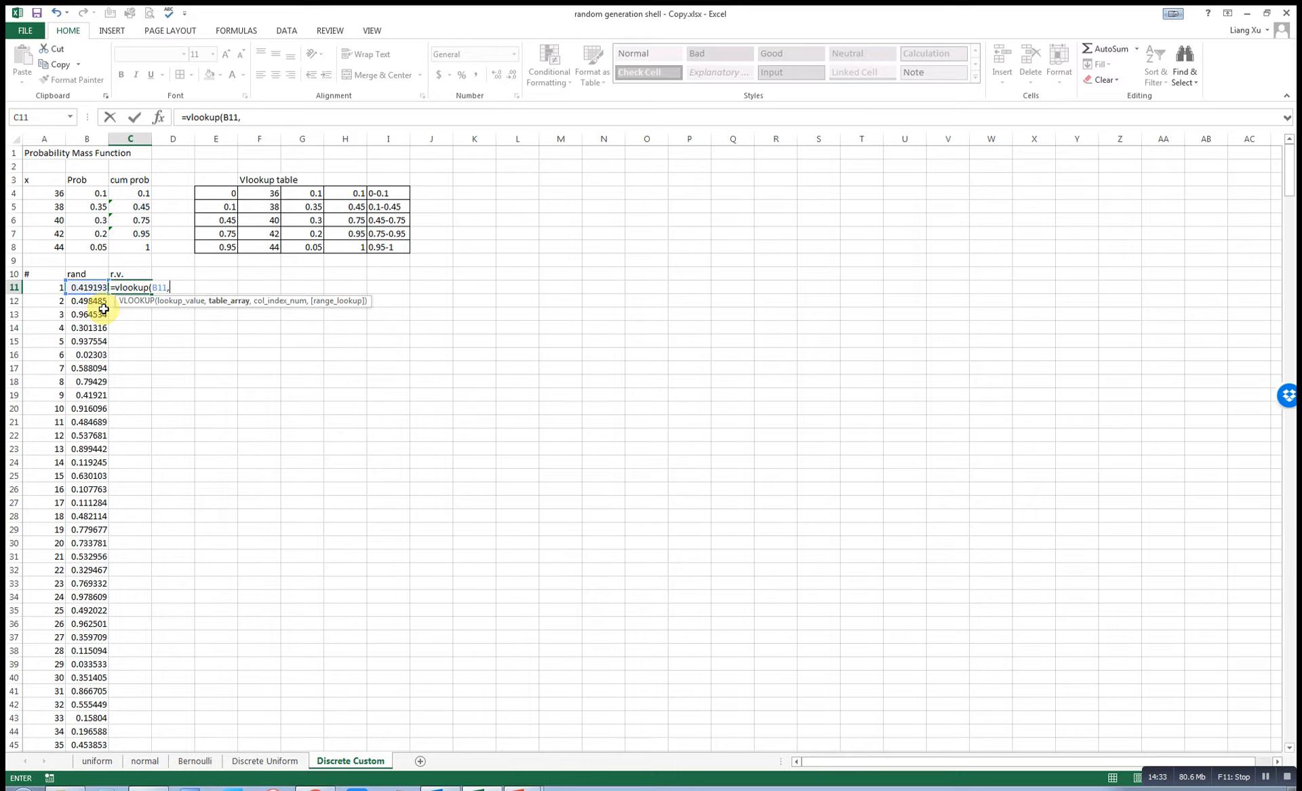
{"action": "left_click_drag", "start_coordinate": [219, 192], "coordinate": [349, 244]}
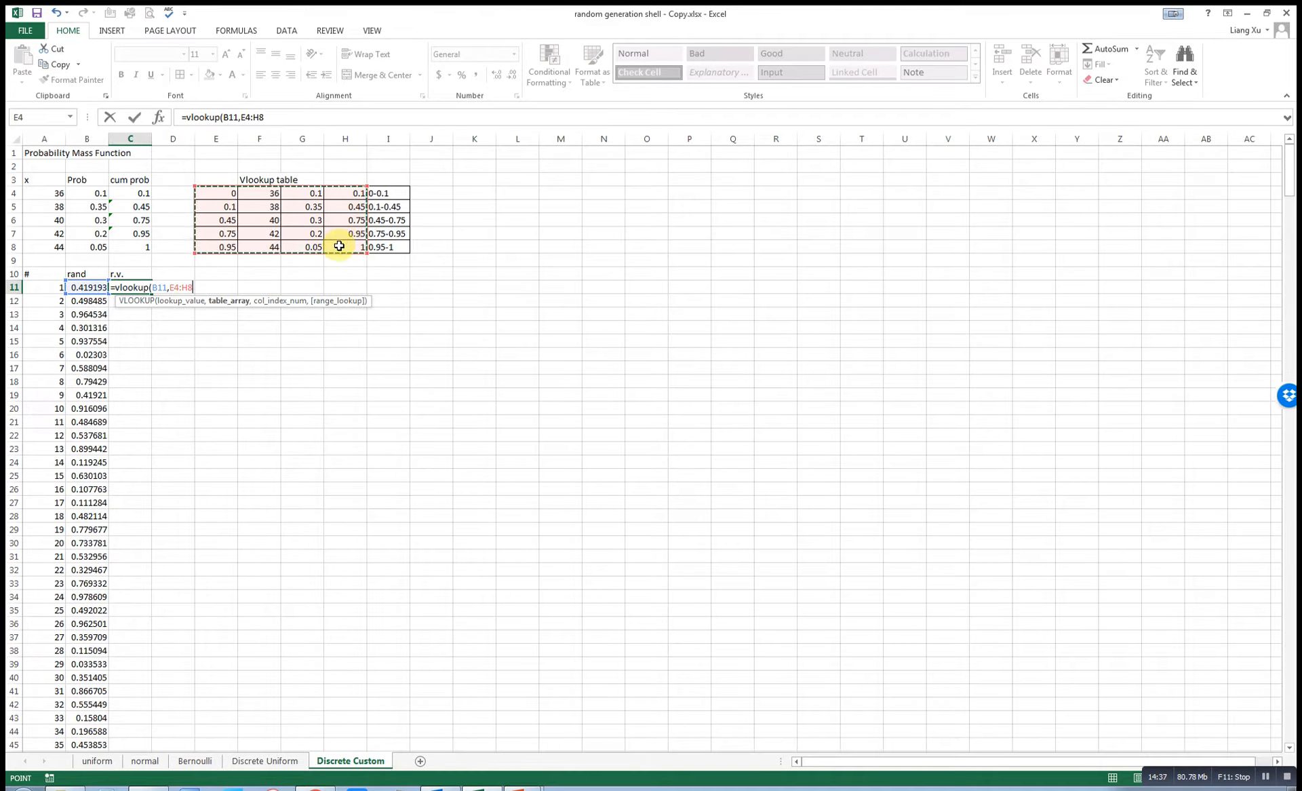
{"action": "key", "text": "F4"}
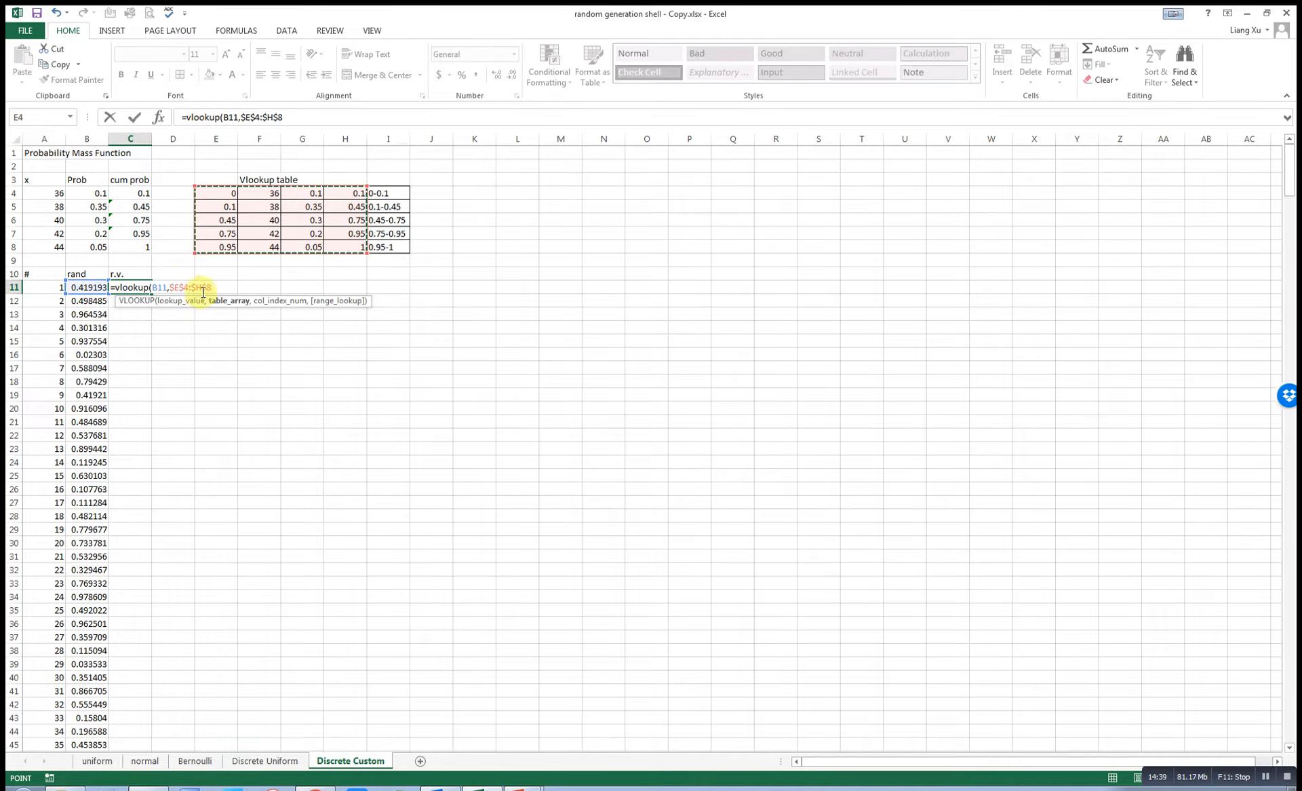
{"action": "type", "text": ",2"}
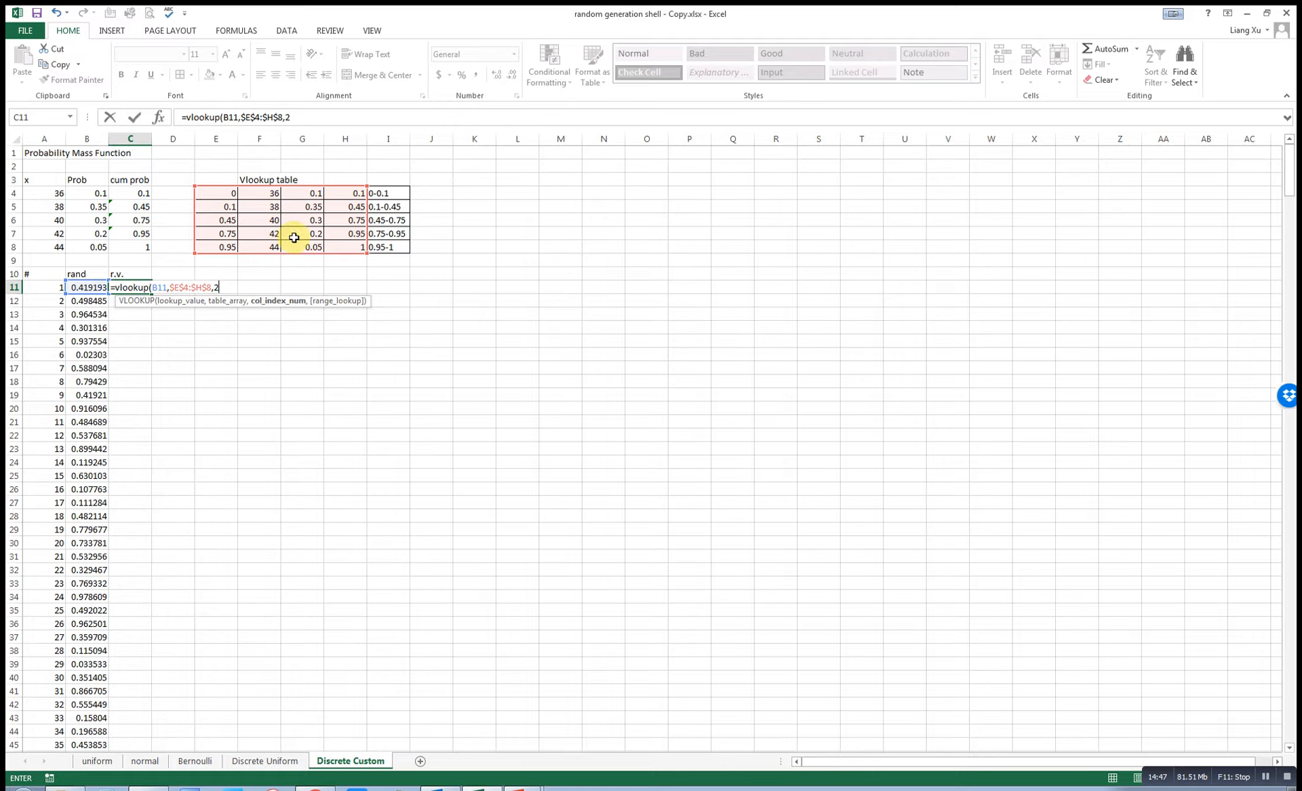
{"action": "type", "text": ",tru"}
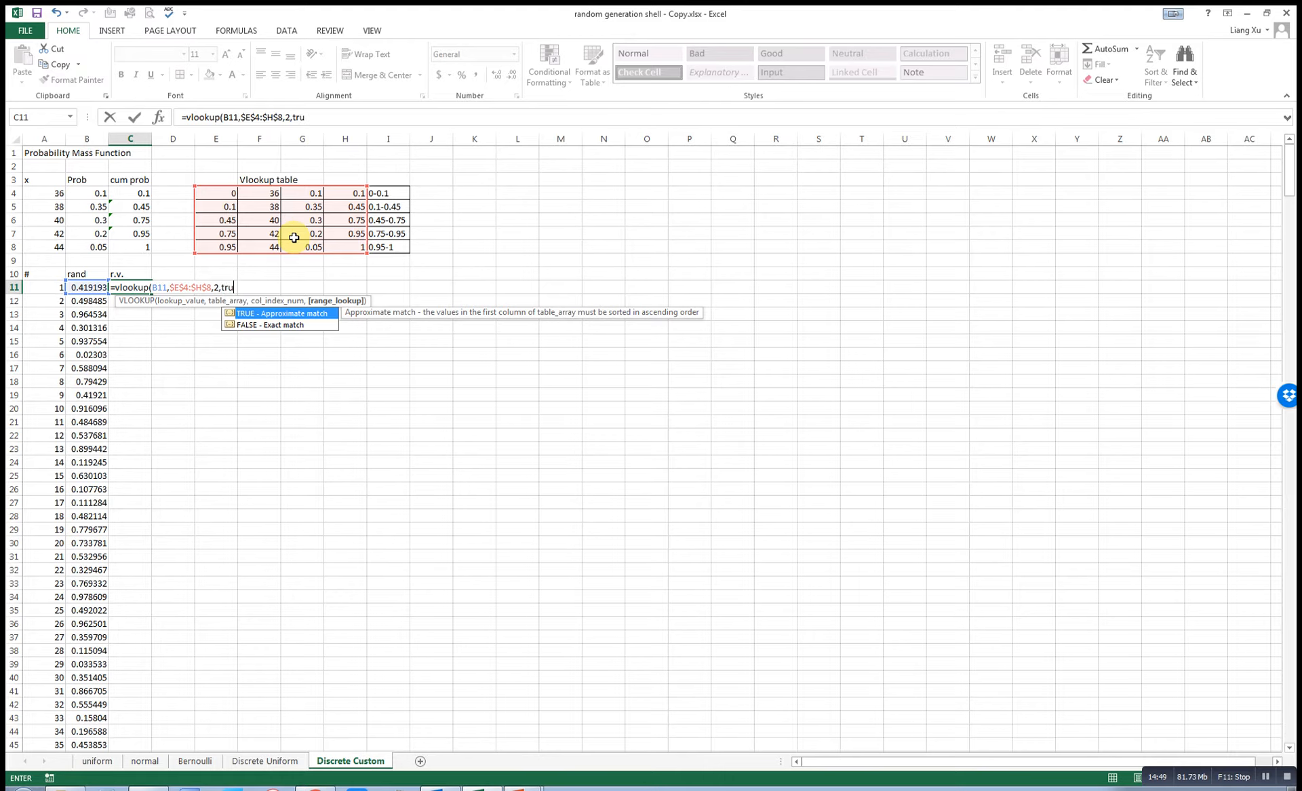
{"action": "type", "text": "e)"}
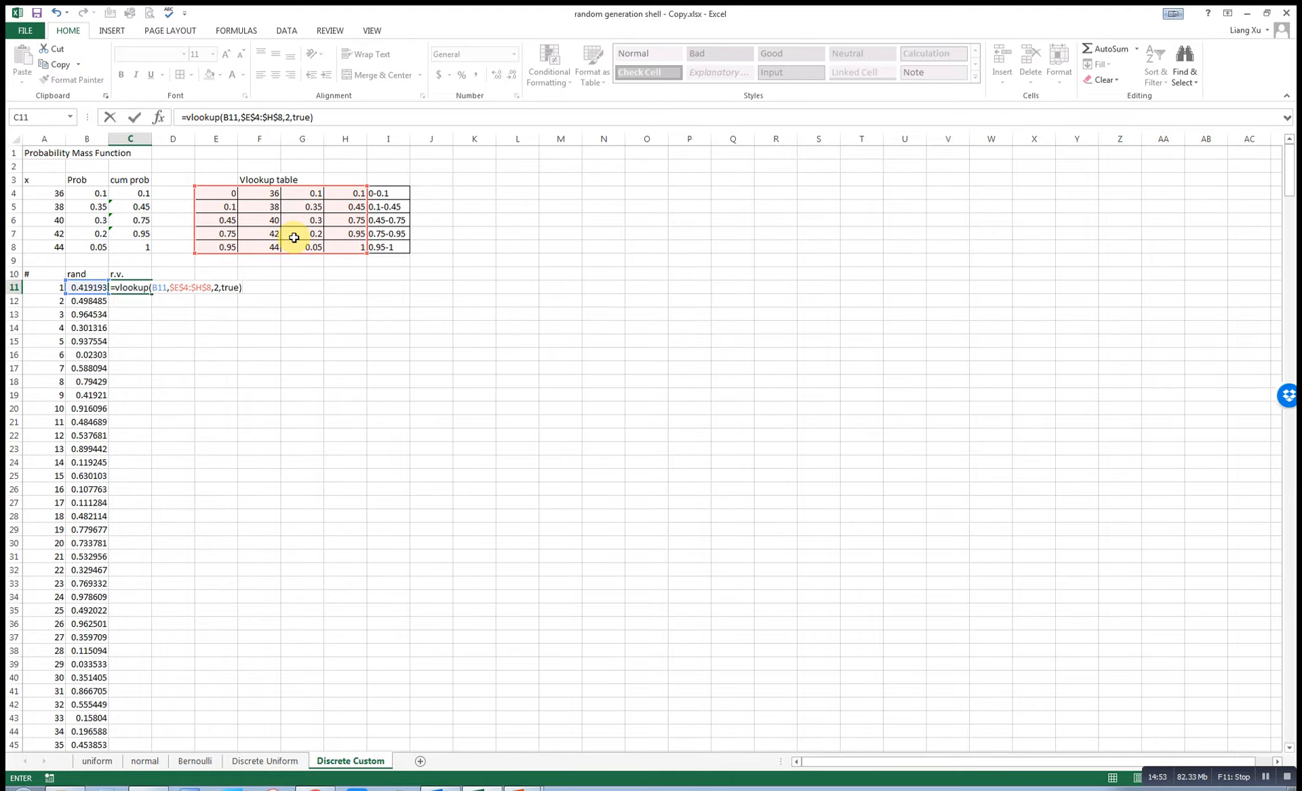
{"action": "key", "text": "Return"}
Fill the C11 lookup formula down the r.v. column for all 500 rows.
{"action": "left_click", "coordinate": [142, 288]}
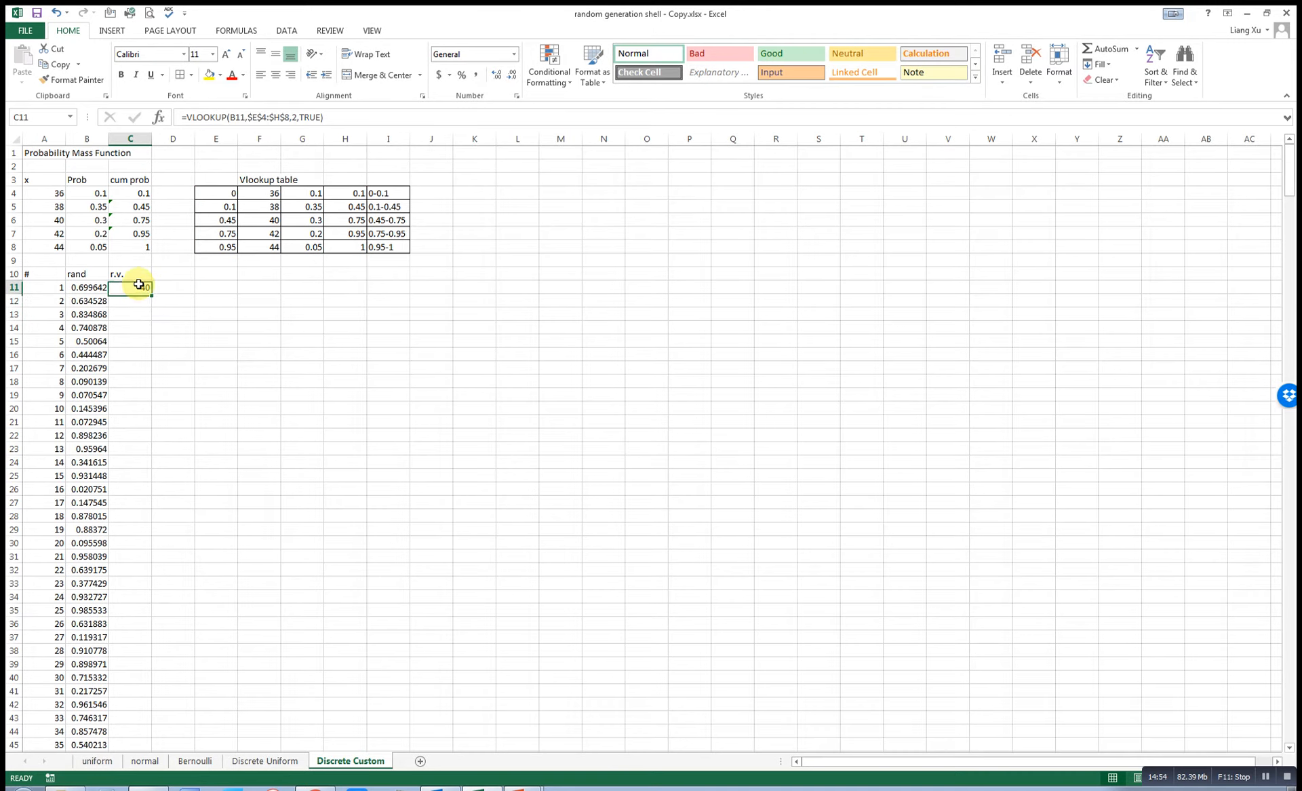
{"action": "double_click", "coordinate": [152, 293]}
{"action": "scroll", "coordinate": [166, 394], "scroll_direction": "down", "scroll_amount": 6}
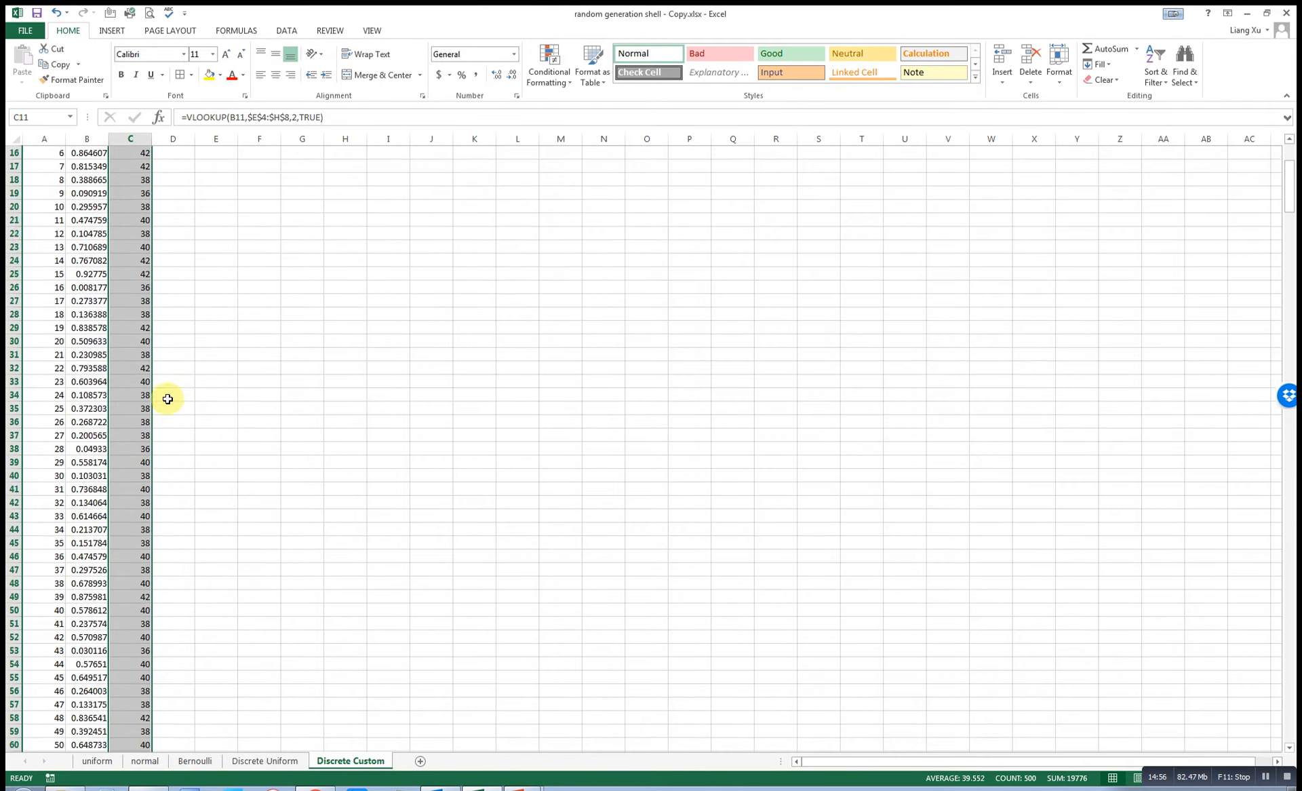
{"action": "scroll", "coordinate": [160, 428], "scroll_direction": "up", "scroll_amount": 6}
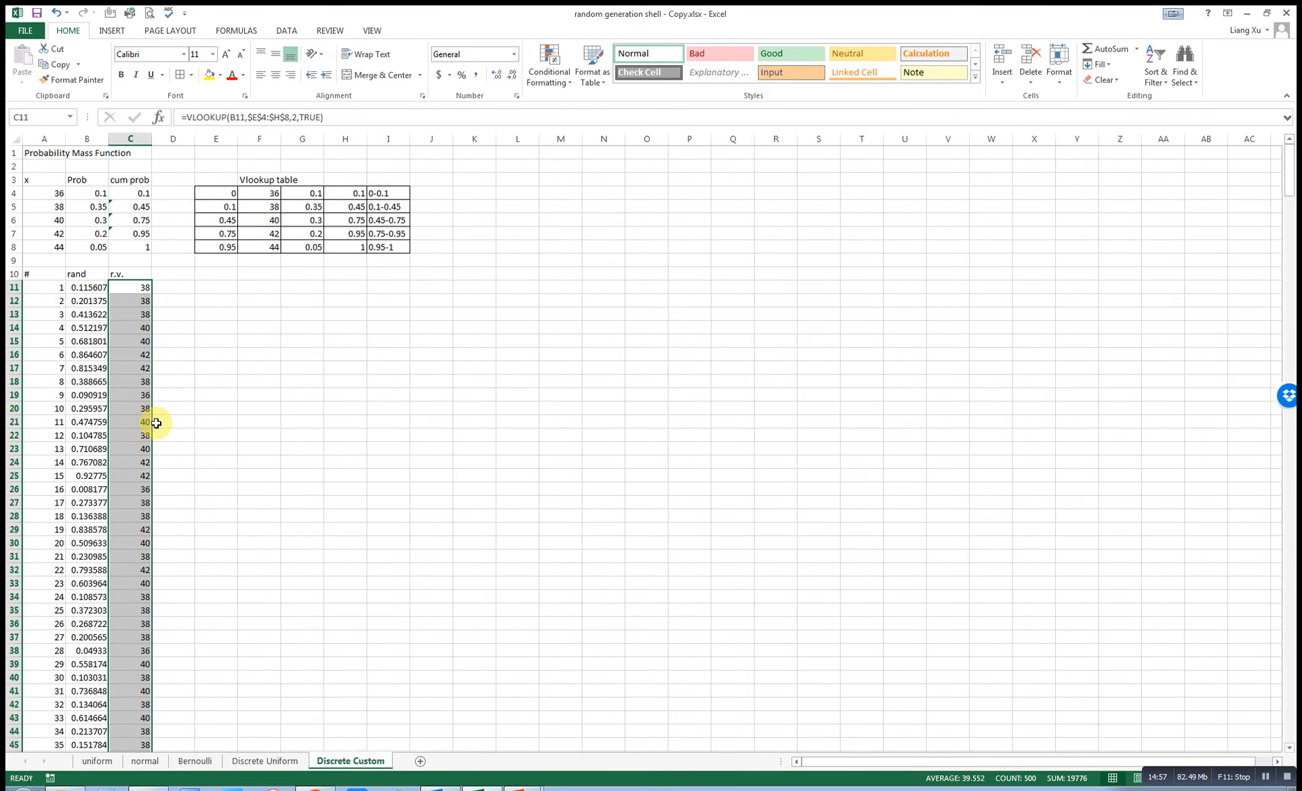
{"action": "left_click", "coordinate": [179, 288]}
Copy the text of the VLOOKUP formula in C11 and paste it into D11 with its references unchanged.
{"action": "left_click", "coordinate": [145, 286]}
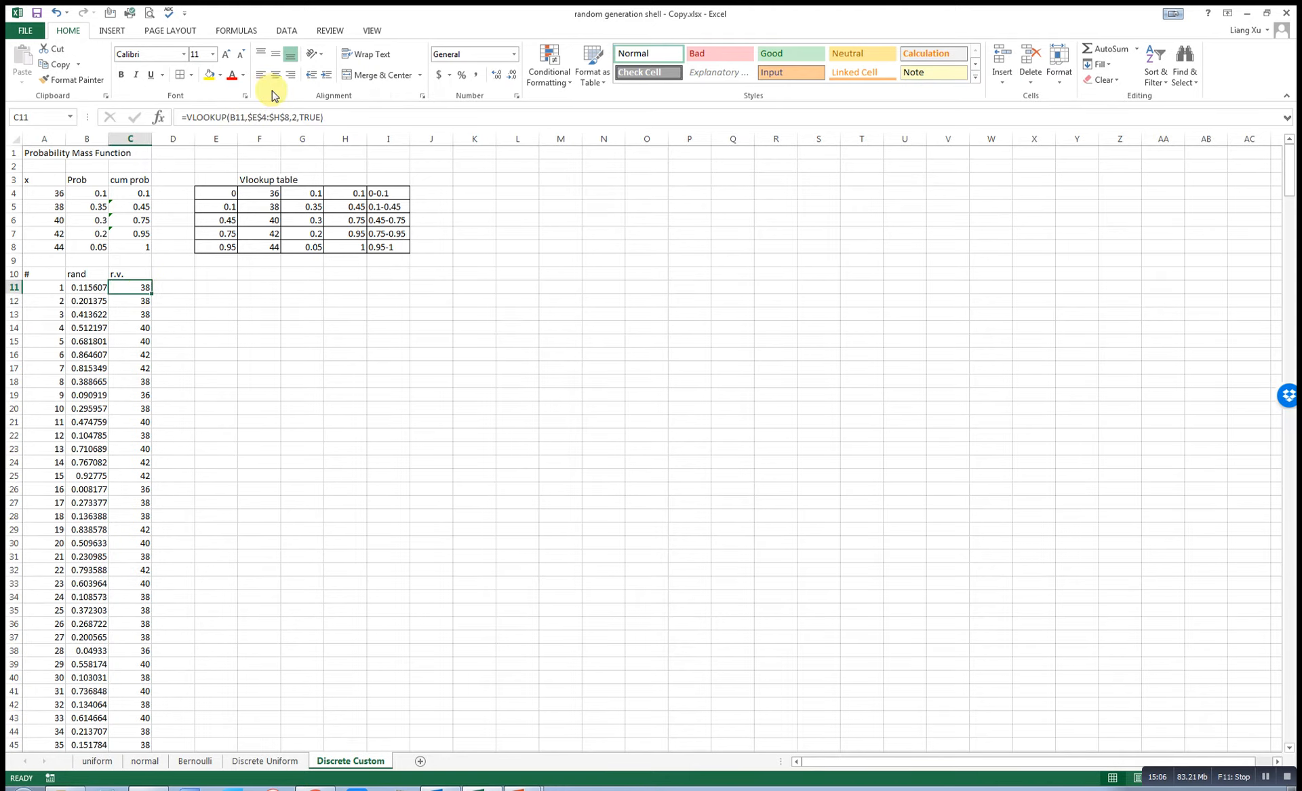
{"action": "left_click_drag", "start_coordinate": [285, 117], "coordinate": [179, 117]}
{"action": "key", "text": "ctrl+c"}
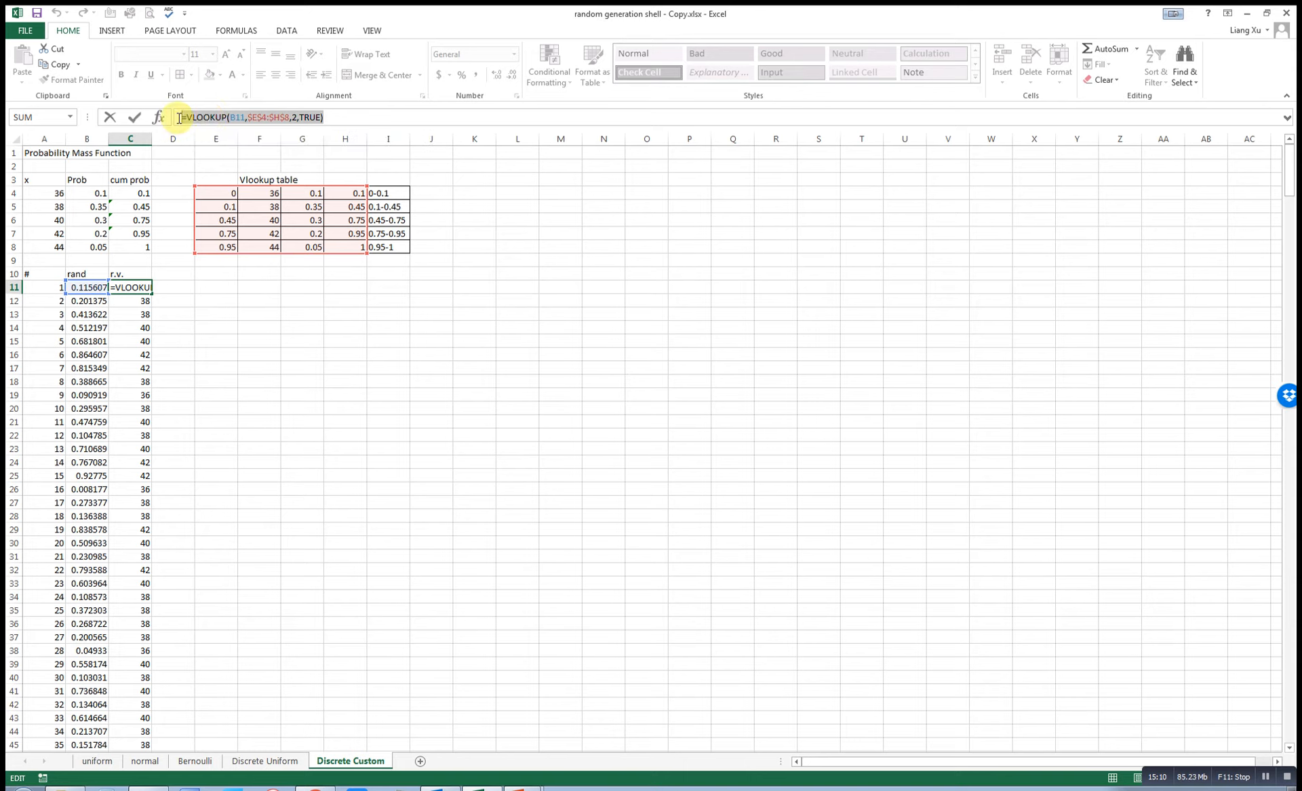
{"action": "key", "text": "Return"}
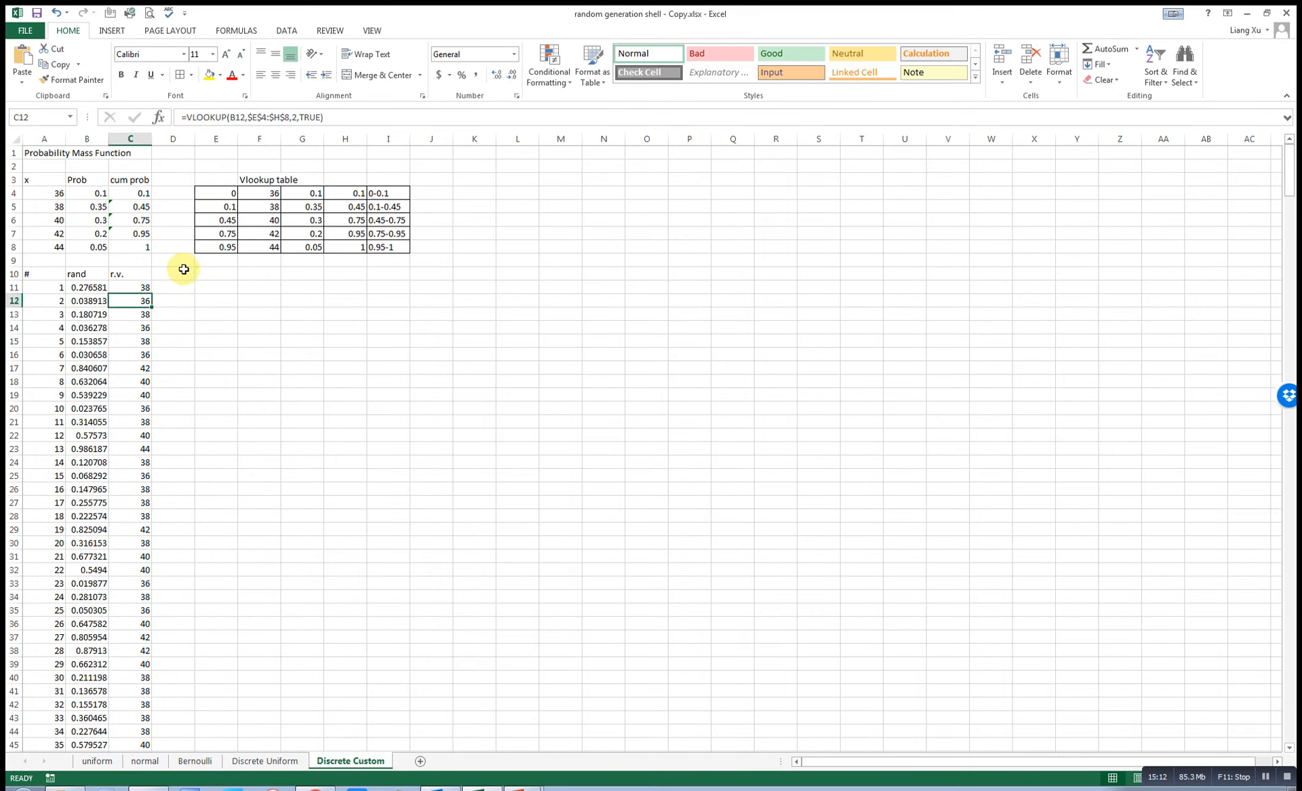
{"action": "left_click", "coordinate": [174, 288]}
{"action": "key", "text": "ctrl+v"}
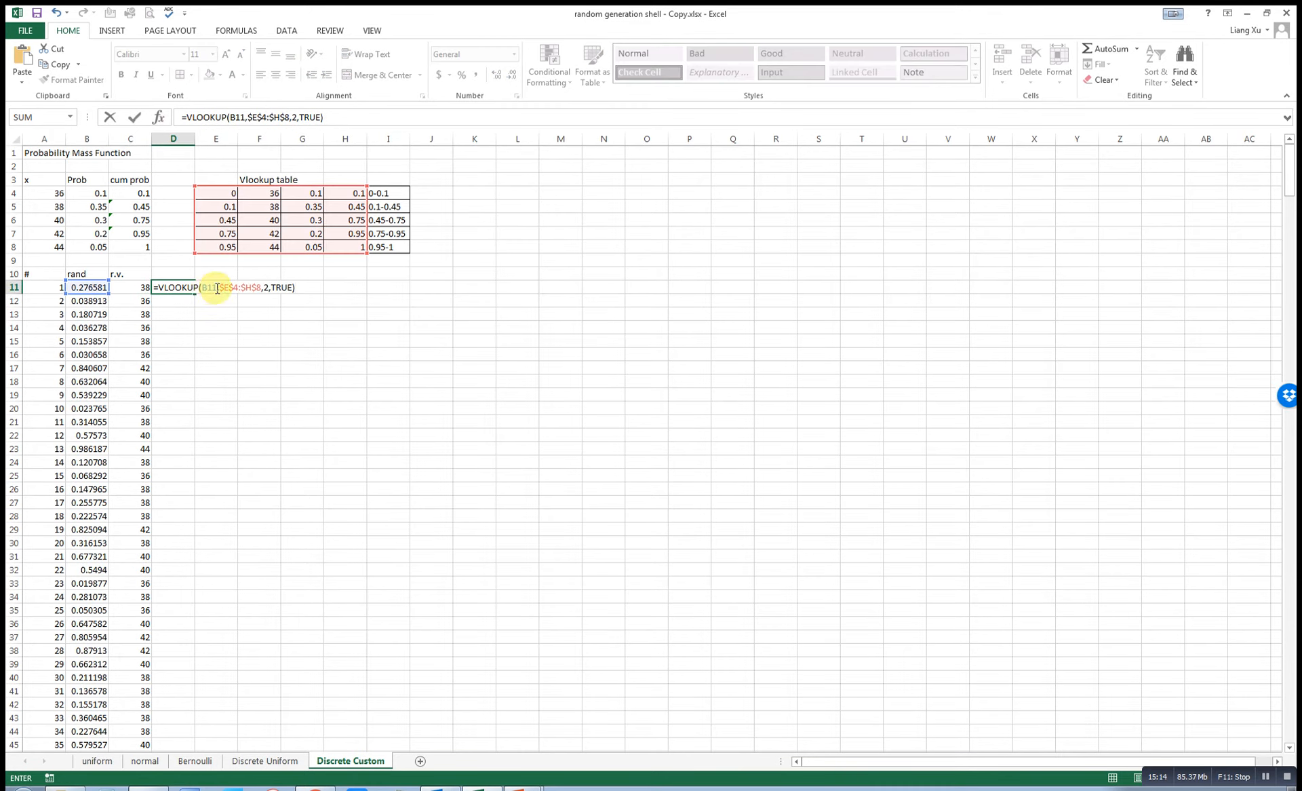
Replace the lookup value B11 in D11's formula with RAND() and fill the formula down column D for all 500 rows.
{"action": "double_click", "coordinate": [217, 289]}
{"action": "type", "text": "rand"}
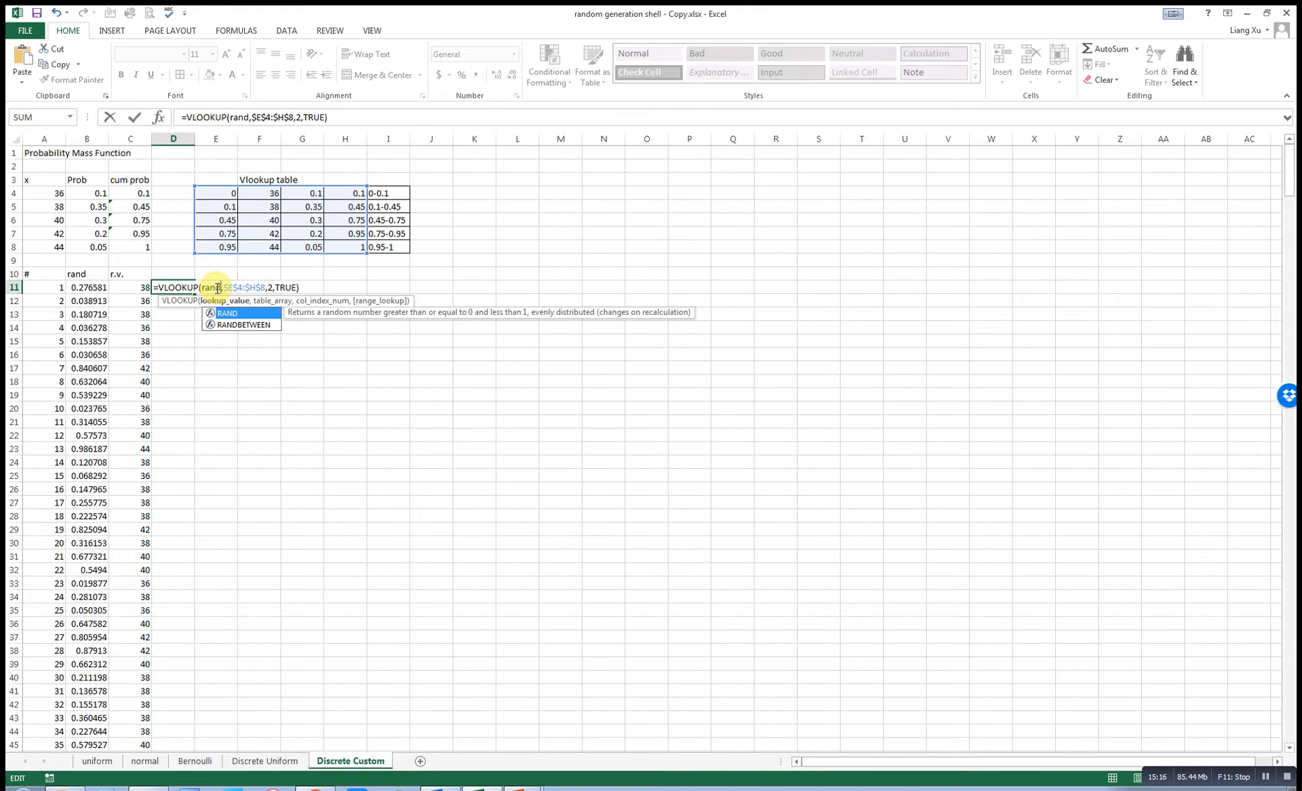
{"action": "type", "text": "()"}
{"action": "key", "text": "Return"}
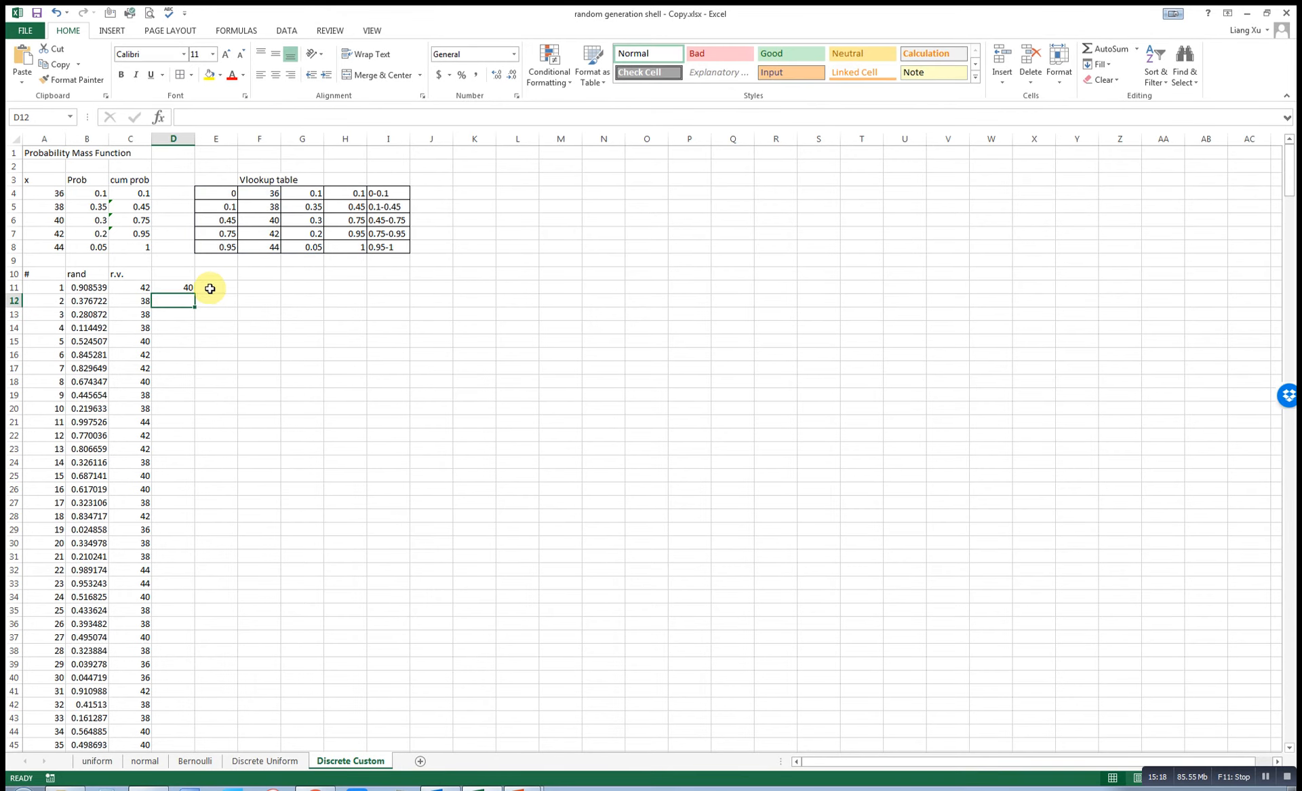
{"action": "left_click", "coordinate": [189, 289]}
{"action": "double_click", "coordinate": [196, 292]}
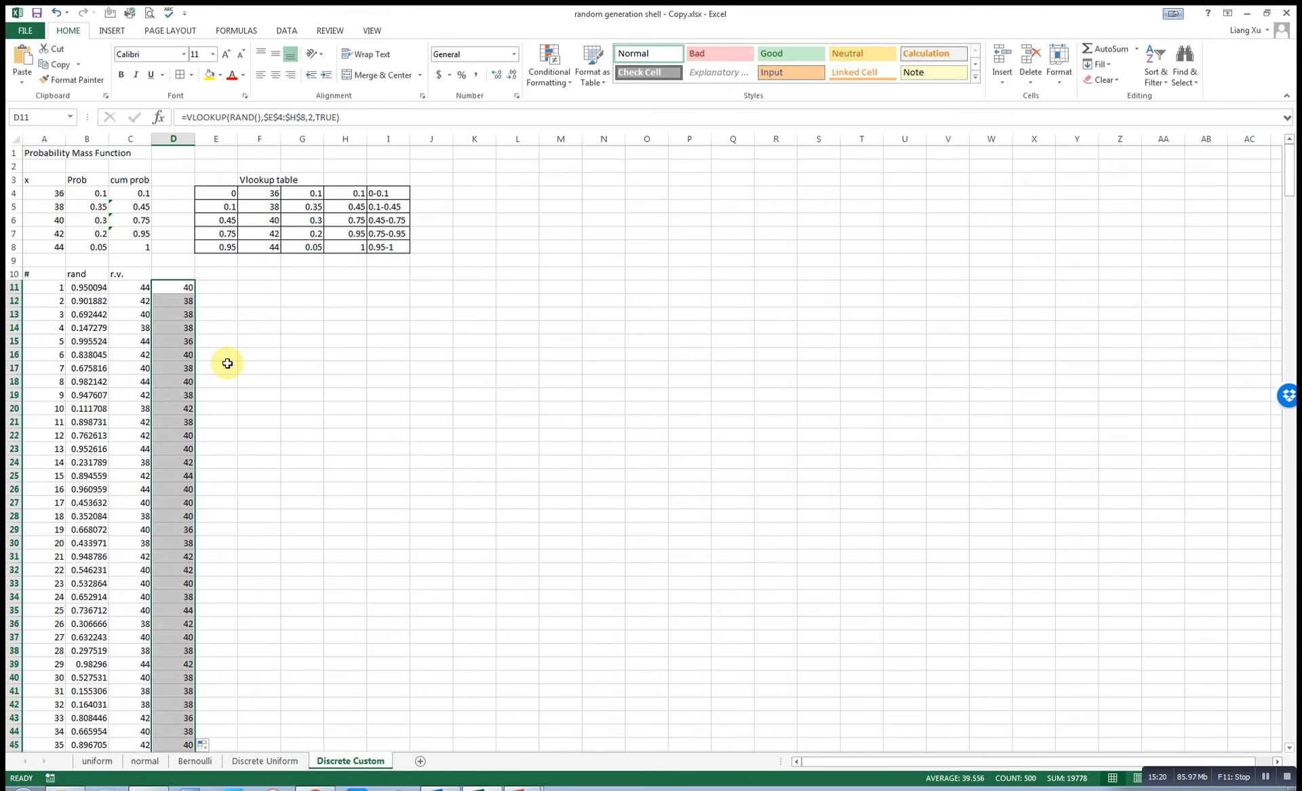
Compare the formulas in B11, C11 and D11, examining the RAND() argument nested in D11's VLOOKUP.
{"action": "left_click", "coordinate": [182, 284]}
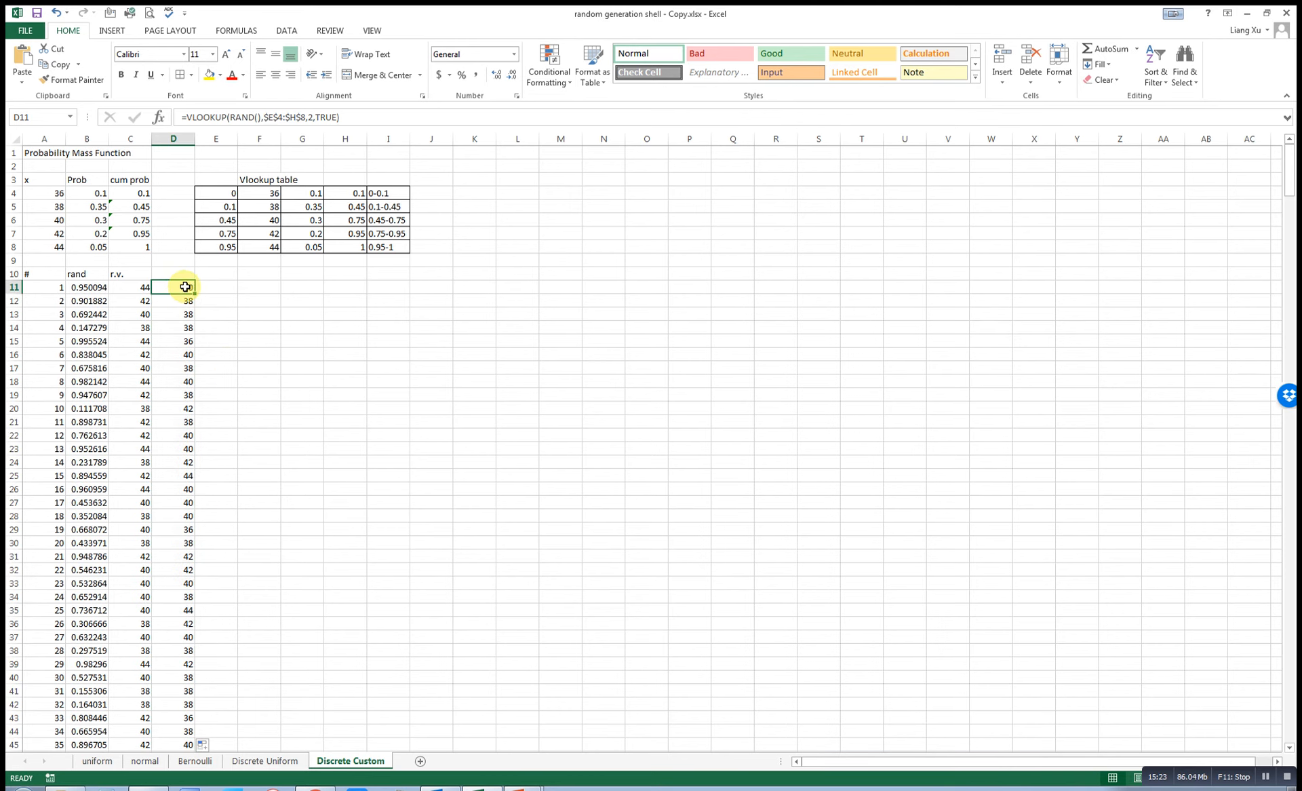
{"action": "left_click", "coordinate": [119, 286]}
{"action": "left_click", "coordinate": [180, 286]}
{"action": "left_click", "coordinate": [139, 287]}
{"action": "left_click", "coordinate": [84, 289]}
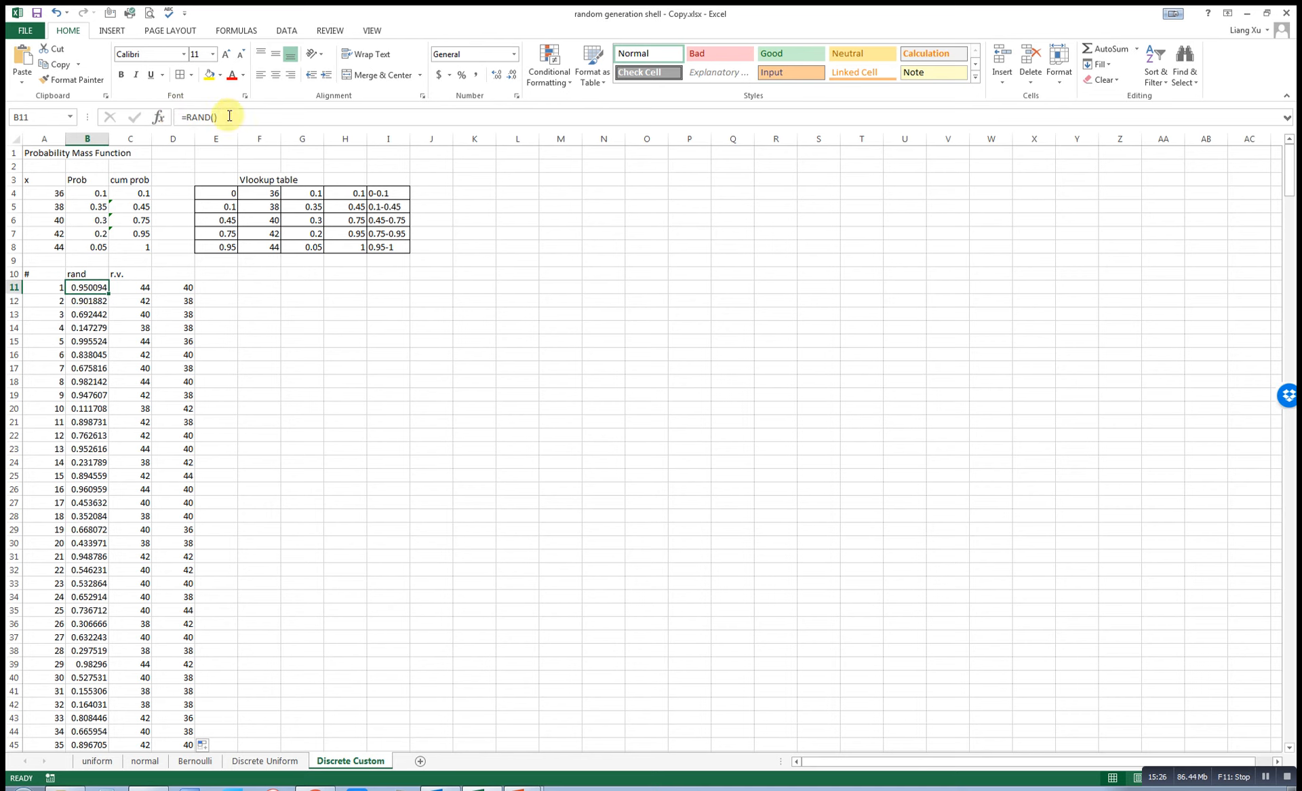
{"action": "left_click", "coordinate": [174, 287]}
{"action": "left_click_drag", "start_coordinate": [231, 118], "coordinate": [257, 119]}
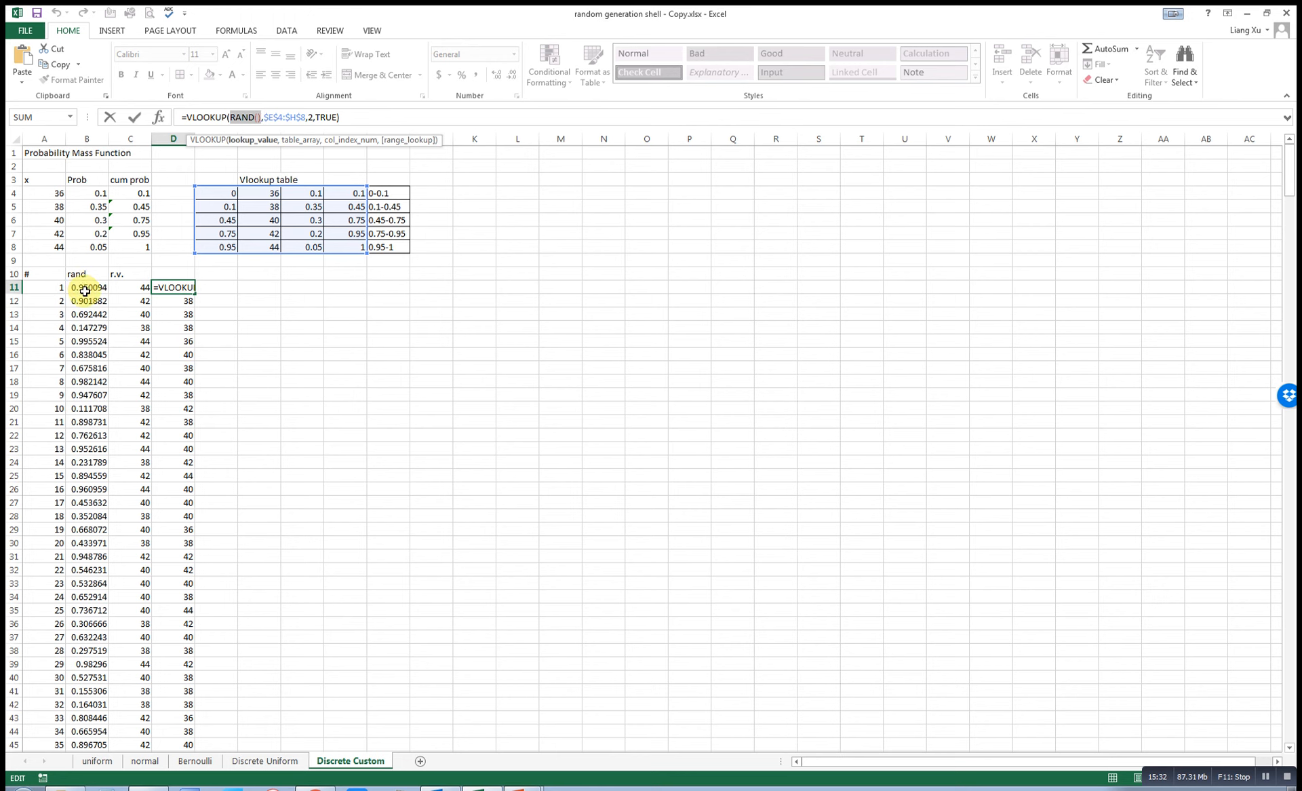
{"action": "key", "text": "Return"}
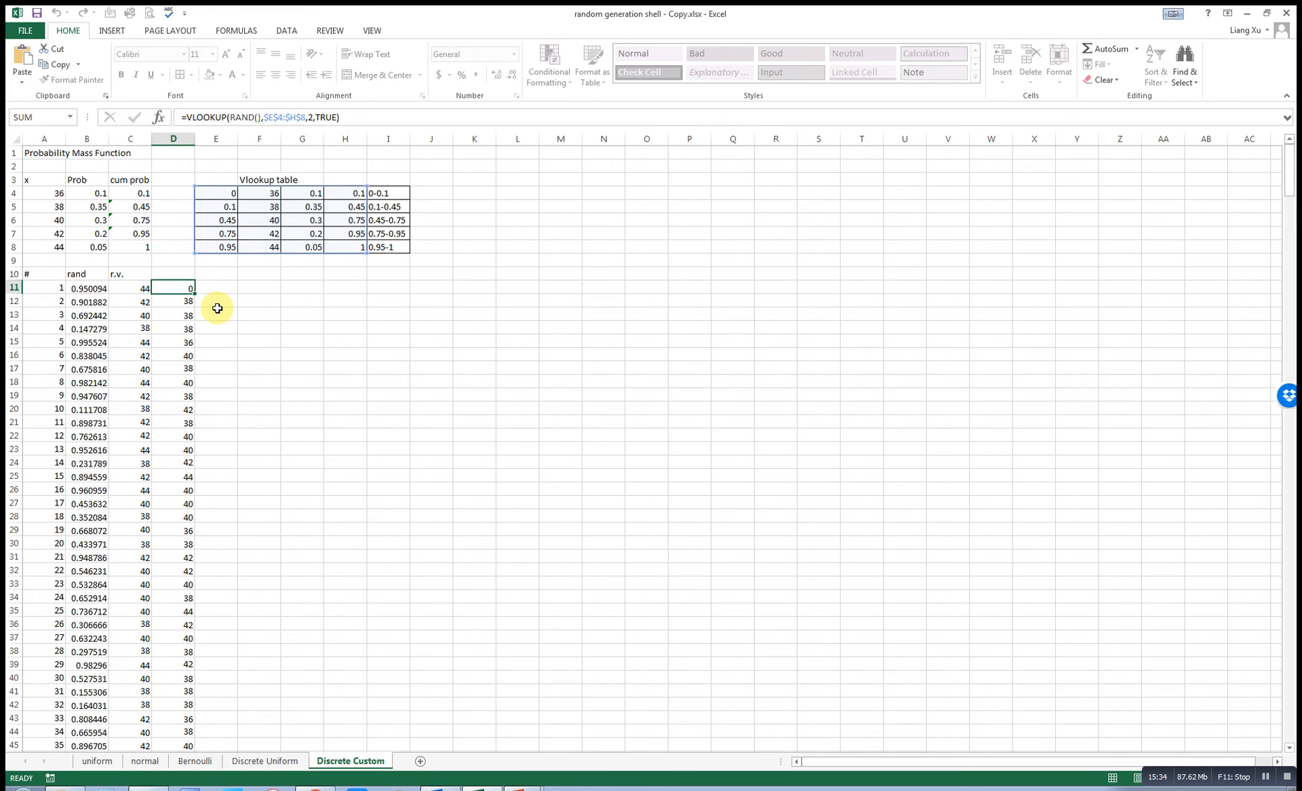
{"action": "left_click", "coordinate": [245, 312]}
Try to save the workbook.
{"action": "key", "text": "ctrl+s"}
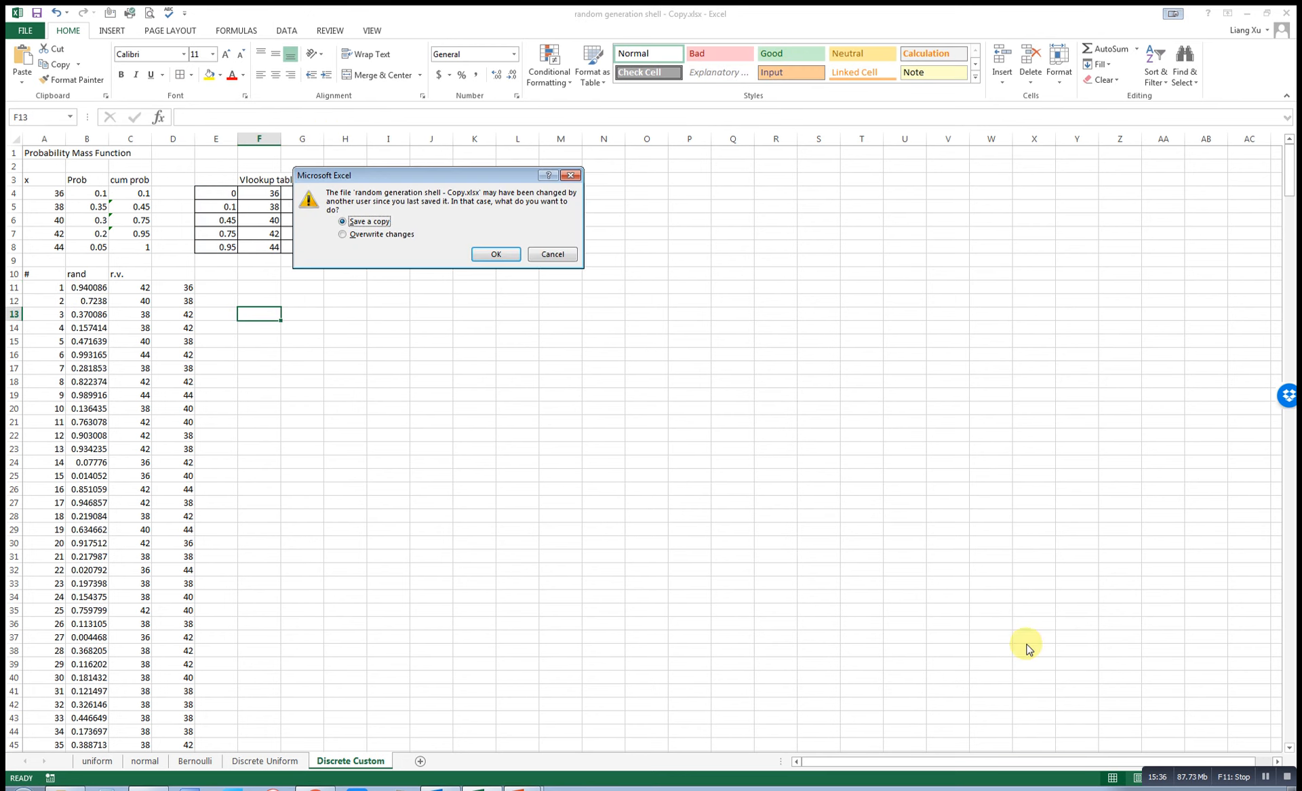
{"action": "left_click", "coordinate": [552, 255]}
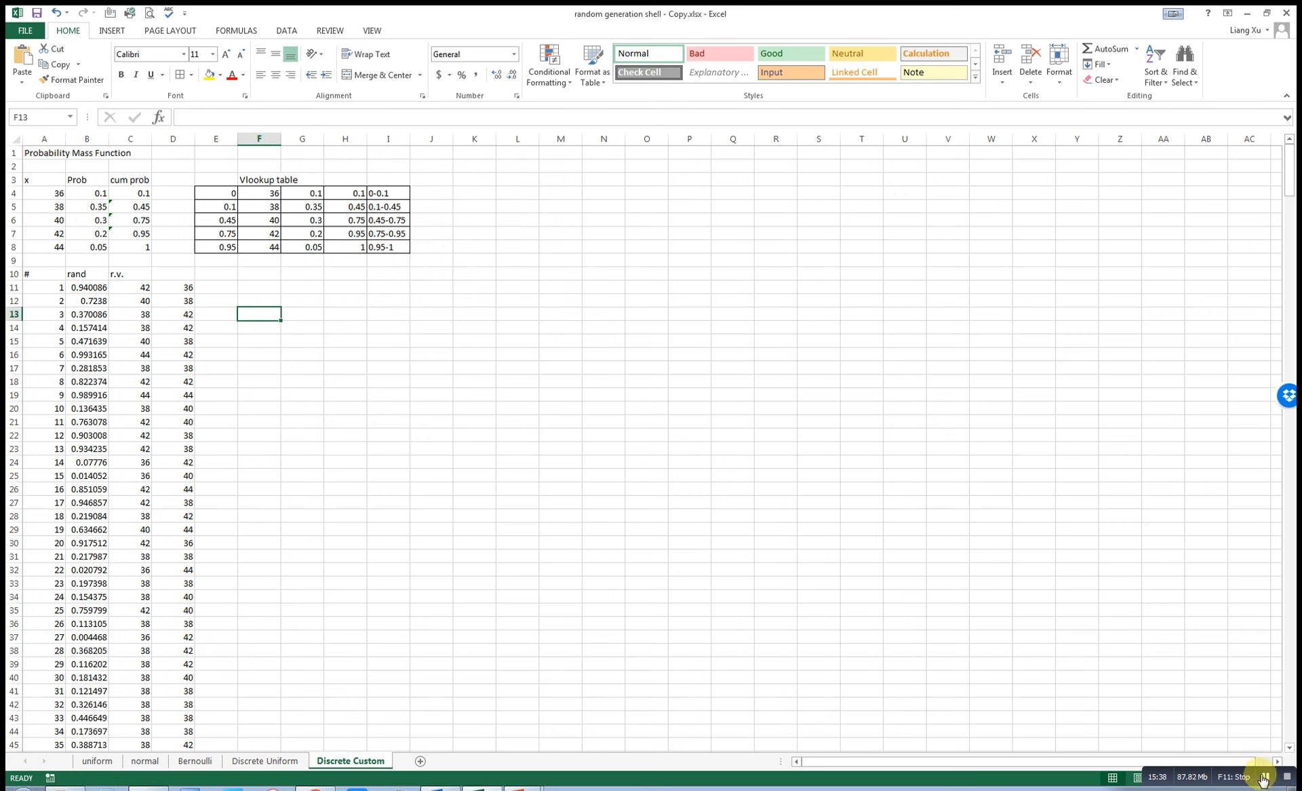